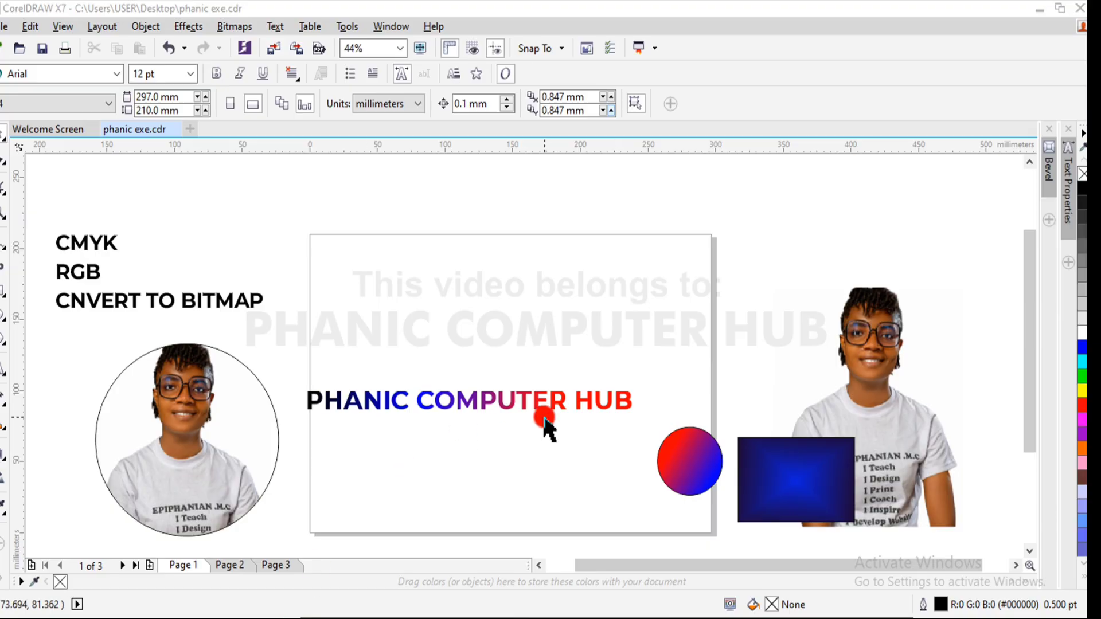
- Move the gradient PHANIC COMPUTER HUB text off the page to the blank area just above it
click(560, 405)
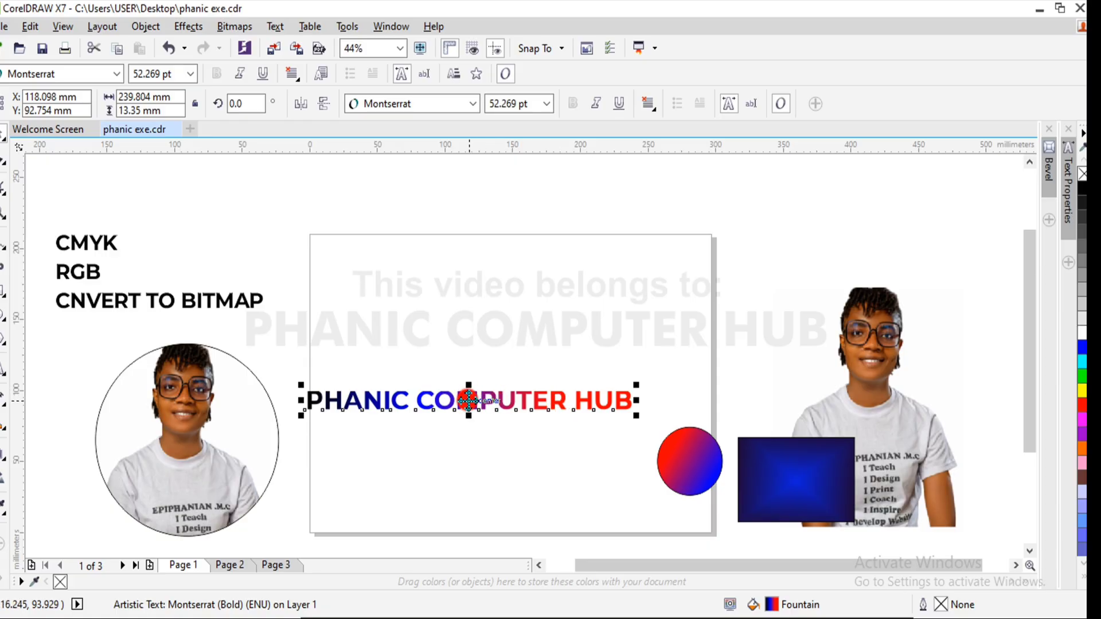
drag(468, 400, 614, 325)
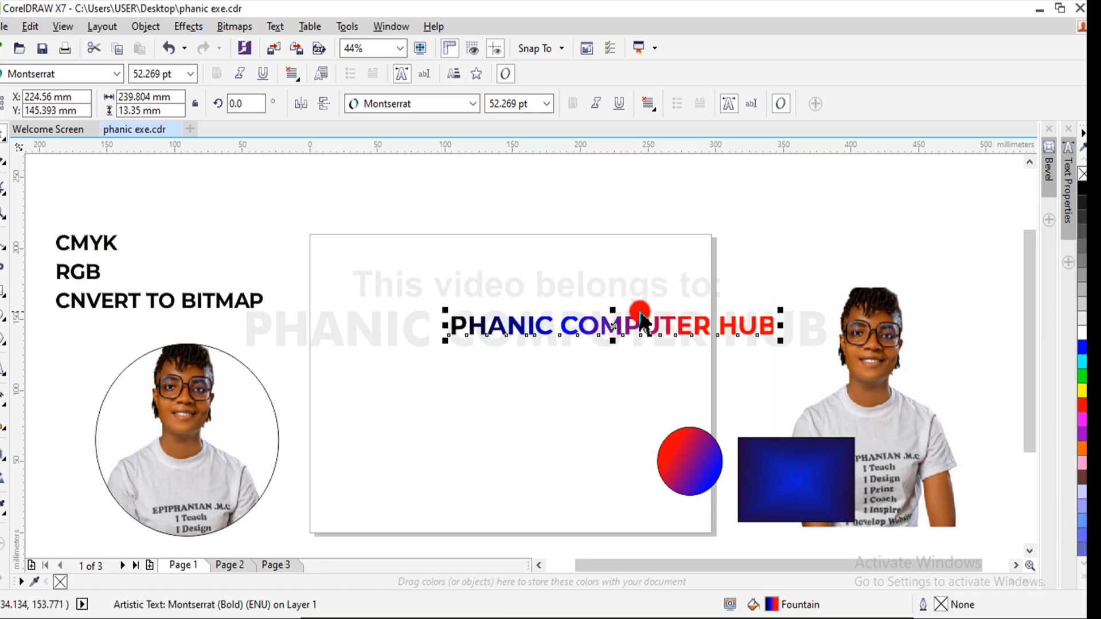
click(616, 327)
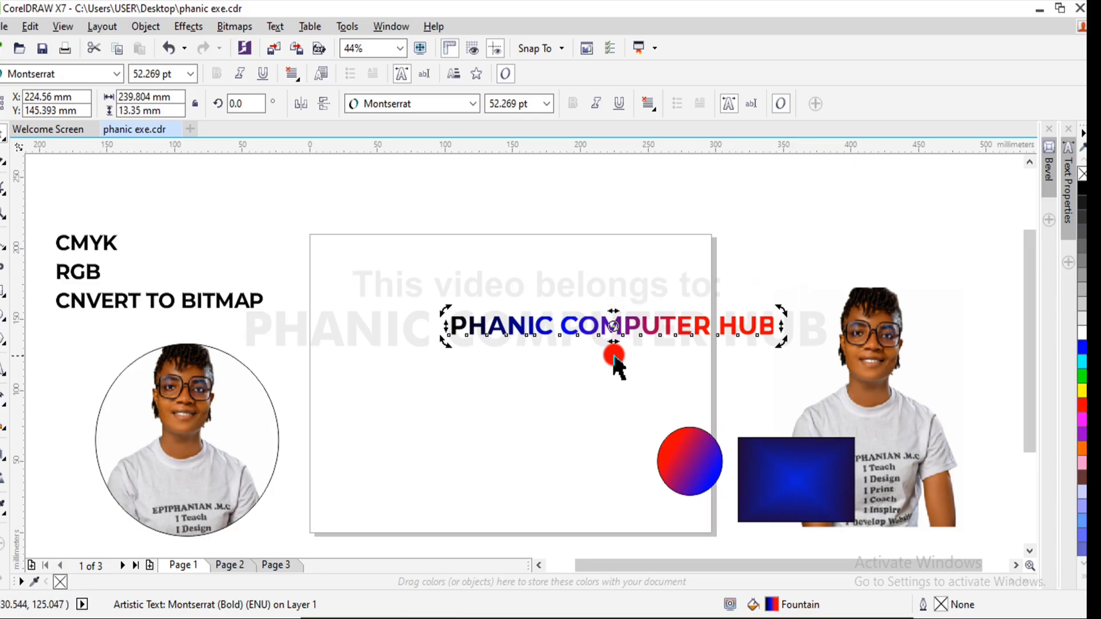
click(631, 323)
click(616, 323)
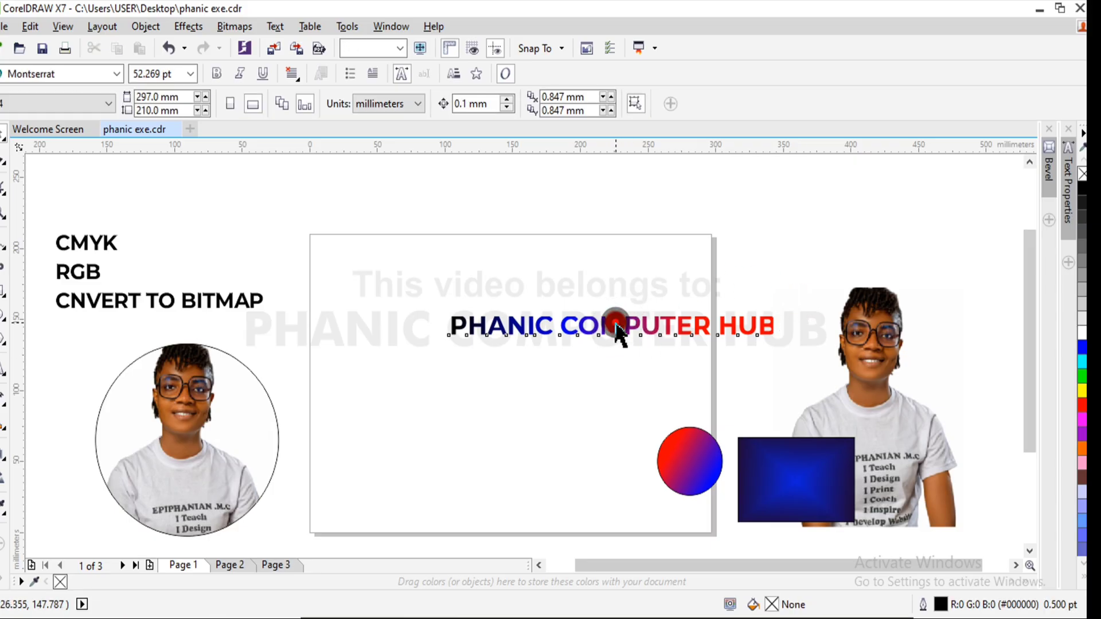
click(612, 323)
drag(596, 303, 505, 165)
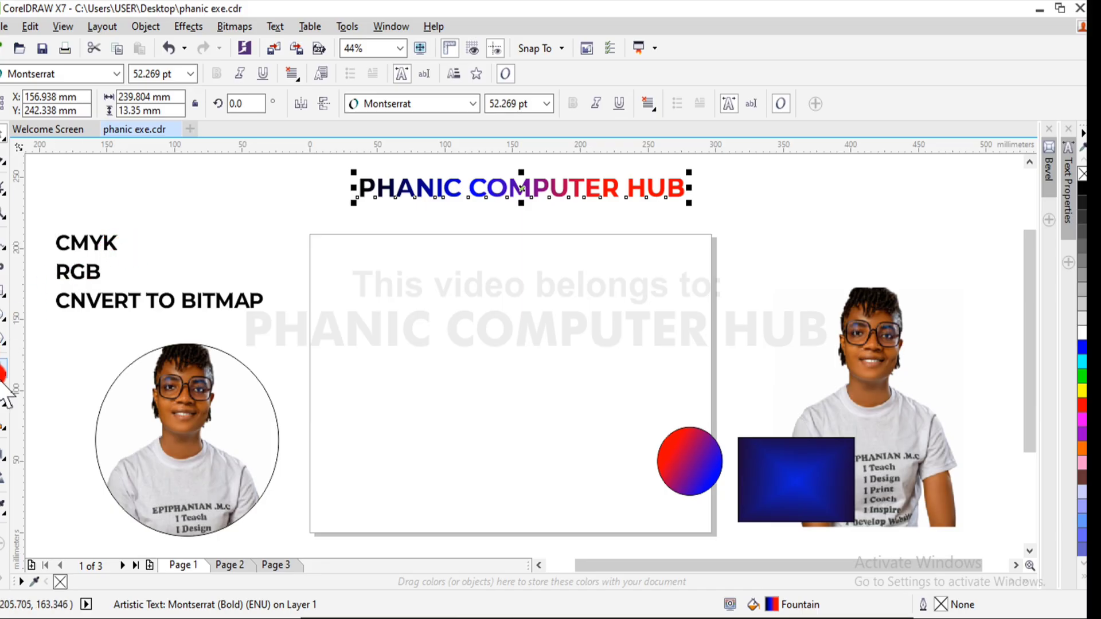
- Add the artistic text CMYK in the upper part of the page and enlarge it to about 137 pt
click(4, 368)
click(393, 321)
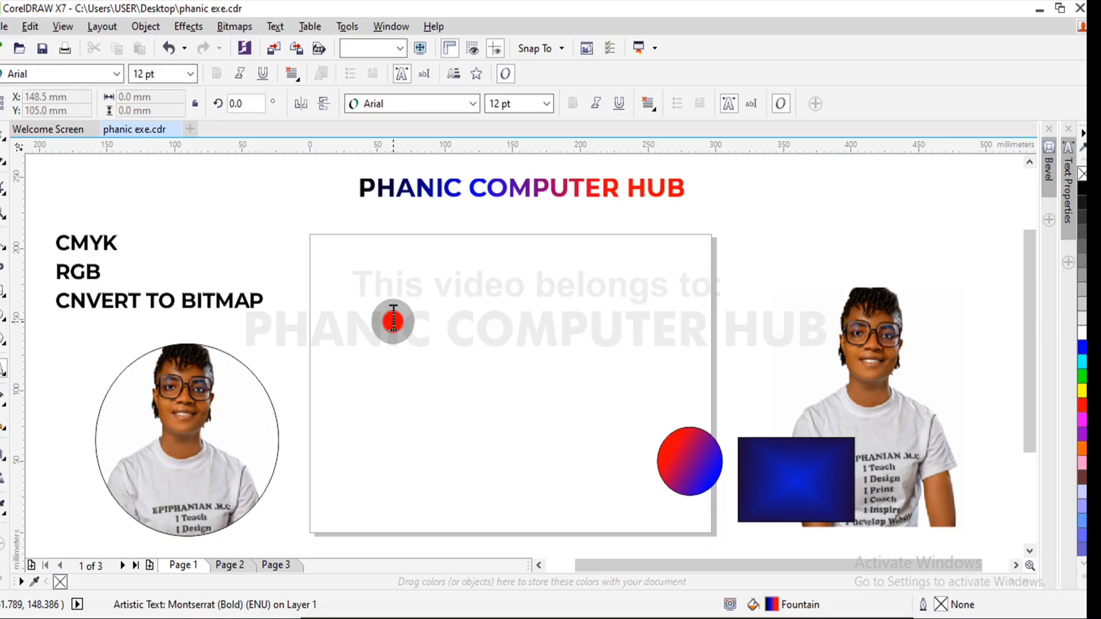
text(P)
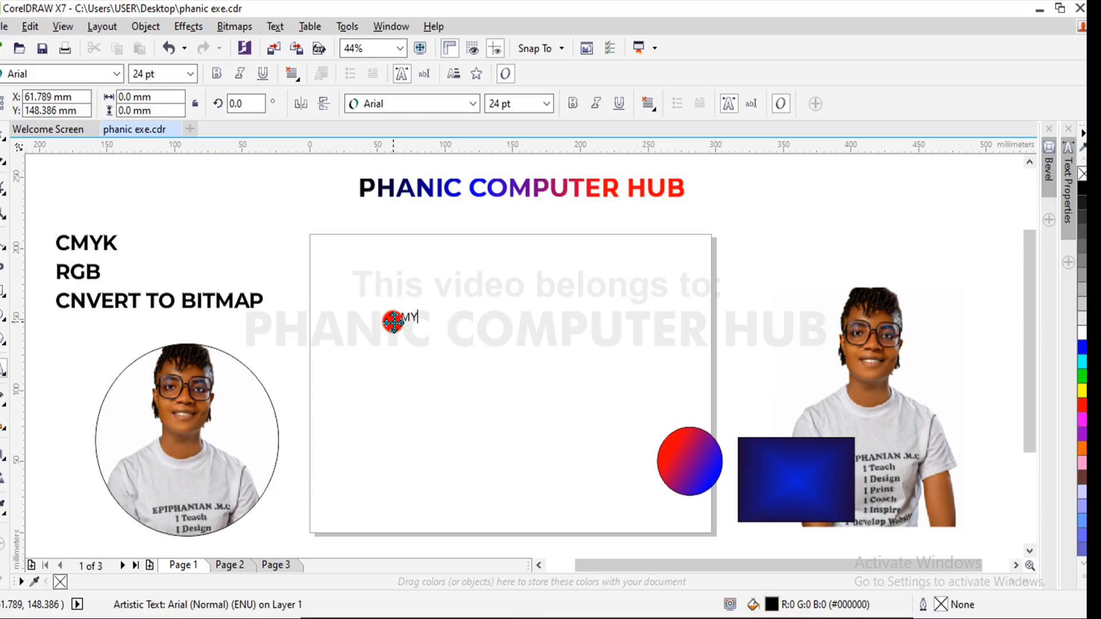
key(Escape)
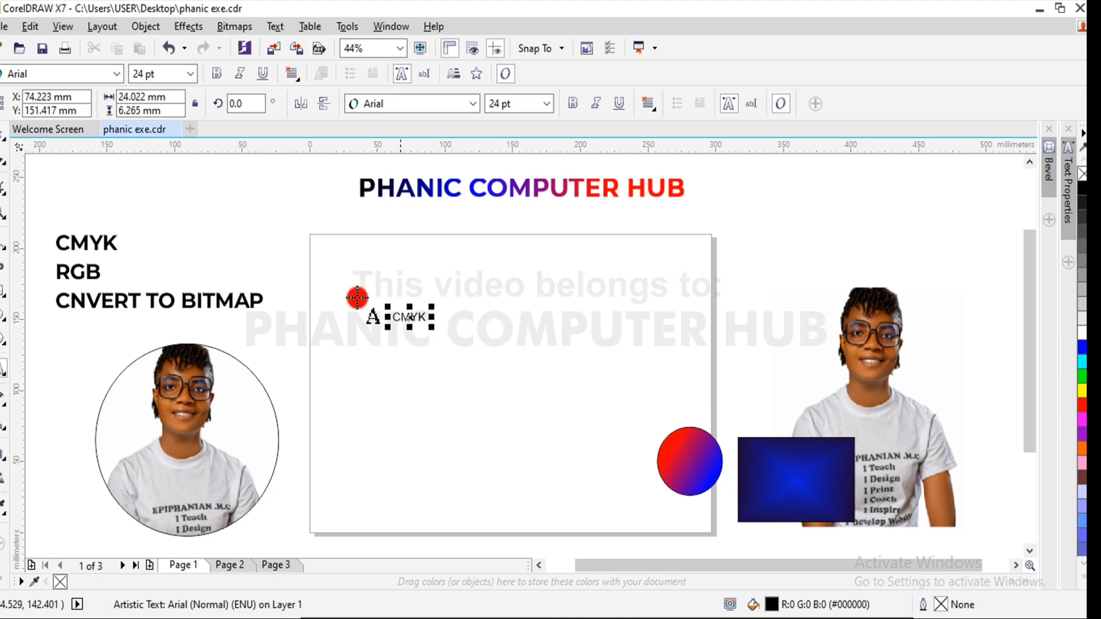
drag(429, 304, 565, 204)
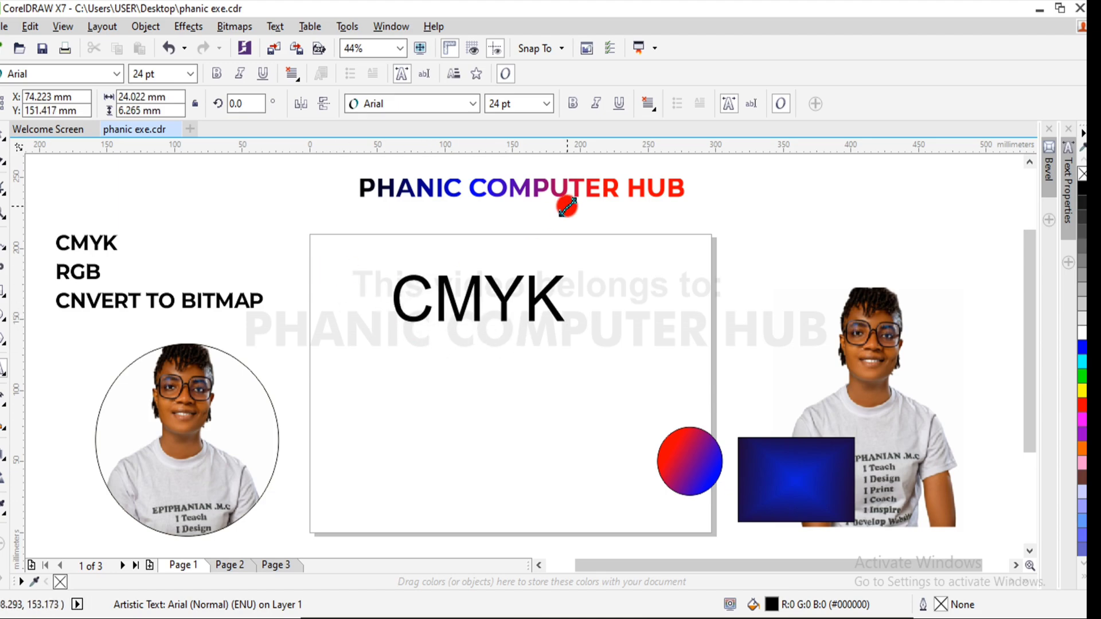
click(2, 134)
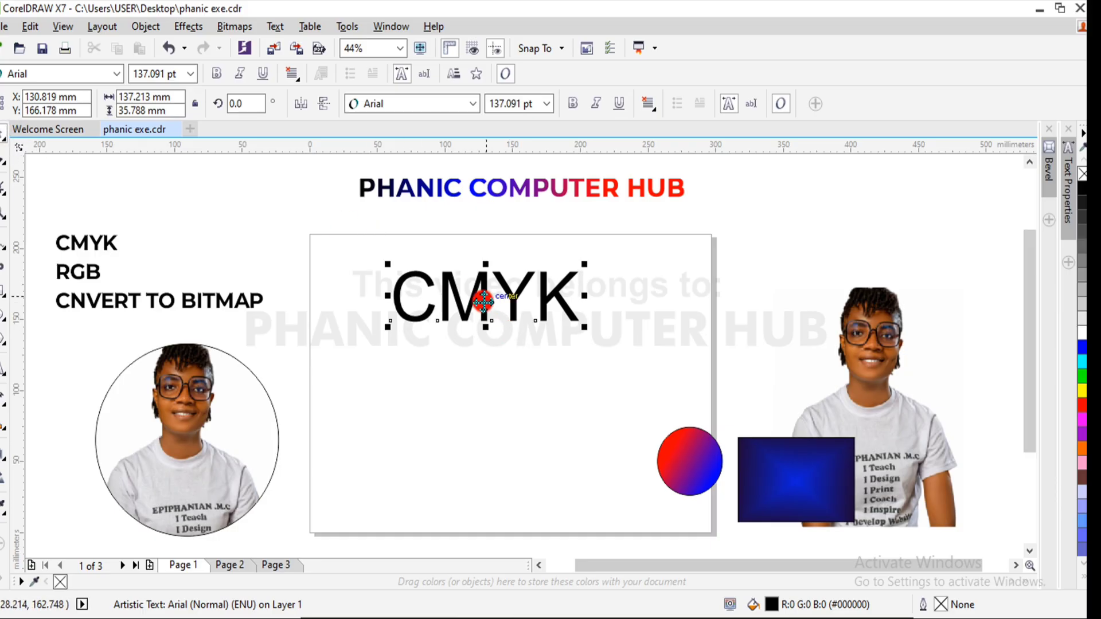
- Add a four-line text reading Cyan, Magneta, Yellow and Black on the page below the large CMYK text
click(3, 370)
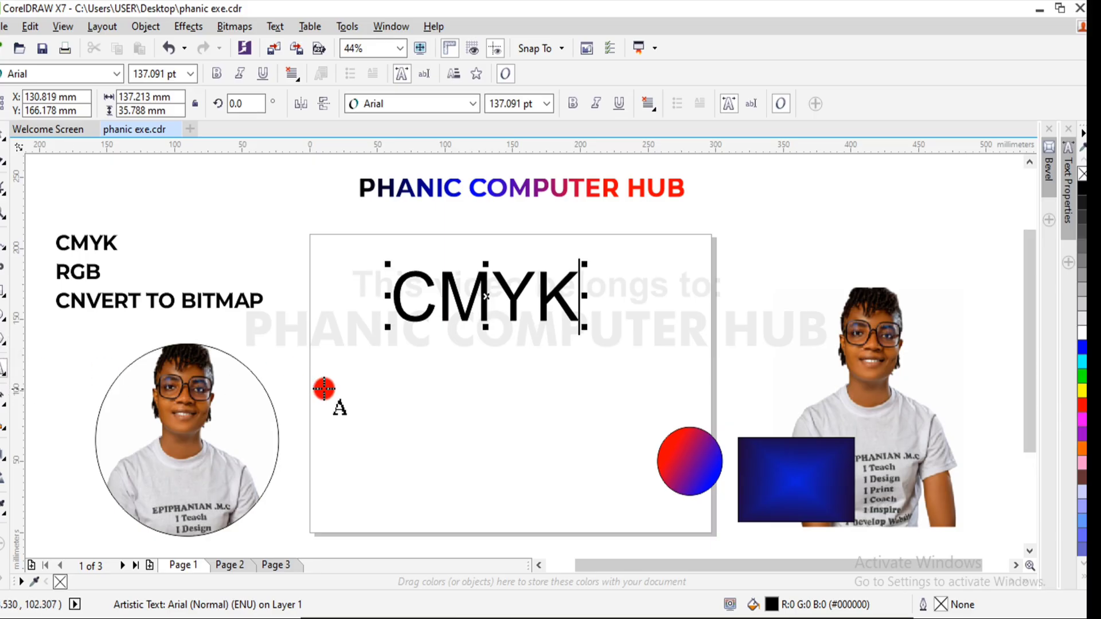
click(324, 388)
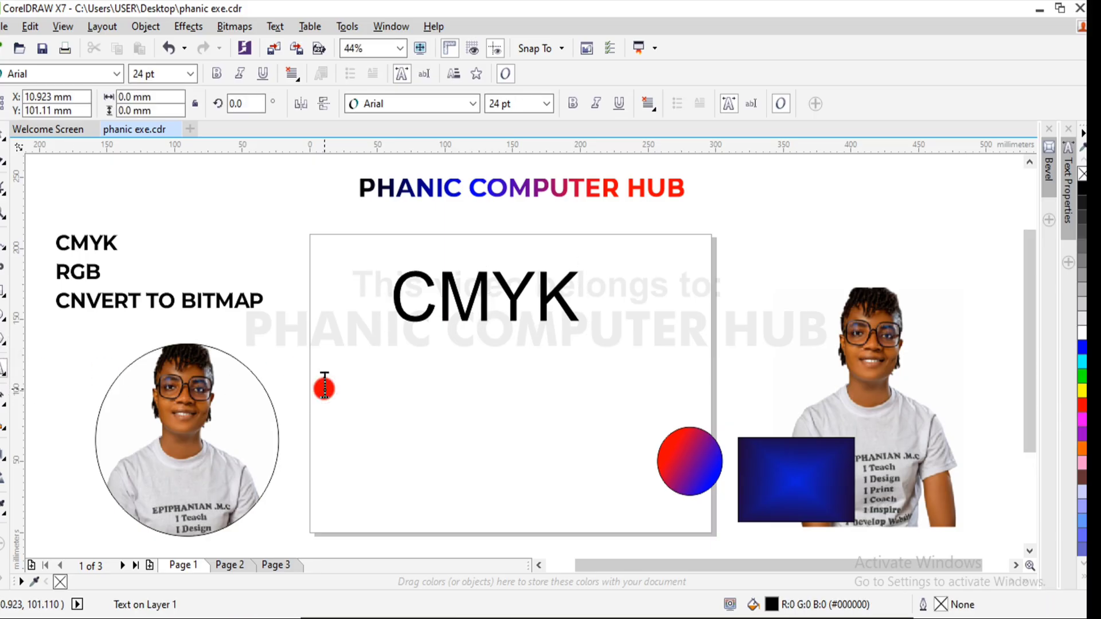
text(R)
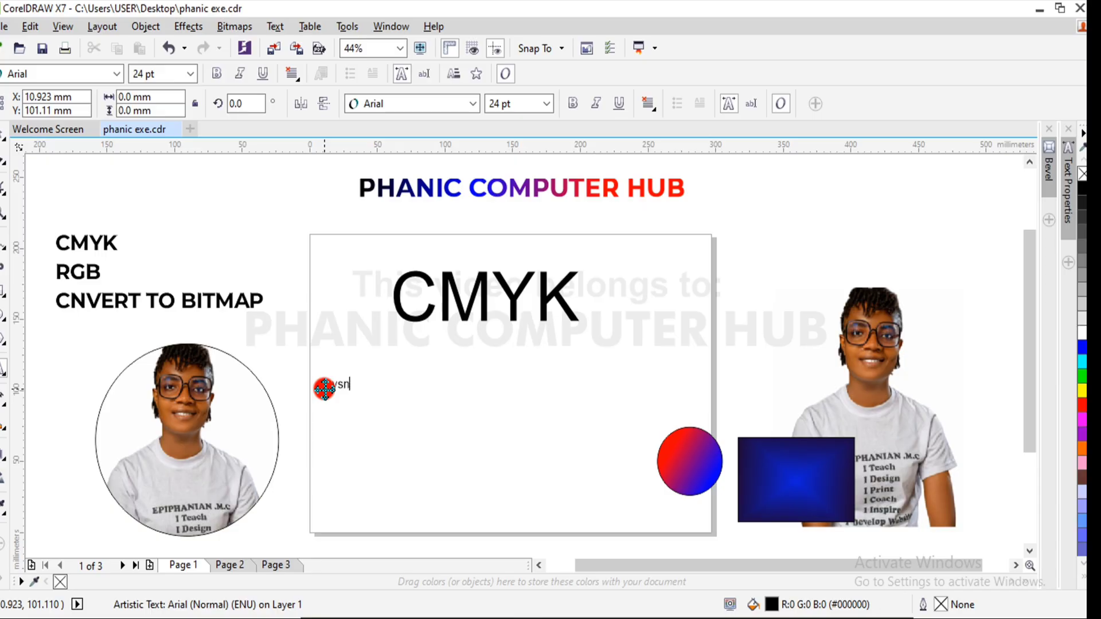
text(yan)
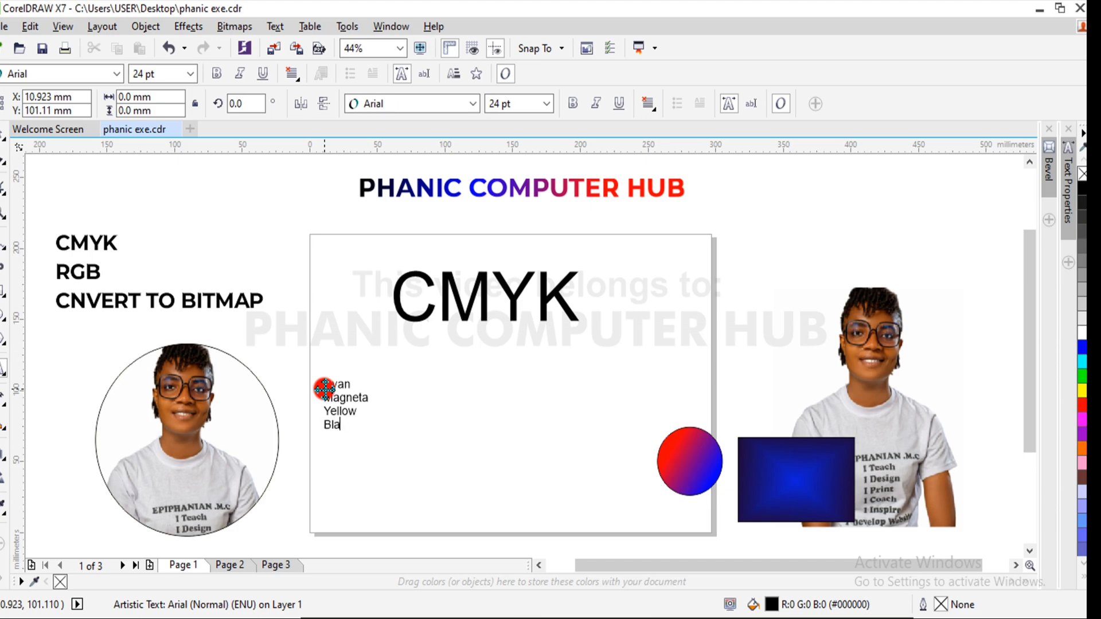
click(324, 389)
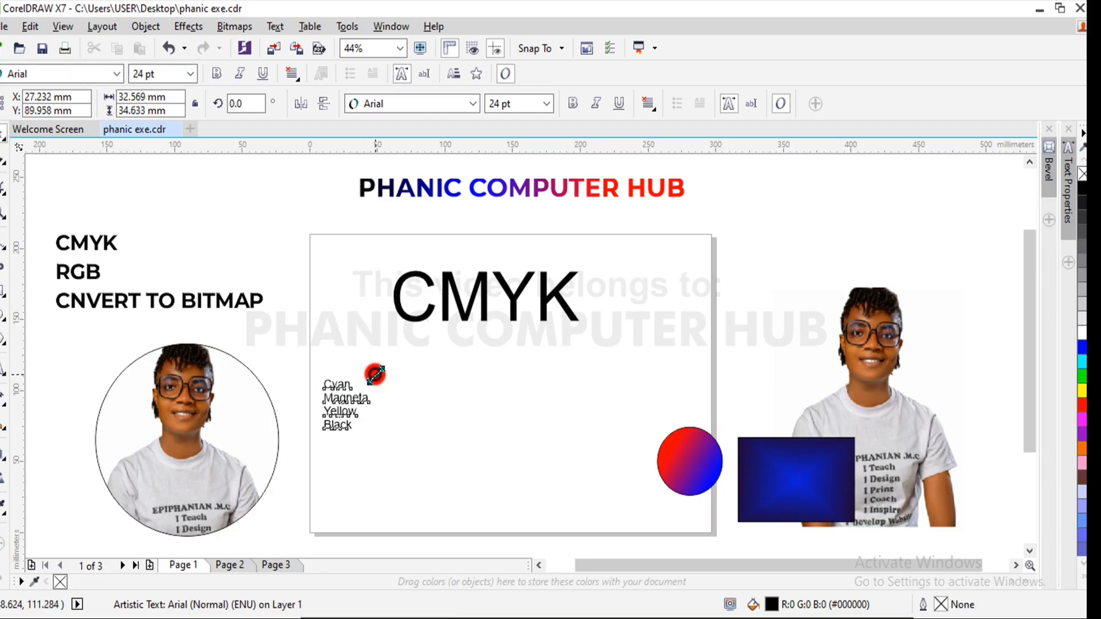
- Break the four-line text, enlarged to about 27 pt, into separate words and place Cyan and Magneta beneath the C and M
drag(373, 372, 415, 334)
key(ctrl+k)
click(353, 393)
drag(353, 393, 468, 335)
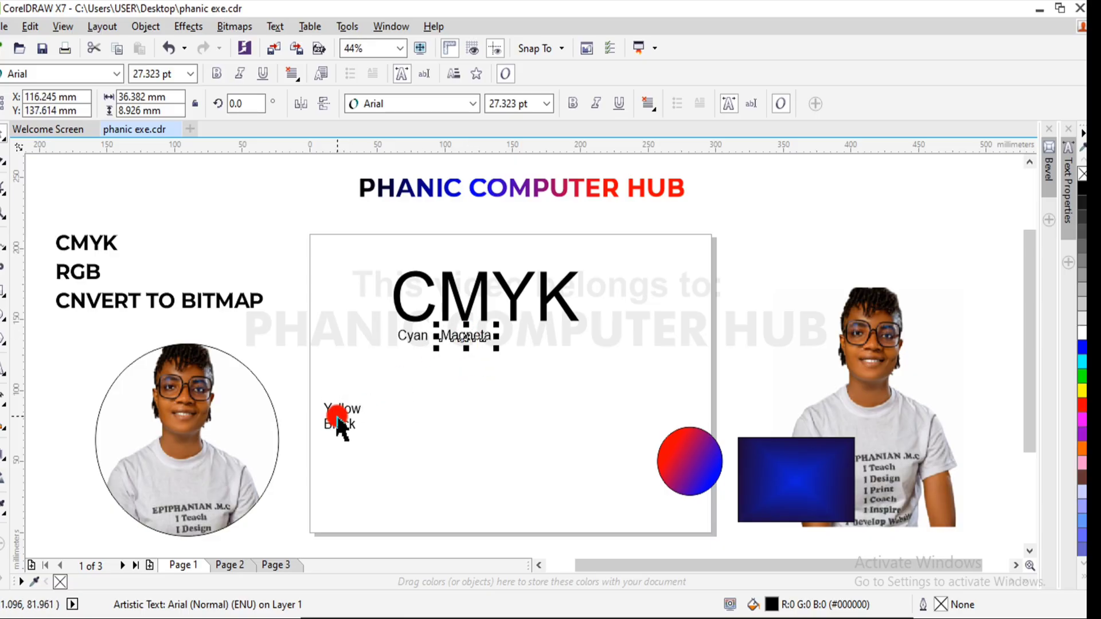
- Place the words Yellow and Black beneath the Y and K, in line with Cyan and Magneta
click(345, 410)
drag(344, 410, 517, 337)
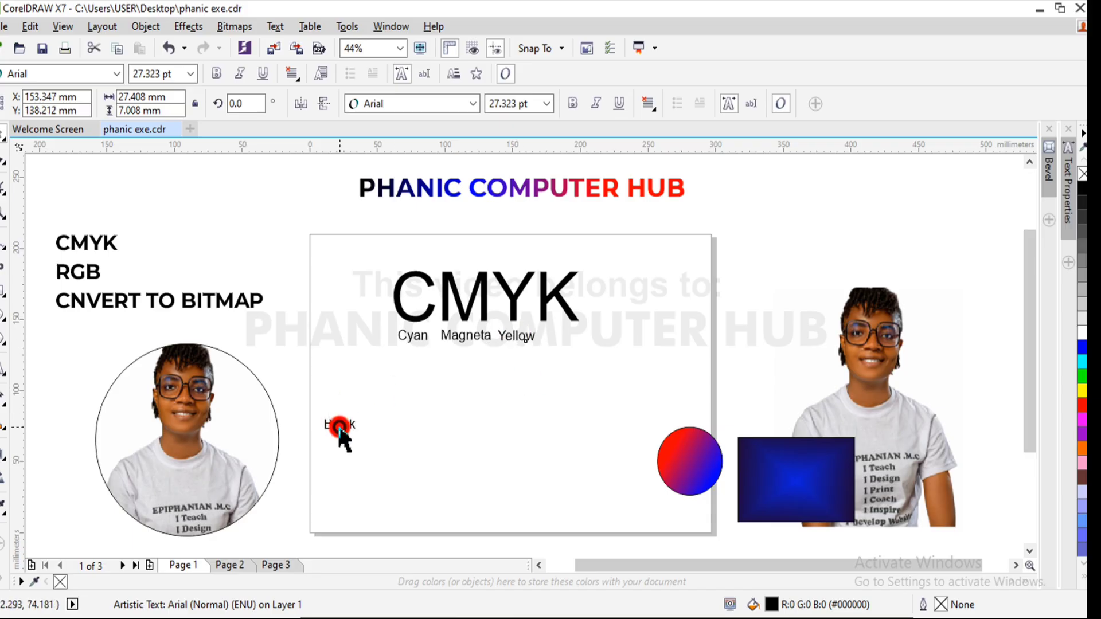
click(344, 425)
key(ctrl+space)
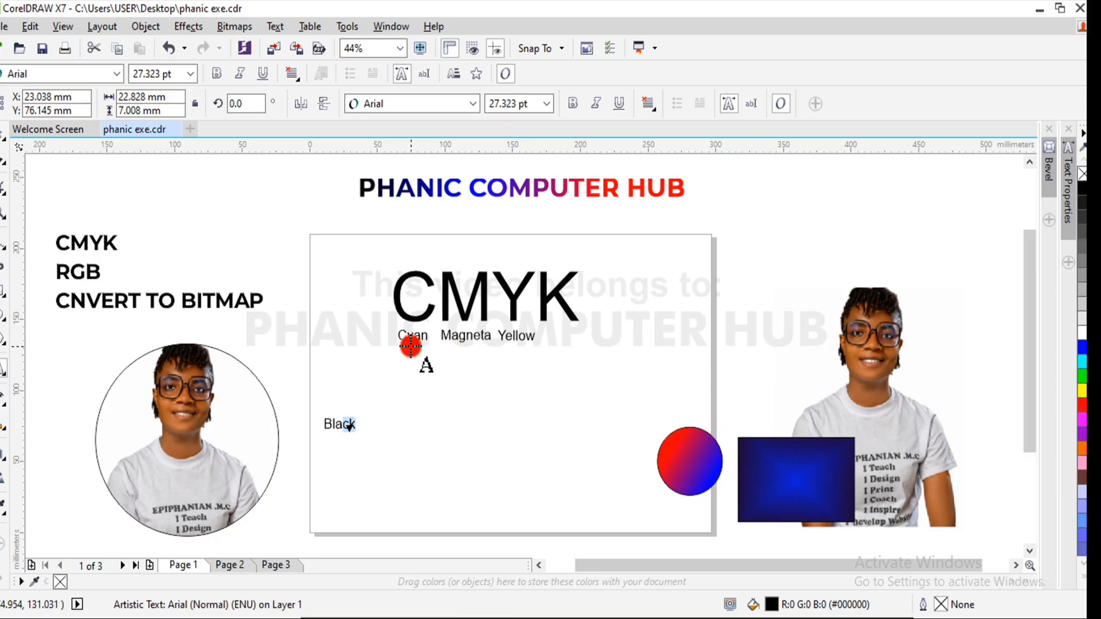
drag(336, 423, 560, 335)
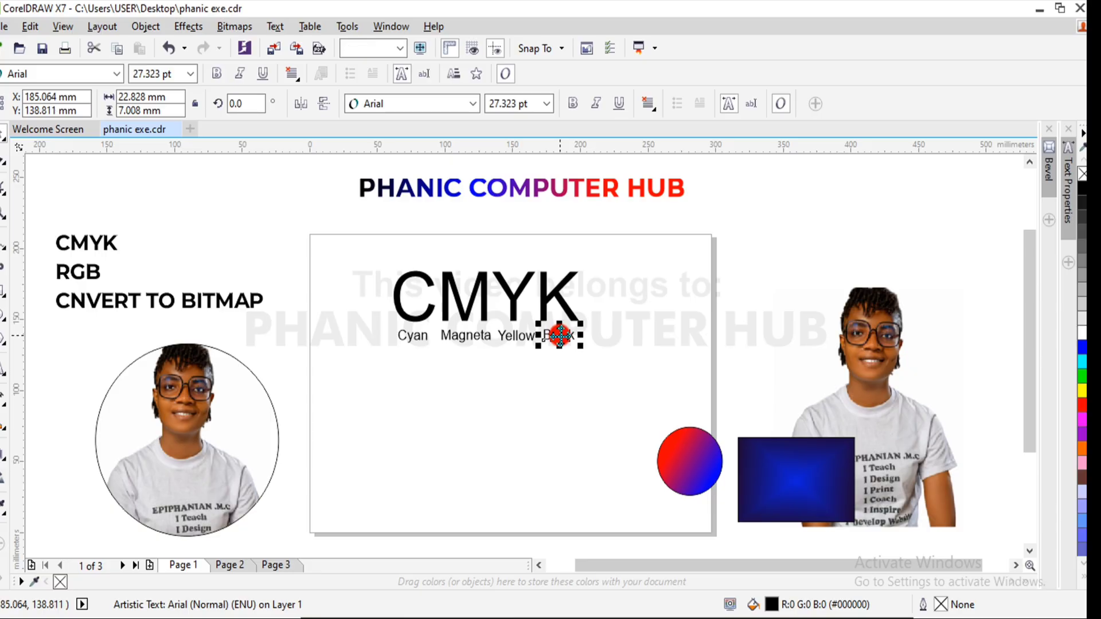
click(770, 239)
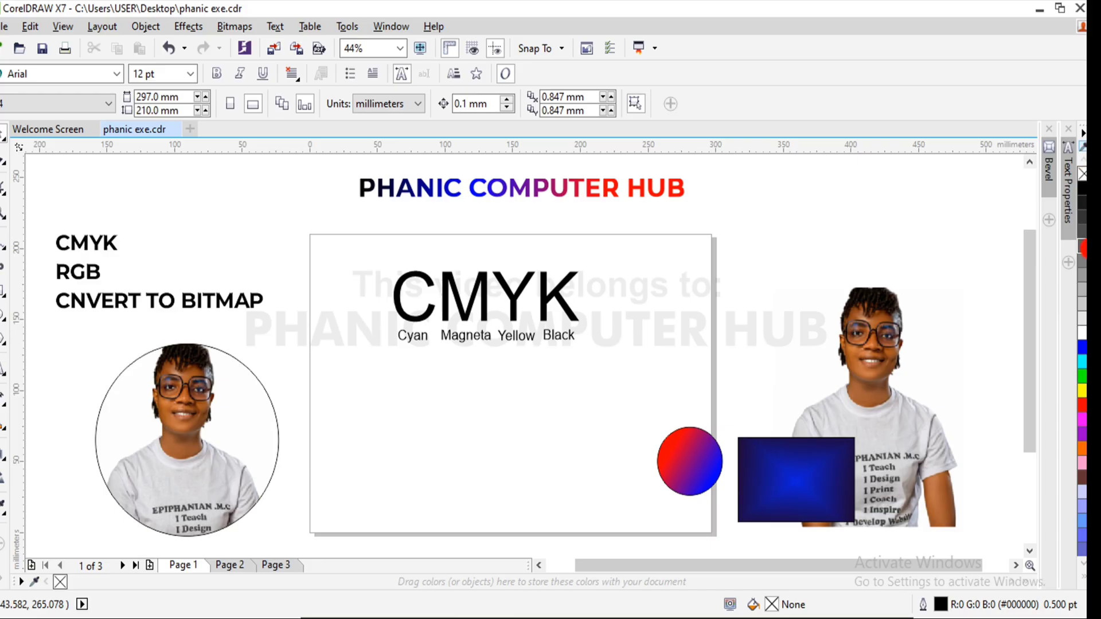
- Fill the large CMYK text with blue (R:0 G:0 B:255) and dismiss the Windows Security notification
drag(1083, 251, 428, 314)
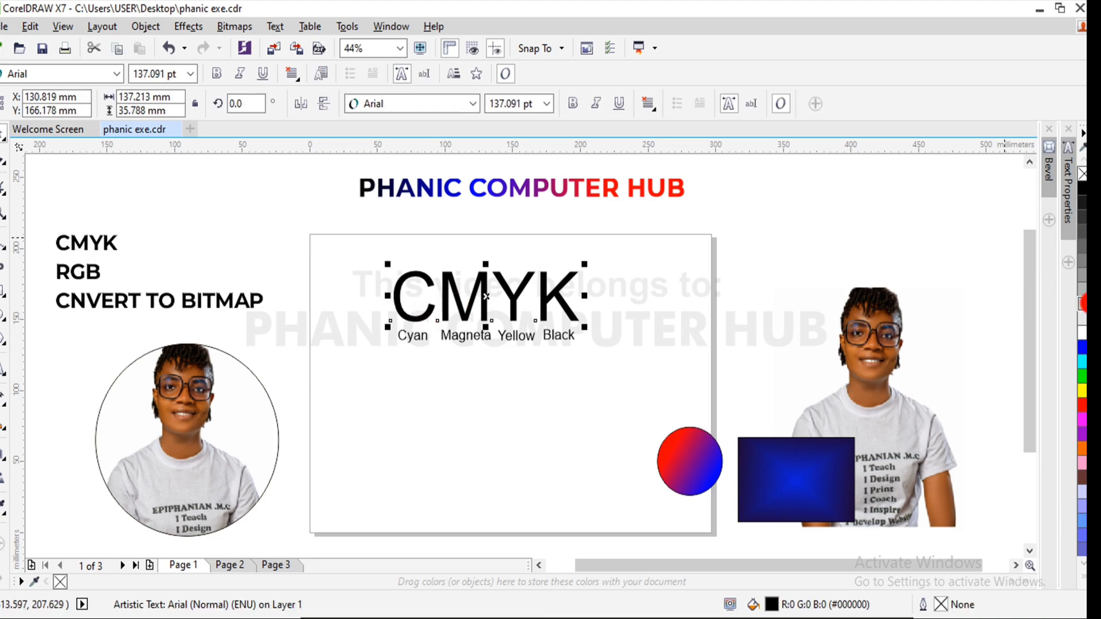
click(1083, 338)
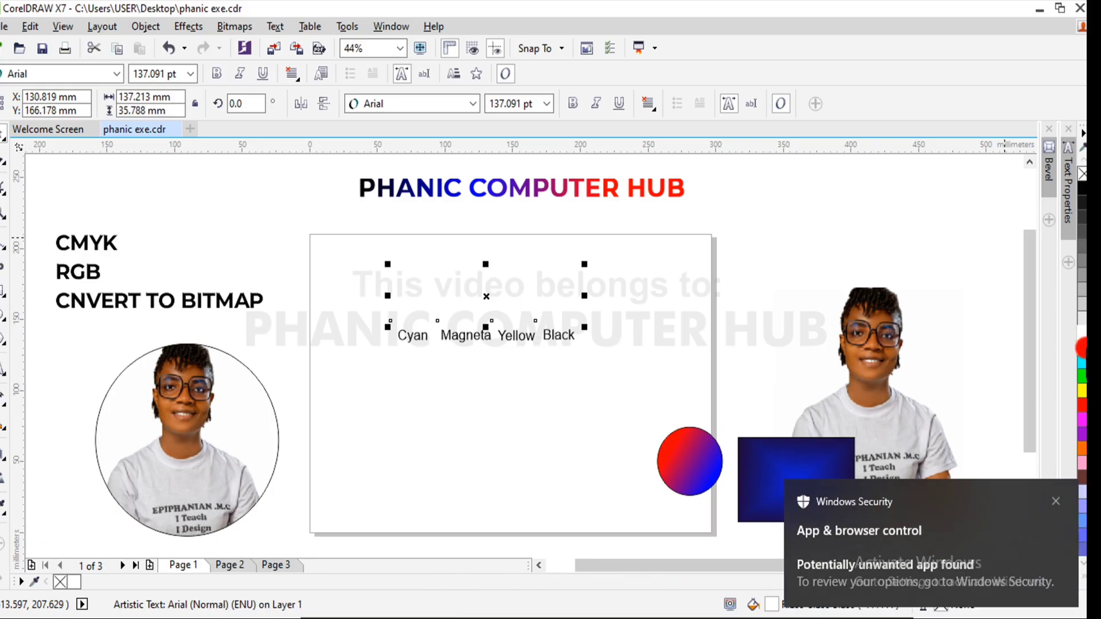
click(1083, 347)
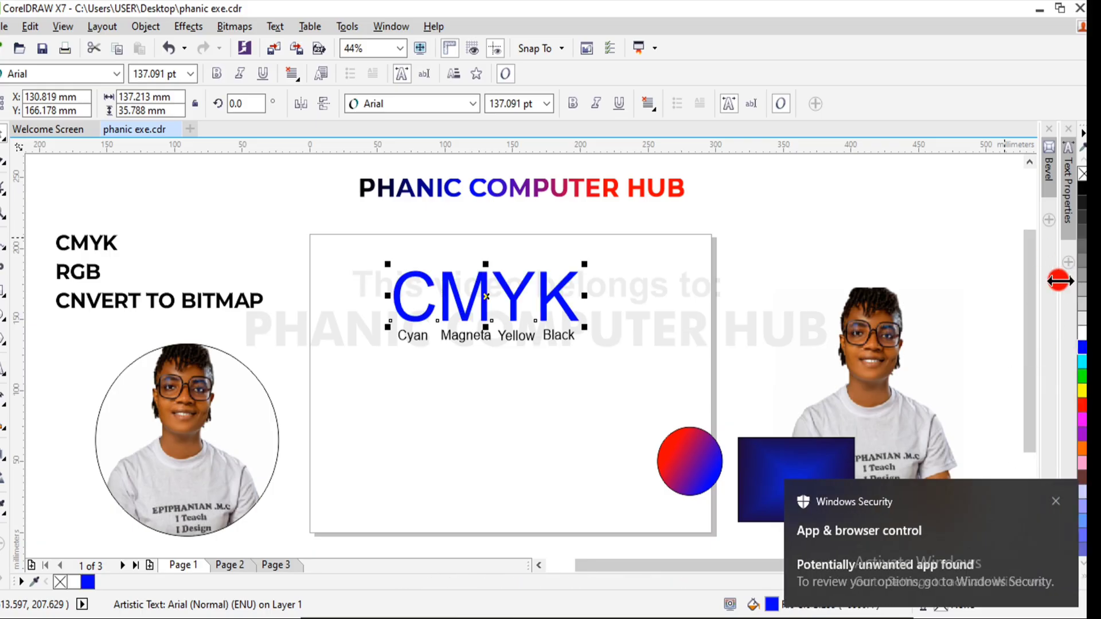
click(1058, 502)
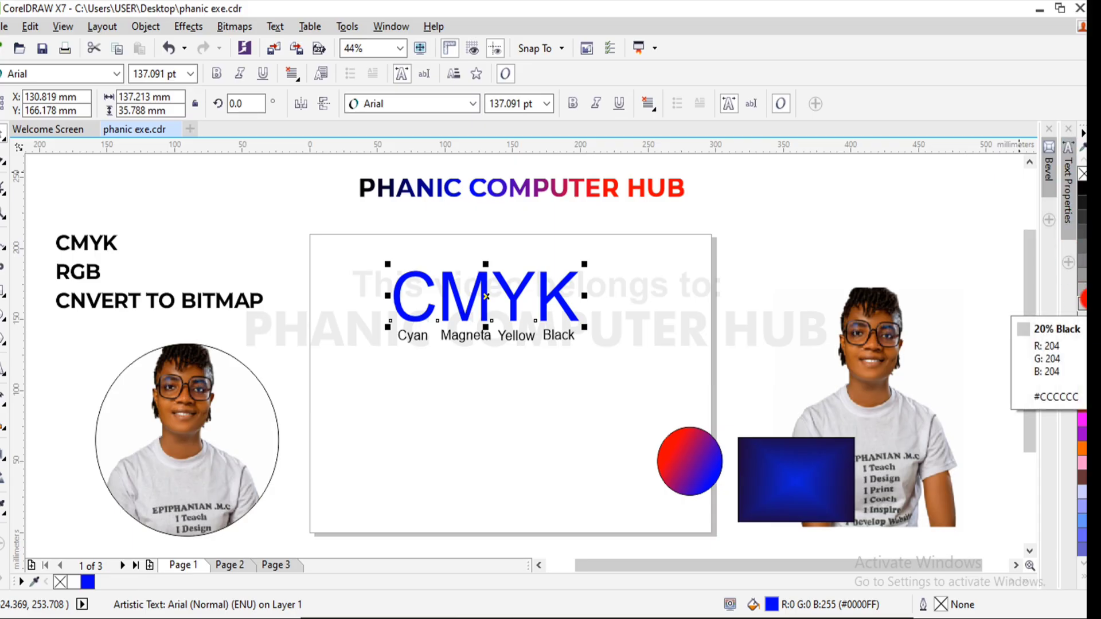
- Display the CMYK color palette alongside the RGB palette
click(396, 27)
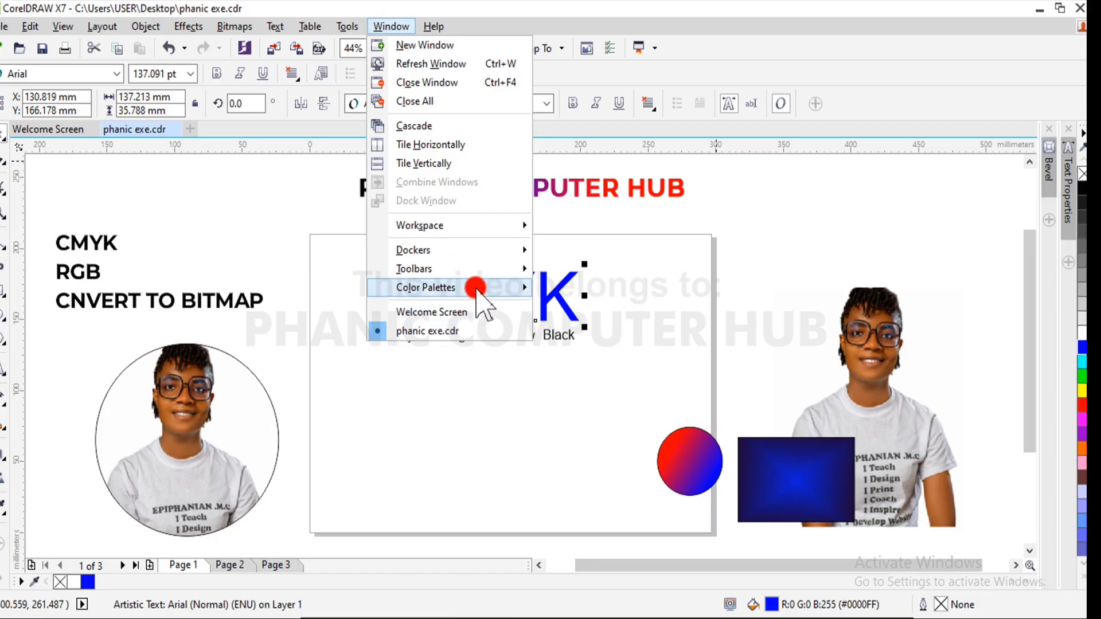
click(476, 289)
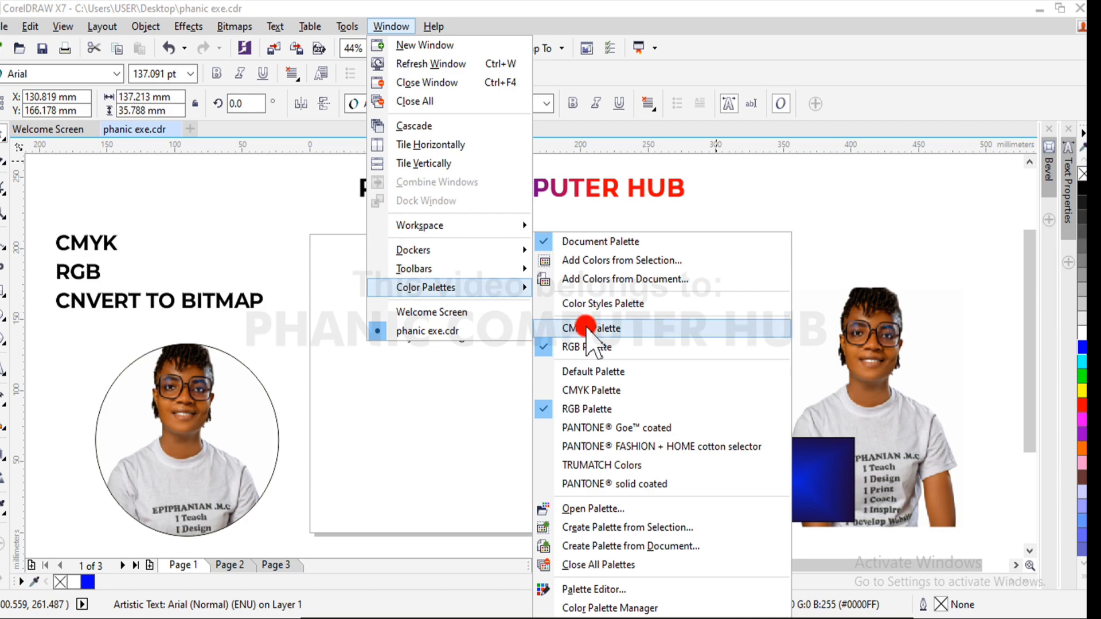
click(547, 347)
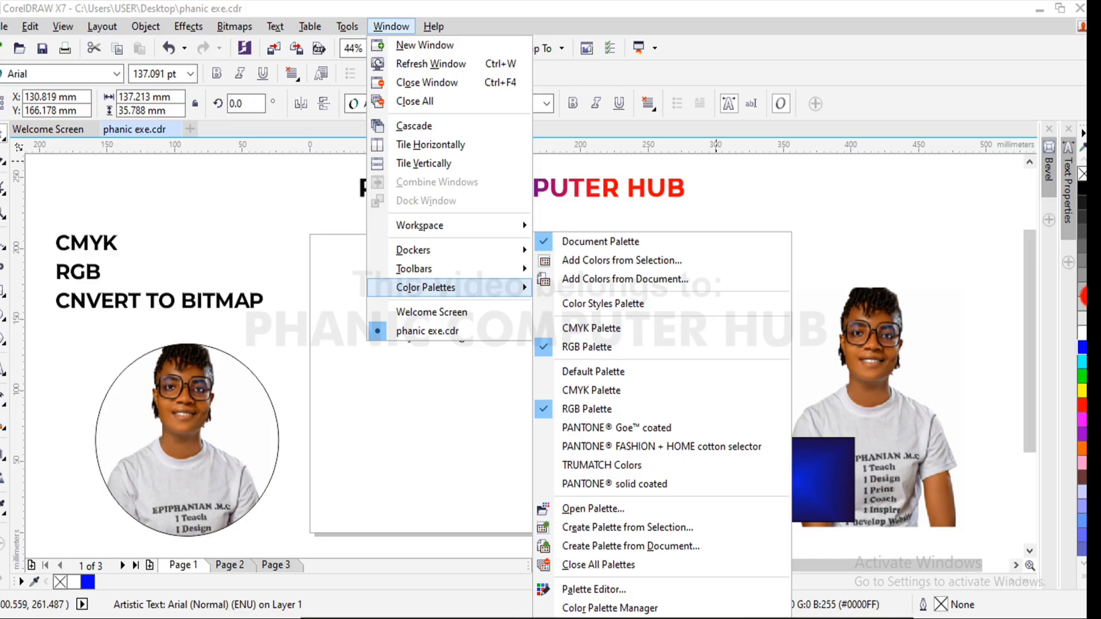
click(554, 332)
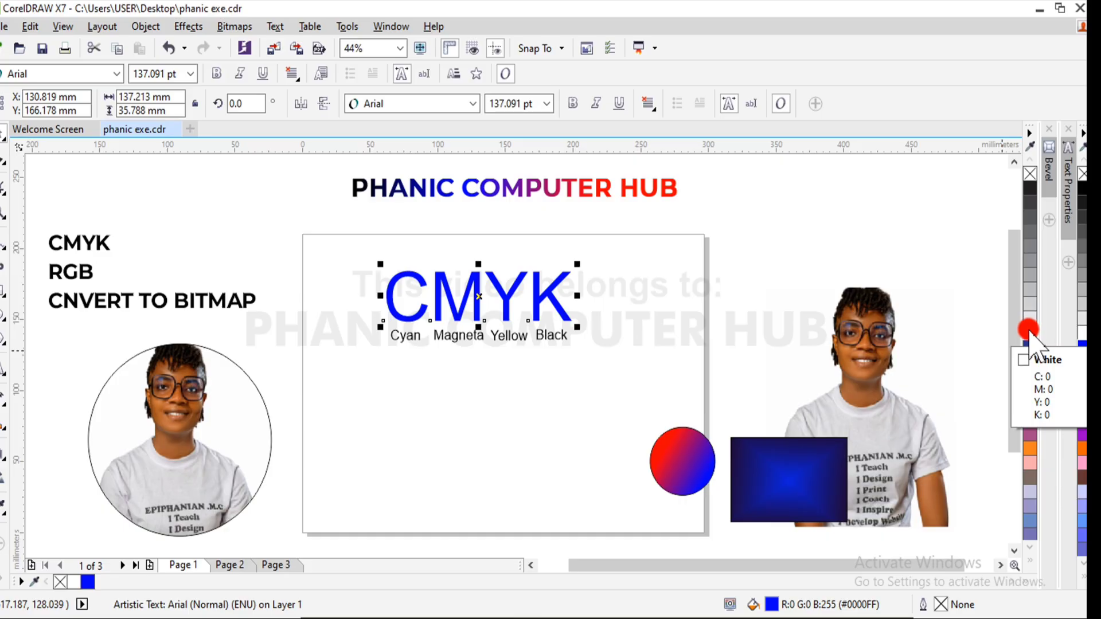
- Break the large CMYK text apart into individual letters and make all four bold
click(723, 236)
click(548, 299)
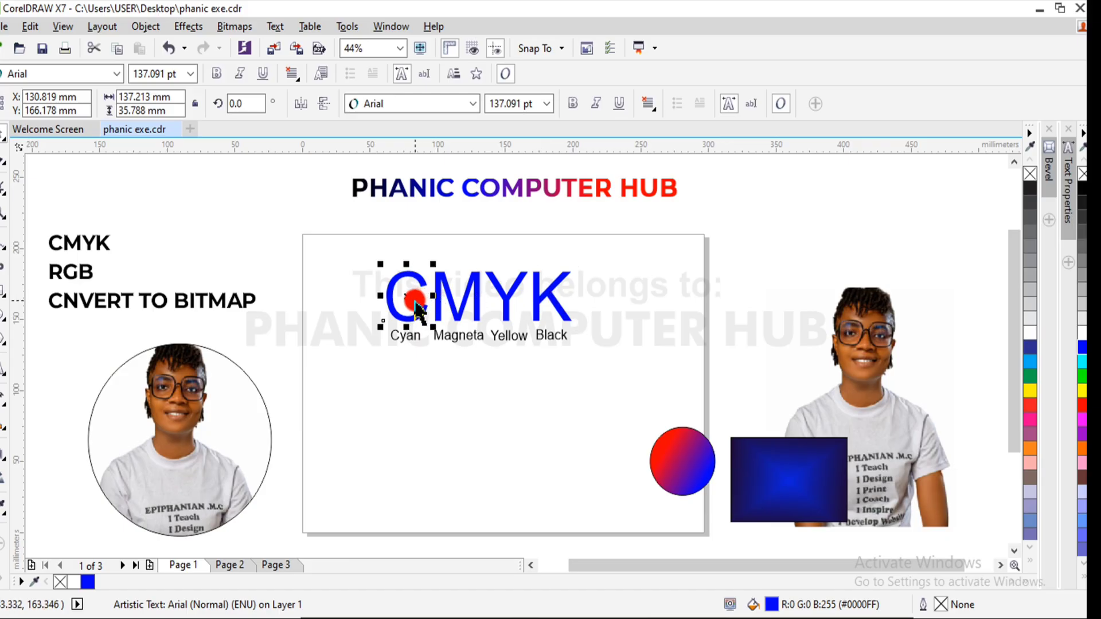
drag(733, 220, 335, 346)
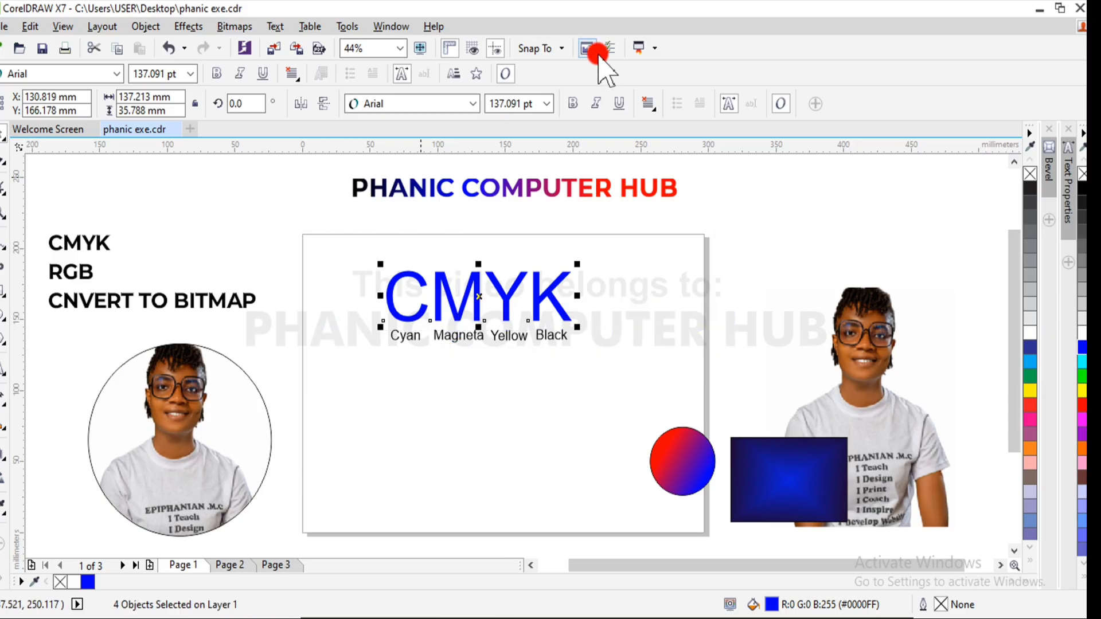
click(570, 105)
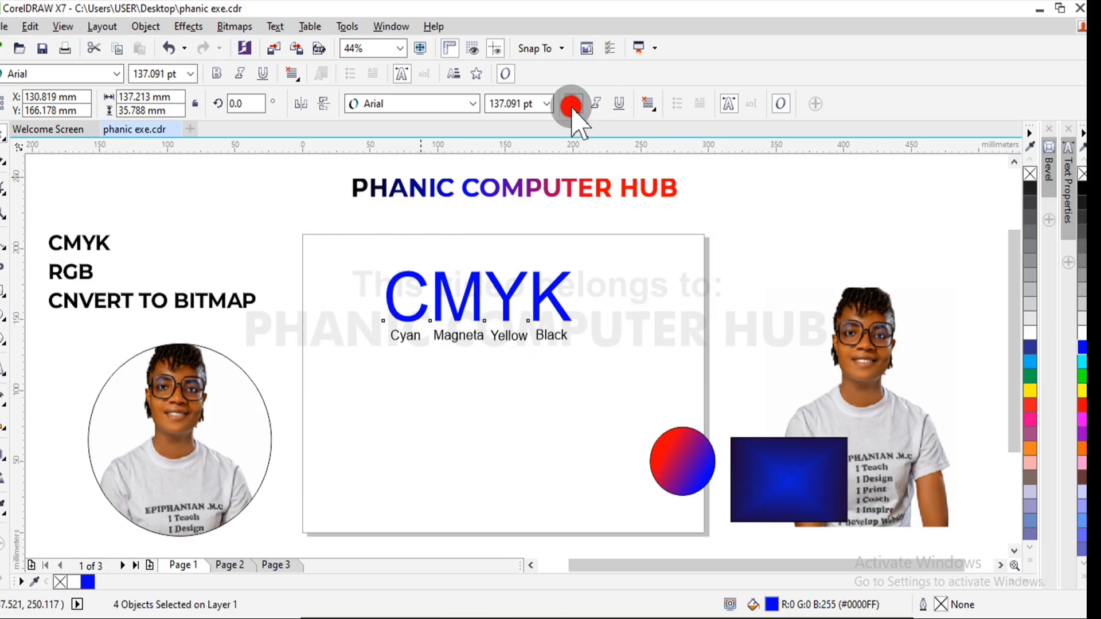
click(692, 244)
- Fill the letter C with cyan (C:100) and the letter M with magenta (M:100) from the CMYK palette
click(415, 313)
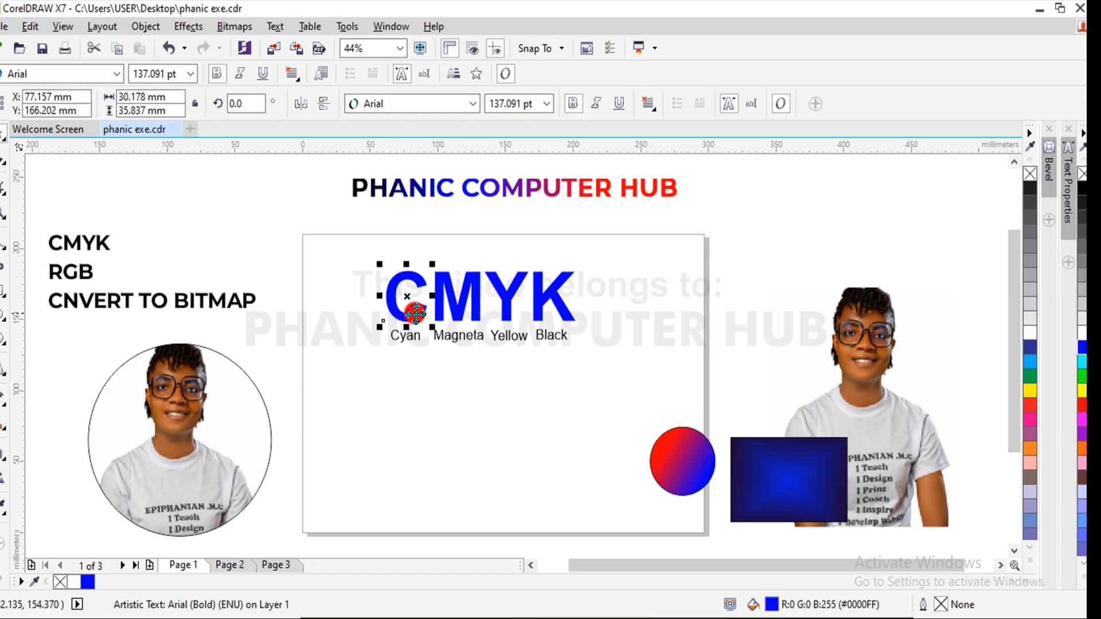
click(1031, 362)
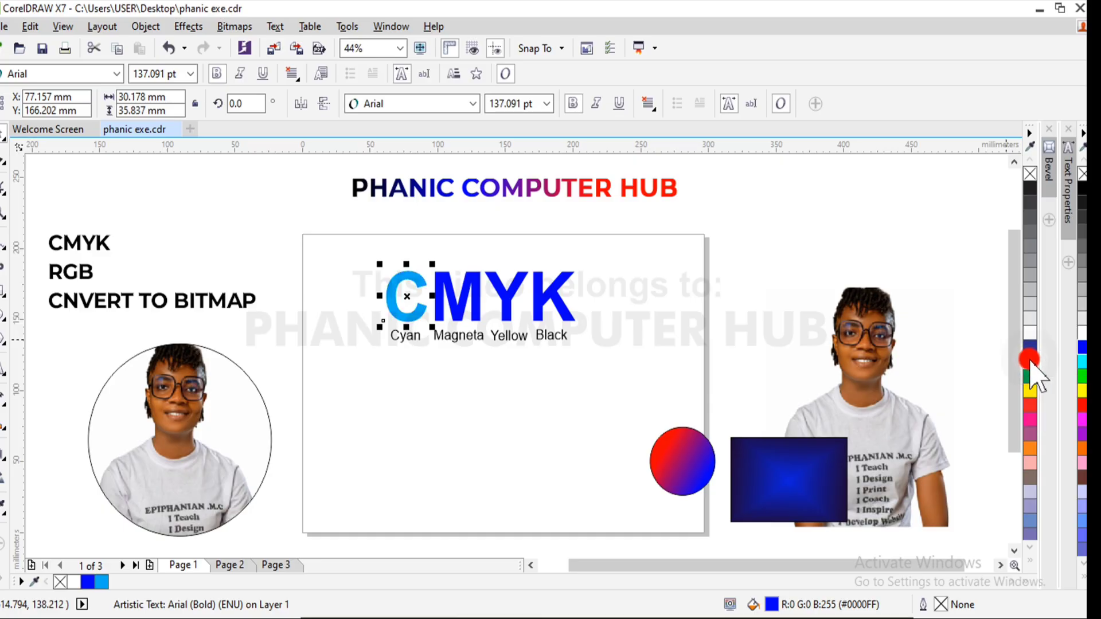
click(474, 305)
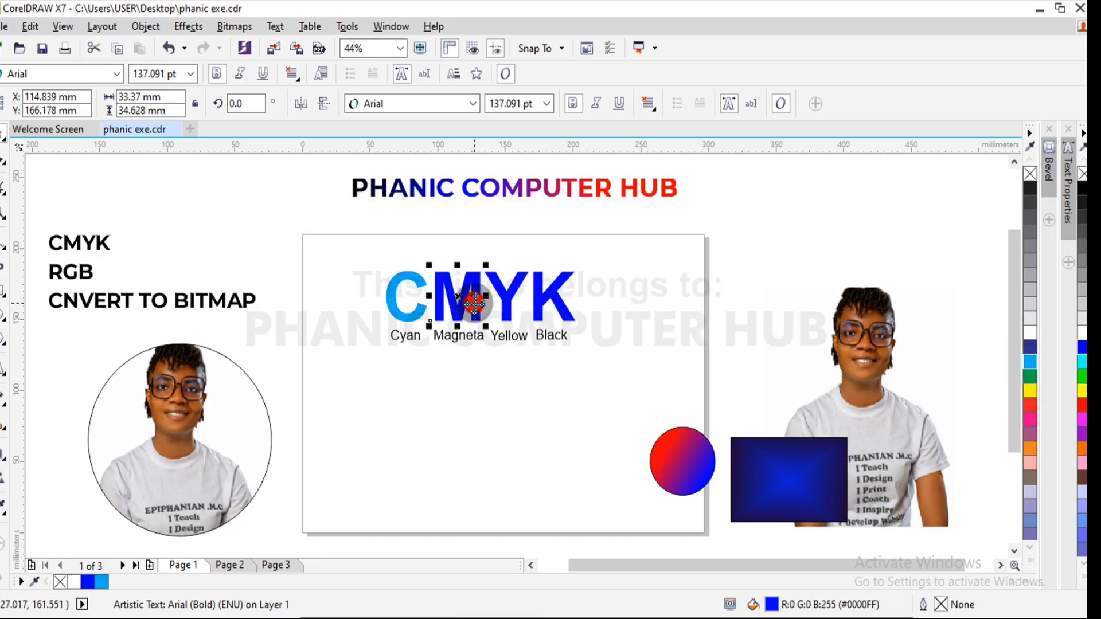
click(1031, 419)
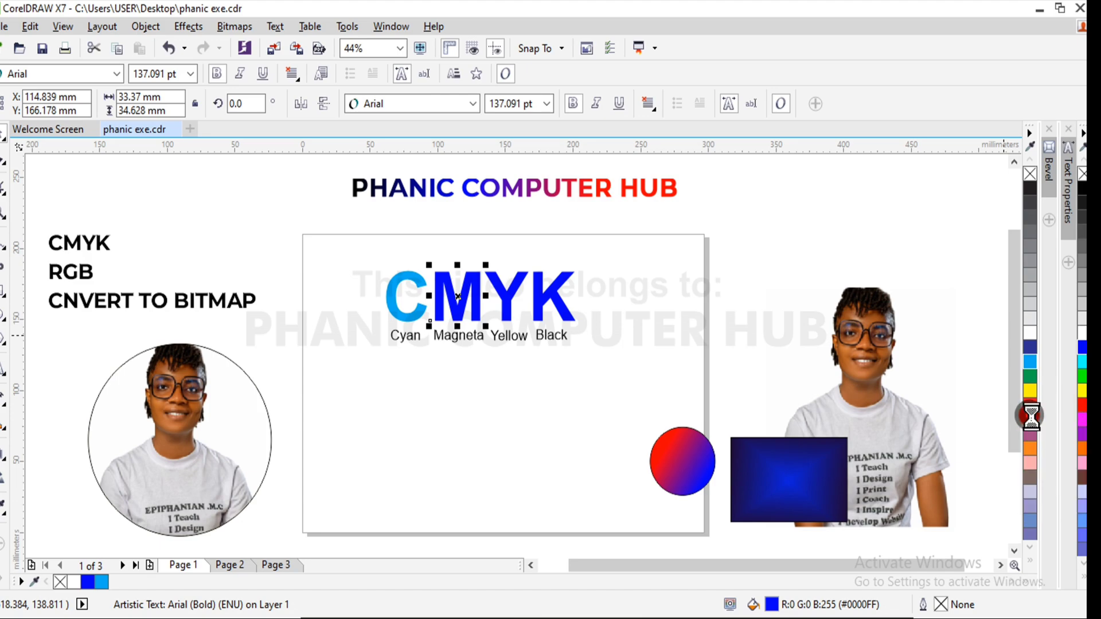
- Fill the letter Y with yellow (Y:100) and the letter K with black (K:100) from the CMYK palette
click(519, 291)
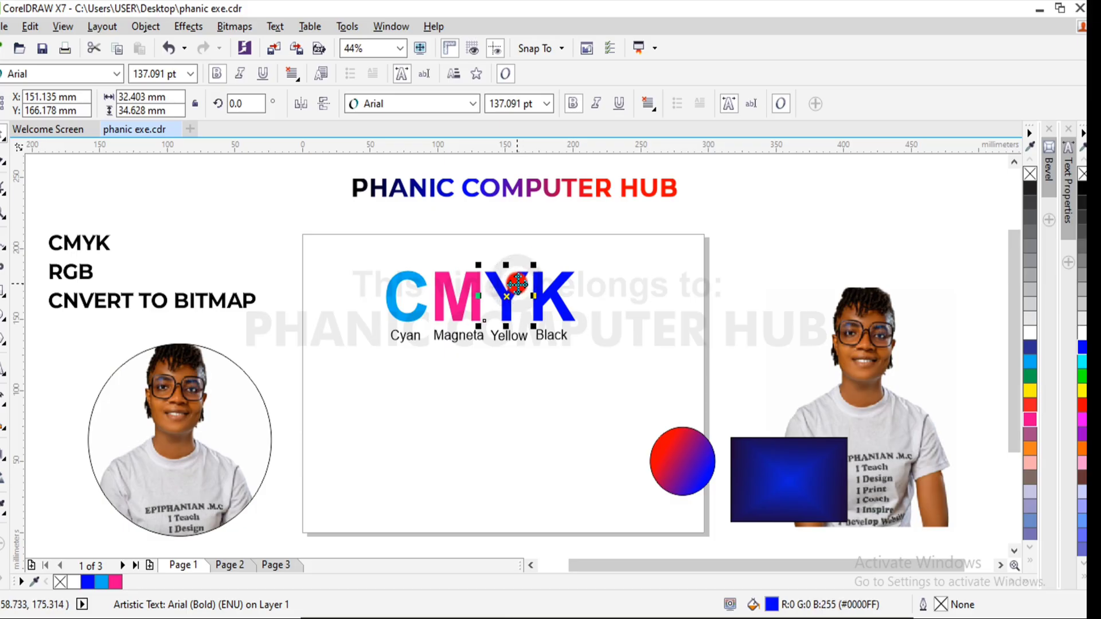
click(1030, 390)
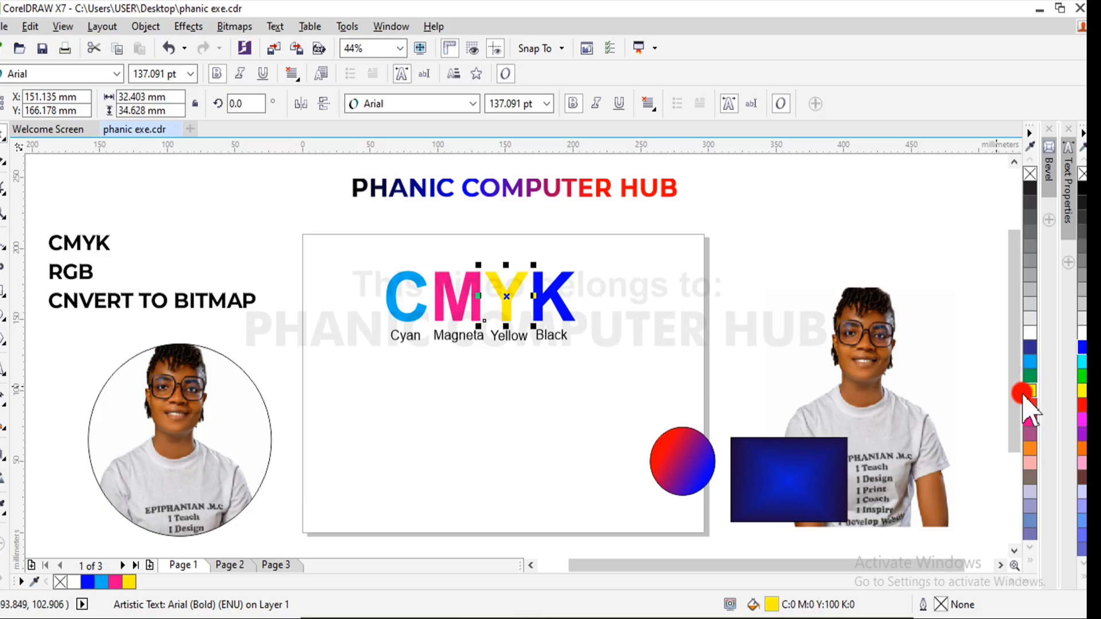
click(555, 303)
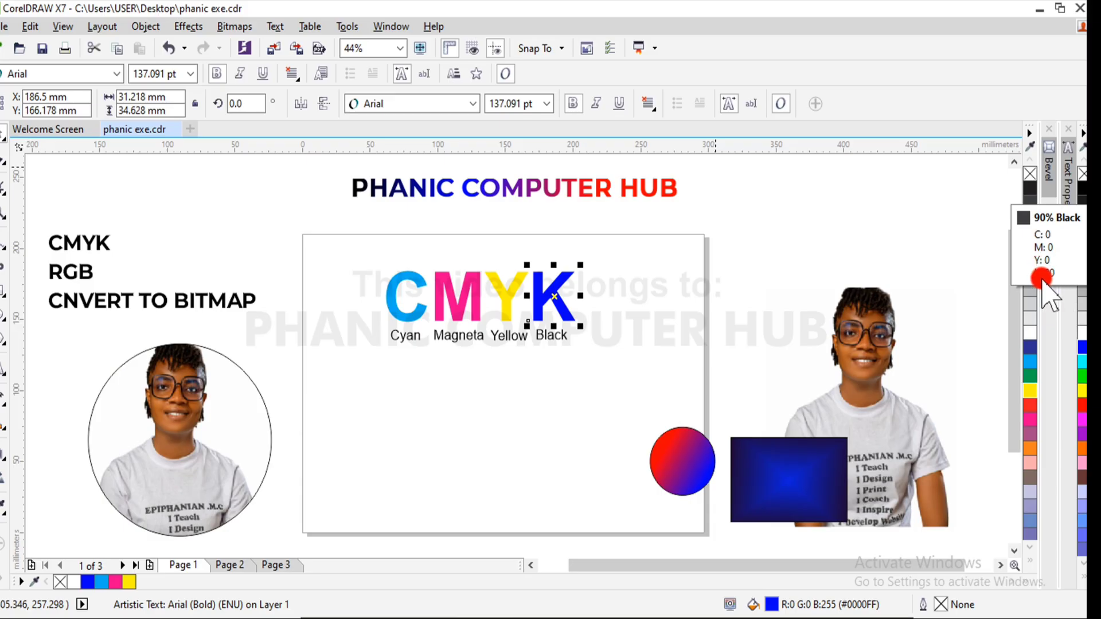
click(1031, 188)
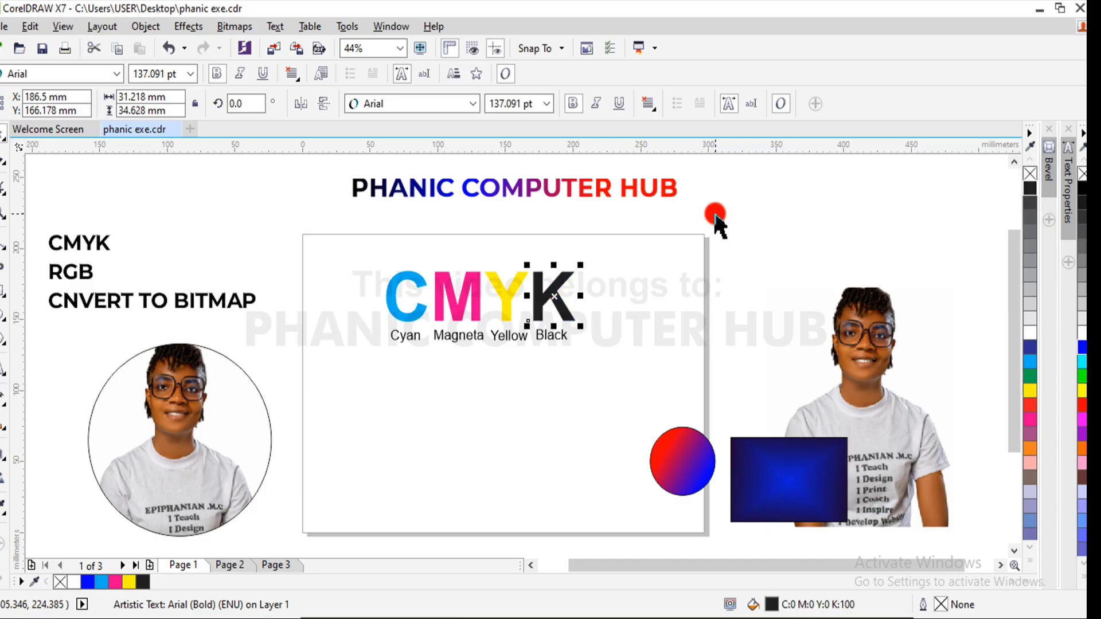
- Examine the fills of the letters C, M and Y one after another against their CMYK palette swatches
click(418, 315)
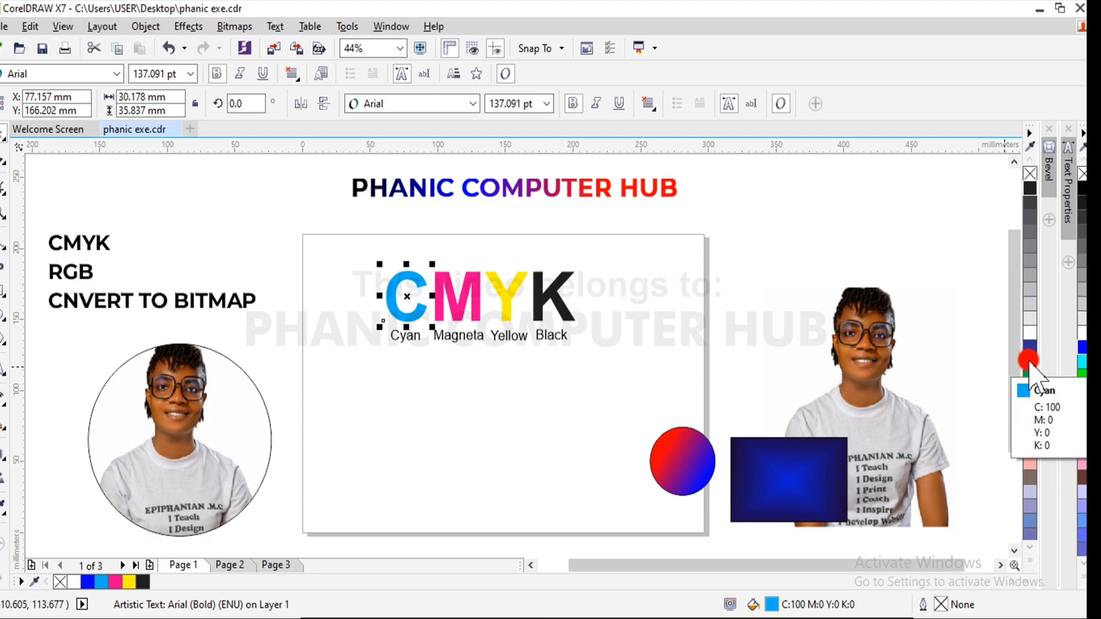
click(474, 283)
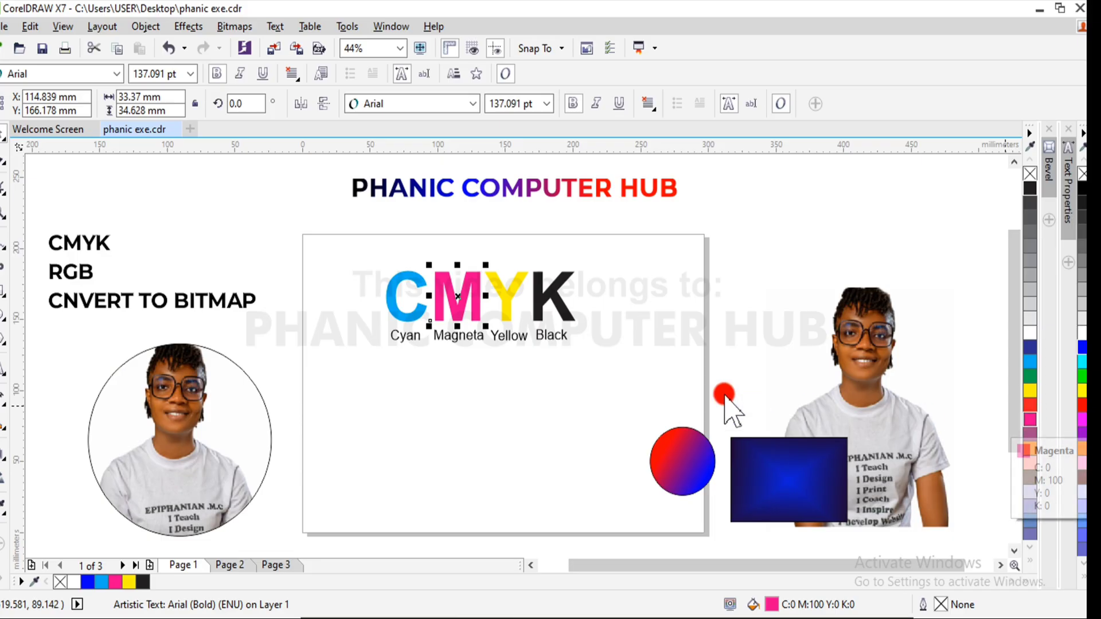
click(509, 295)
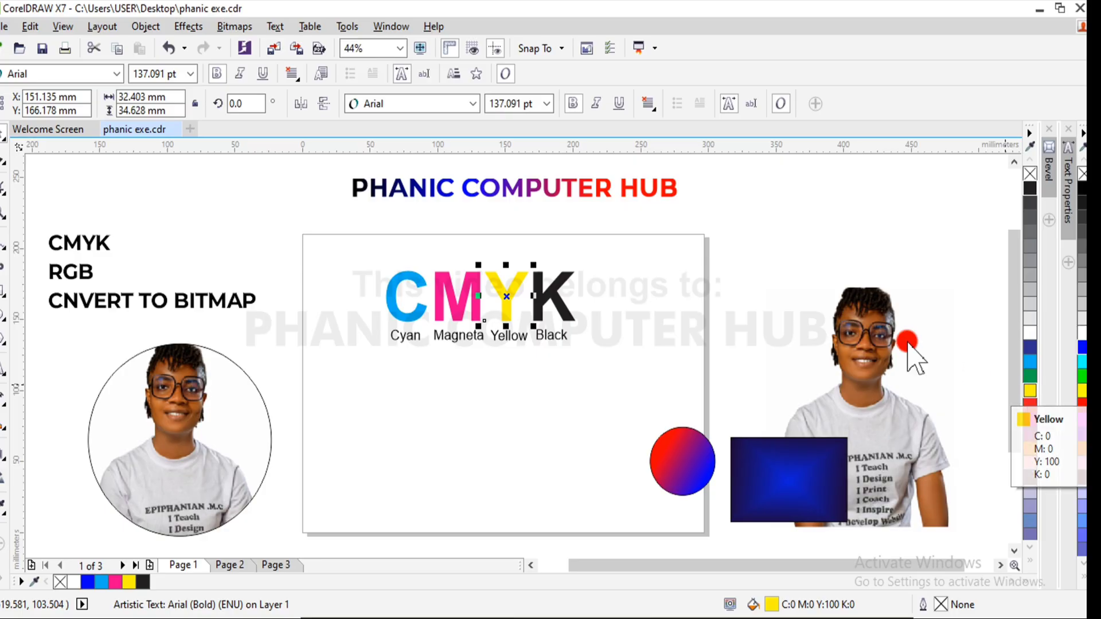
click(762, 264)
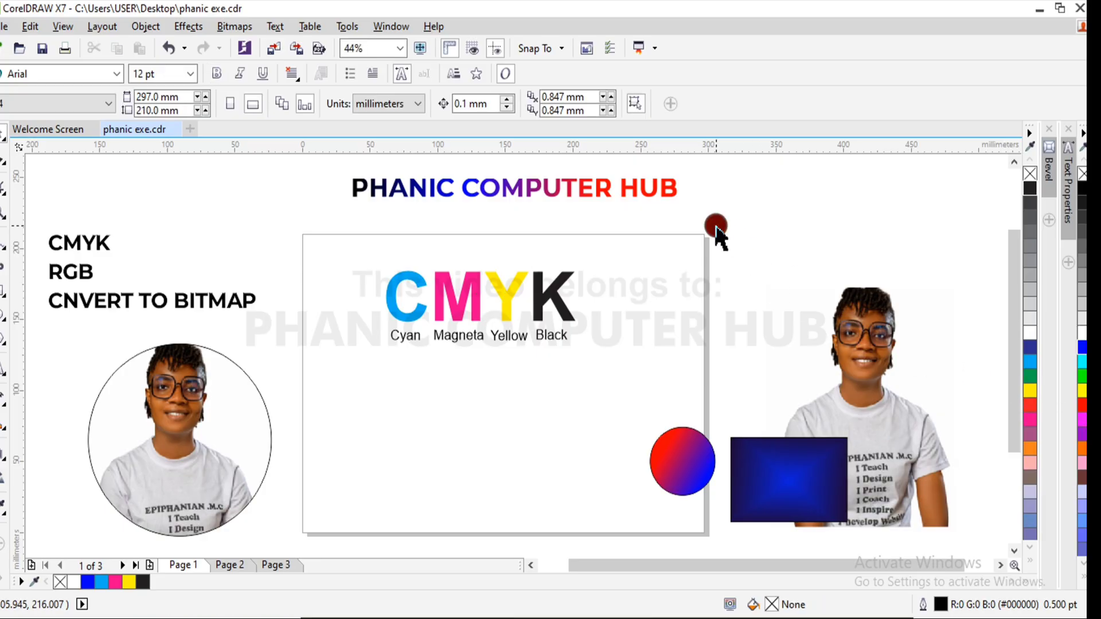
- Enlarge the CMYK letters and their color labels together to about 175 × 64 mm and move them up near the page's upper edge
drag(717, 230, 312, 401)
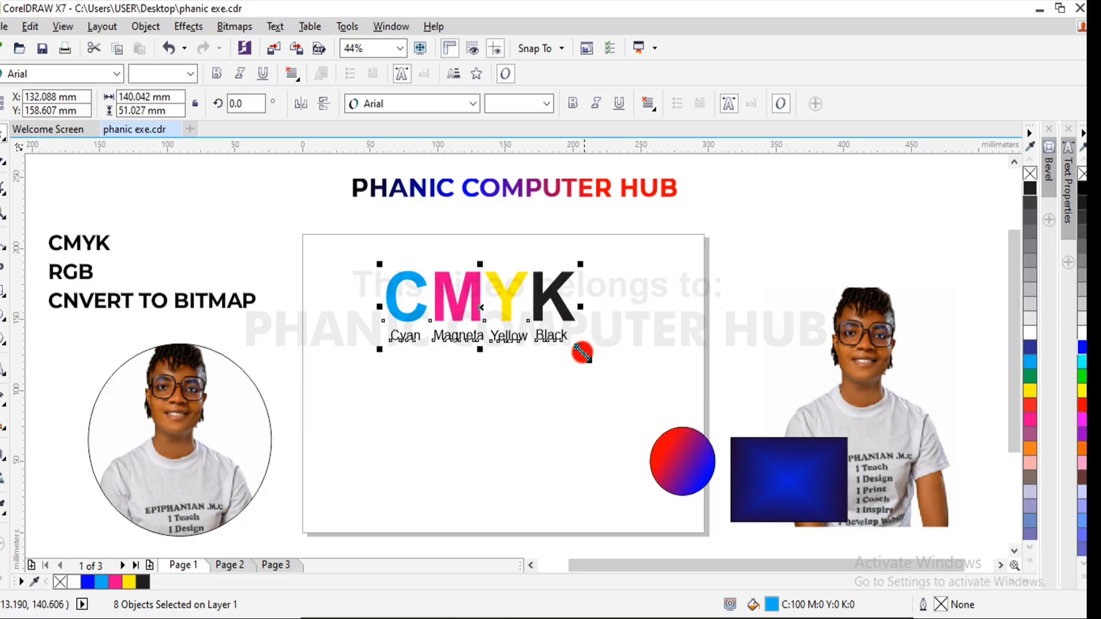
drag(581, 351, 629, 367)
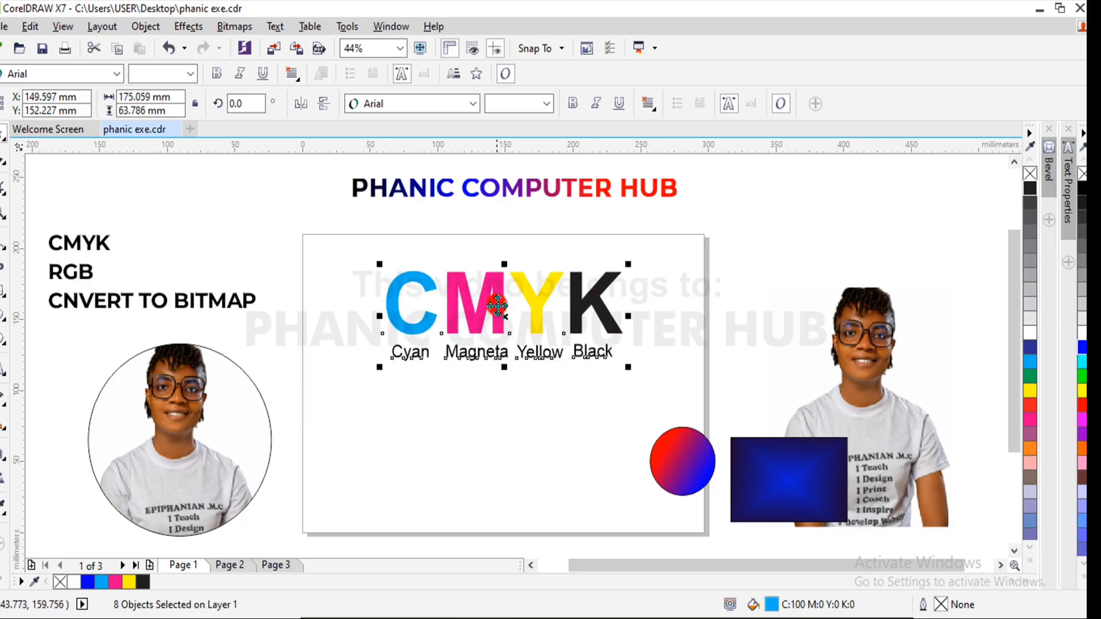
drag(500, 314, 486, 294)
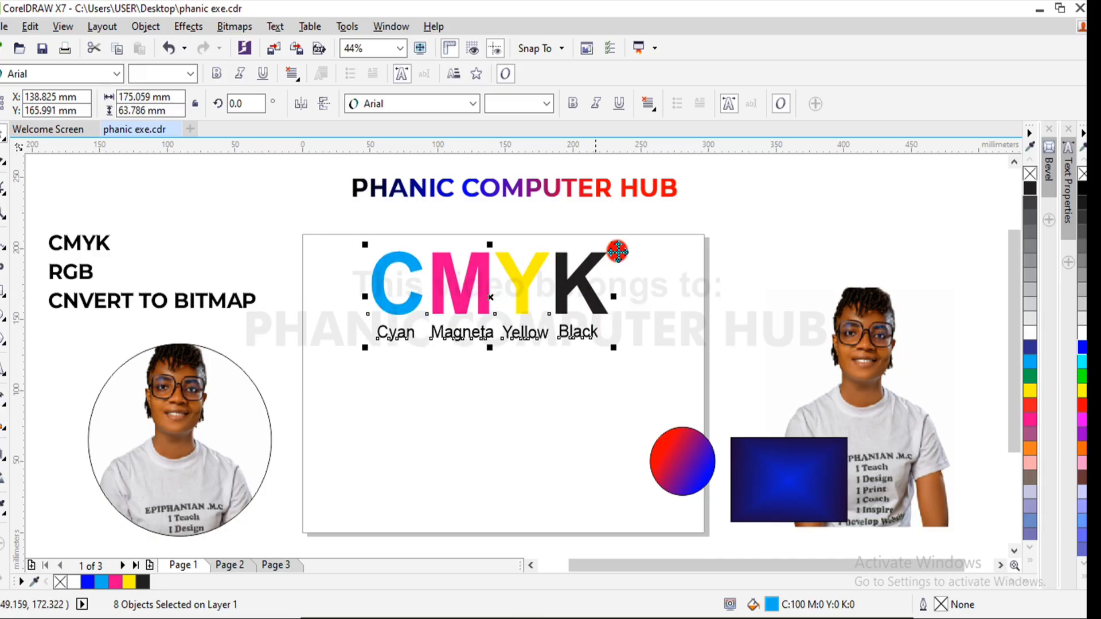
click(729, 265)
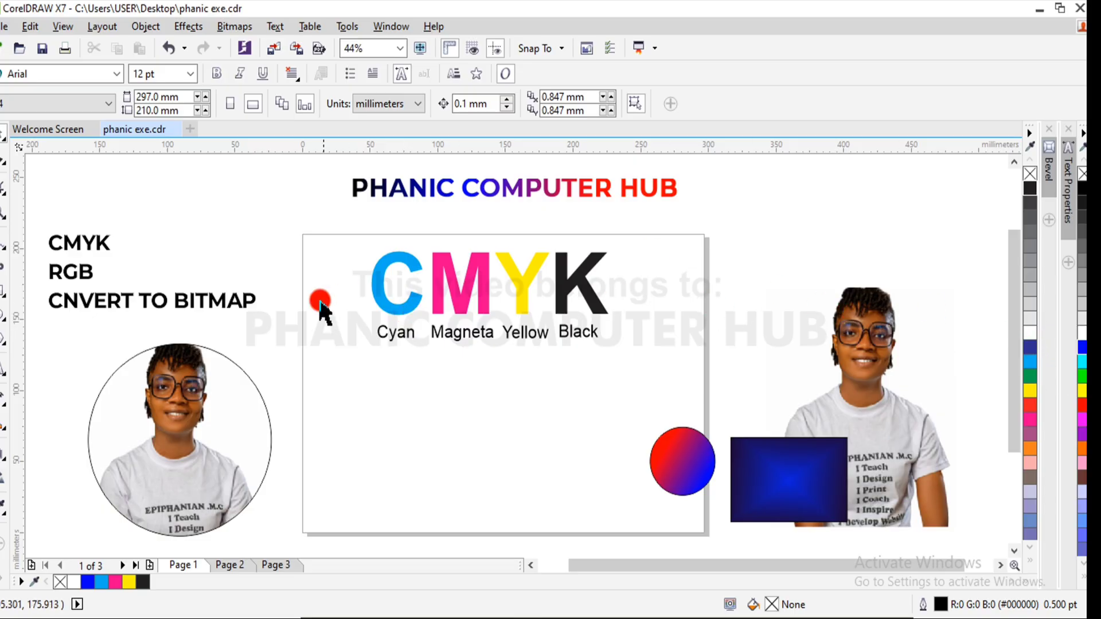
- Add the text 100 beside the letter K and enlarge it to about 82 pt
click(3, 373)
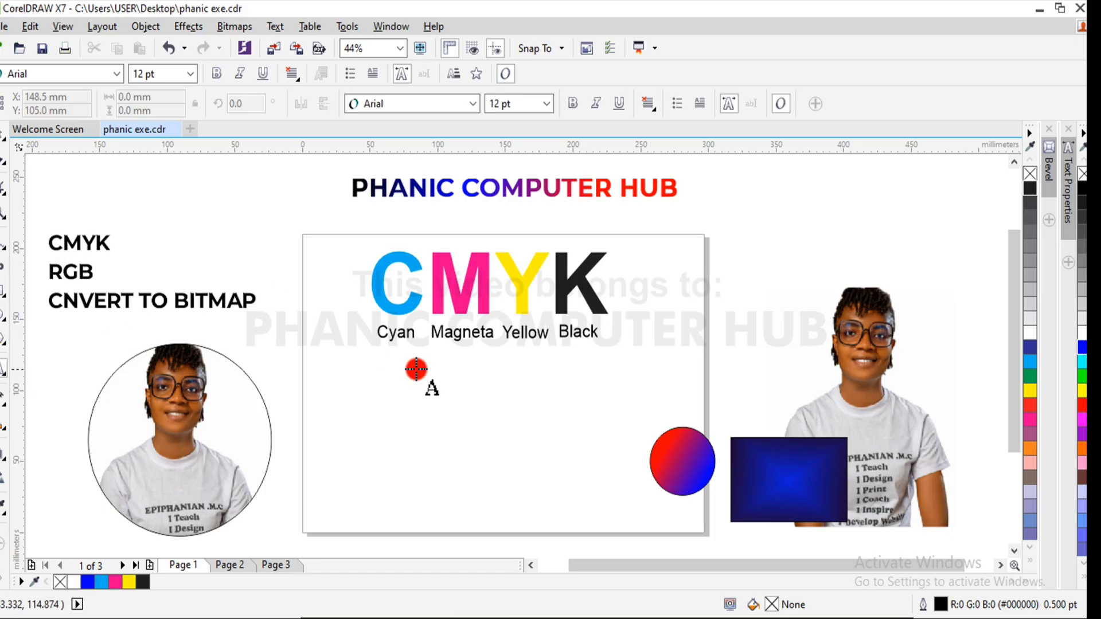
click(633, 280)
text(1)
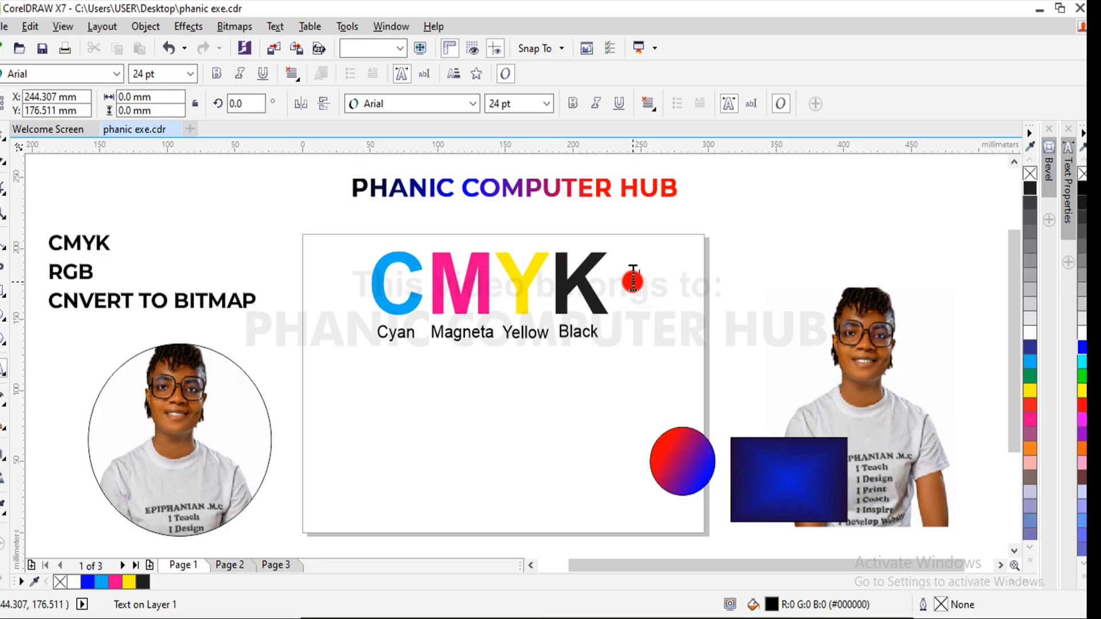
text(00)
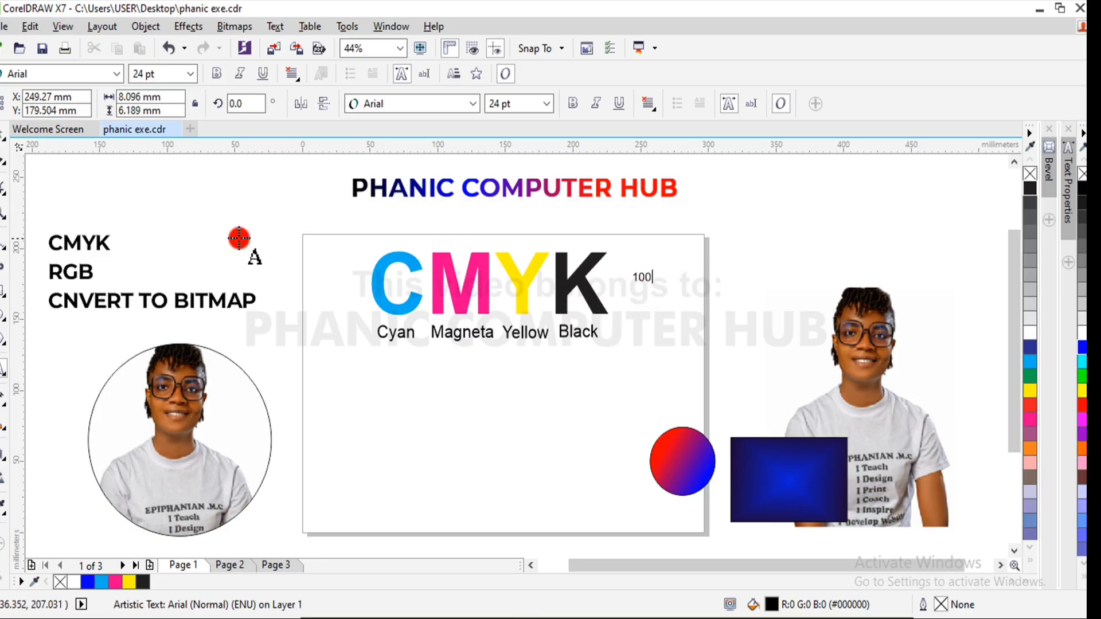
click(6, 153)
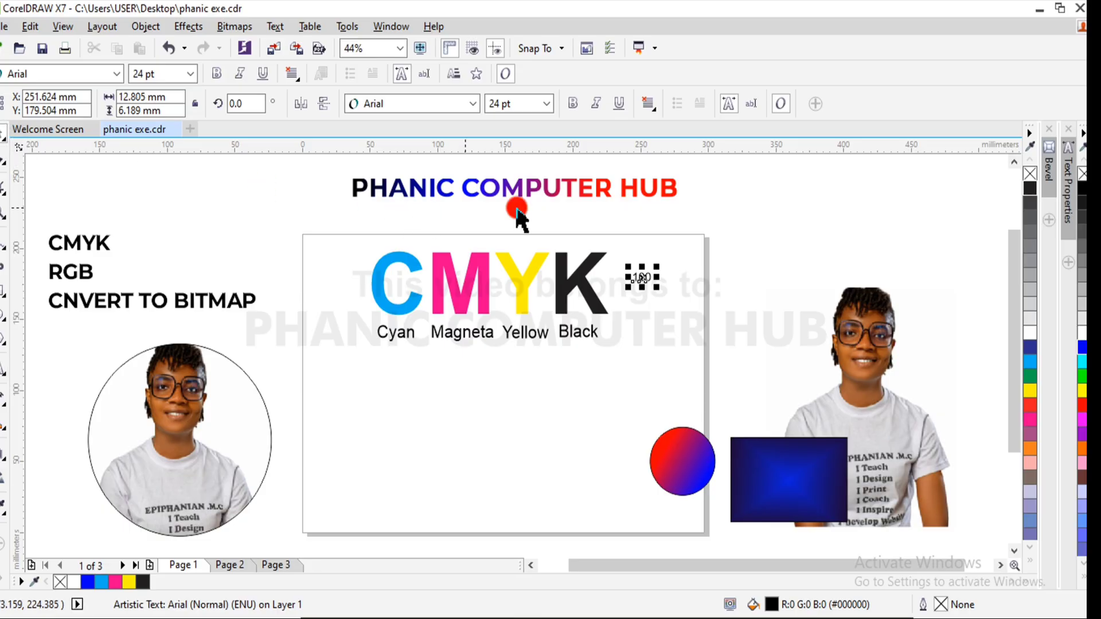
mouse_move(657, 267)
mouse_down()
mouse_move(701, 243)
mouse_move(656, 278)
mouse_up()
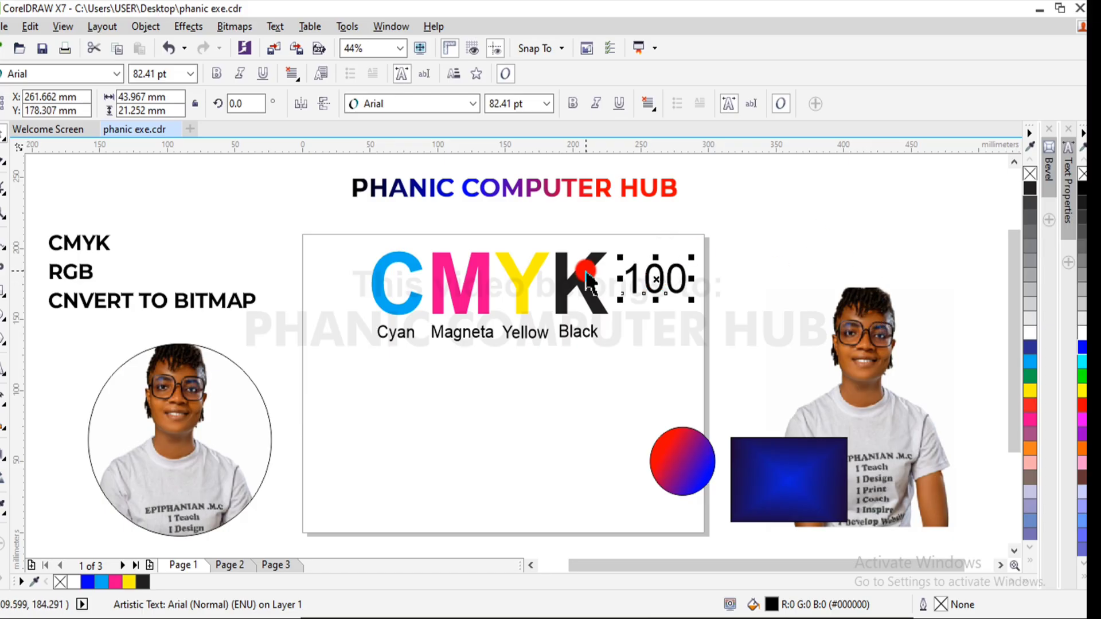
click(799, 238)
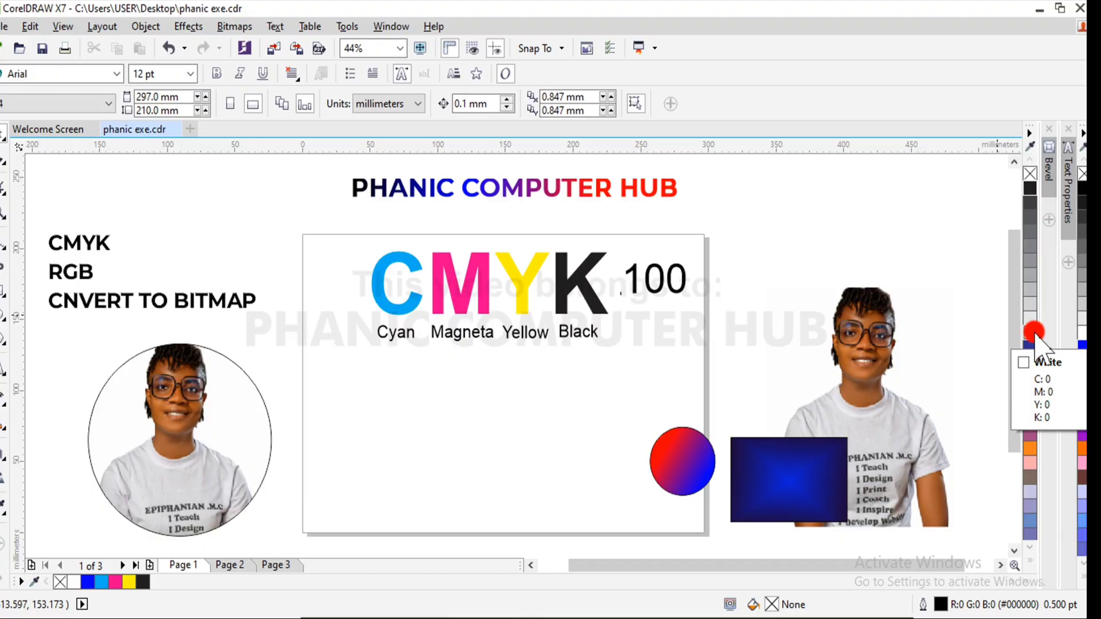
- Draw a rectangle about 68 × 49 mm below the color labels
click(1032, 548)
click(1031, 548)
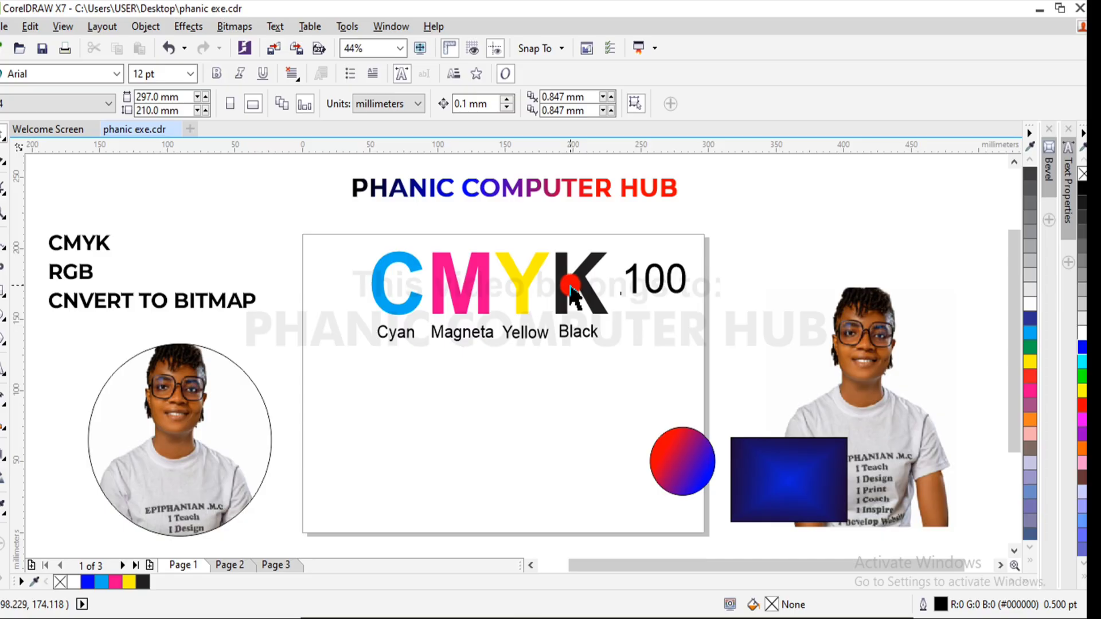
click(3, 291)
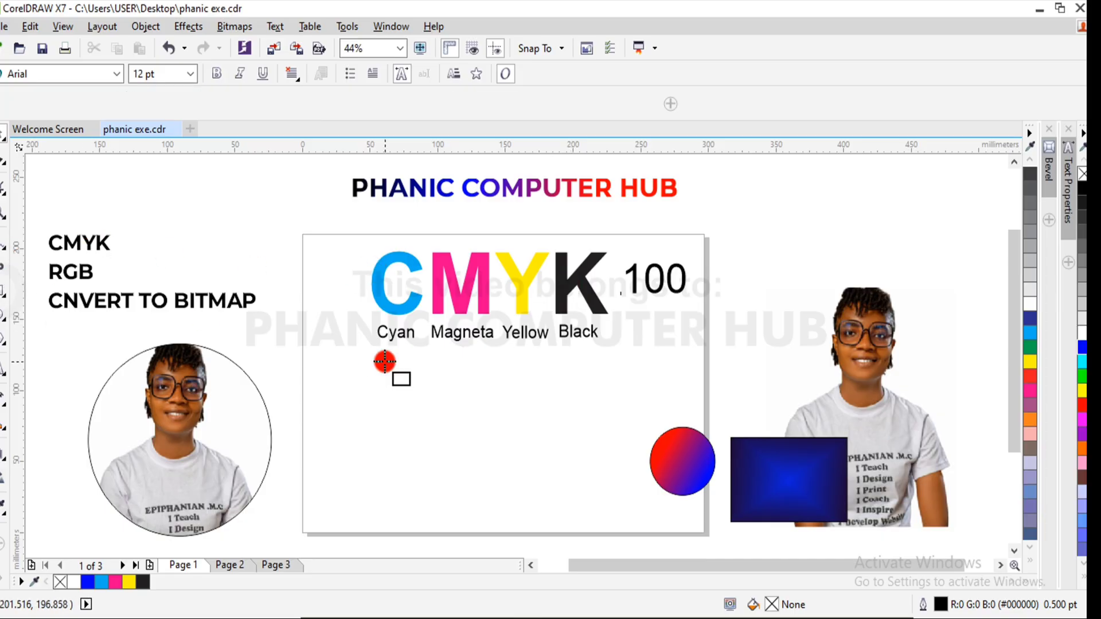
drag(406, 372, 497, 441)
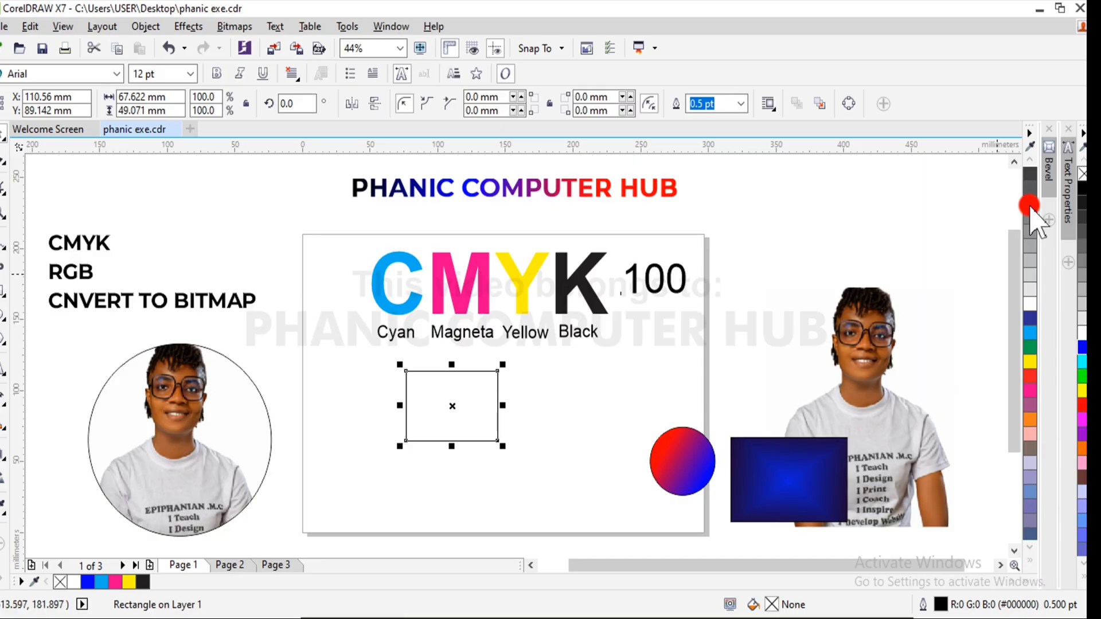
- Fill the rectangle with the rich black (C:100 M:100 Y:100 K:100) from the end of the CMYK palette
click(1030, 166)
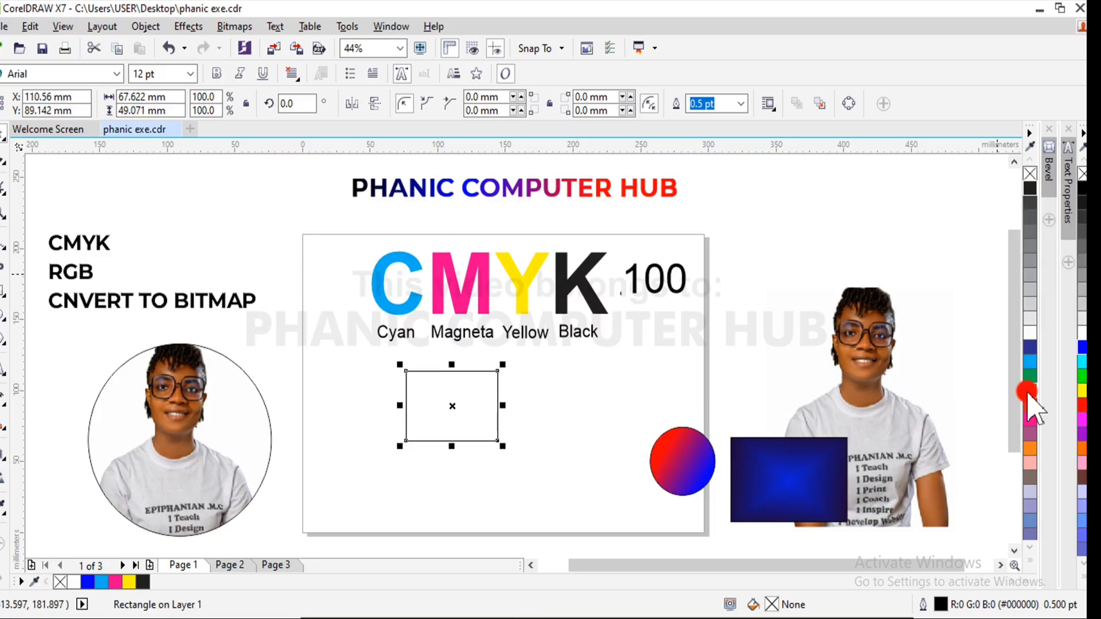
click(1030, 546)
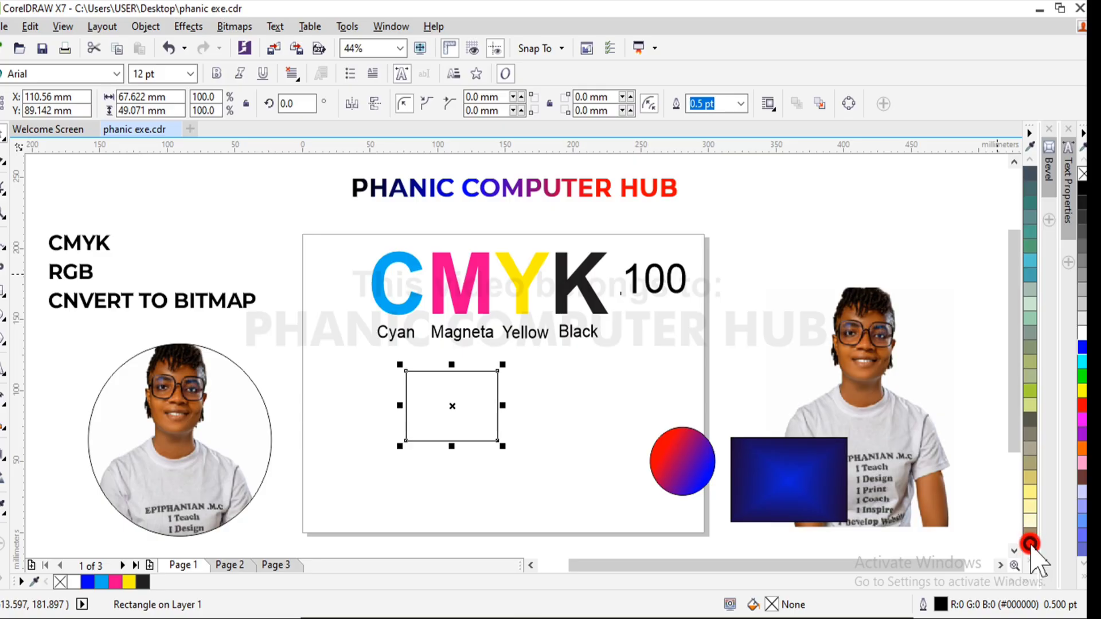
click(1031, 557)
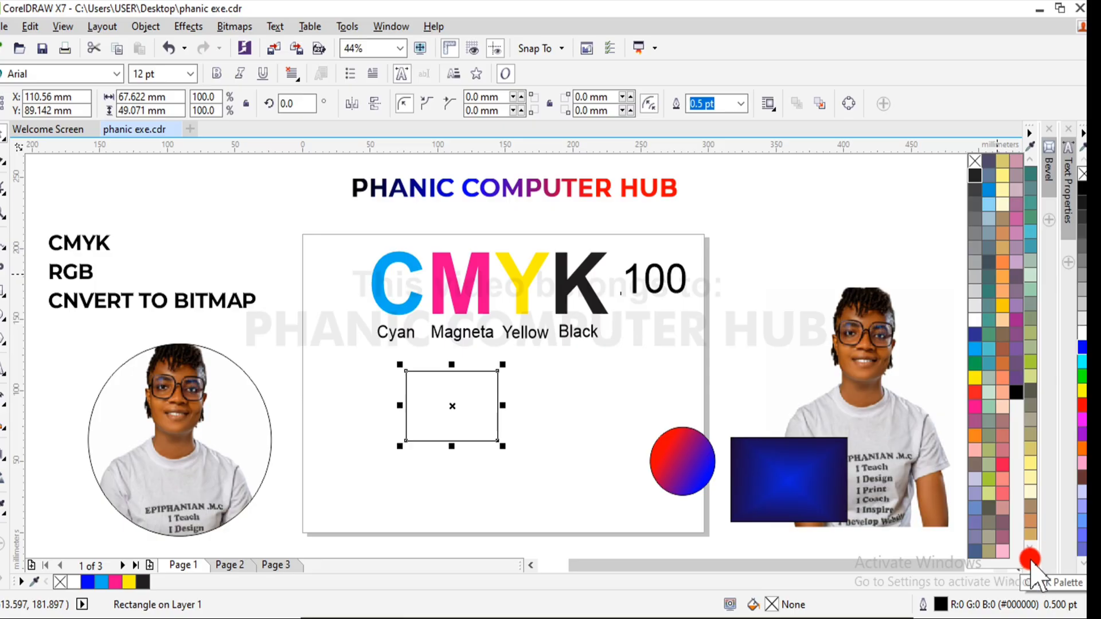
click(1017, 393)
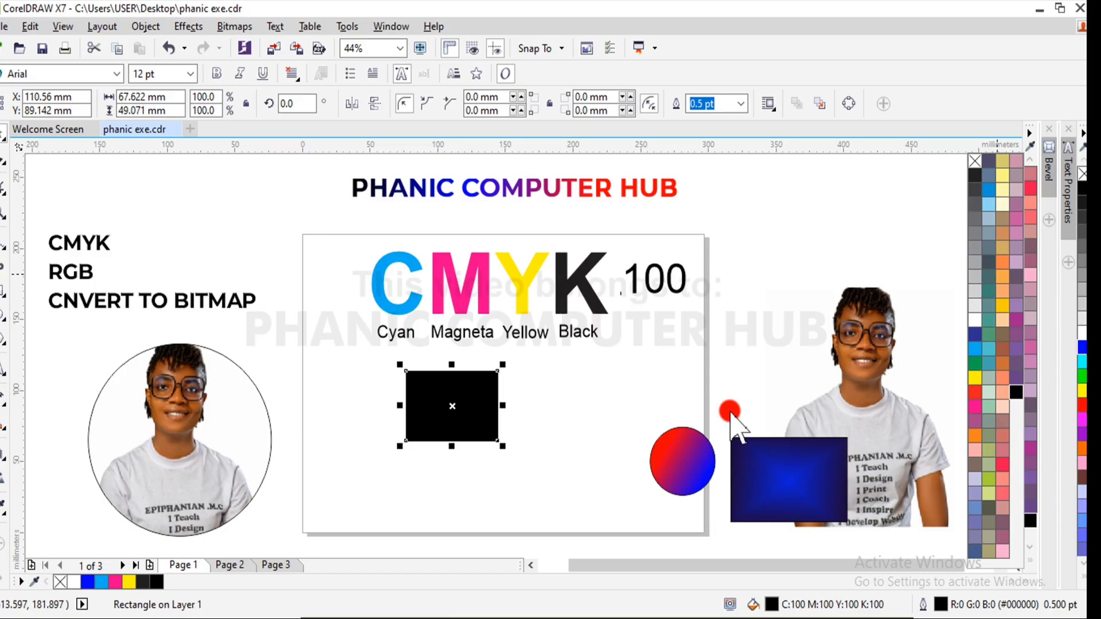
click(465, 411)
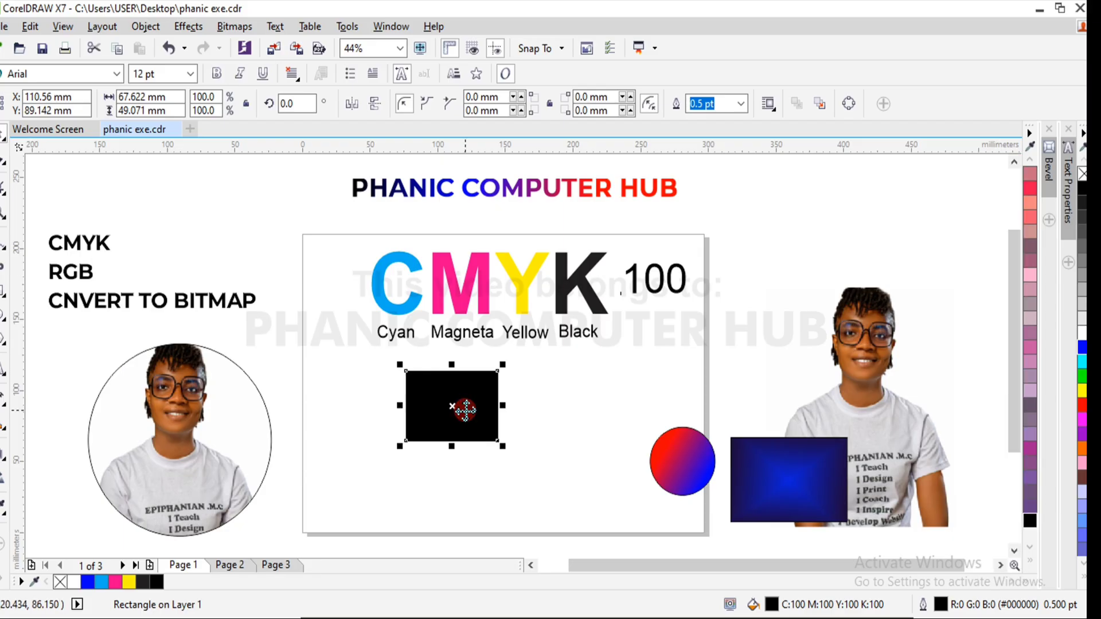
- Duplicate the black rectangle to its left and fill the copy with plain black (C:0 M:0 Y:0 K:100)
drag(453, 405, 343, 408)
right_click(343, 408)
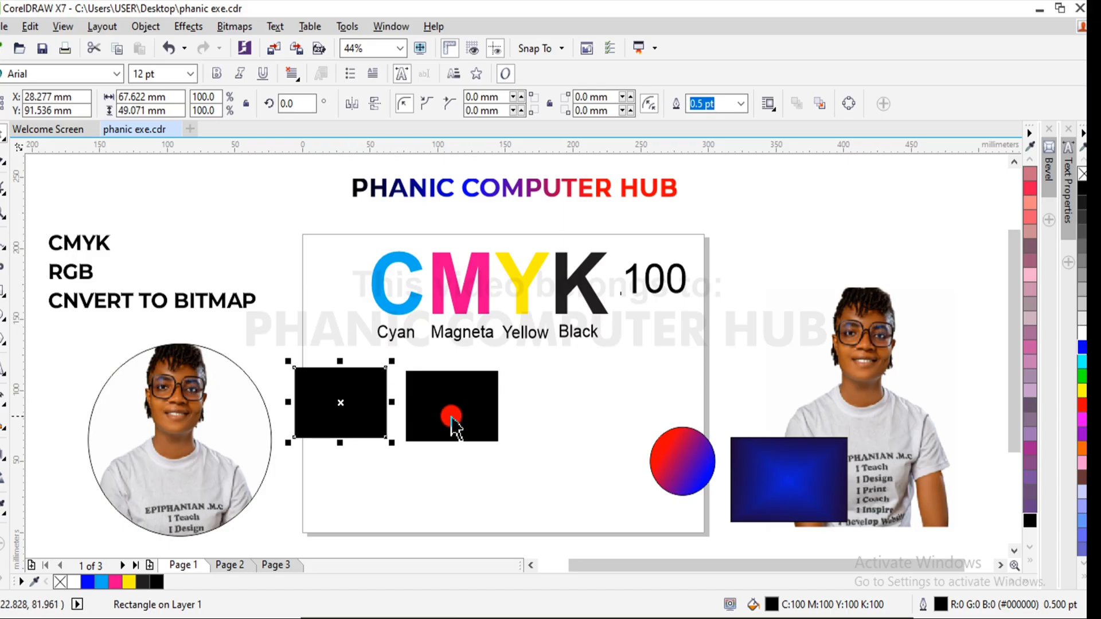
click(1031, 559)
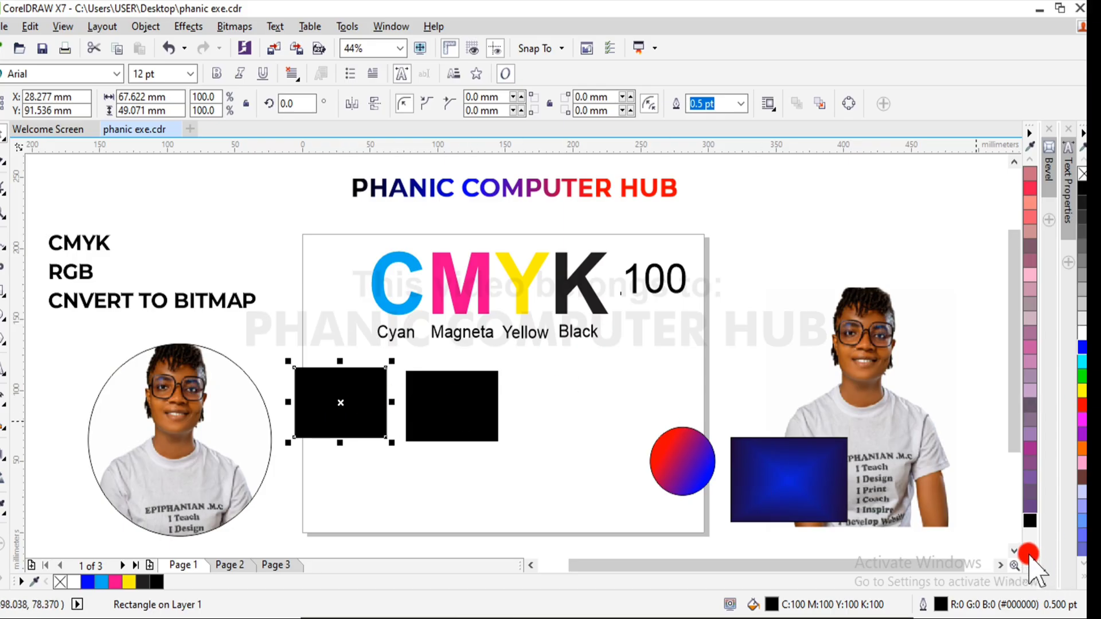
click(975, 175)
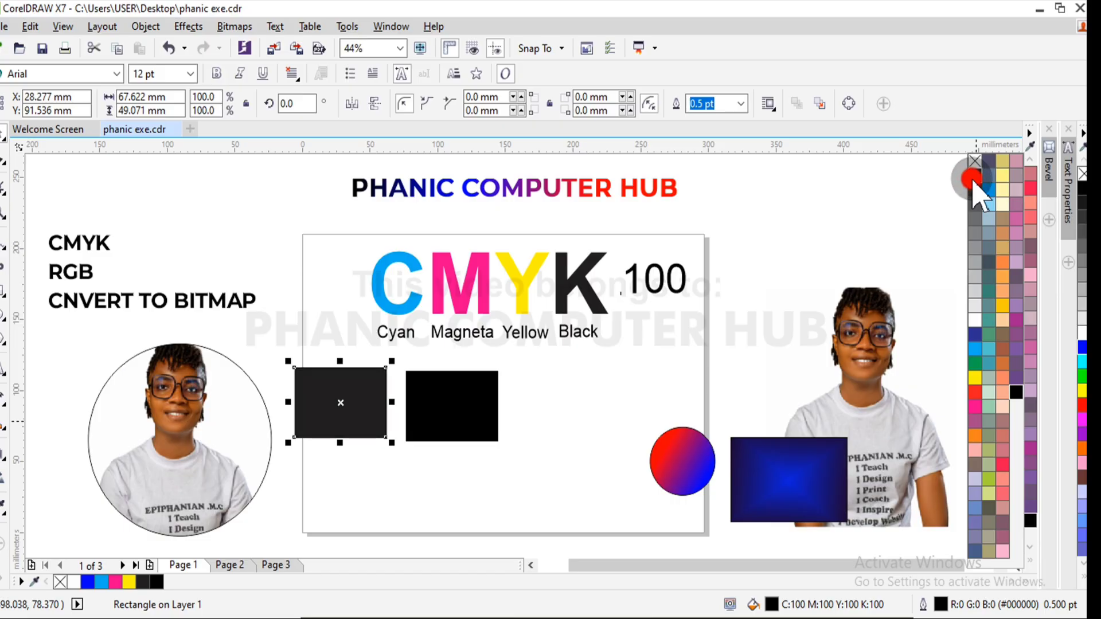
- Arrange the two rectangles side by side below the labels, centered at about X 67 mm for plain black and X 159 mm for rich black
click(431, 401)
drag(432, 402, 503, 394)
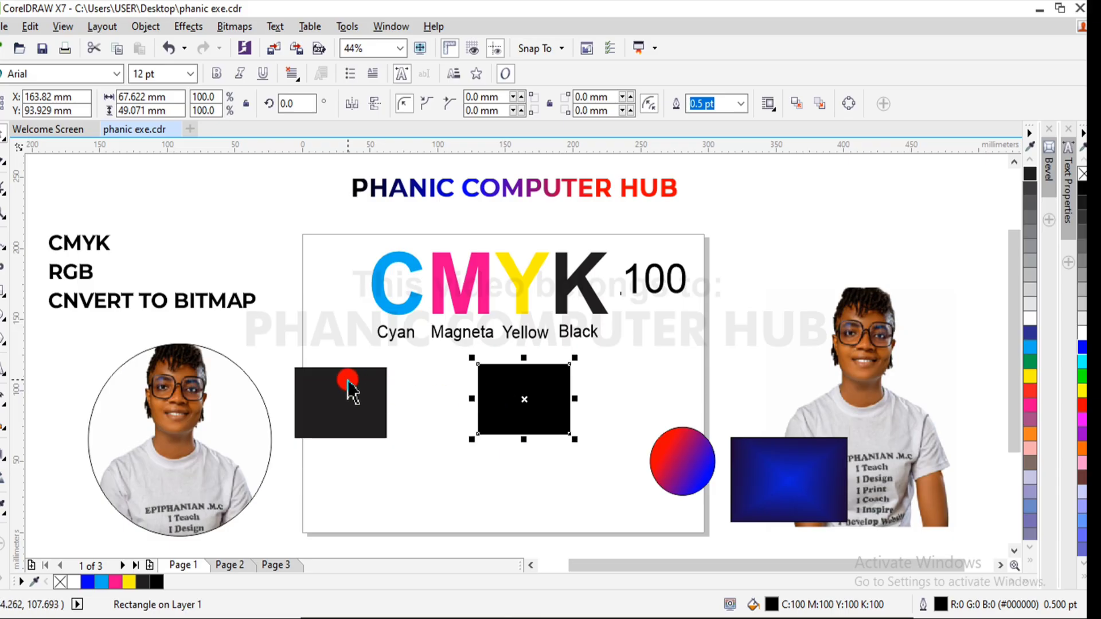
click(342, 385)
drag(342, 385, 395, 391)
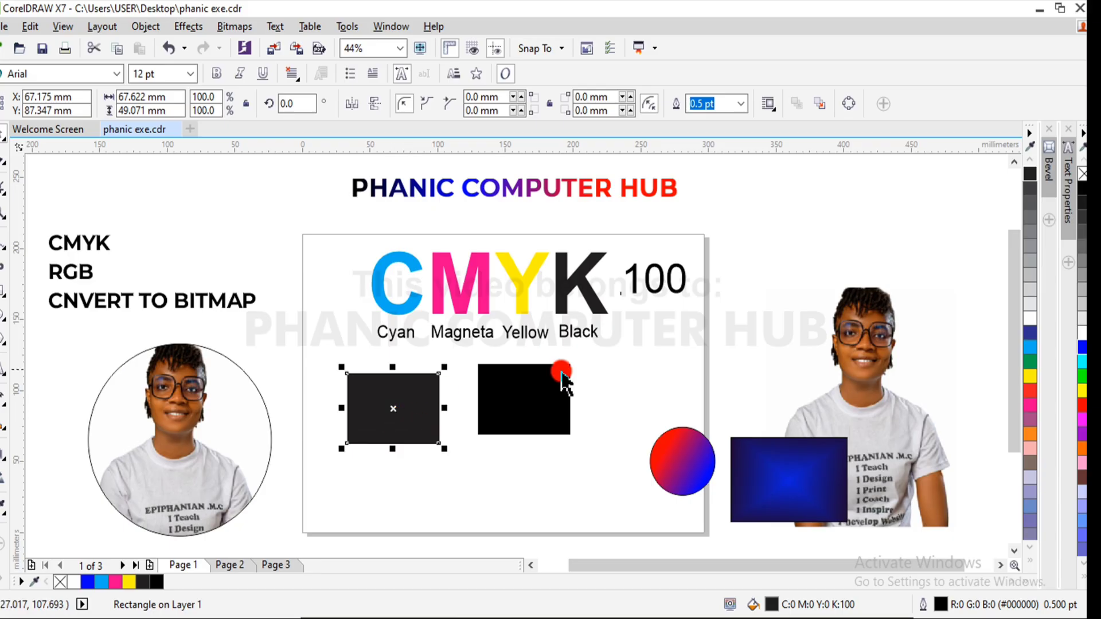
click(537, 408)
drag(536, 408, 530, 412)
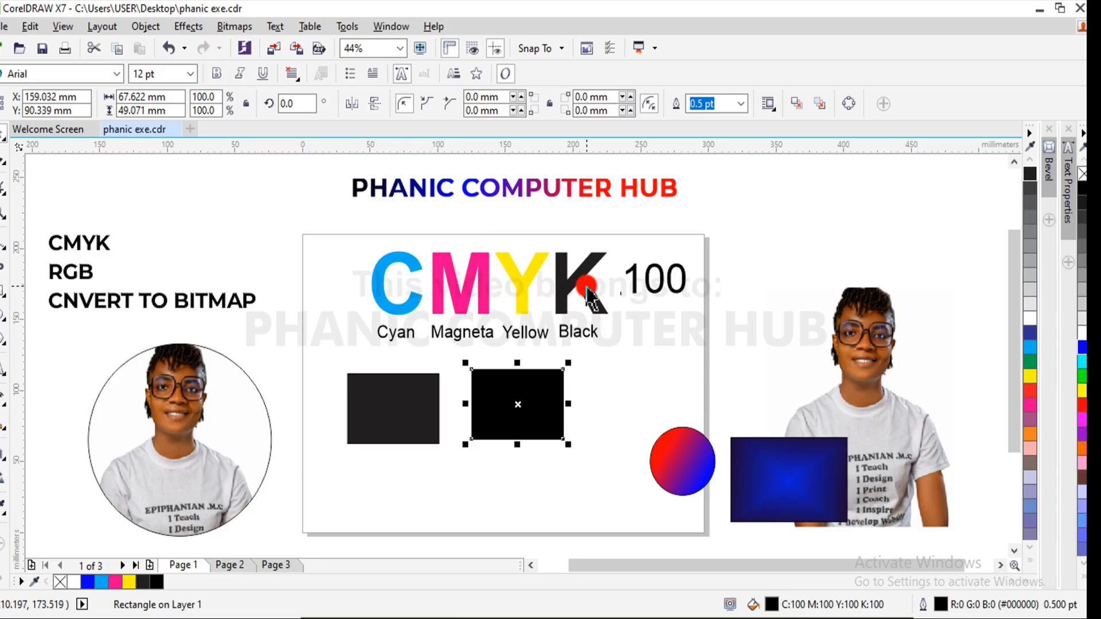
- Compare the fills of the two rectangles, and place a copy of the rich black one to its right at about X 236 mm
click(374, 408)
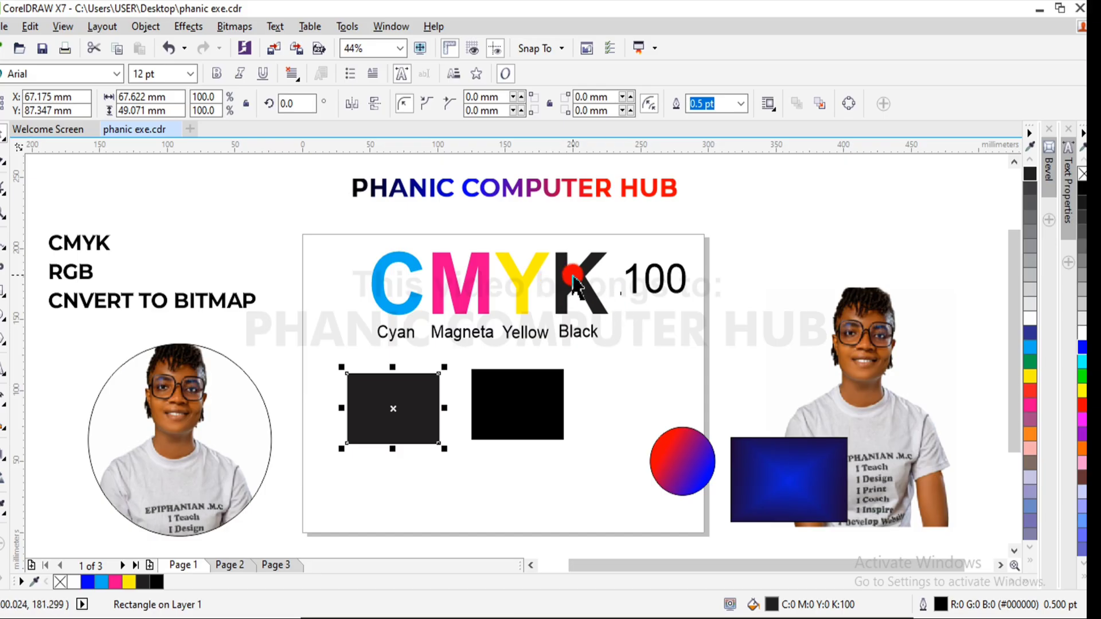
click(538, 423)
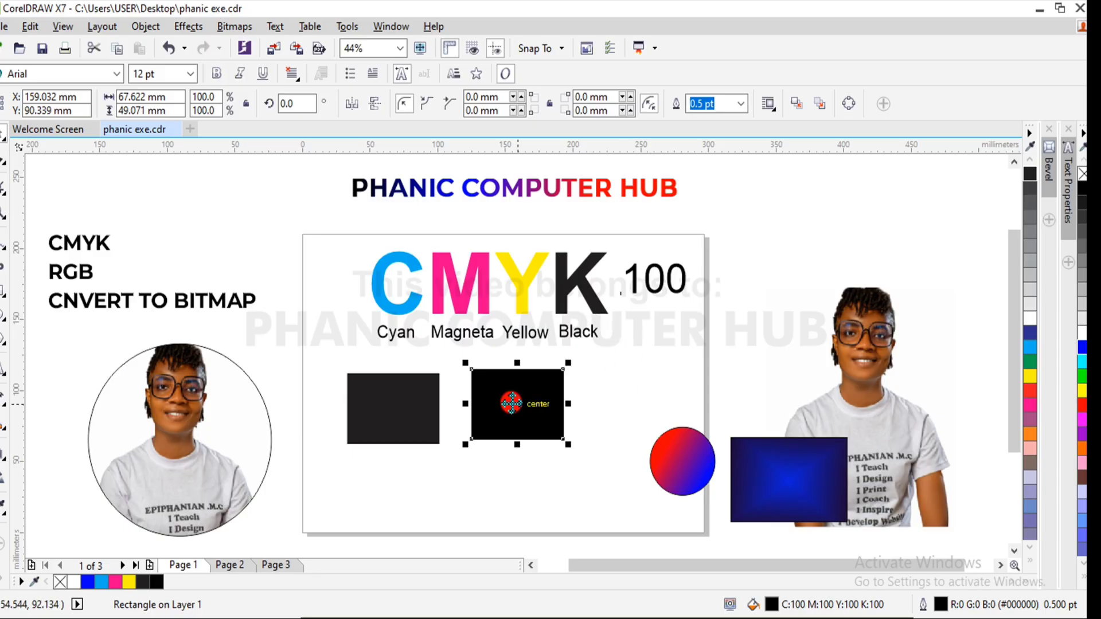
drag(515, 408, 621, 402)
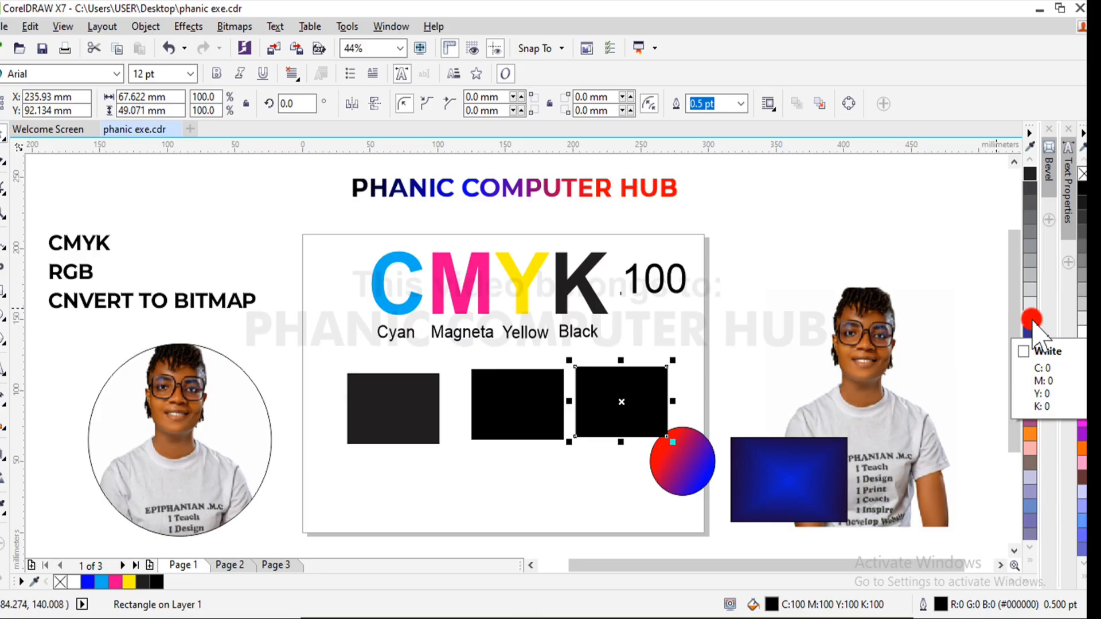
- Fill the rightmost rectangle copy with white (C:0 M:0 Y:0 K:0)
click(1031, 321)
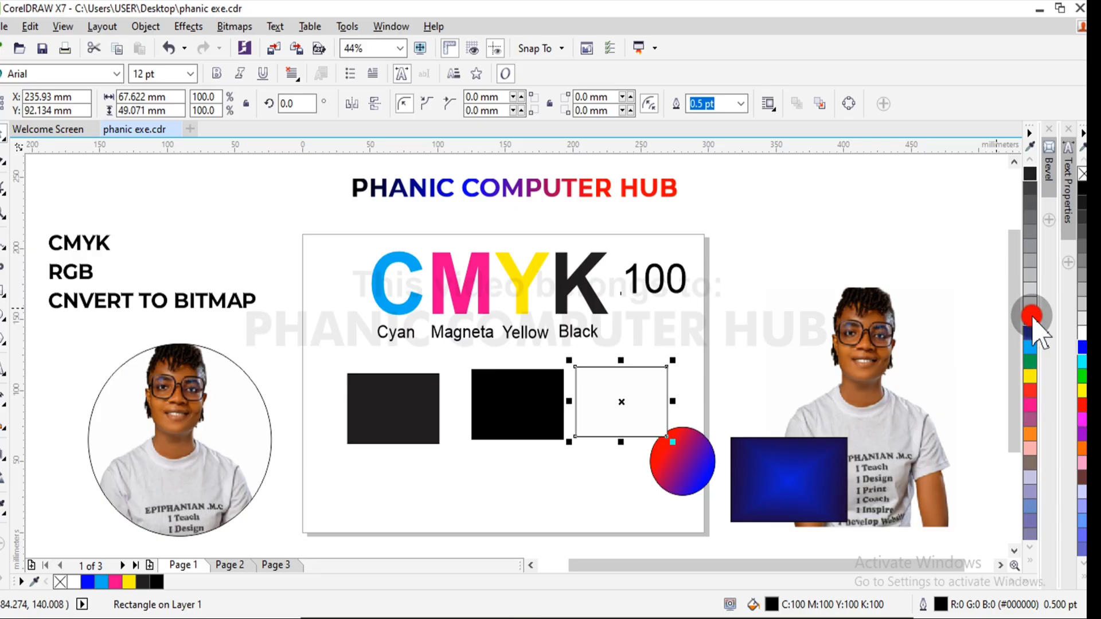
click(809, 319)
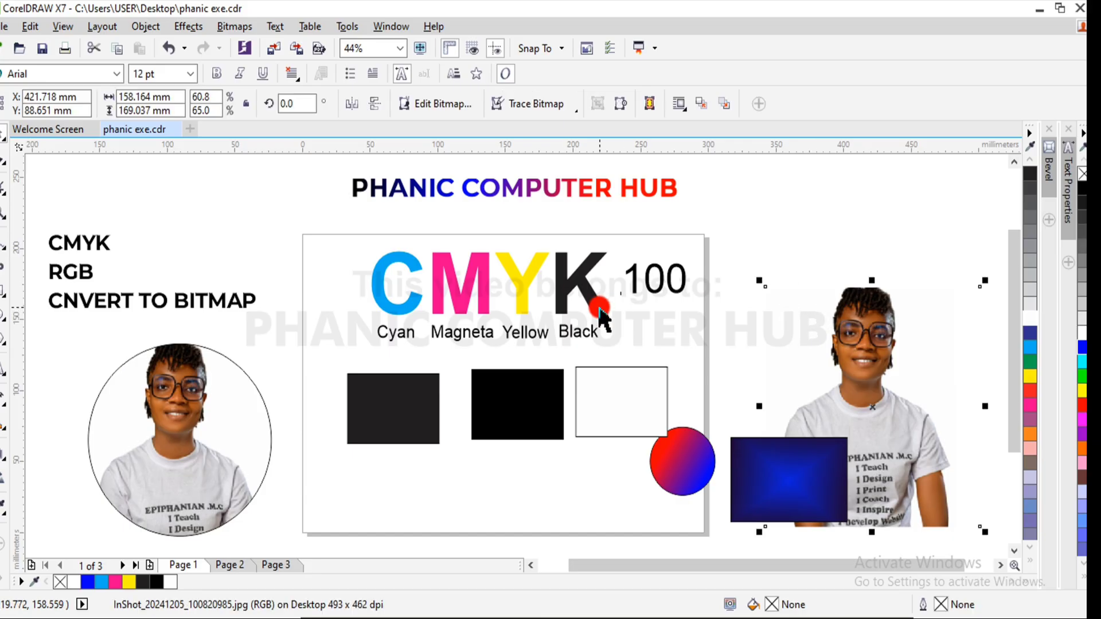
click(601, 403)
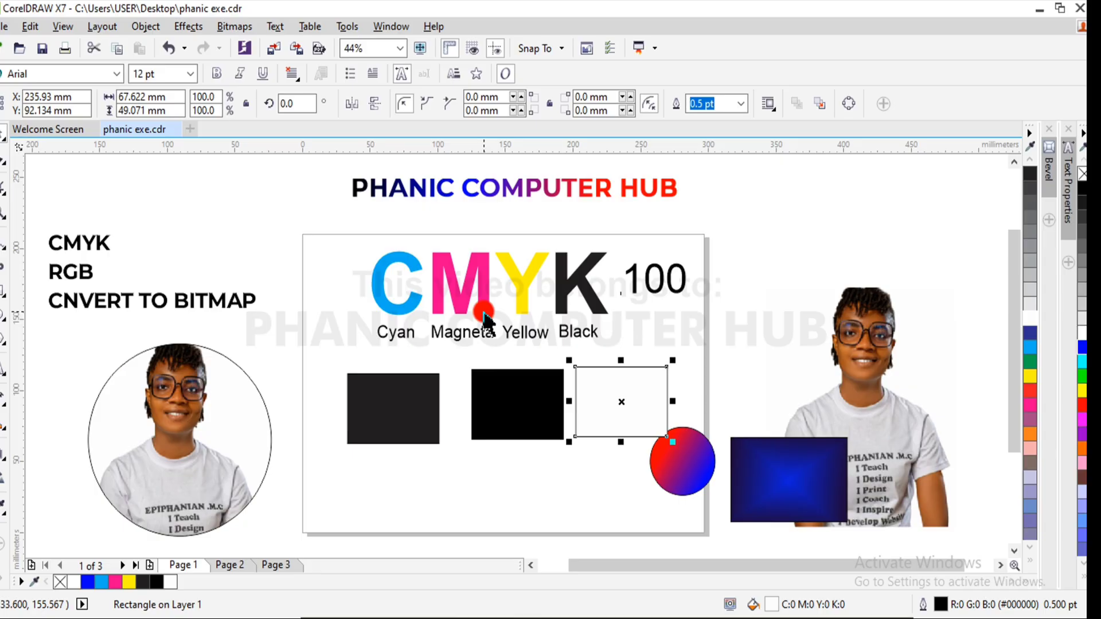
- Scale down the "100" text beside the letter K proportionally from its upper corner
click(677, 281)
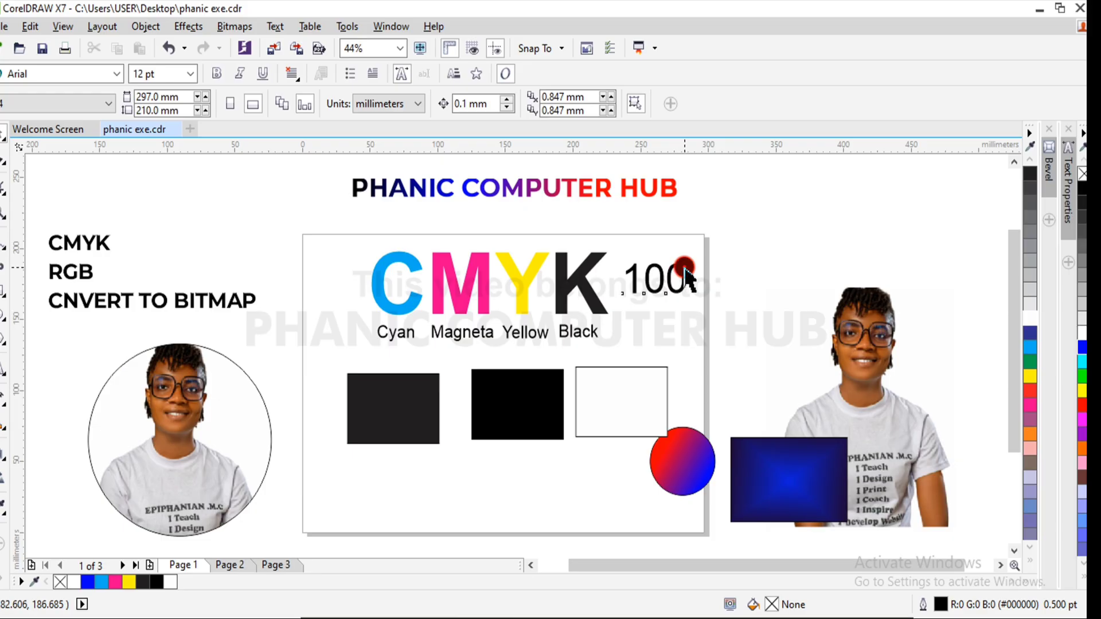
click(684, 267)
click(695, 255)
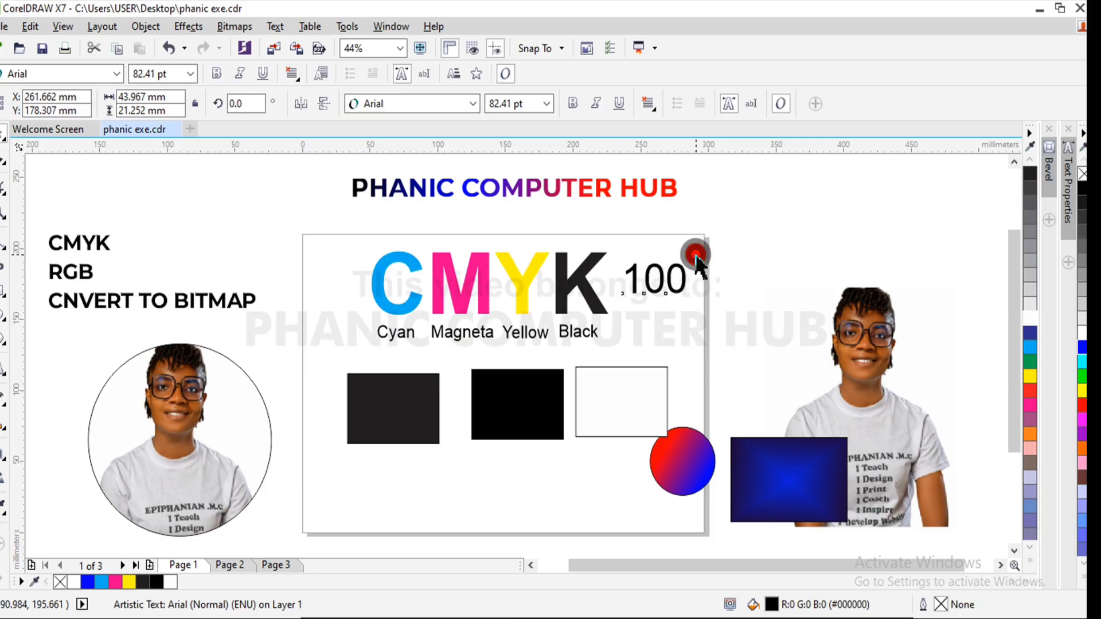
click(686, 287)
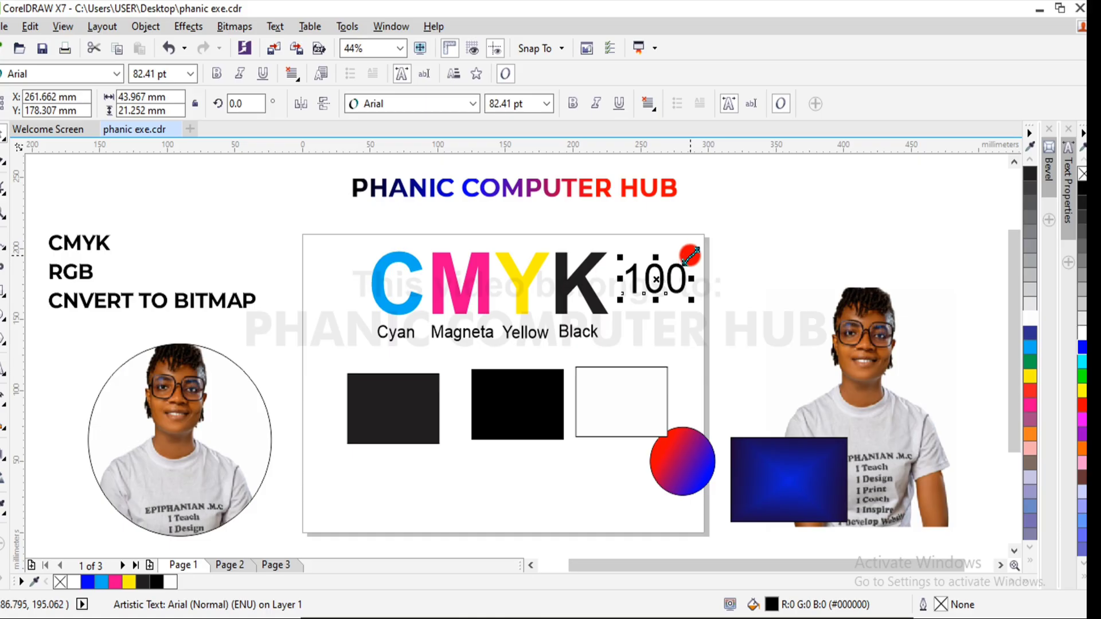
mouse_move(691, 255)
mouse_down()
mouse_move(681, 248)
mouse_move(676, 266)
mouse_up()
click(752, 234)
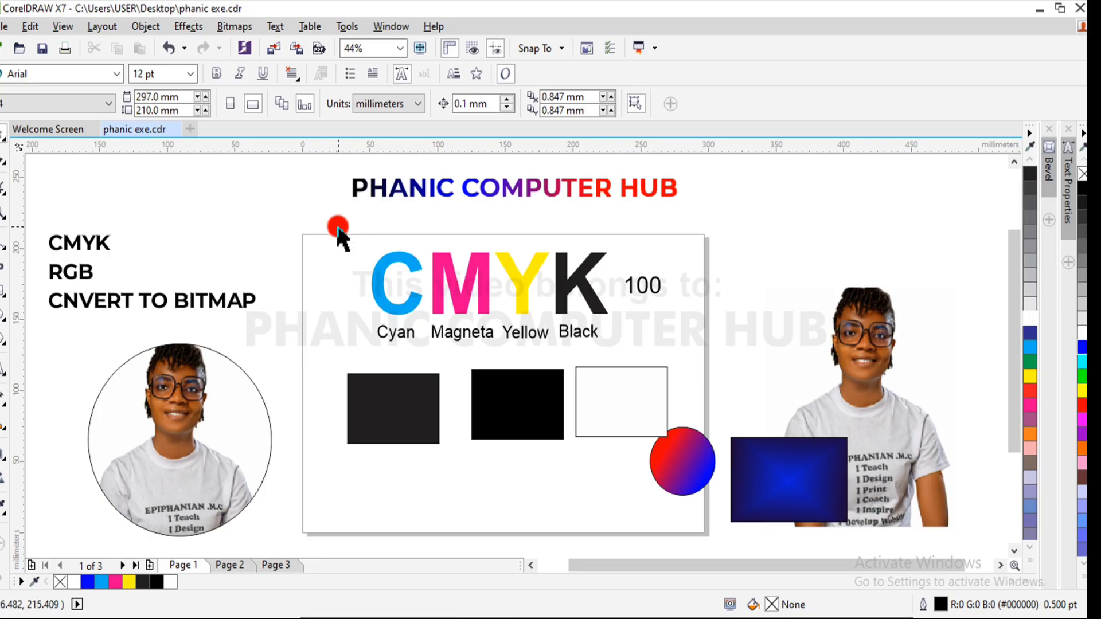
- Move the rectangular photo beside the page up to about X 406 mm, Y 148 mm
drag(338, 229, 622, 329)
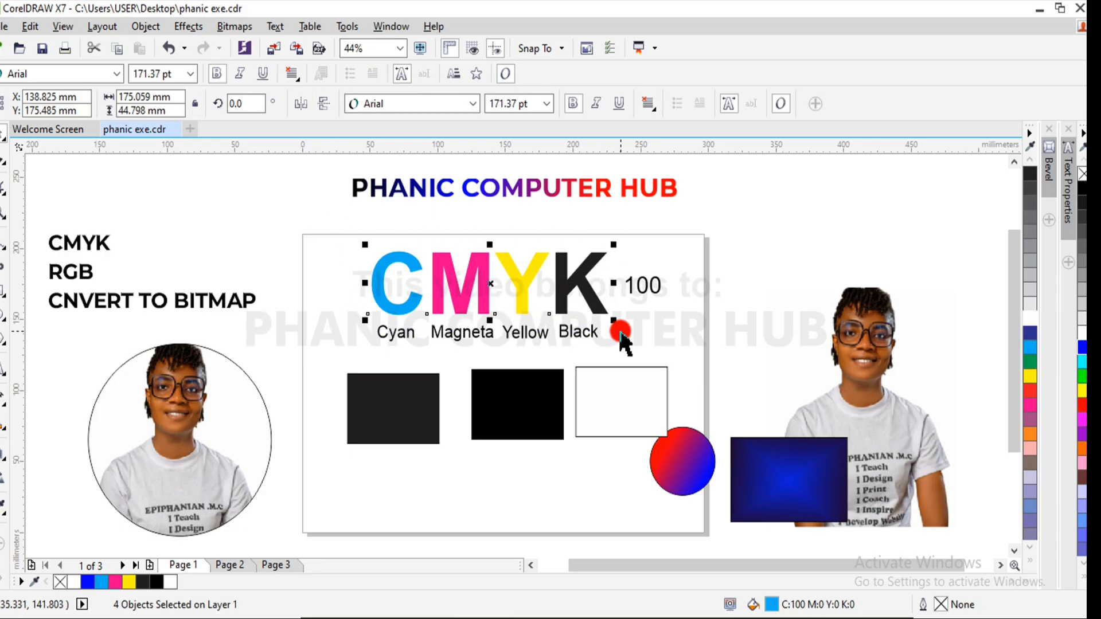
click(885, 386)
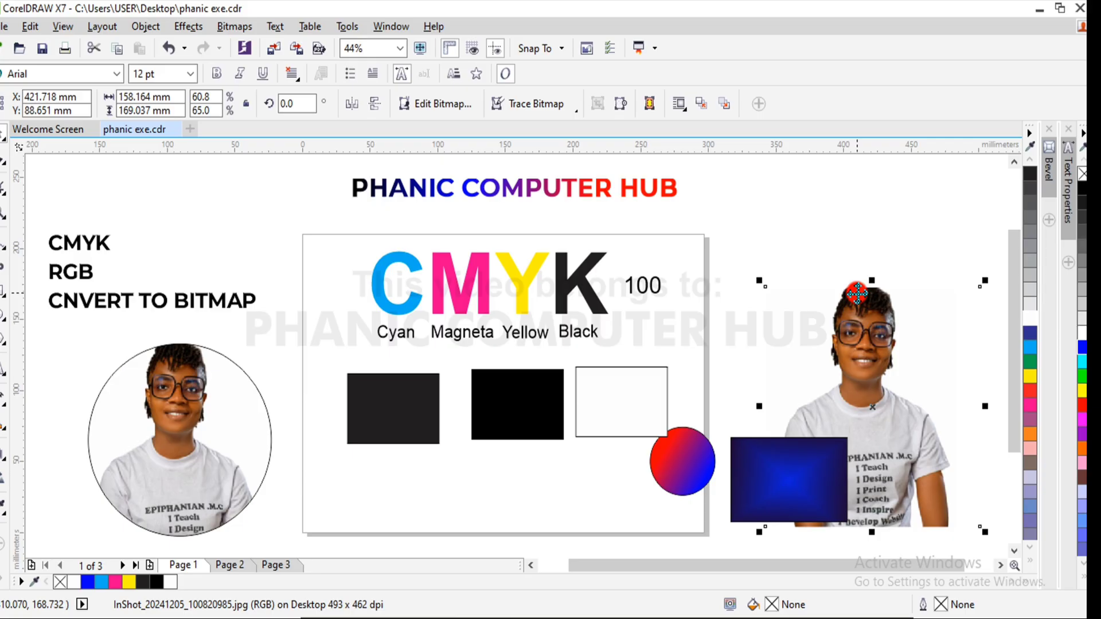
drag(863, 318, 842, 232)
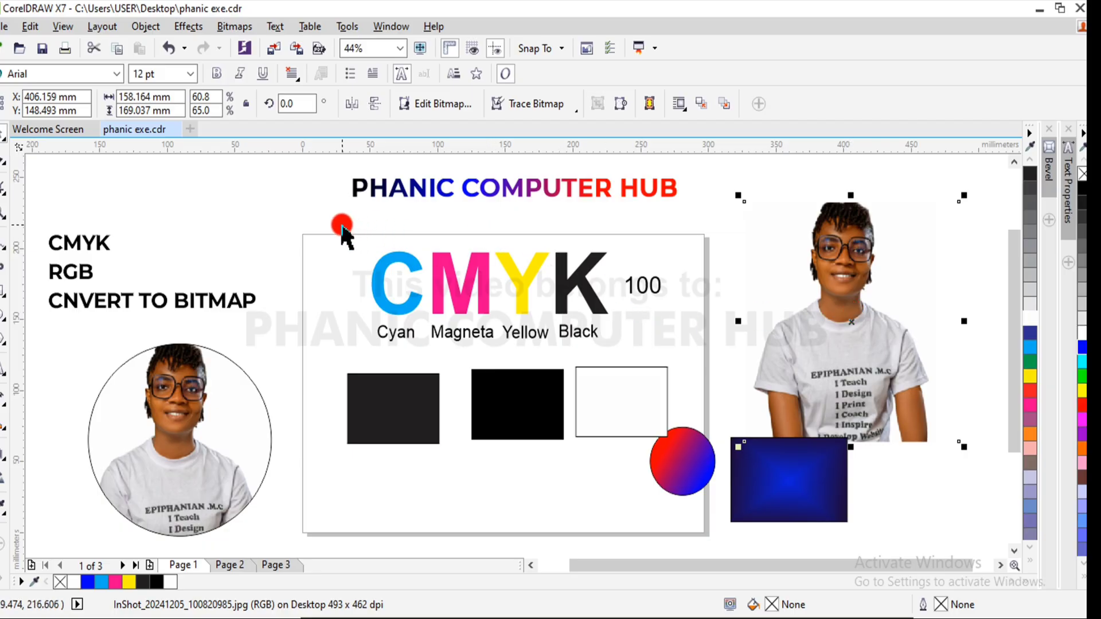
drag(342, 230, 634, 334)
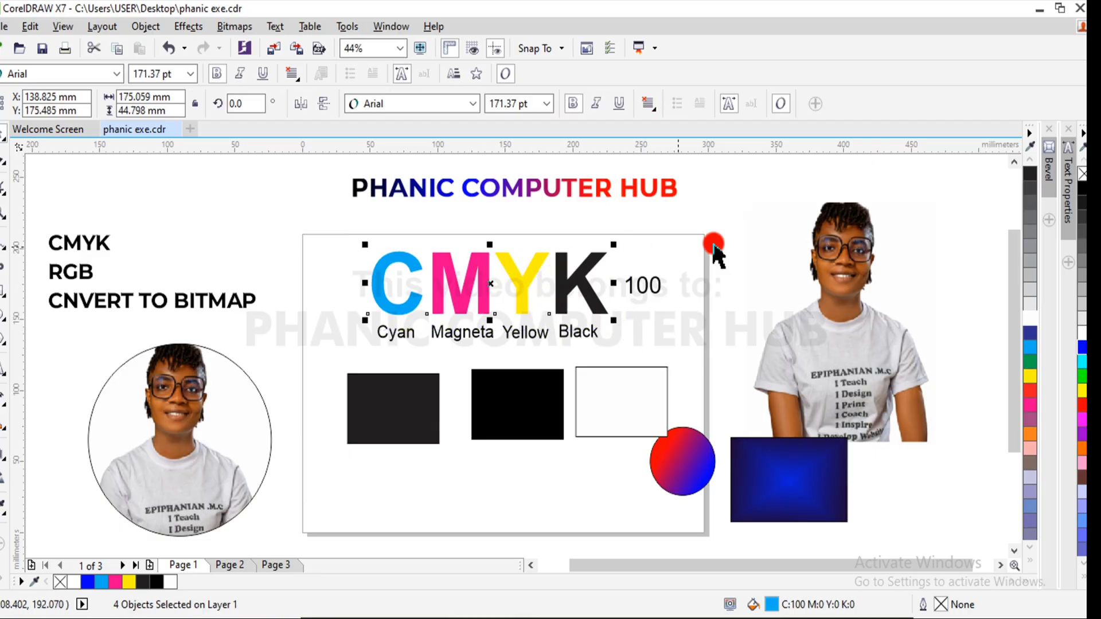
click(841, 273)
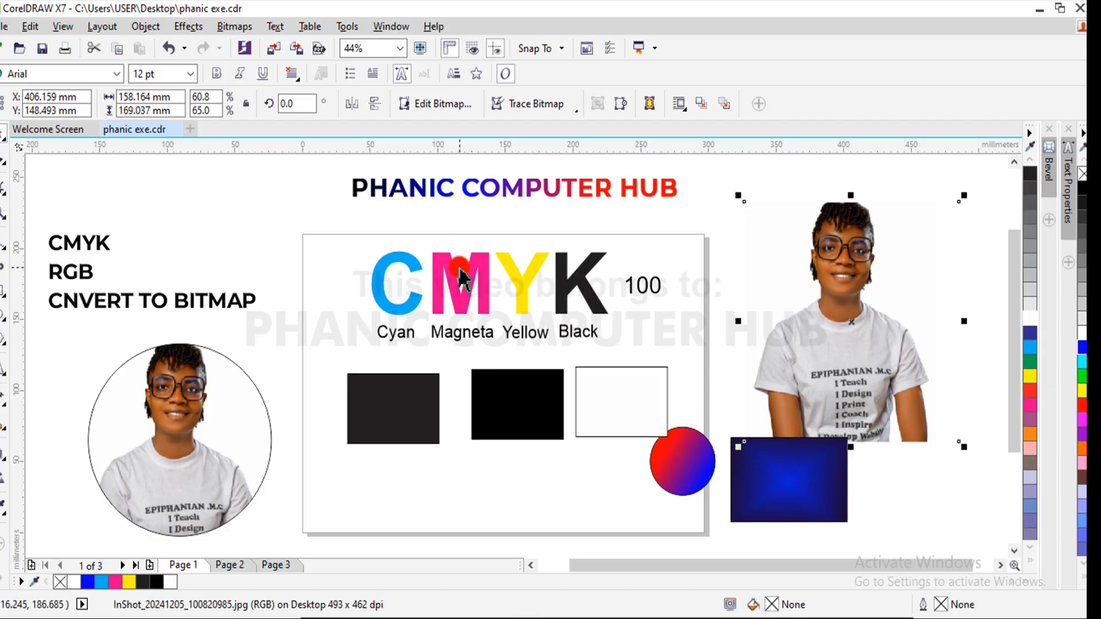
click(461, 281)
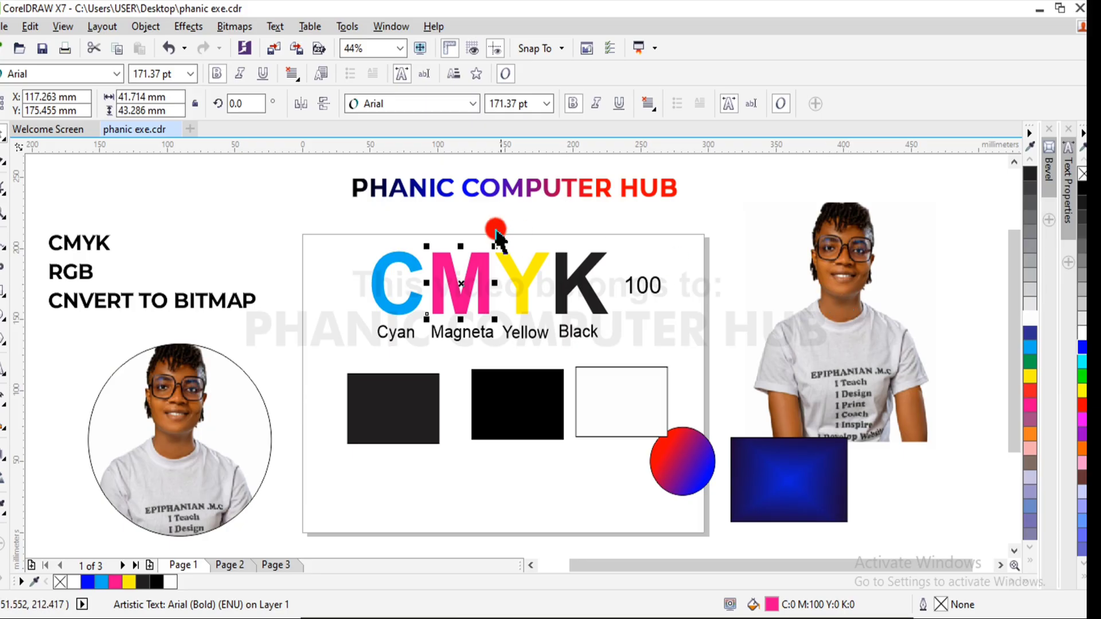
drag(347, 228, 634, 338)
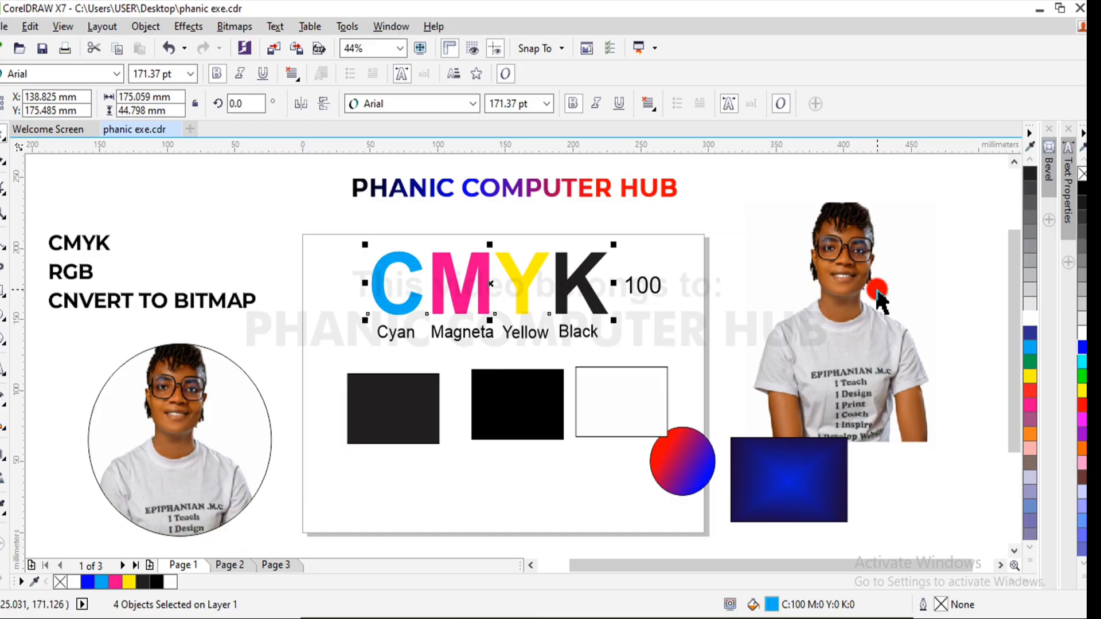
click(344, 227)
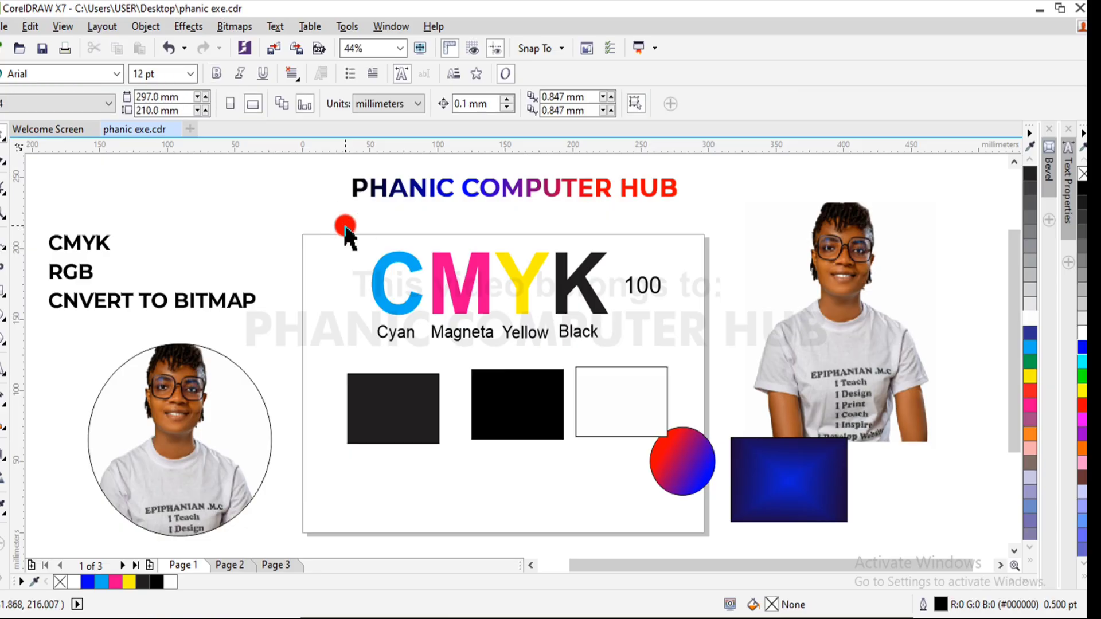
drag(345, 227, 626, 338)
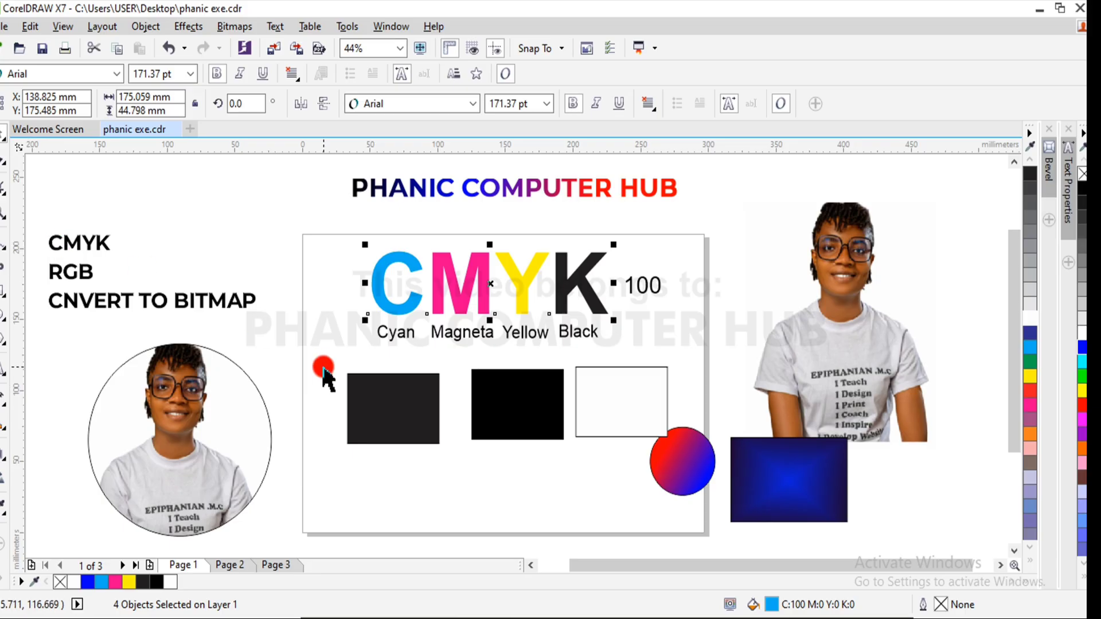
- Delete the plain black rectangle and enlarge the rich black one toward its lower left to about 110 by 80 mm
click(392, 400)
key(Delete)
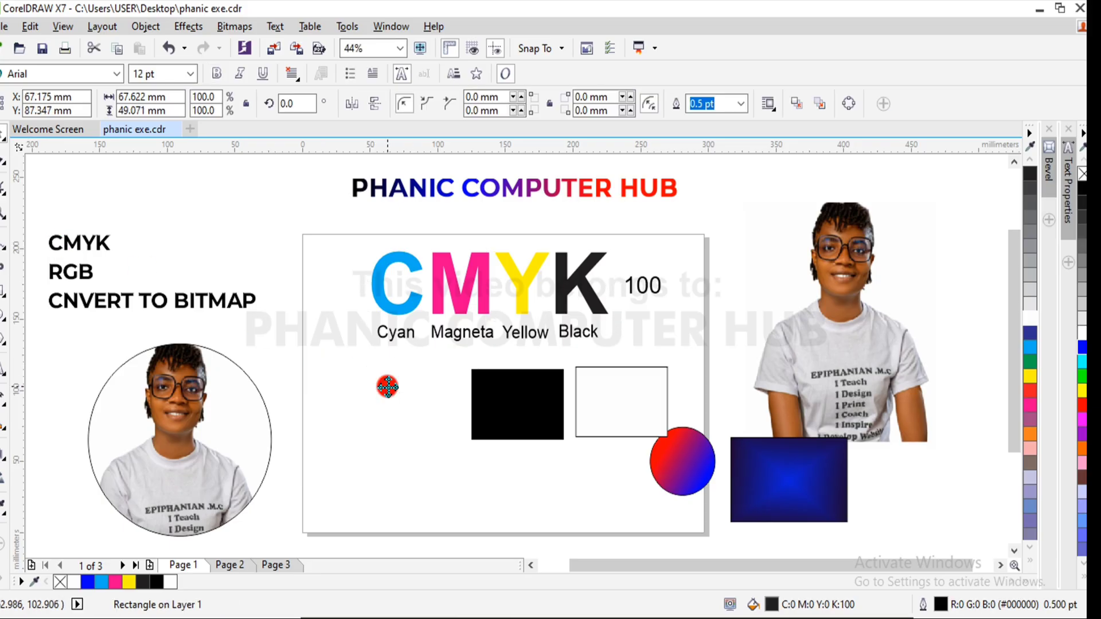
click(531, 408)
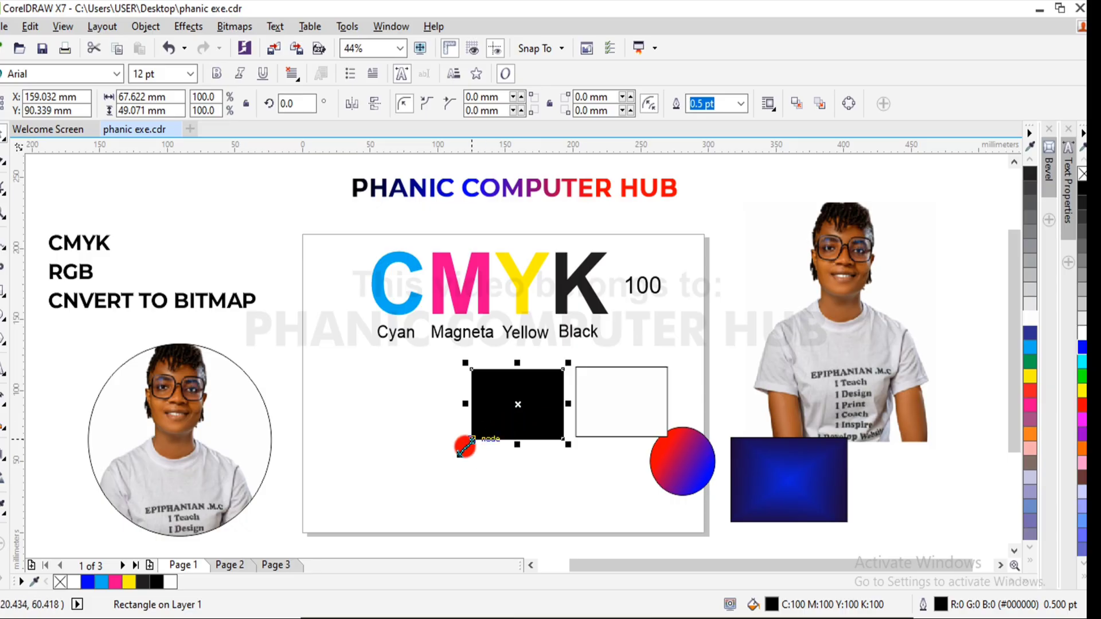
drag(465, 447, 382, 487)
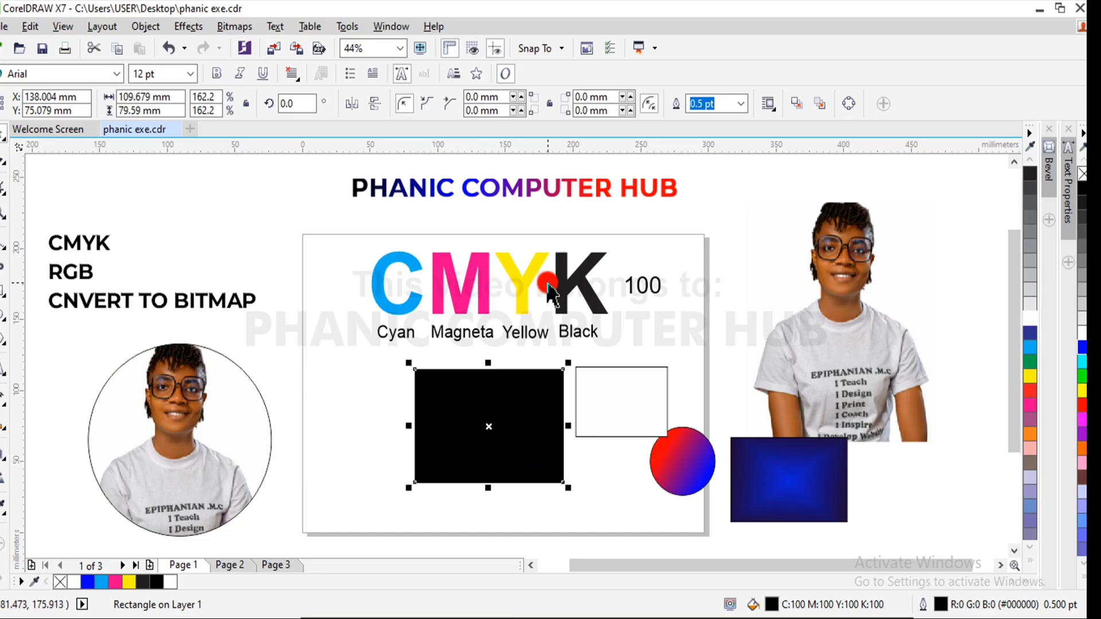
- Add the artistic text "phanic", enlarge it to about 70 pt and place it over the rich black rectangle
click(509, 191)
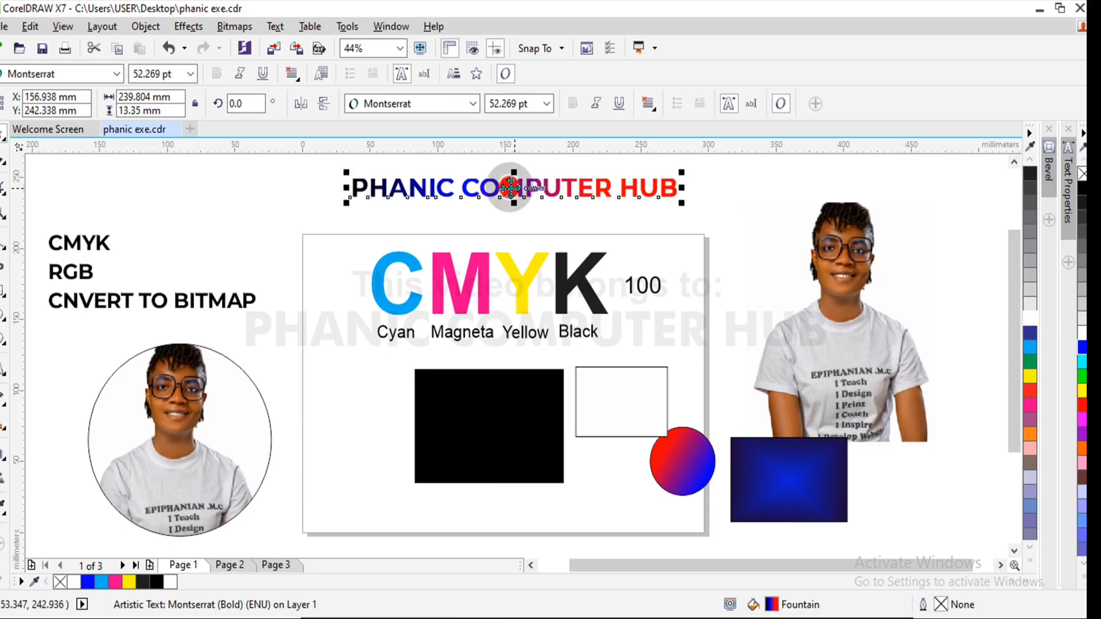
click(4, 370)
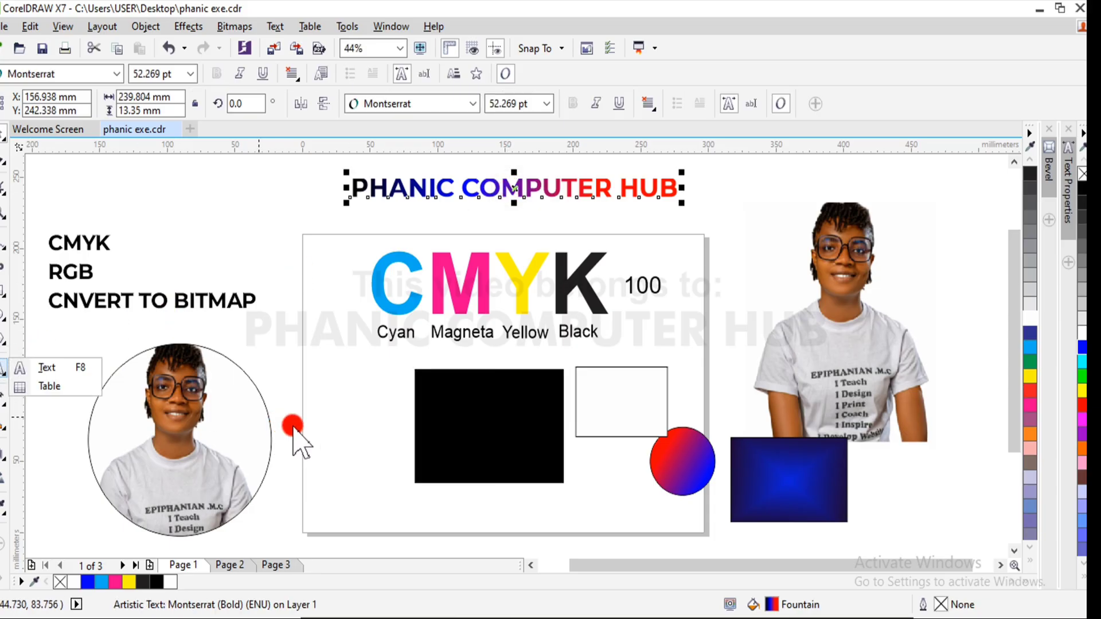
click(42, 370)
click(358, 421)
text(pan)
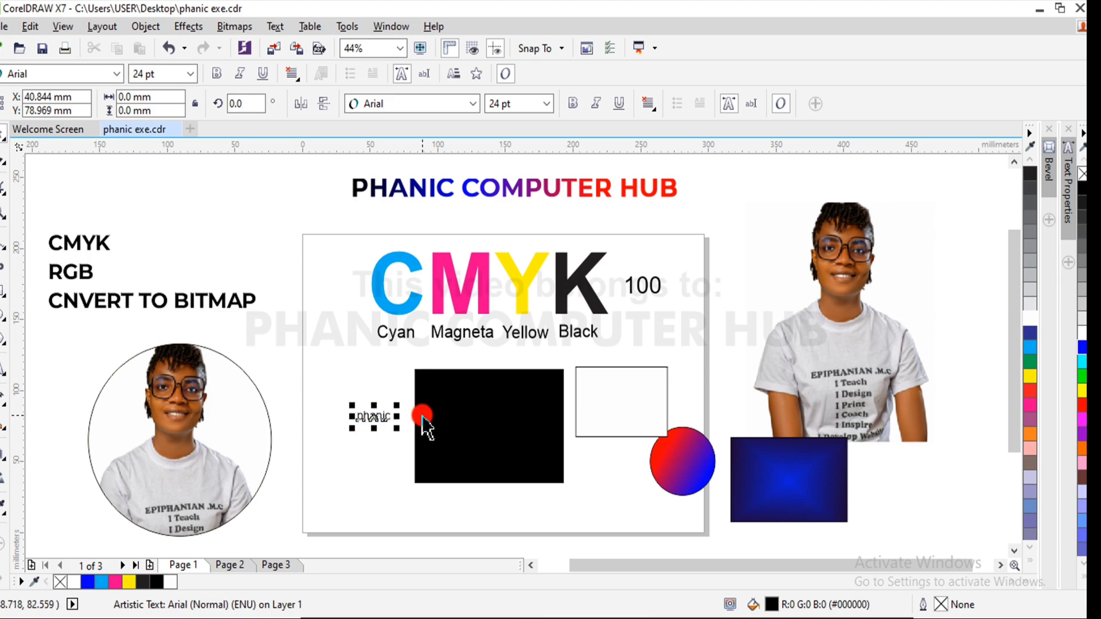
drag(398, 405, 460, 350)
drag(405, 405, 485, 413)
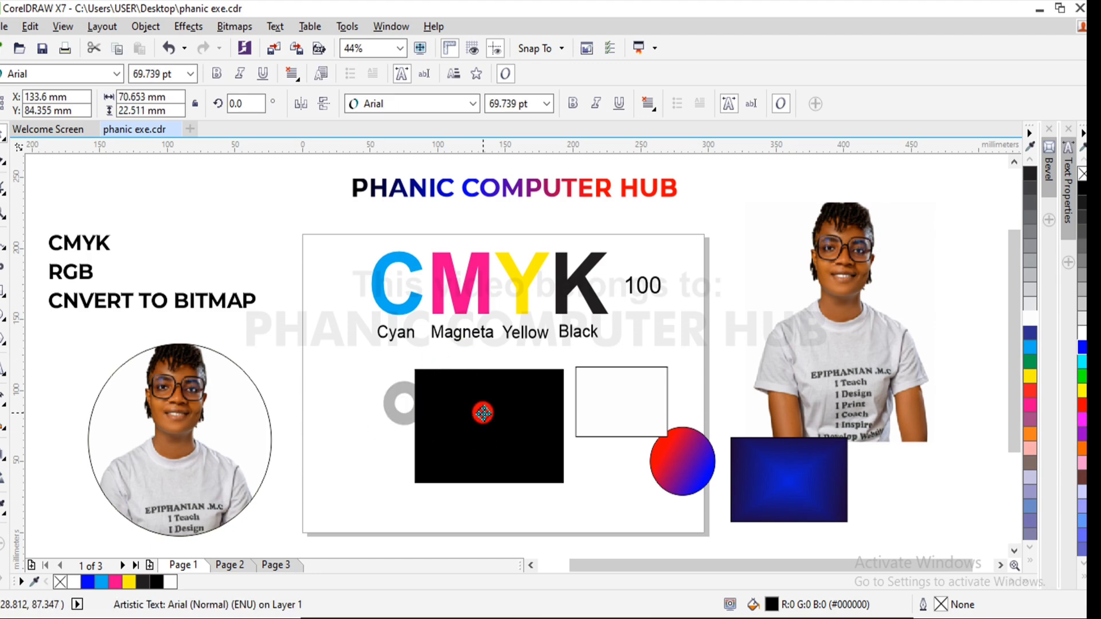
- Color the "phanic" text white, enlarge it to about 84 pt and center it on the rich black rectangle
click(1036, 323)
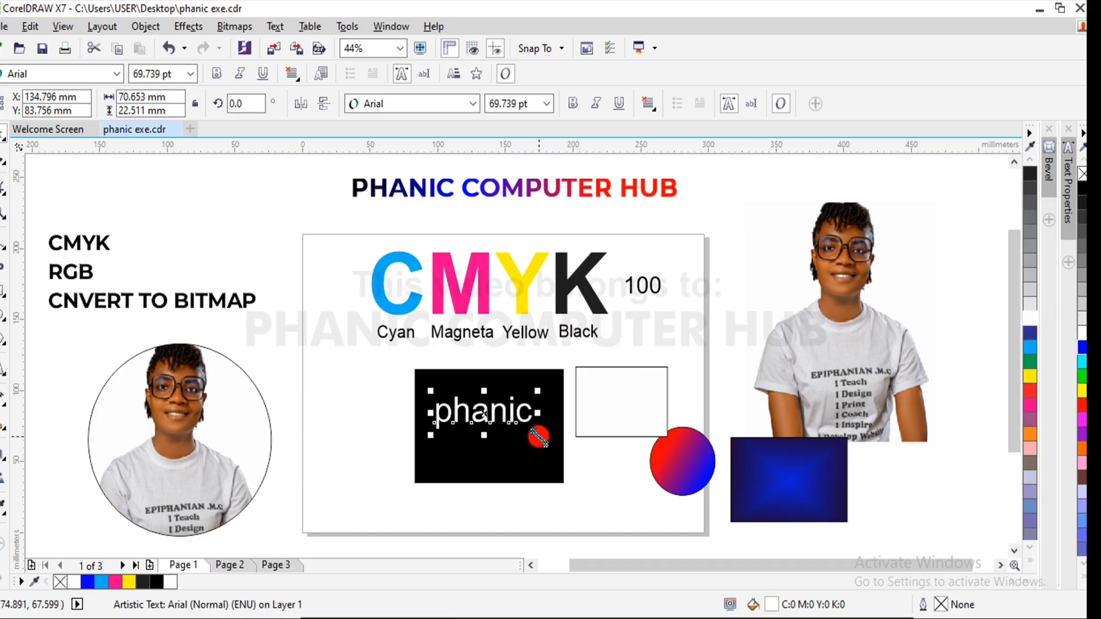
drag(539, 437, 557, 443)
drag(497, 415, 495, 425)
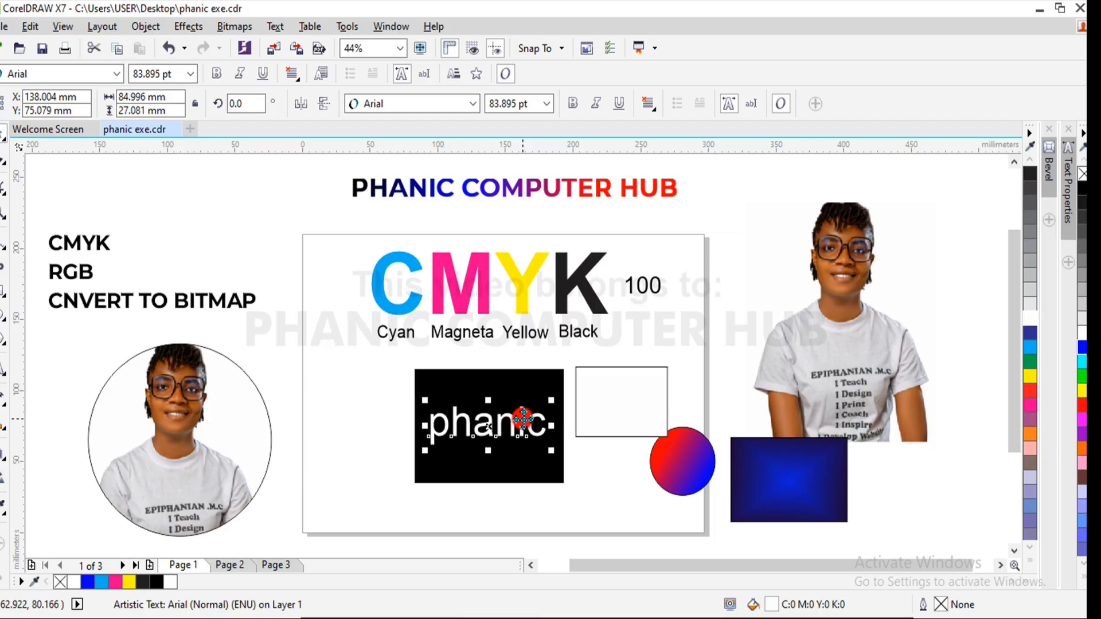
- Cut the white "phanic" text to the clipboard and undo the edits back to before the plain black rectangle's deletion
click(525, 377)
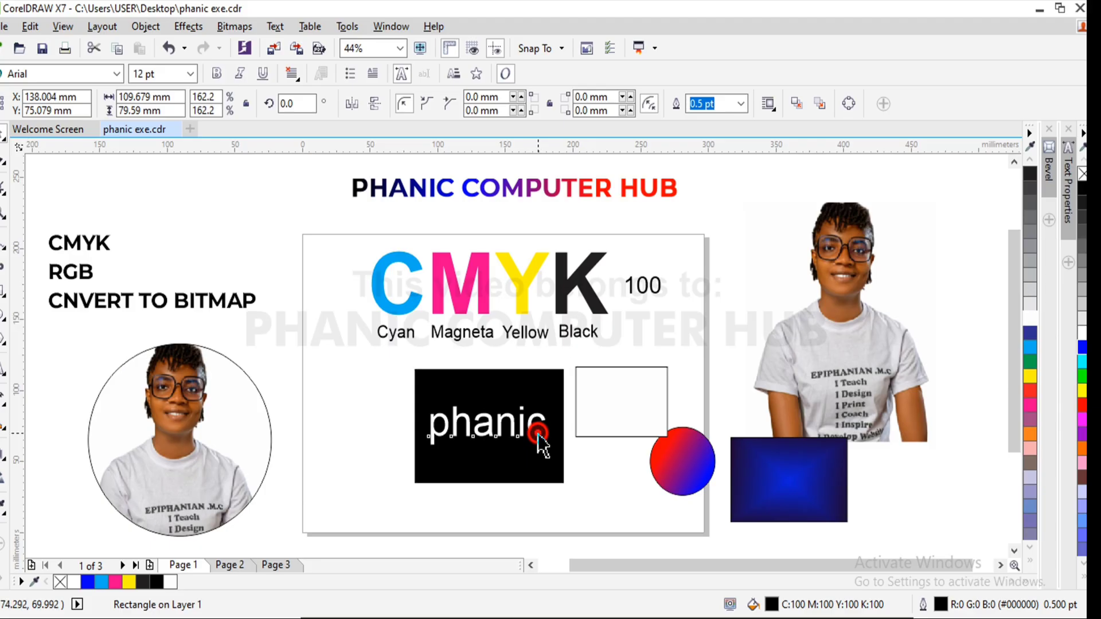
click(538, 435)
key(ctrl+x)
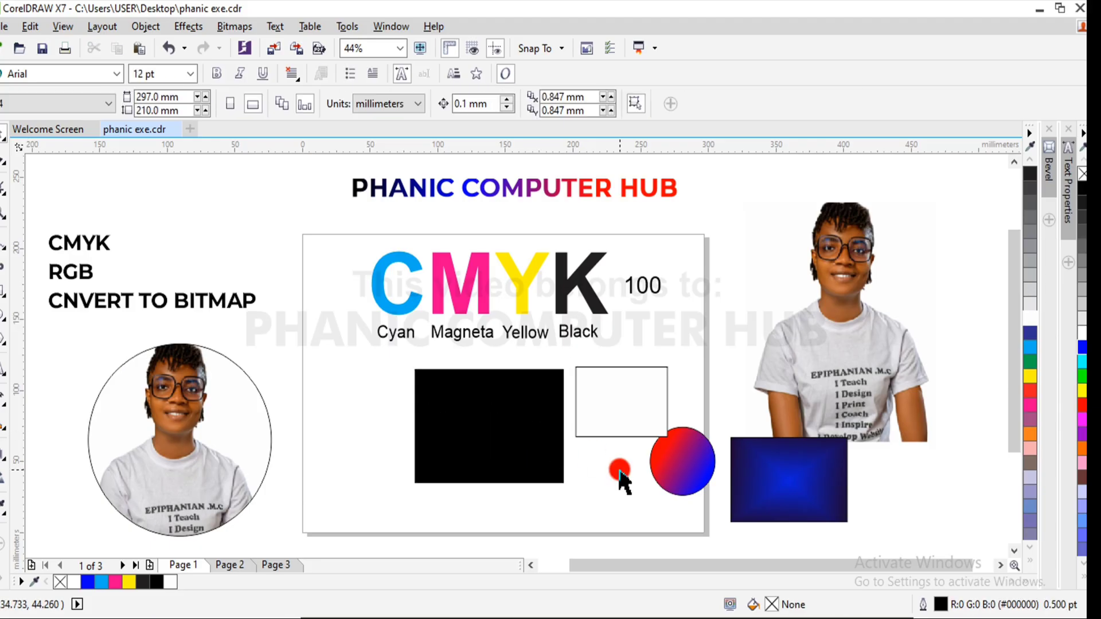
key(ctrl+z)
key(ctrl+z)
key(ctrl+z)
key(ctrl+z)
key(ctrl+z)
key(ctrl+z)
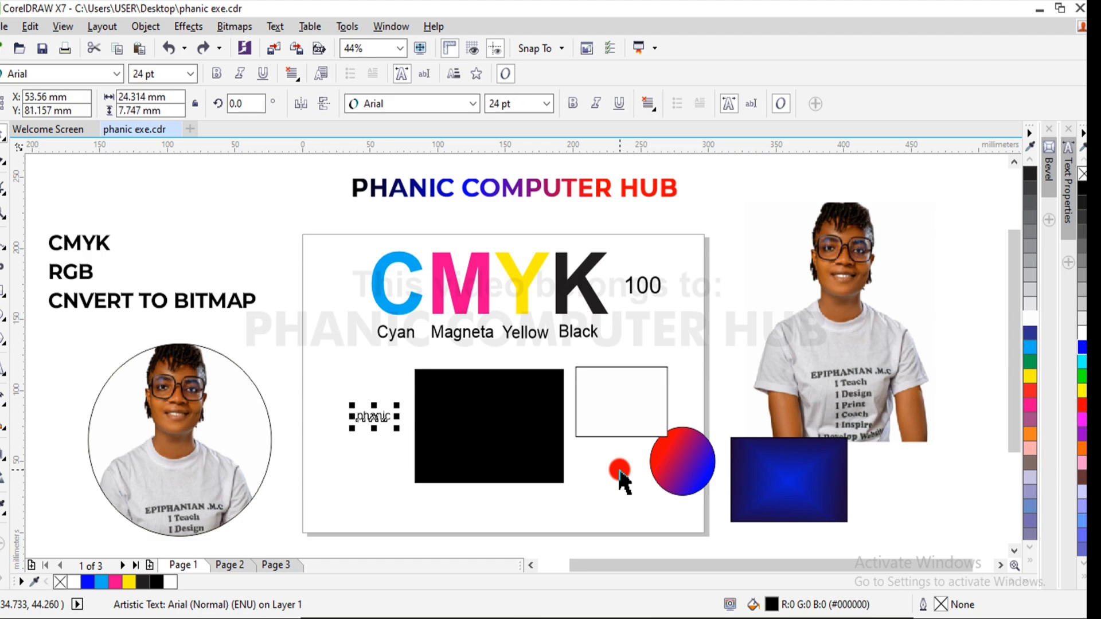
key(ctrl+z)
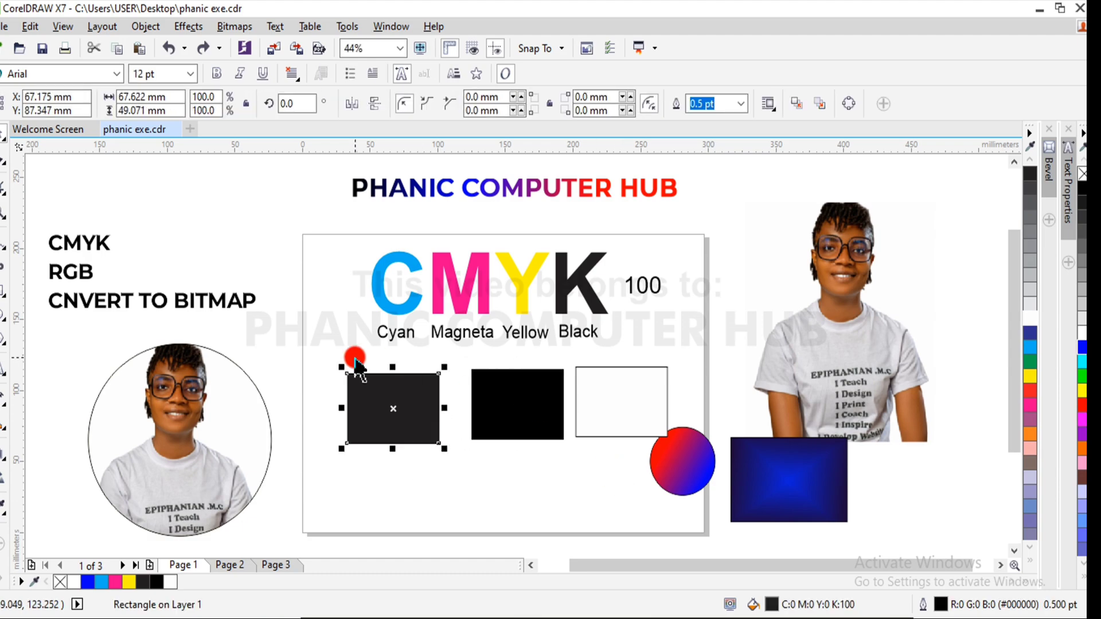
- Paste the white "phanic" text, shrink it to about 47 pt and place it centrally on the plain black rectangle
key(ctrl+v)
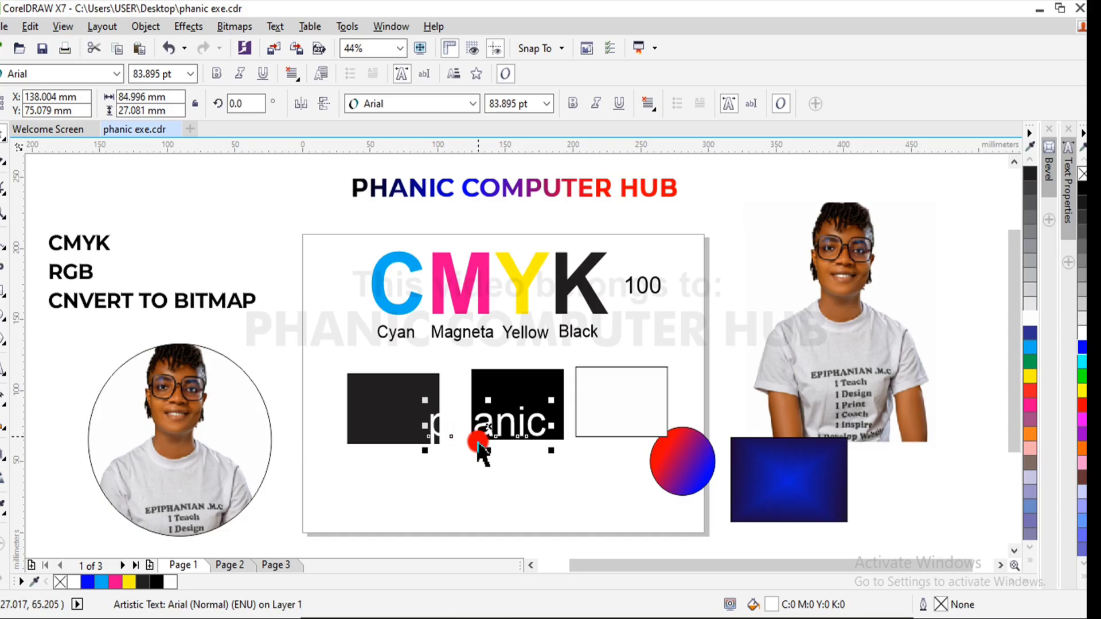
click(404, 402)
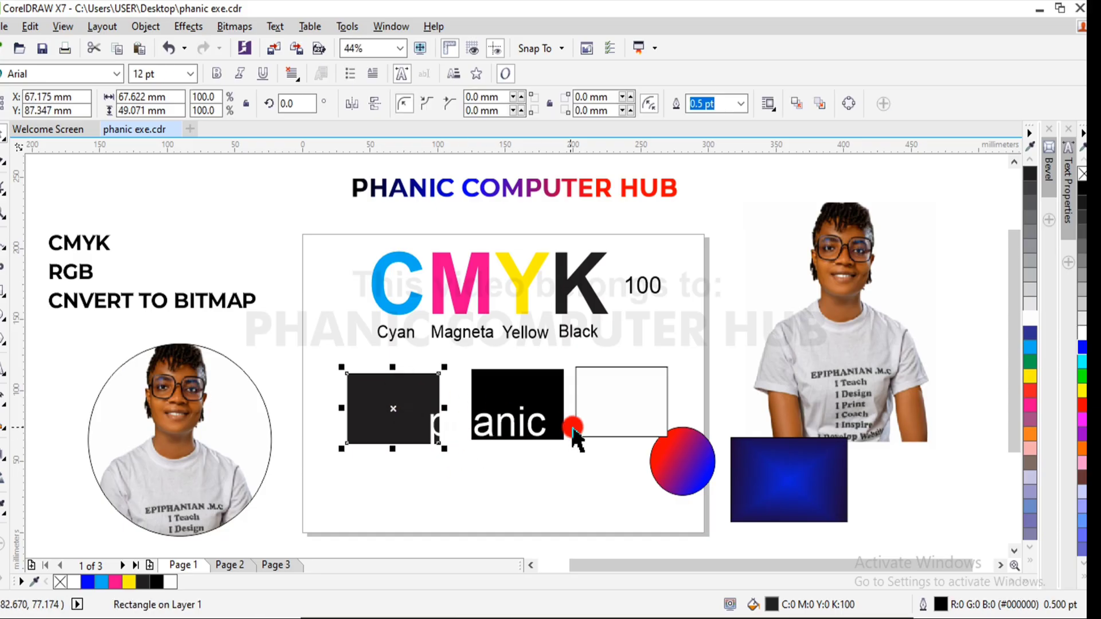
click(544, 442)
drag(553, 399, 392, 408)
- Enlarge the plain black rectangle and its text together to about 89 by 65 mm, centered near X 68 mm, Y 78 mm
drag(288, 363, 467, 491)
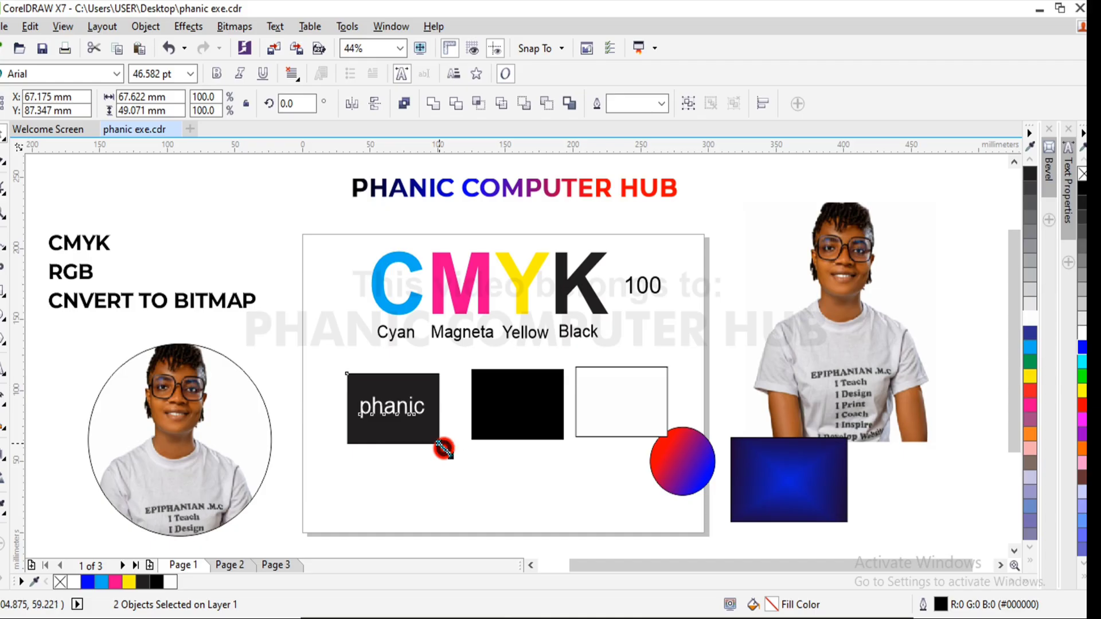
drag(444, 449, 469, 465)
drag(432, 415, 423, 420)
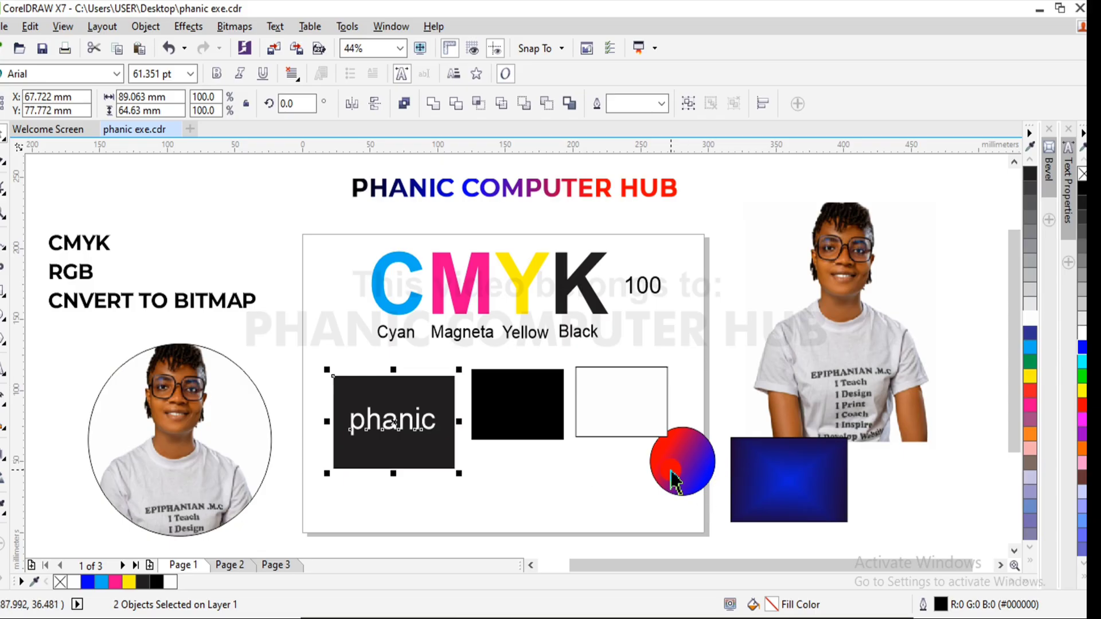
- Move the gradient circle off the page to about X 457 mm, Y 32 mm, and delete the blue gradient rectangle
drag(676, 474, 911, 496)
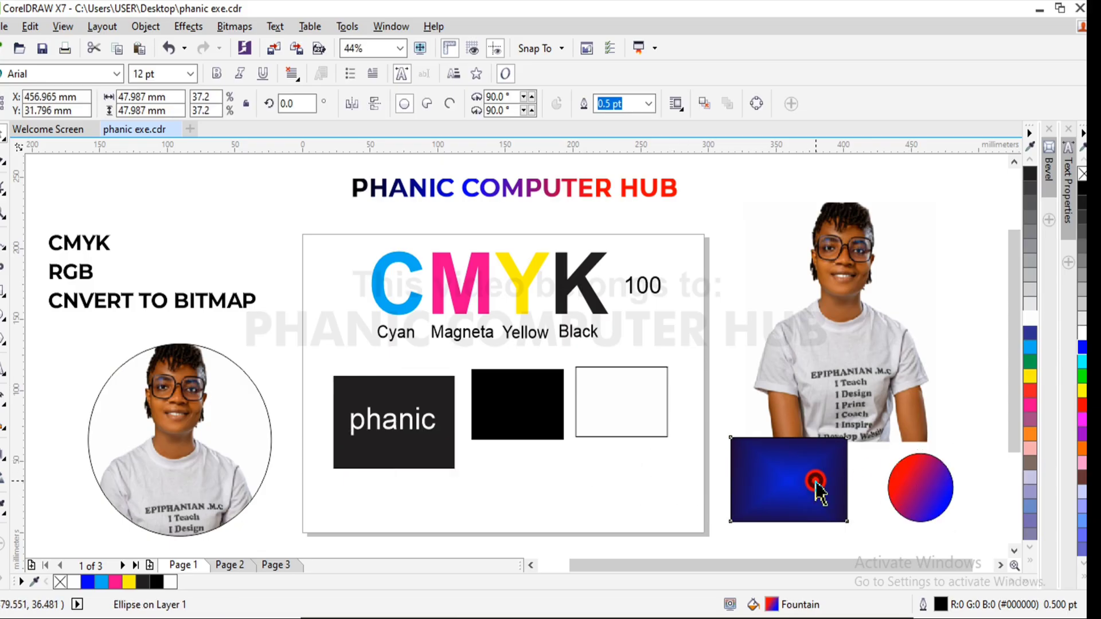
drag(817, 488, 911, 500)
key(Delete)
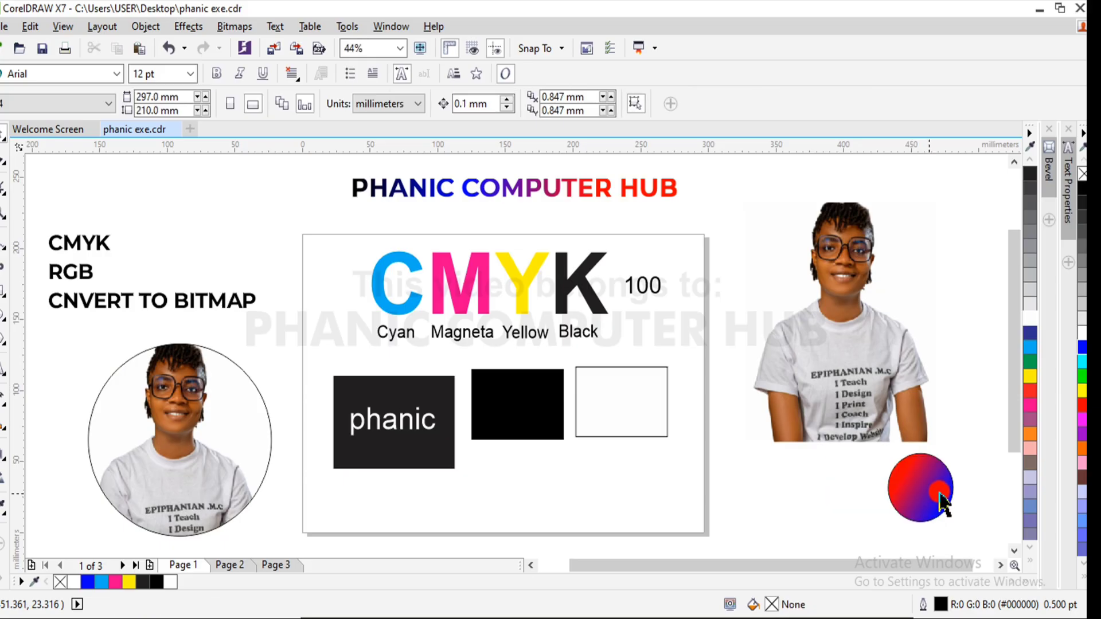
- Delete the gradient circle, and enlarge the white rectangle to about 105 by 76 mm, centered near X 261 mm, Y 71 mm
click(932, 497)
key(Delete)
click(665, 396)
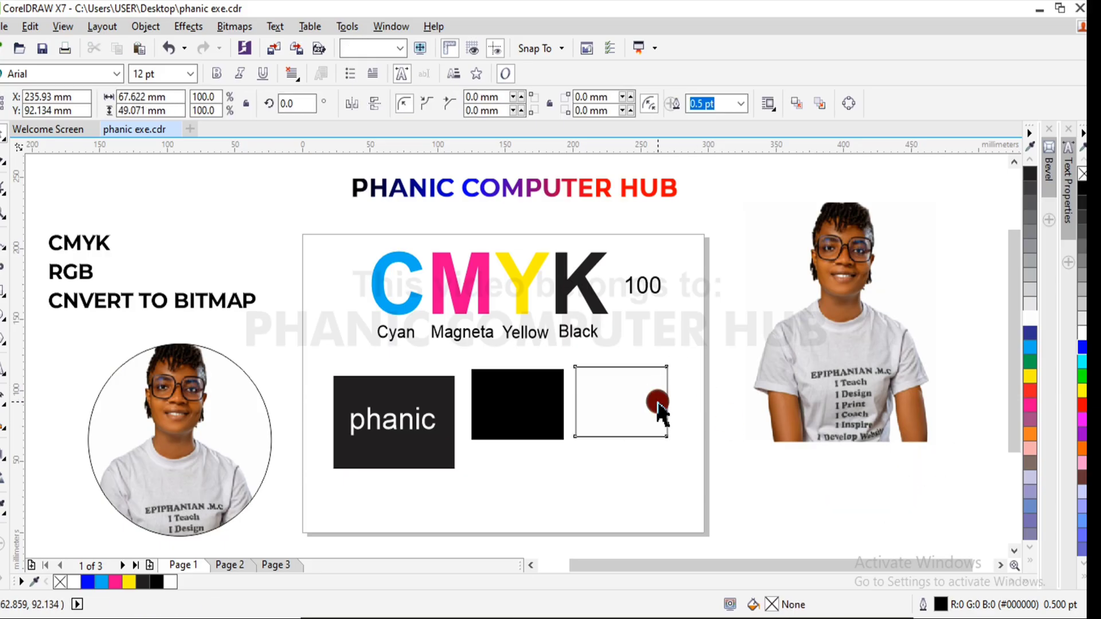
drag(674, 443, 724, 484)
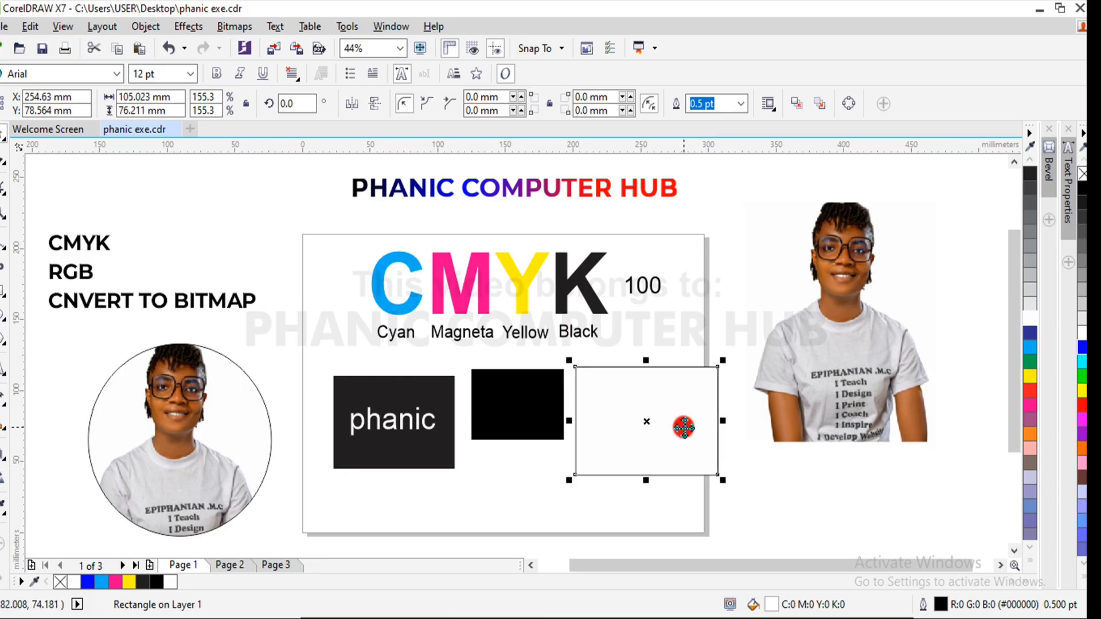
drag(684, 428, 693, 438)
- Copy the white "phanic" text onto the upper part of the white rectangle and fill the copy with cyan
click(423, 422)
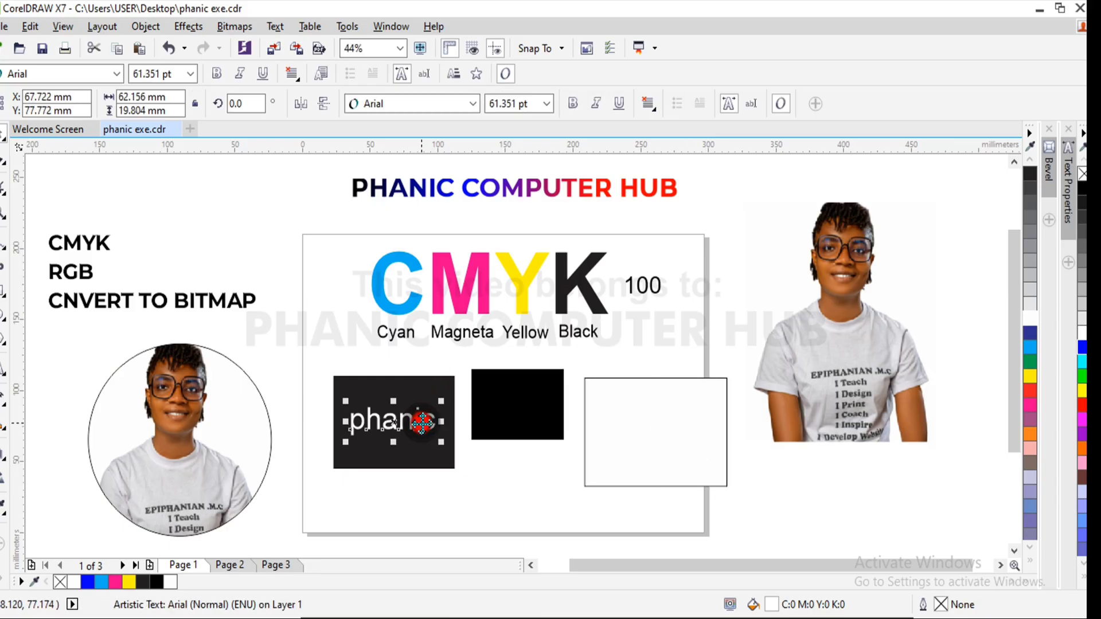
drag(422, 422, 654, 405)
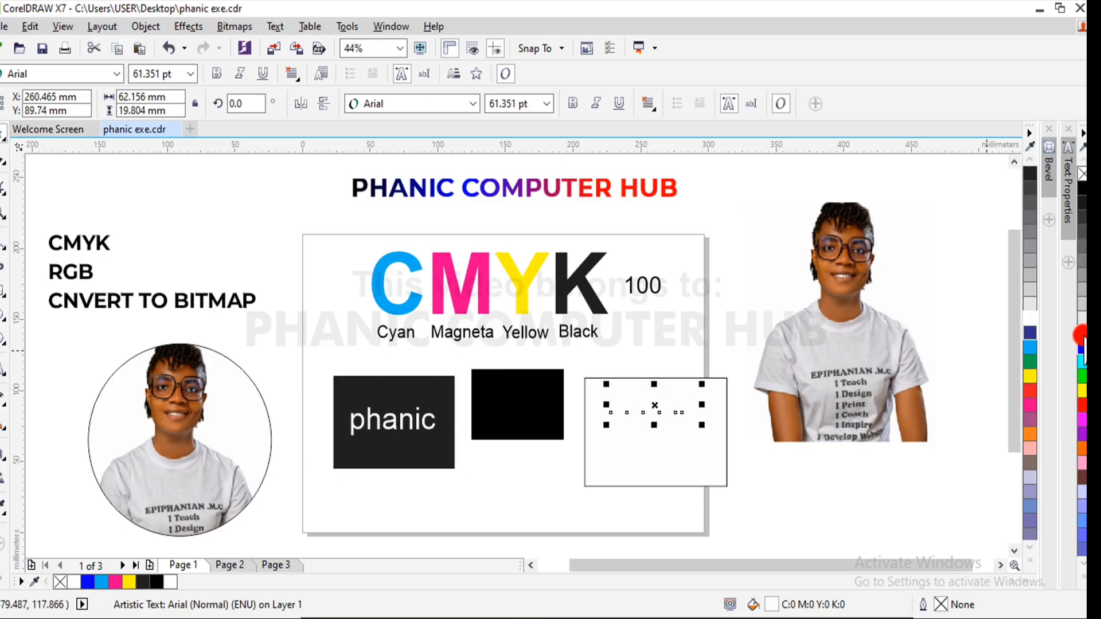
click(1029, 348)
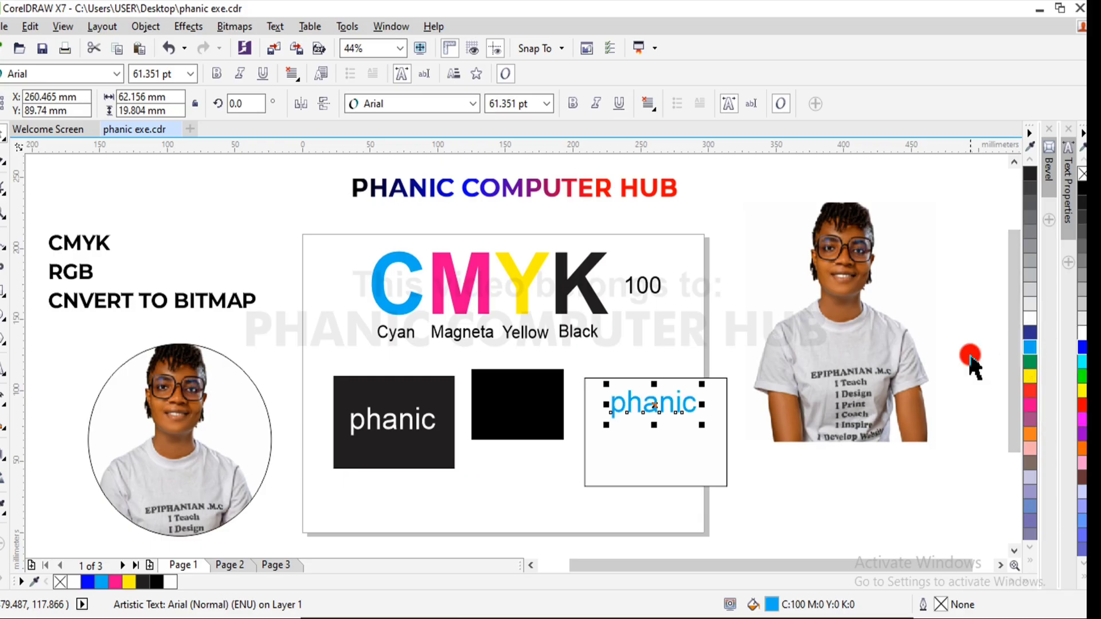
- Enlarge the cyan "phanic" text to about 74 pt and duplicate it downward to make three stacked lines about 19 mm apart
drag(704, 428, 720, 431)
drag(663, 408, 664, 462)
click(808, 463)
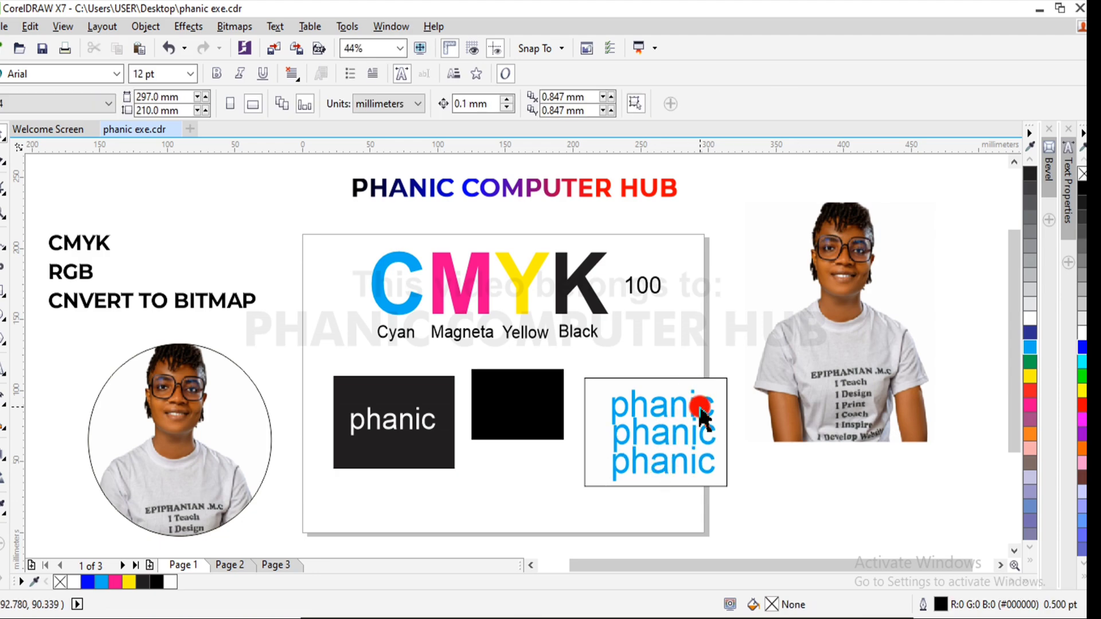
click(701, 408)
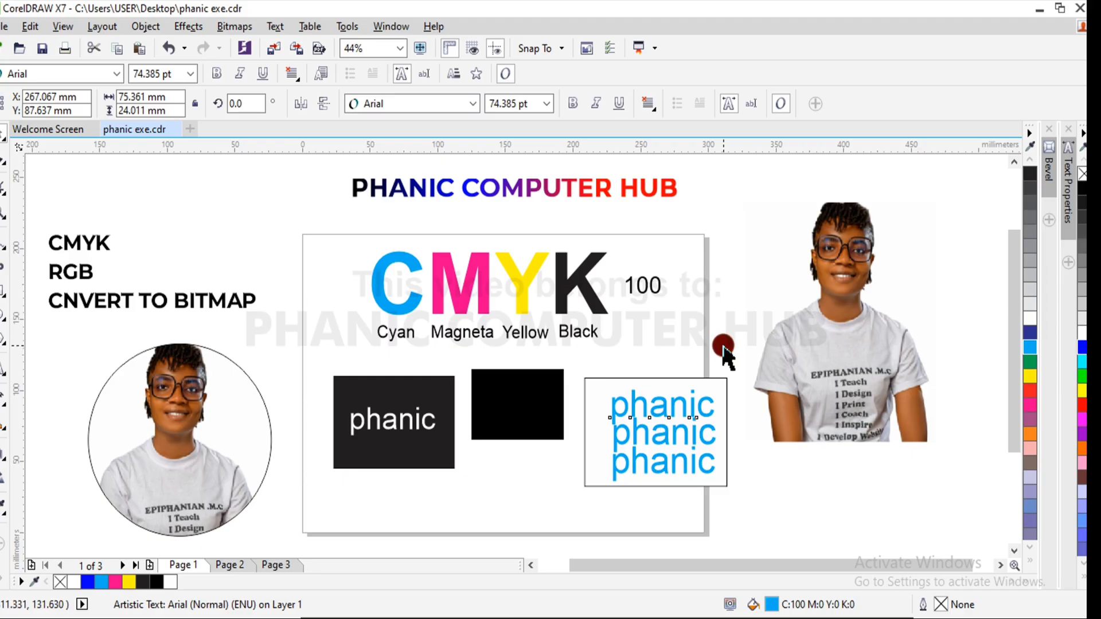
click(724, 353)
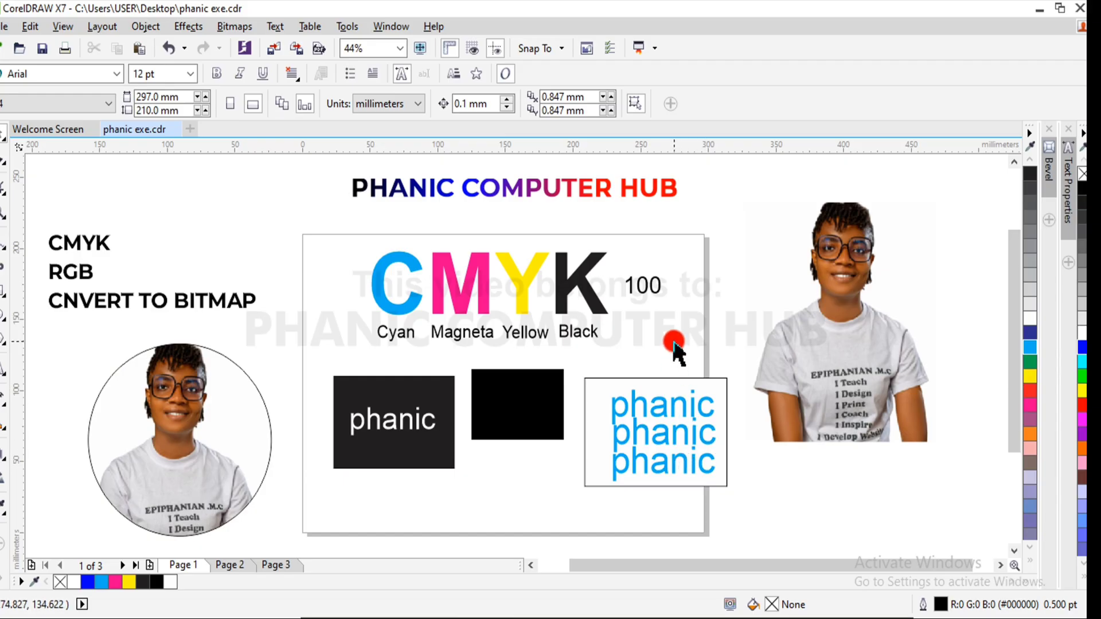
- Outline the white rectangle in cyan and move the uncropped photo farther off the page to about X 435 mm, Y 165 mm
click(713, 385)
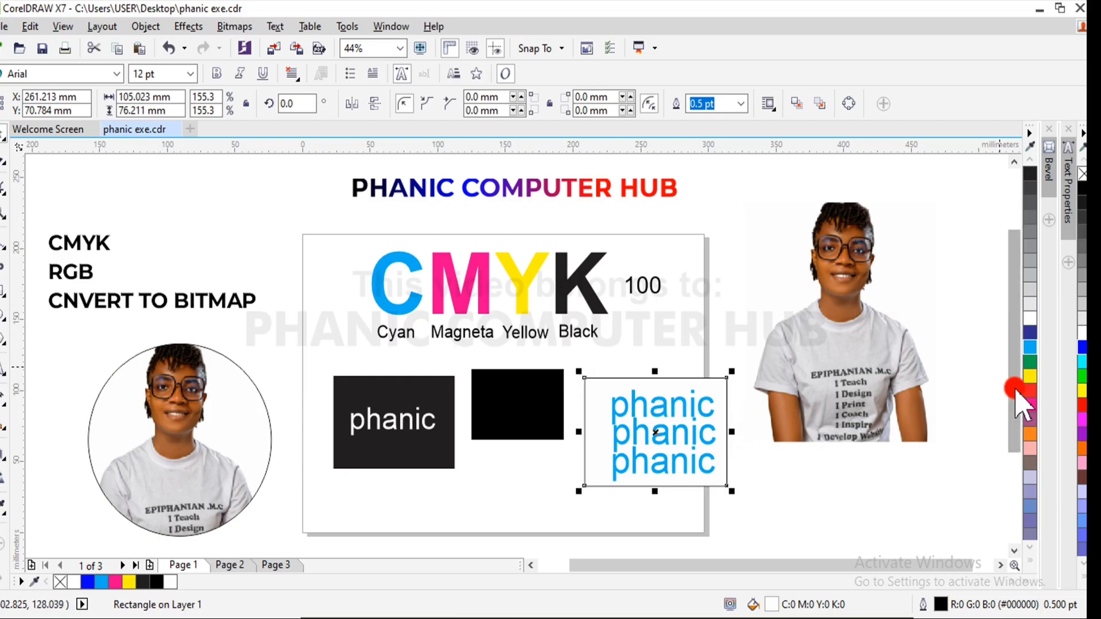
right_click(1029, 346)
click(758, 243)
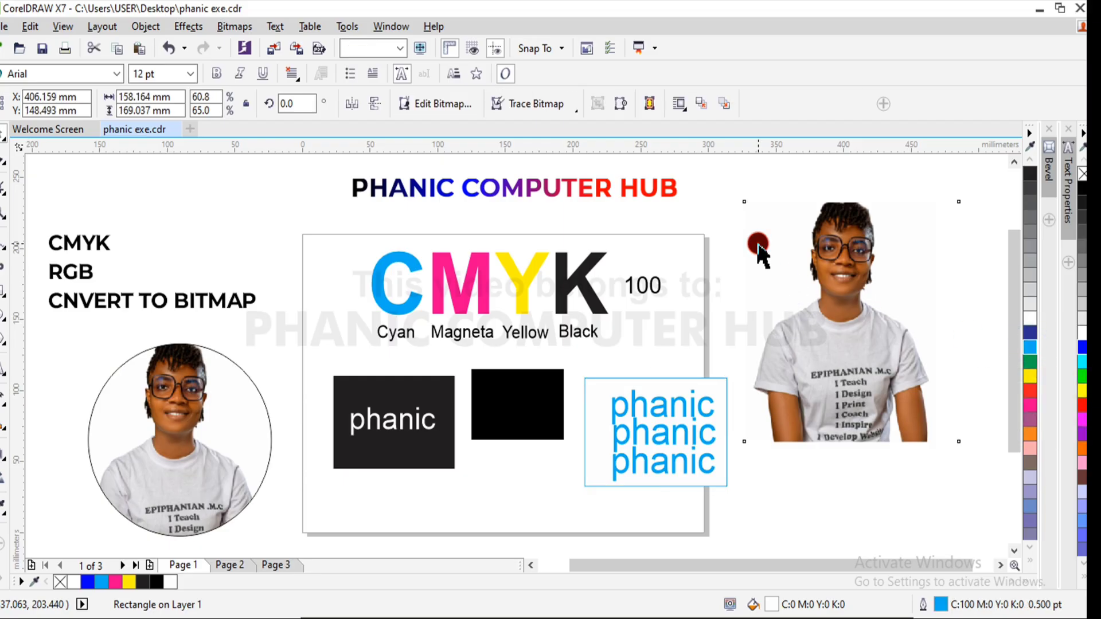
drag(779, 250, 820, 227)
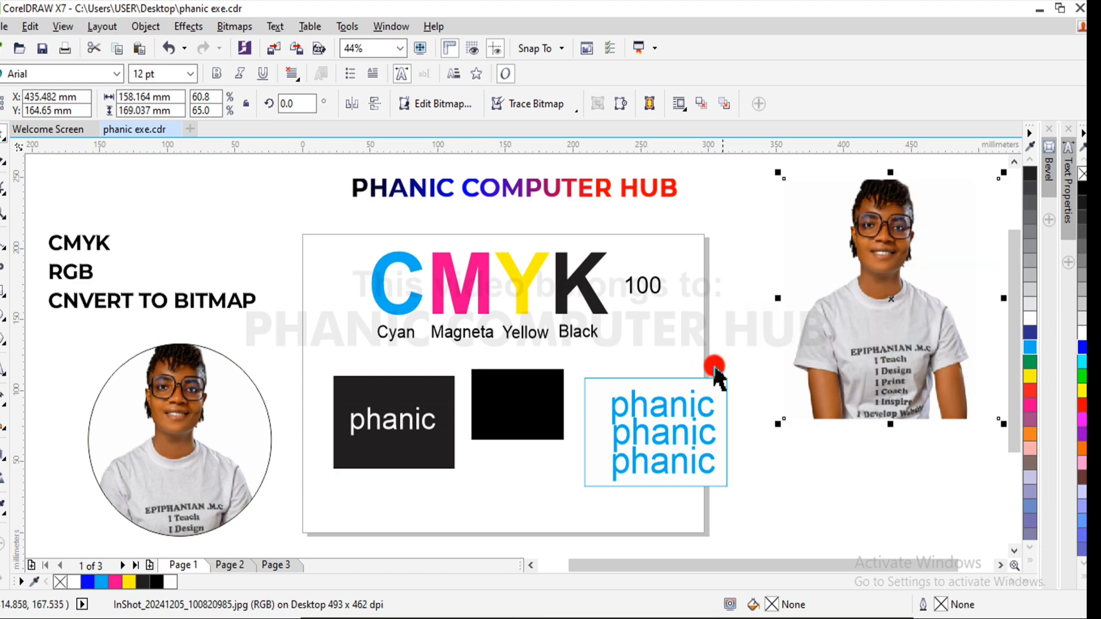
drag(743, 340, 544, 562)
click(543, 565)
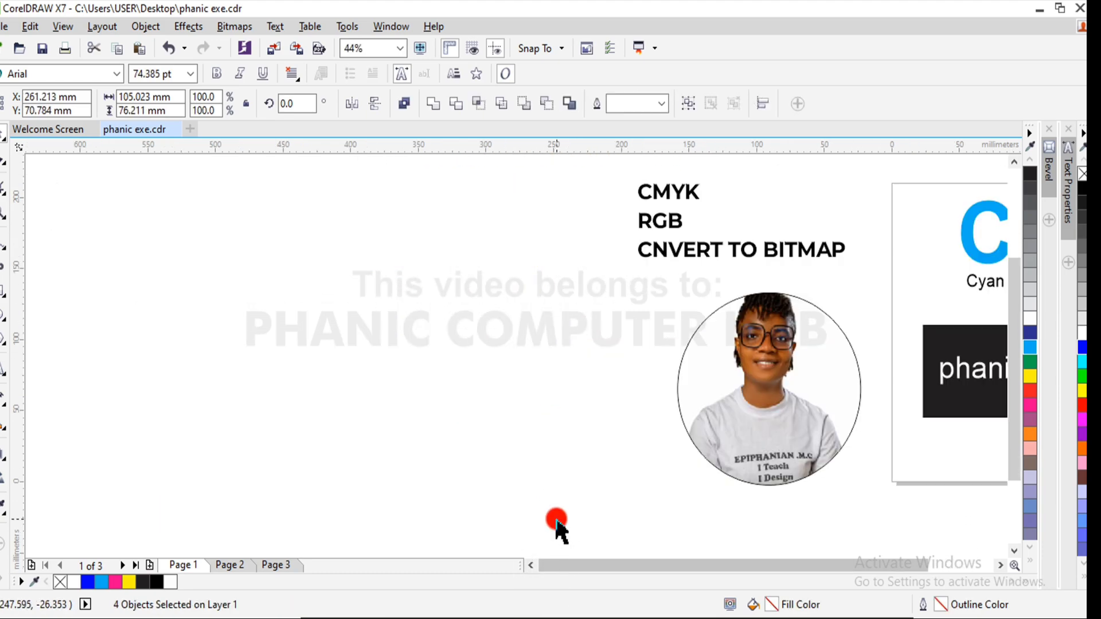
scroll(556, 519, down, 1)
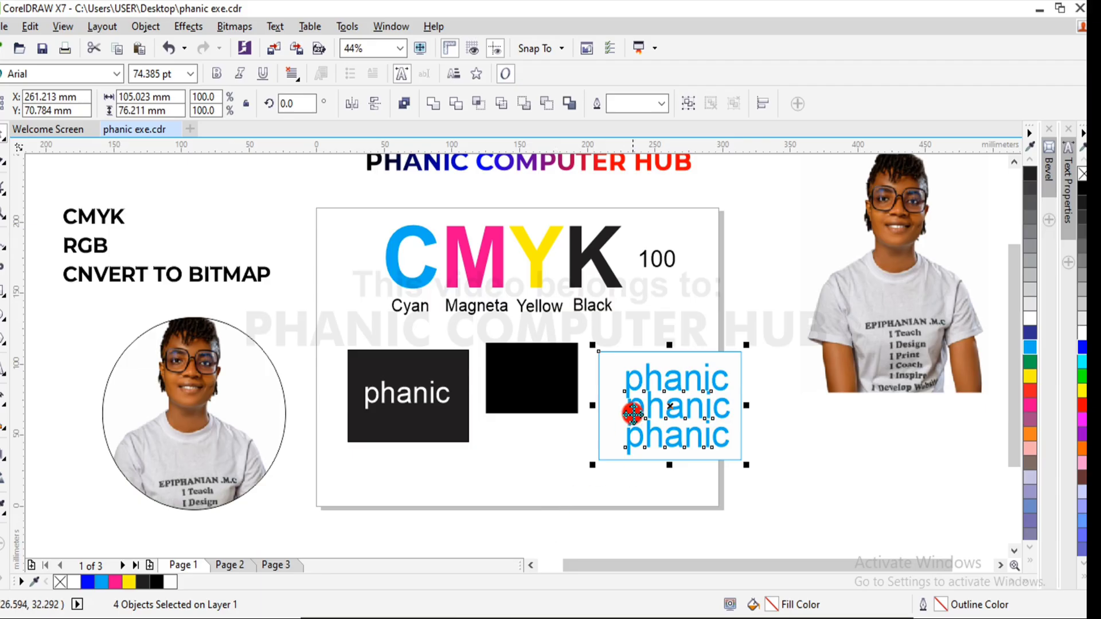
click(778, 291)
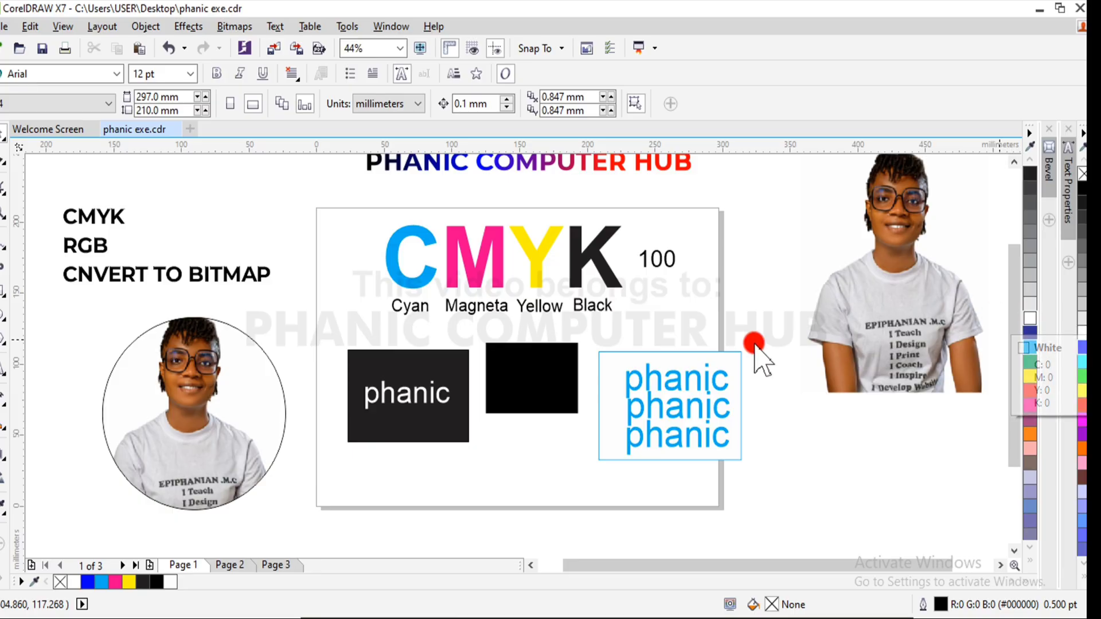
- Fill the top "phanic" line on the white rectangle with magenta
click(730, 363)
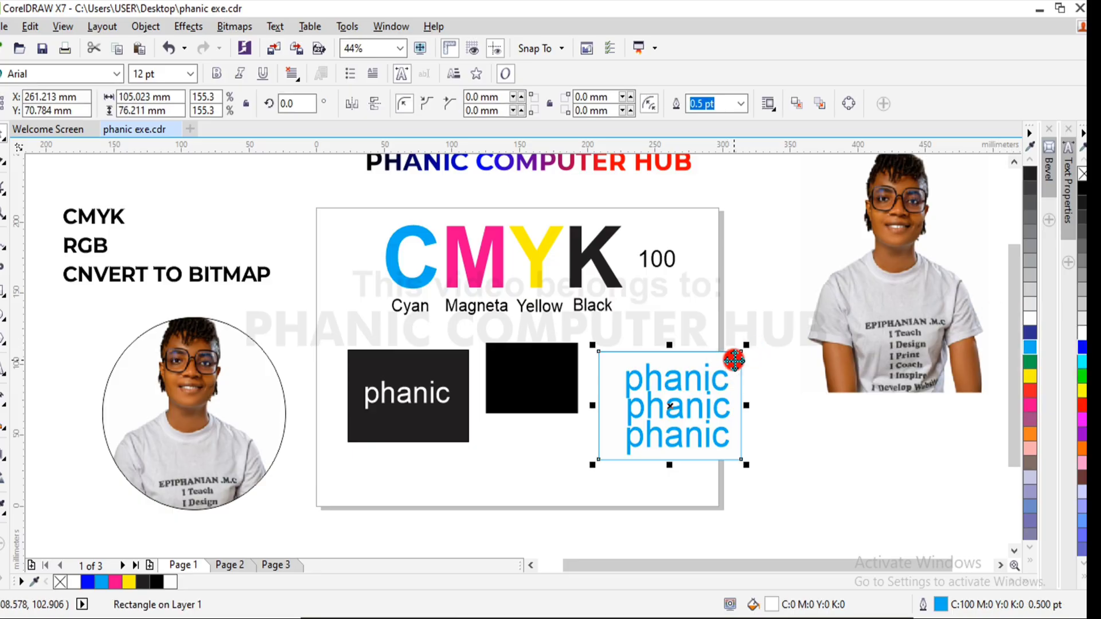
click(764, 404)
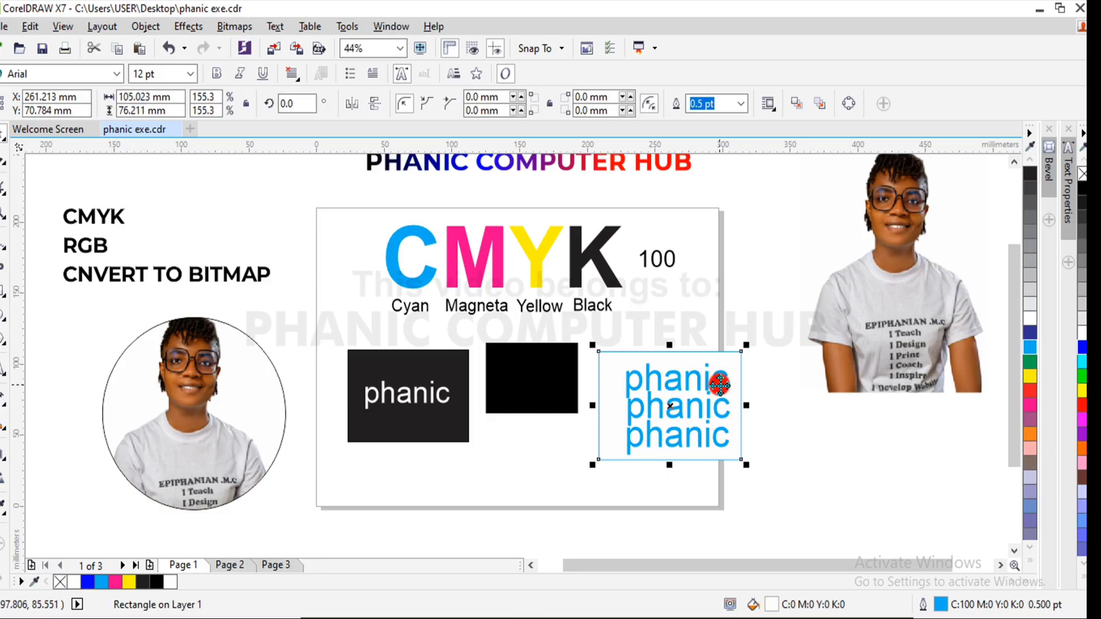
click(774, 390)
click(721, 388)
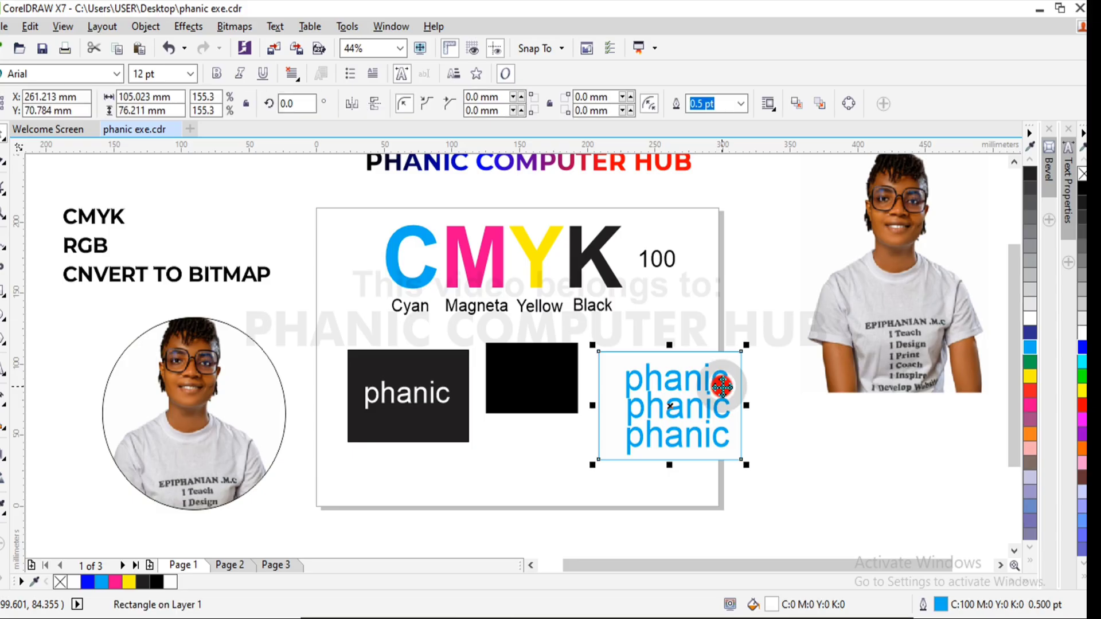
click(711, 385)
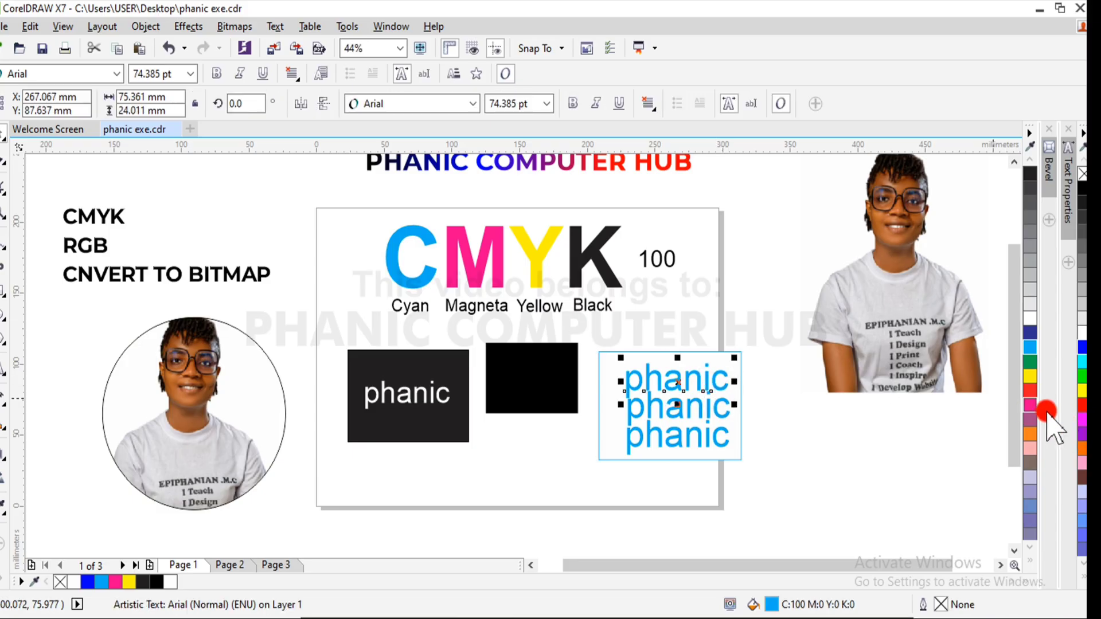
click(1031, 404)
click(722, 421)
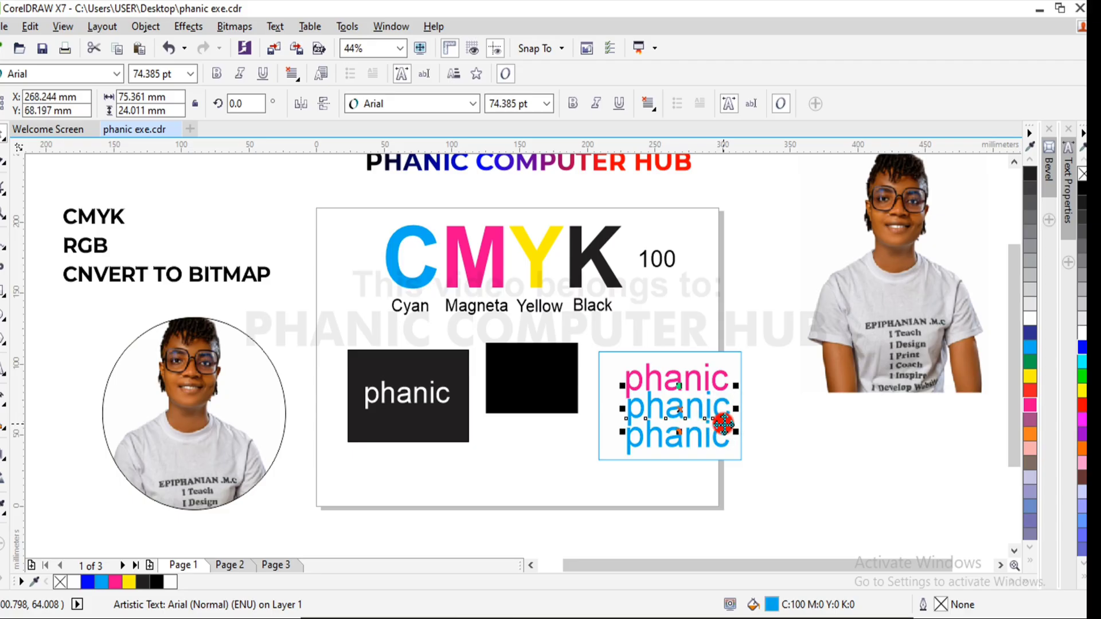
click(756, 361)
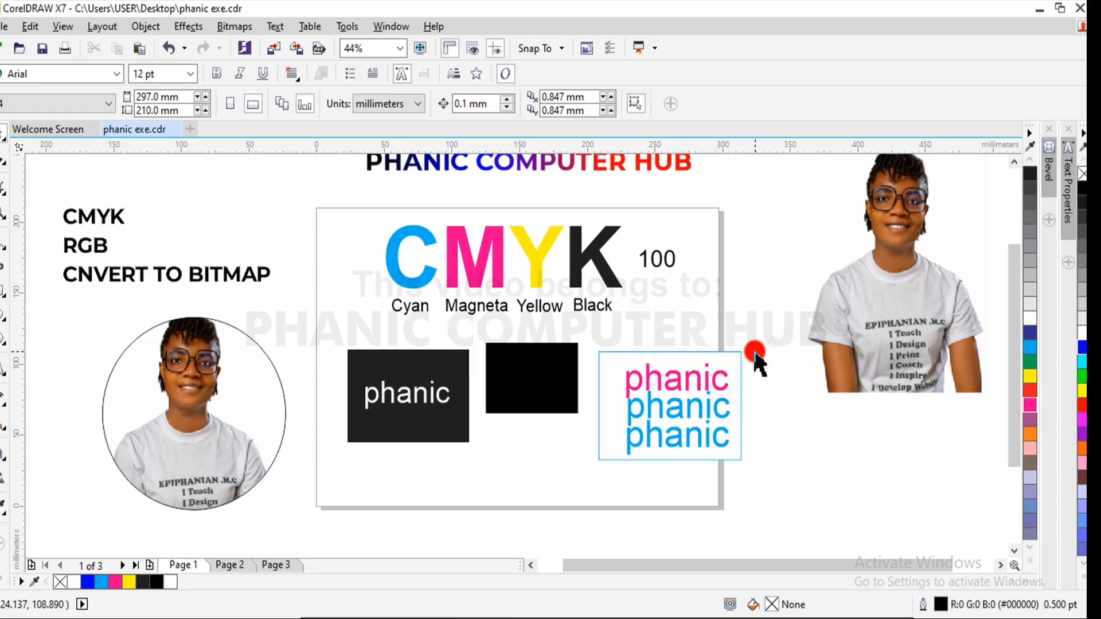
click(713, 378)
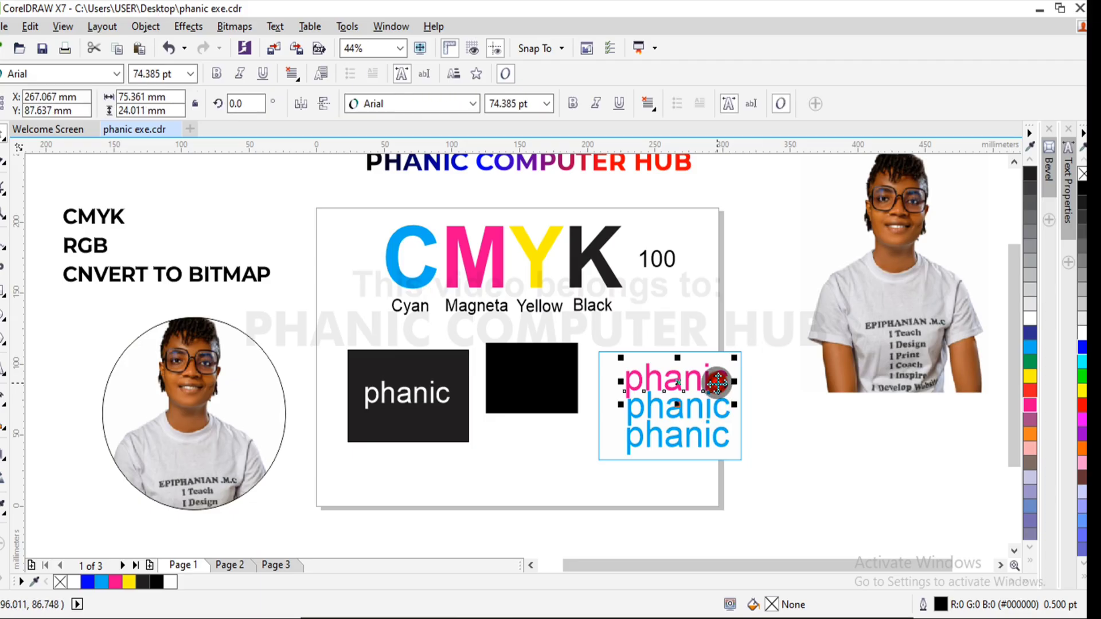
click(710, 412)
click(778, 346)
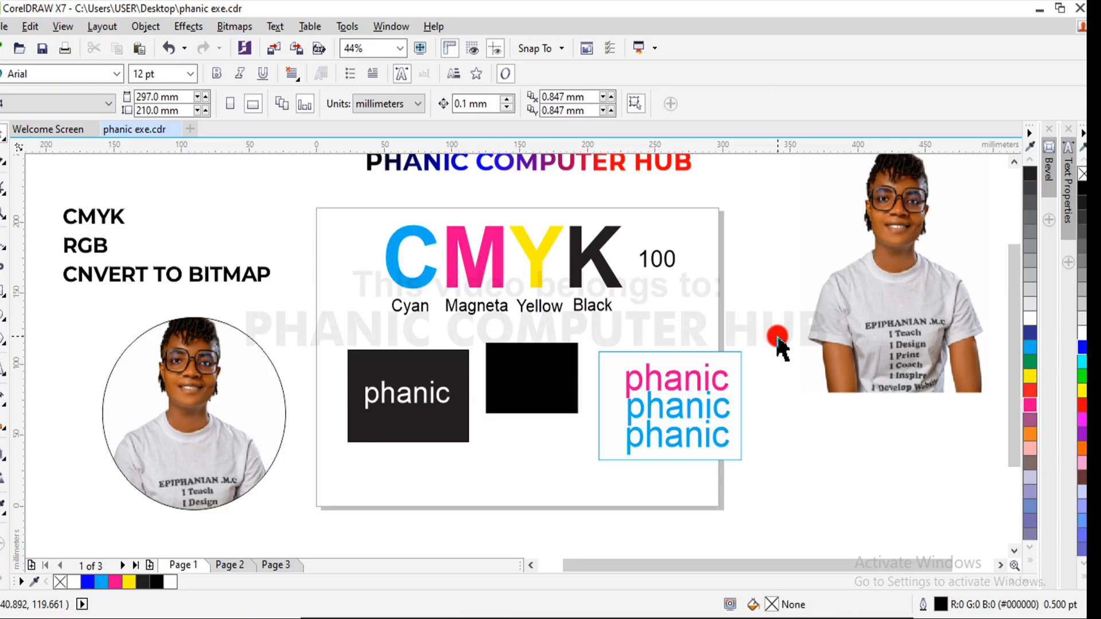
- Fill the top "phanic" line on the white rectangle with red, C0 M100 Y100 K0
click(716, 382)
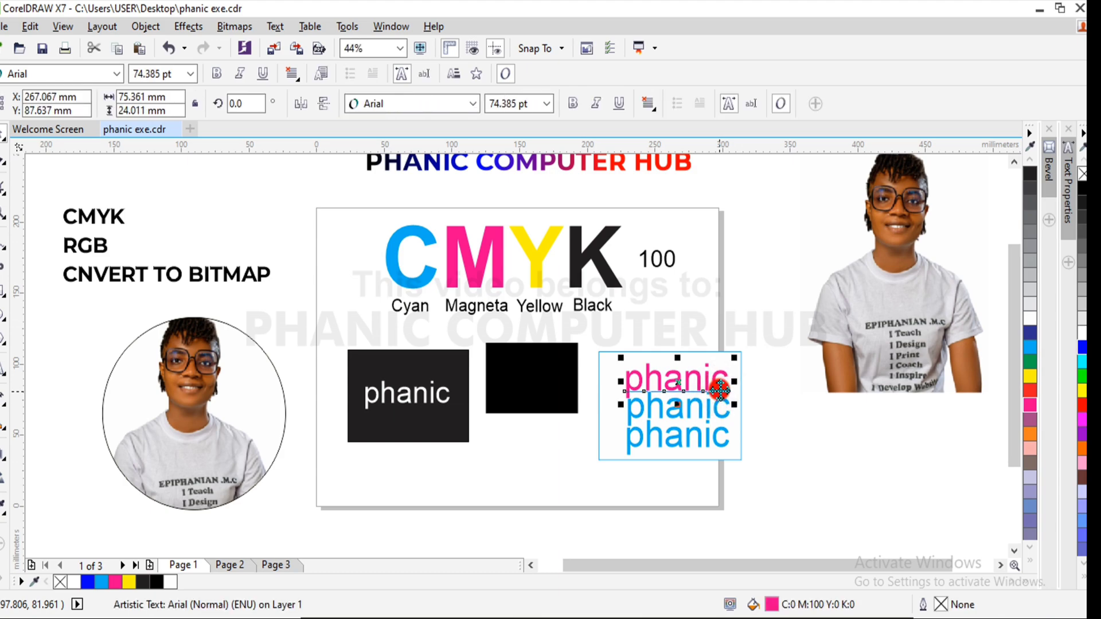
click(1031, 395)
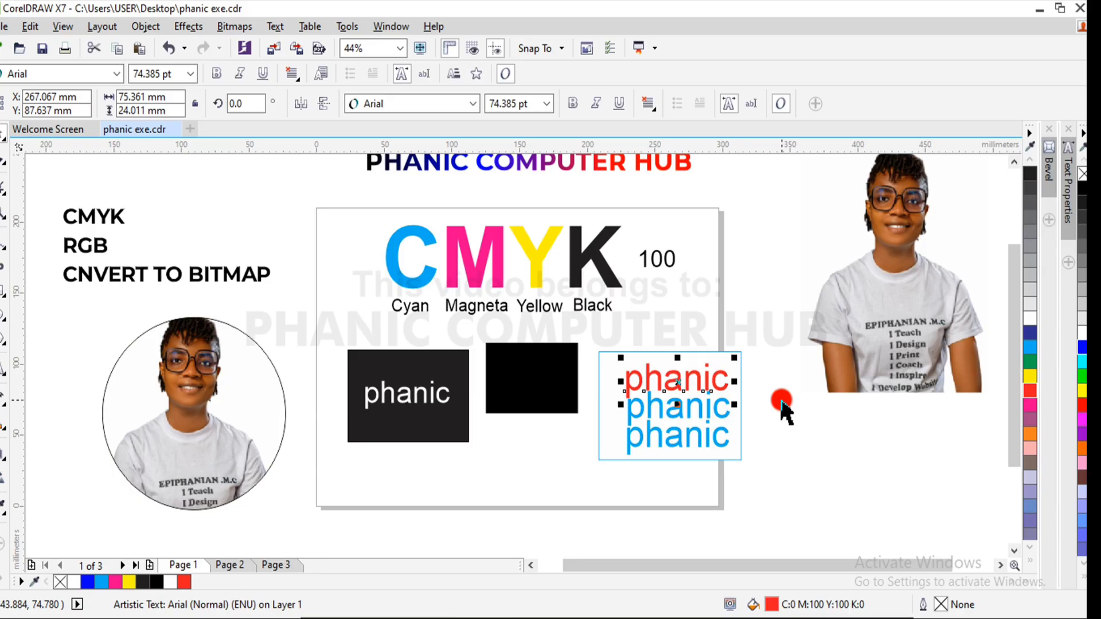
click(722, 385)
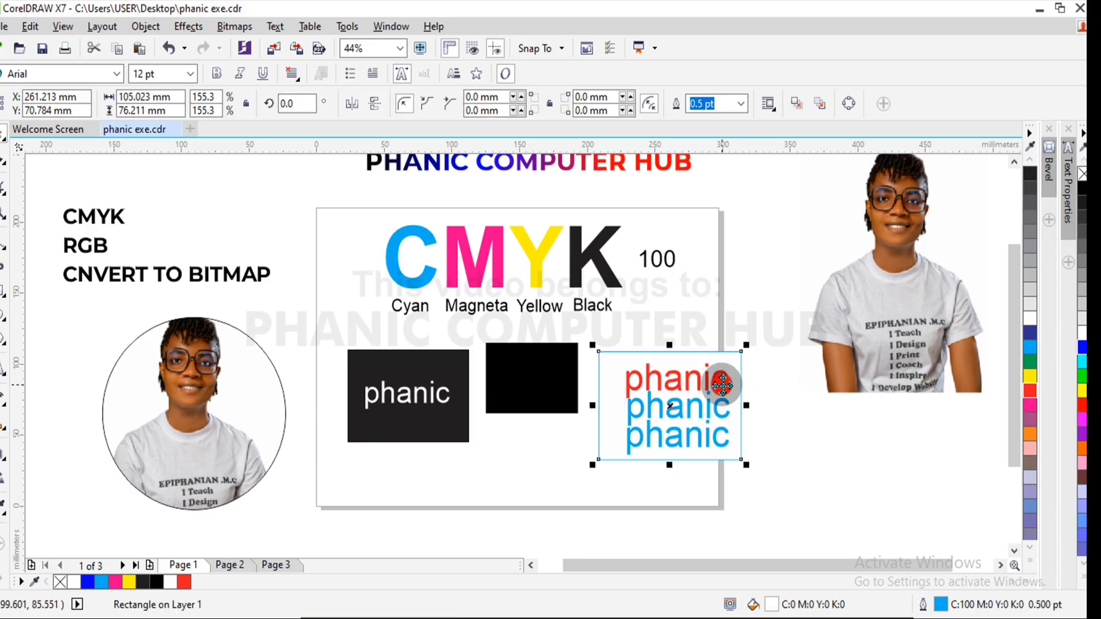
click(765, 376)
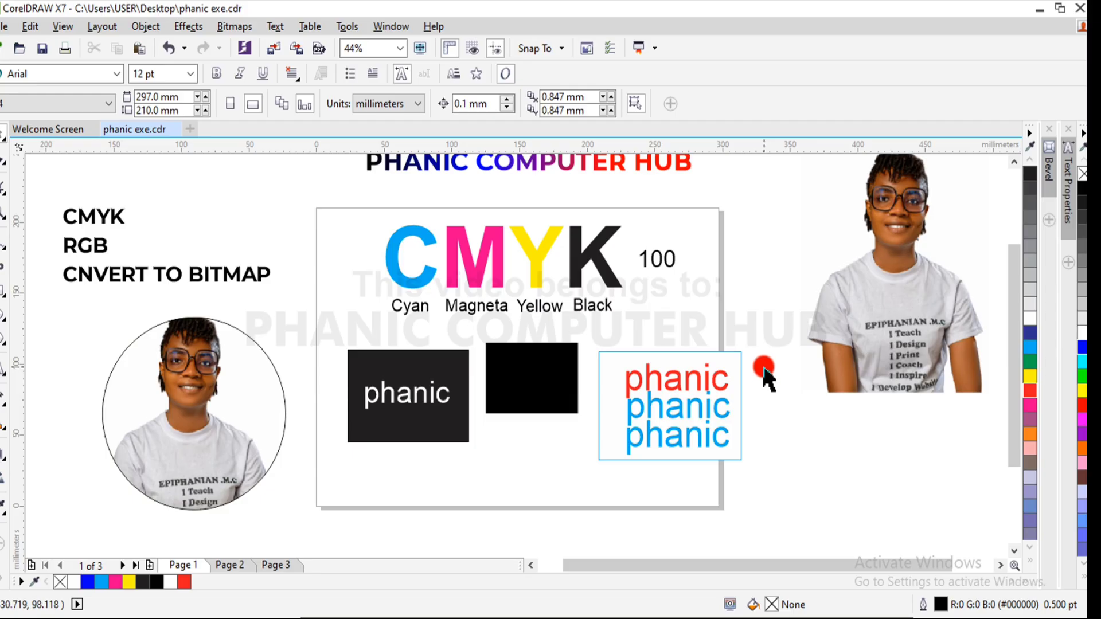
click(718, 396)
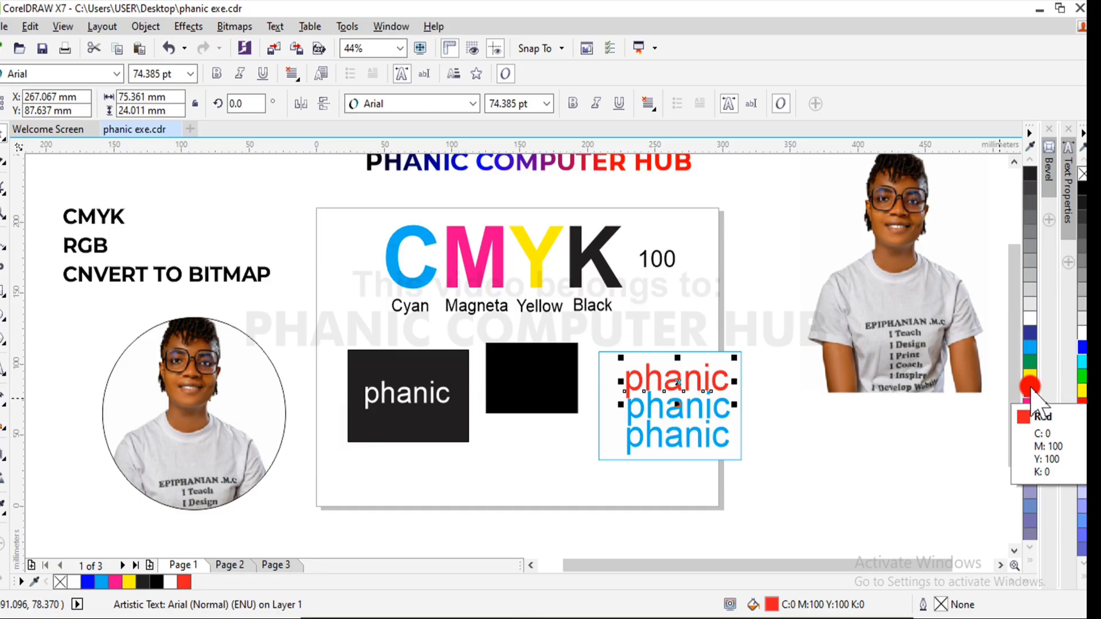
click(719, 412)
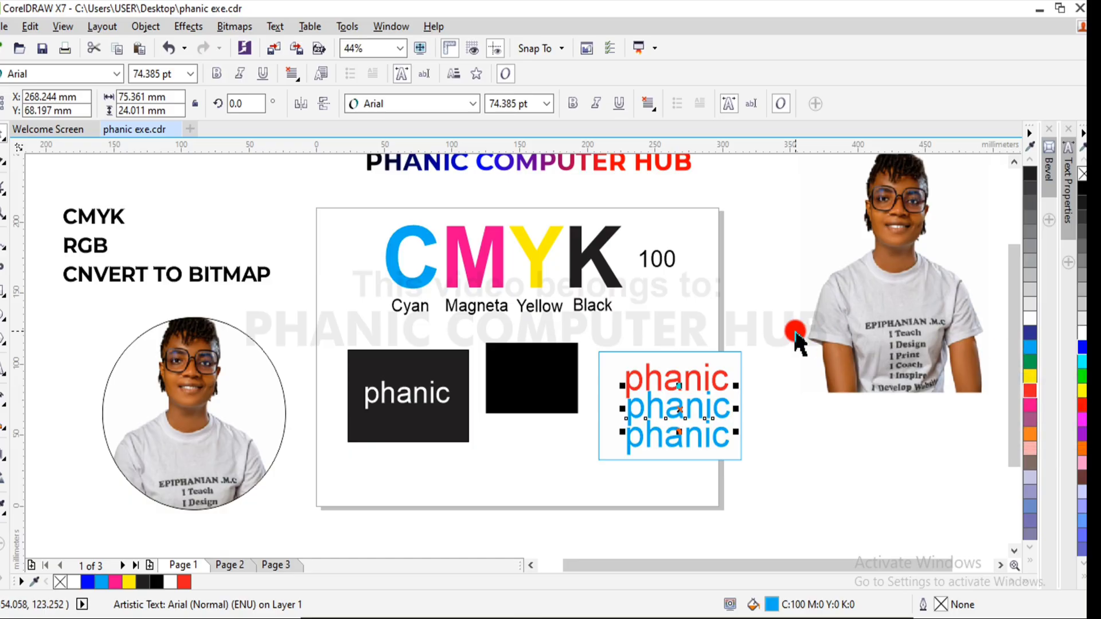
drag(769, 344, 598, 466)
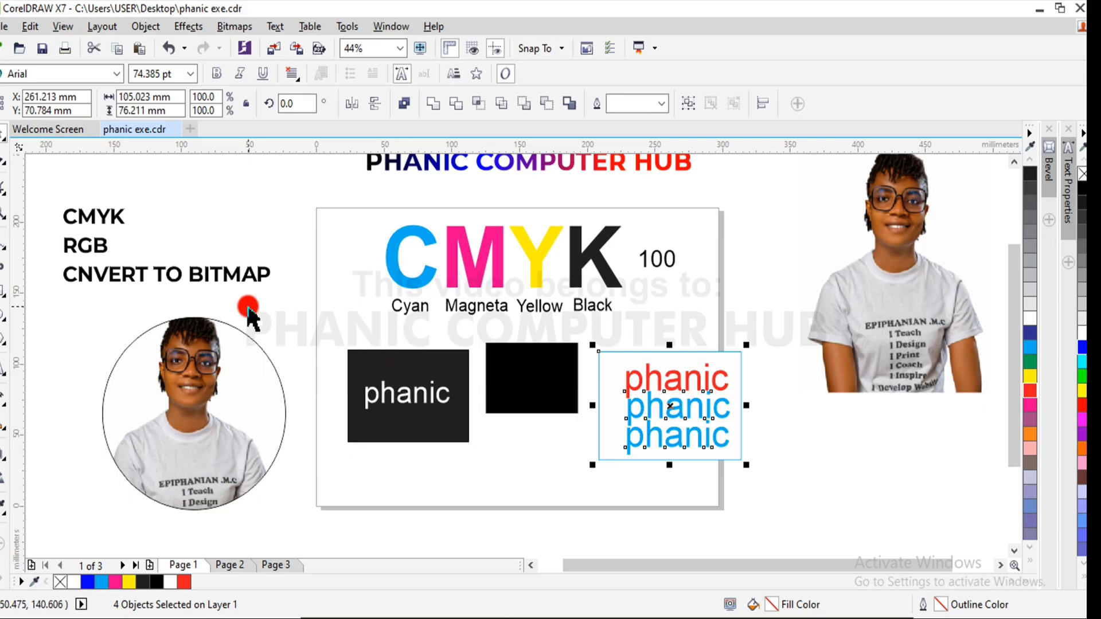
- Shrink the three sample rectangles and their texts together to about 165 by 47 mm, centered near X 139 mm, Y 100 mm below the color labels
drag(290, 335, 767, 500)
key(Delete)
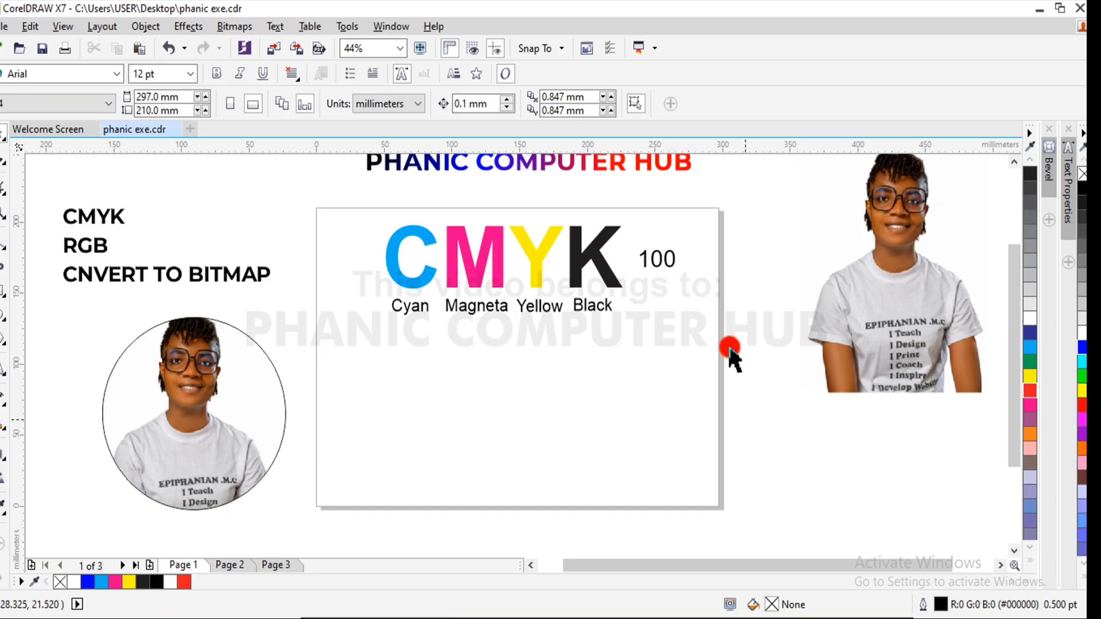
key(ctrl+z)
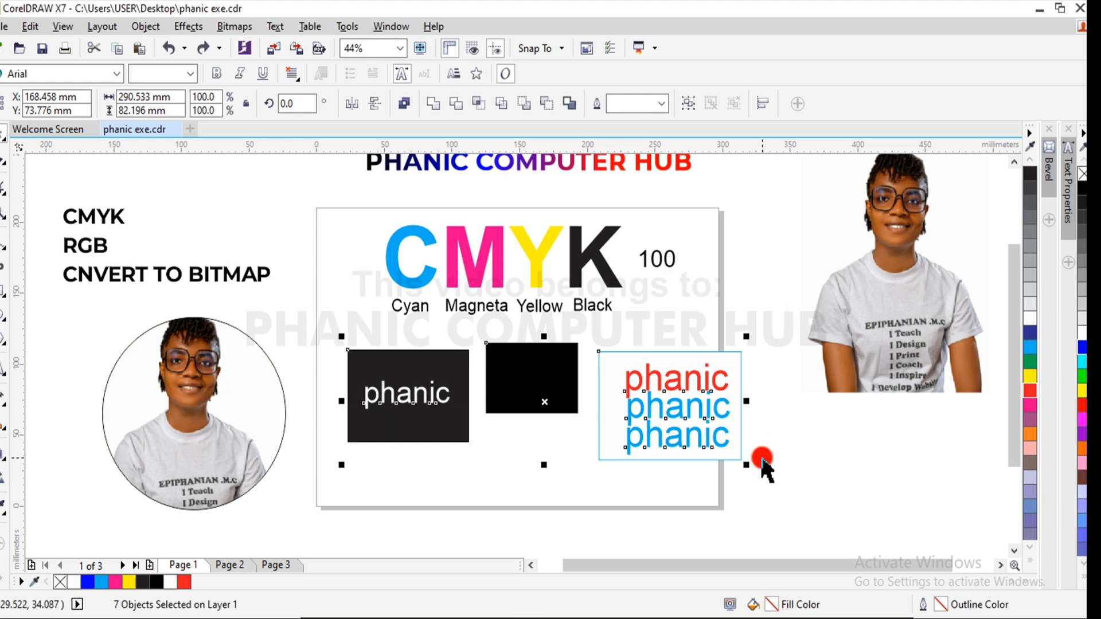
drag(747, 465, 568, 416)
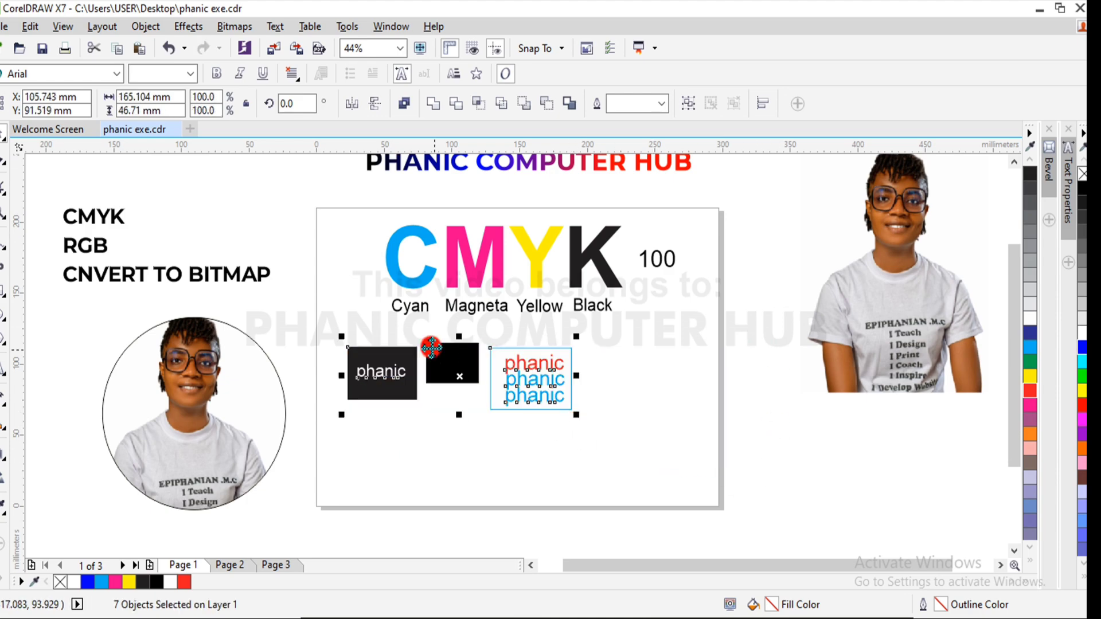
drag(459, 379, 502, 367)
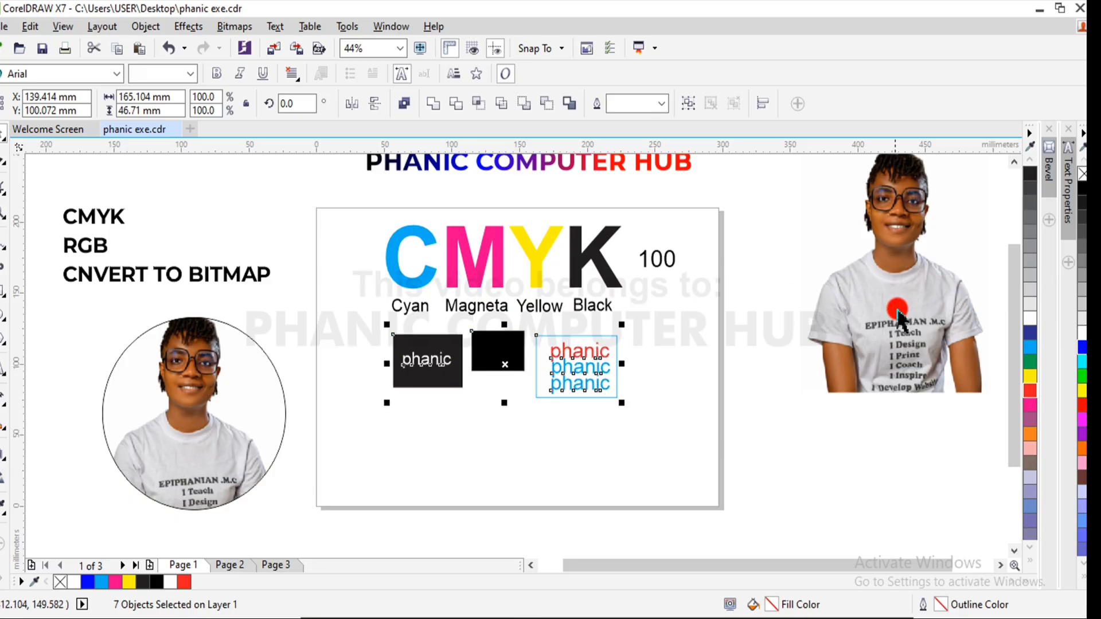
- Delete the uncropped photo beside the page
click(900, 312)
key(Delete)
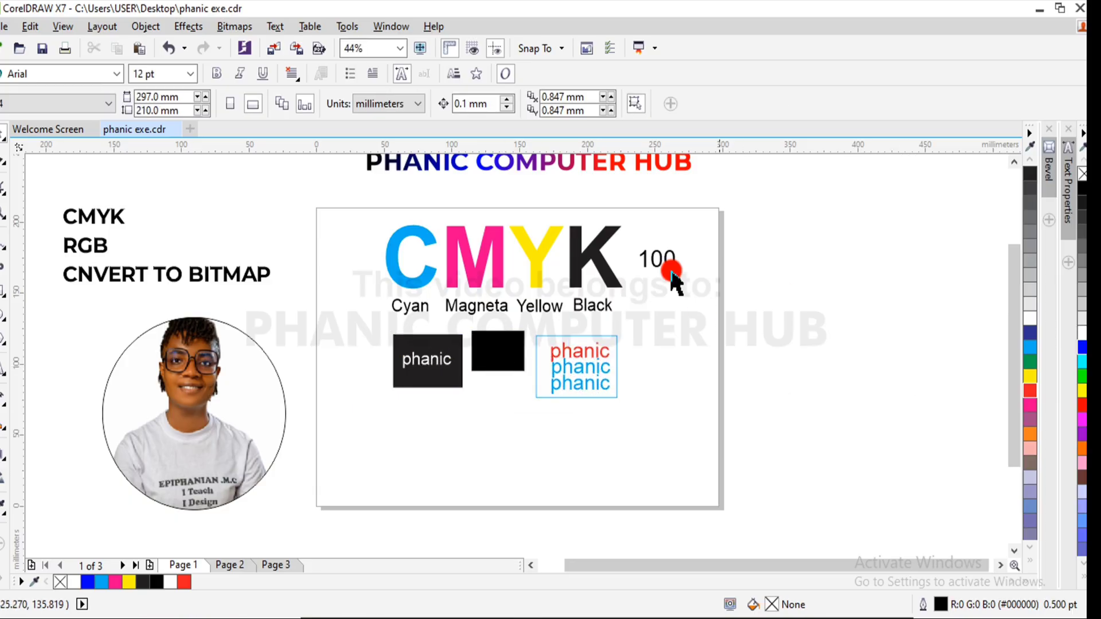
- Move the whole CMYK illustration with its labels, samples and 100 text off the page, centered near X 406 mm, Y 173 mm
drag(761, 178, 320, 466)
drag(541, 307, 823, 260)
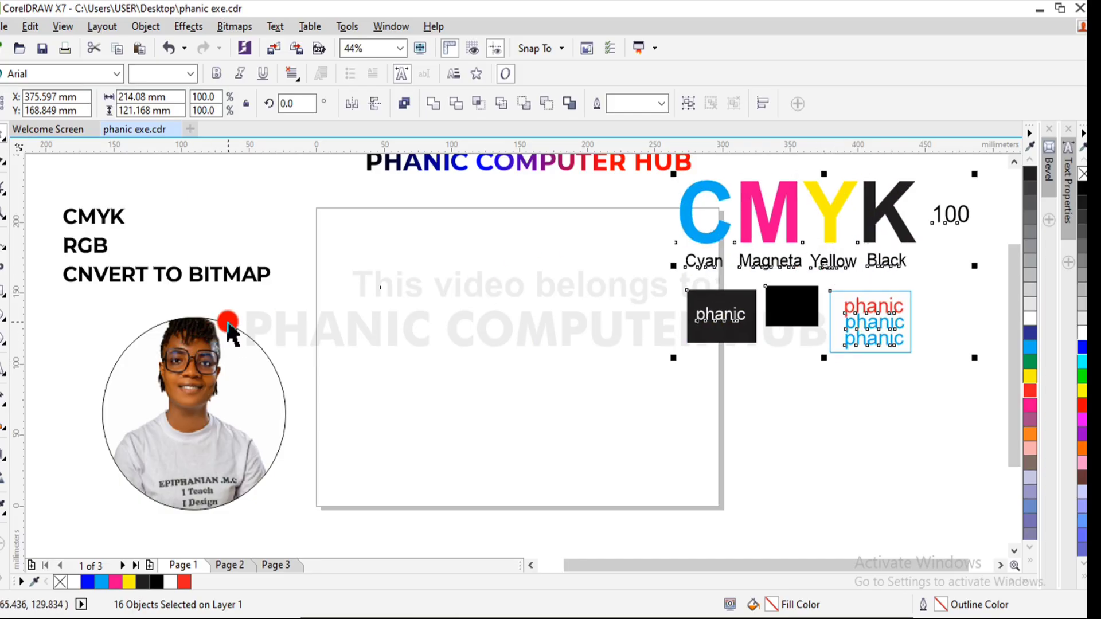
drag(828, 263, 868, 258)
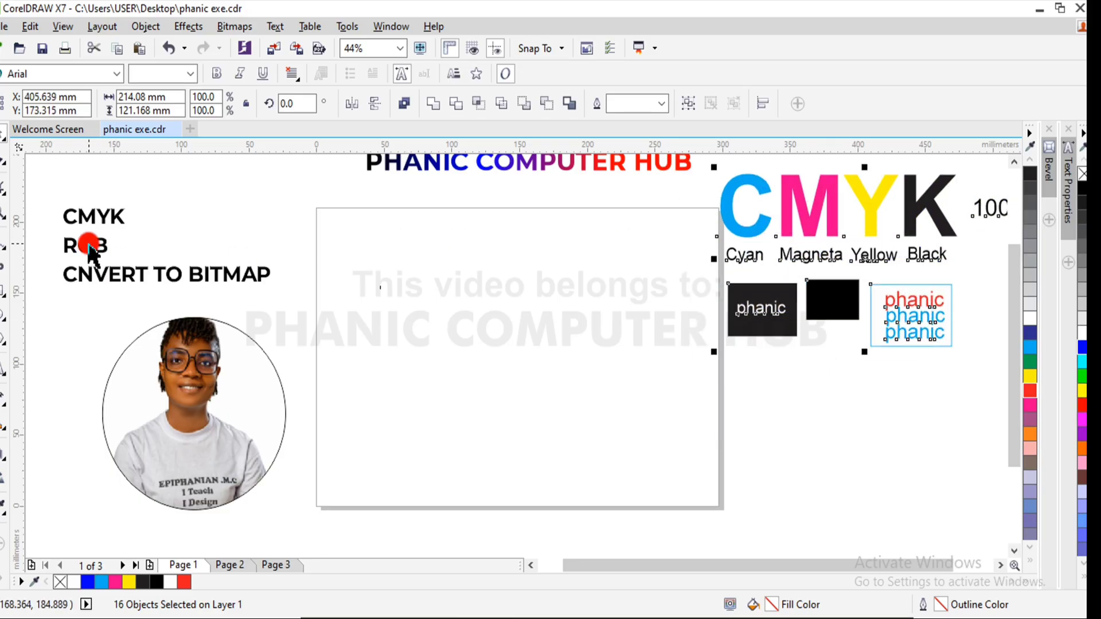
- Add the artistic text RGB in Arial 24 pt on the upper part of the emptied page
click(4, 366)
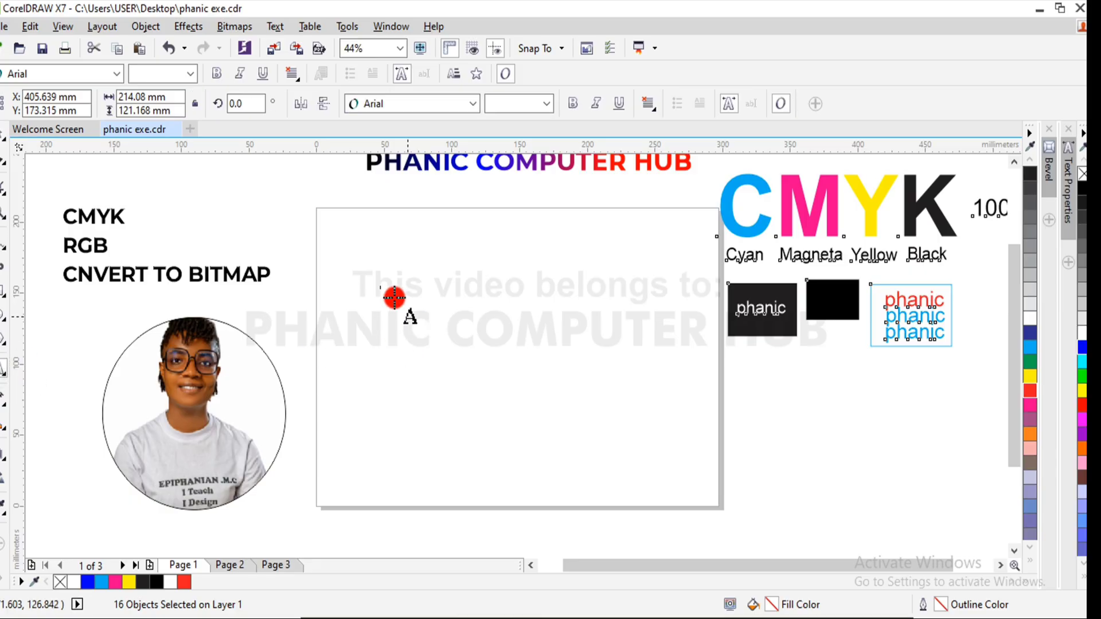
click(371, 269)
text(C)
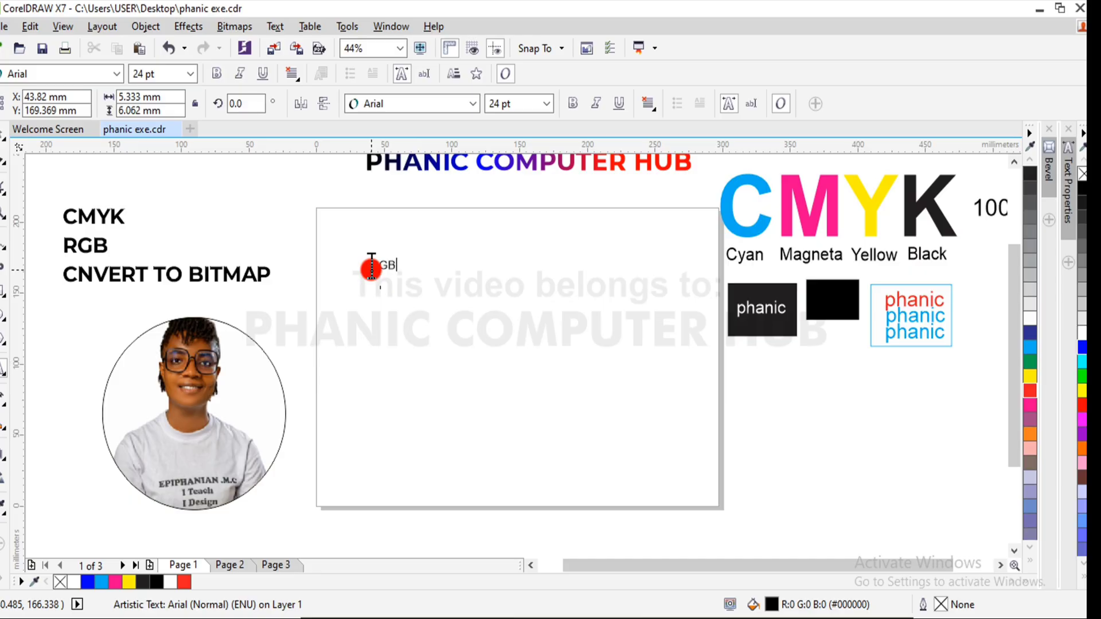
click(4, 138)
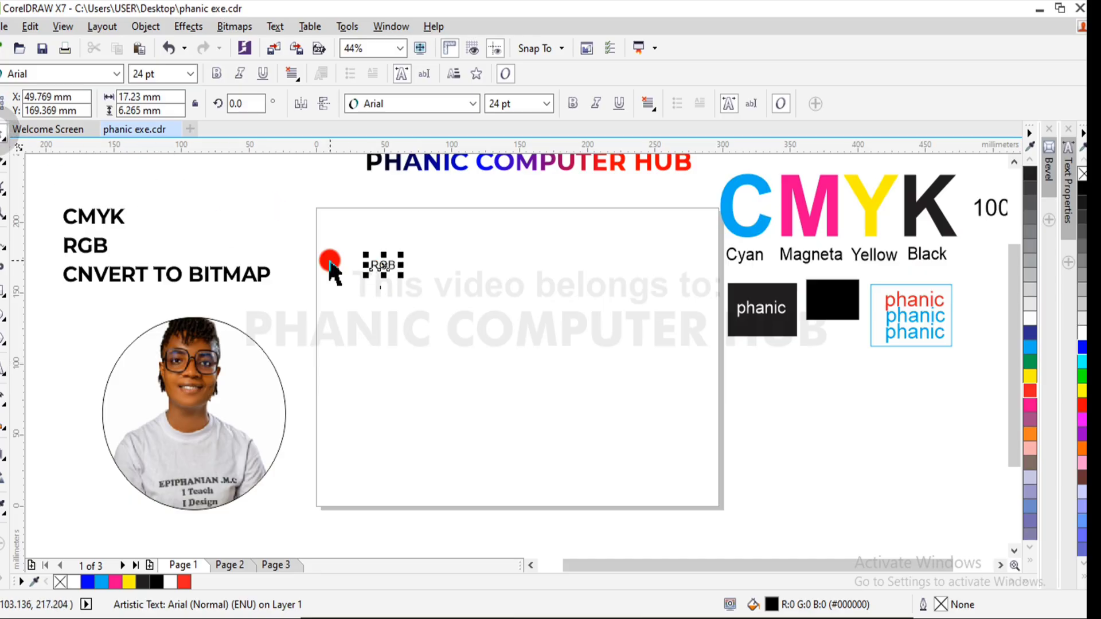
- Enlarge the RGB text to about 189 pt, centered near X 137 mm, Y 157 mm, and make it bold
drag(403, 277, 561, 378)
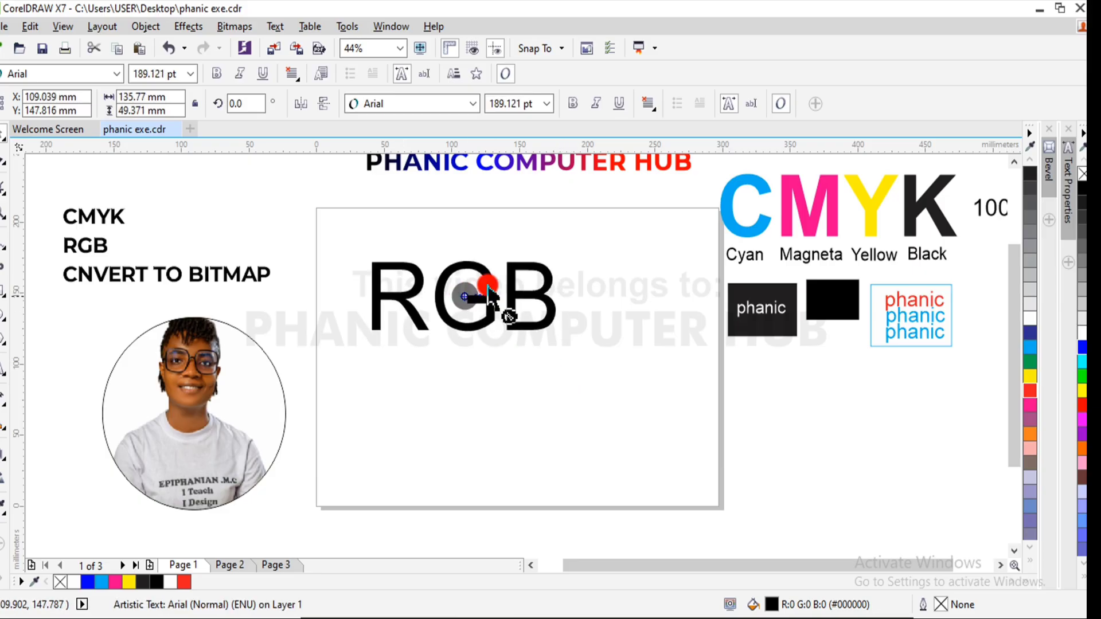
drag(490, 296, 525, 283)
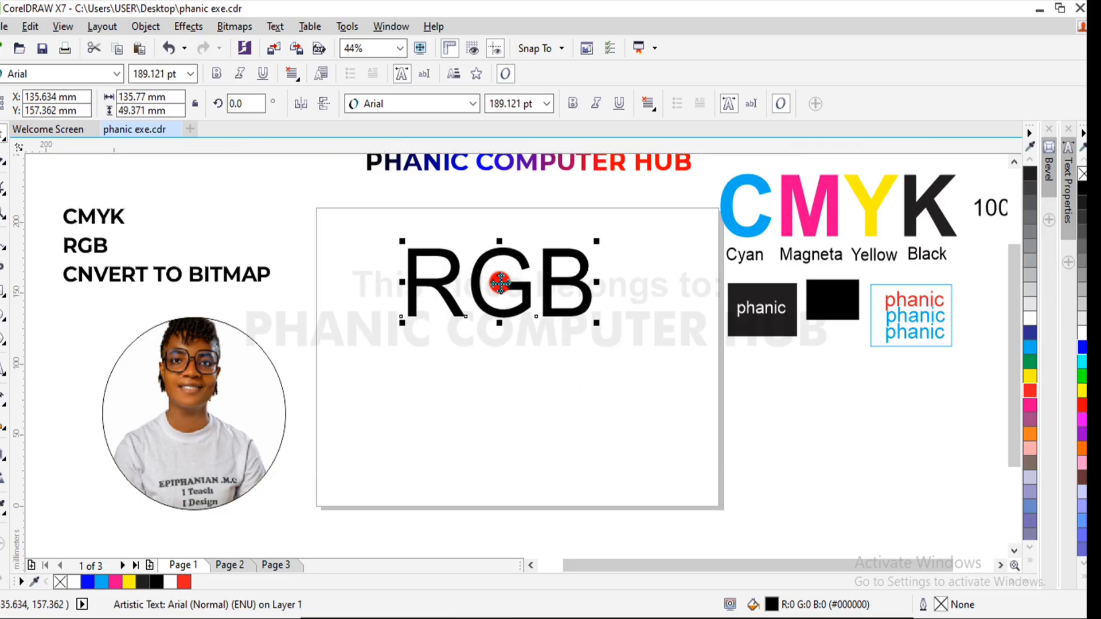
click(574, 103)
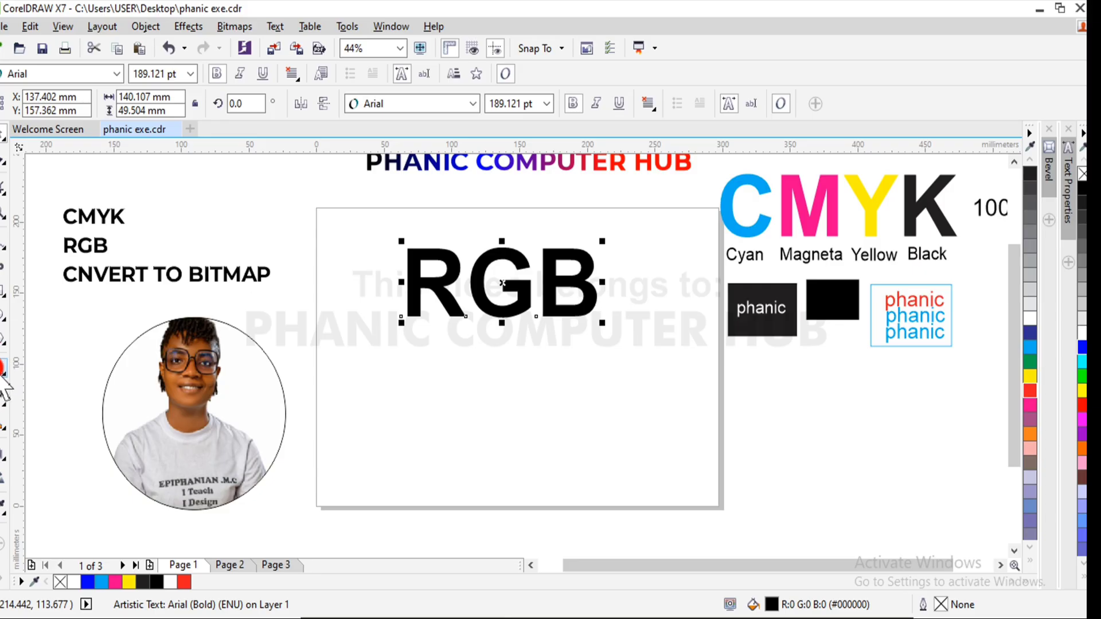
- Add three separate stacked text lines in Arial 24 pt below the RGB heading, reading Fred, Green and Blue
click(9, 366)
click(395, 373)
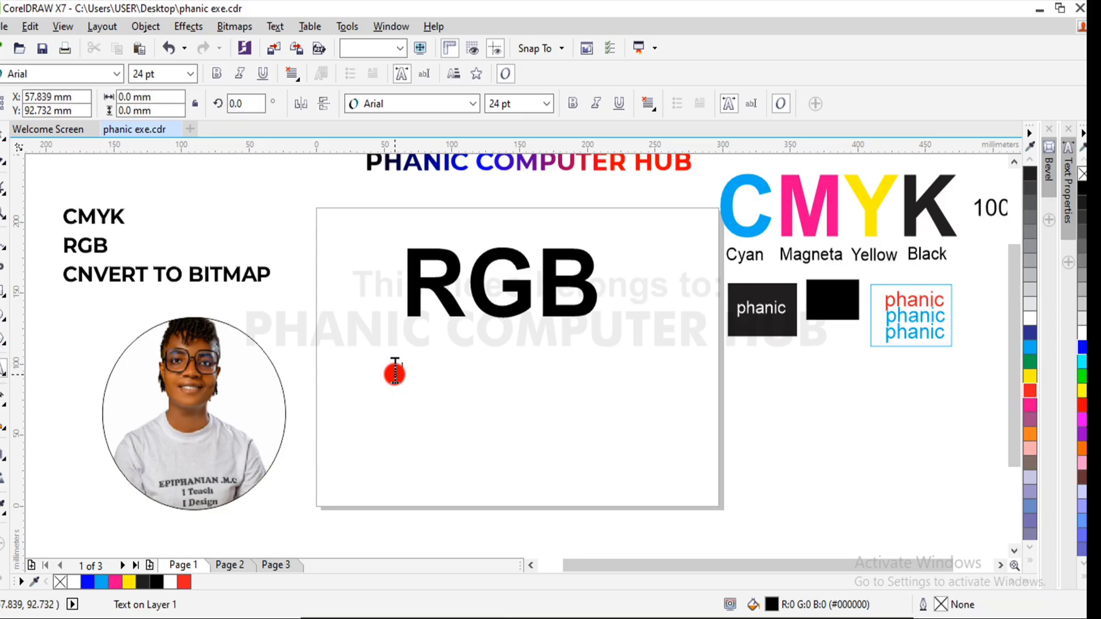
text(Red)
key(Return)
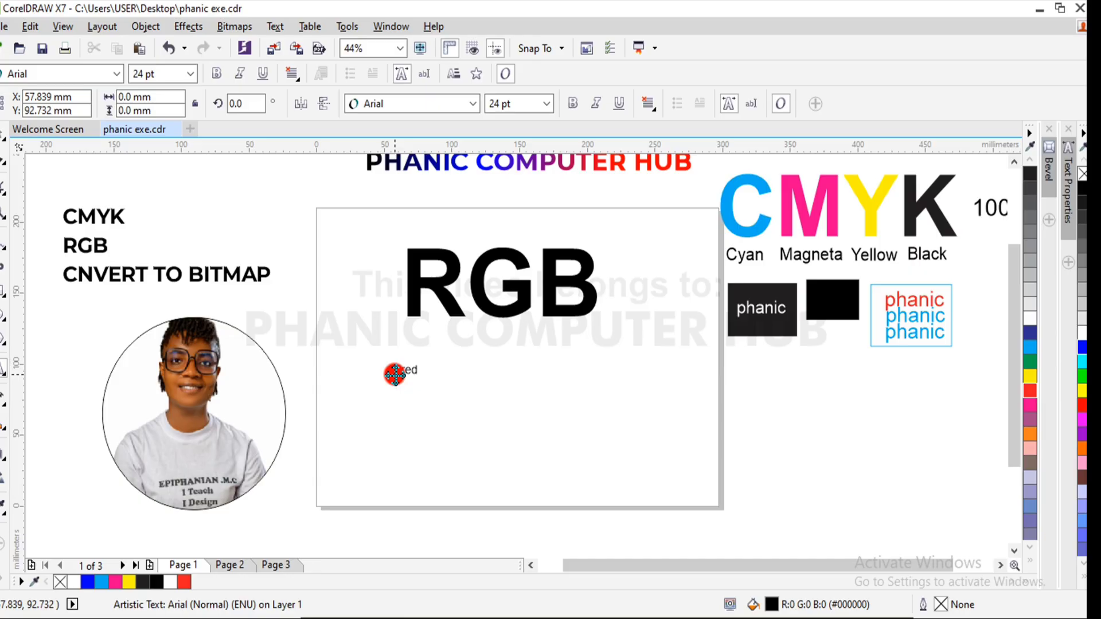
text(GFREE)
text(Green)
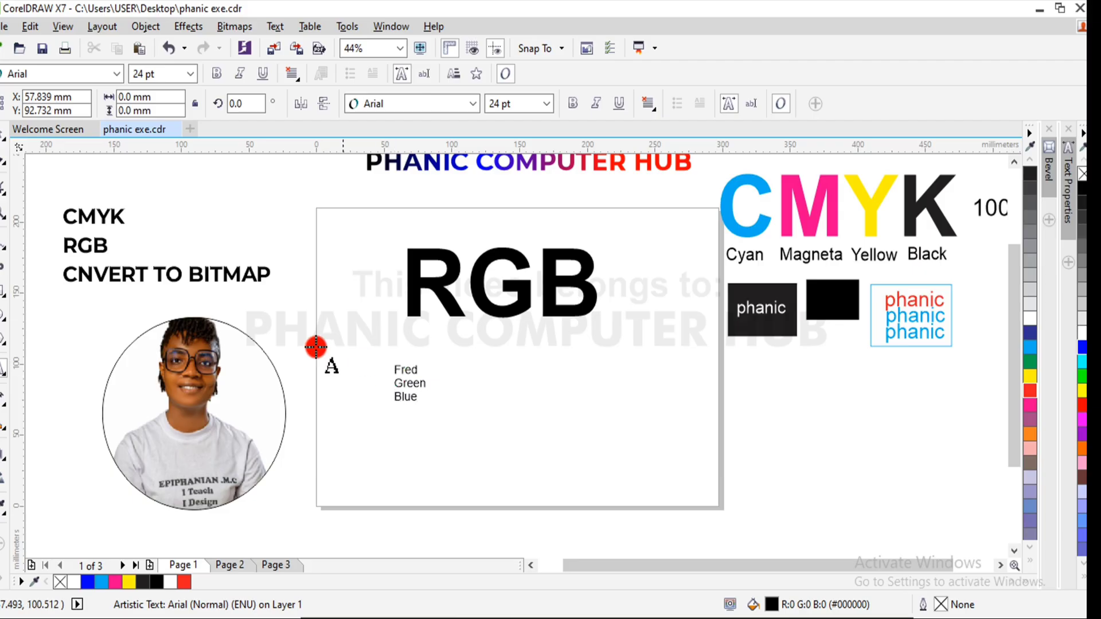
click(2, 134)
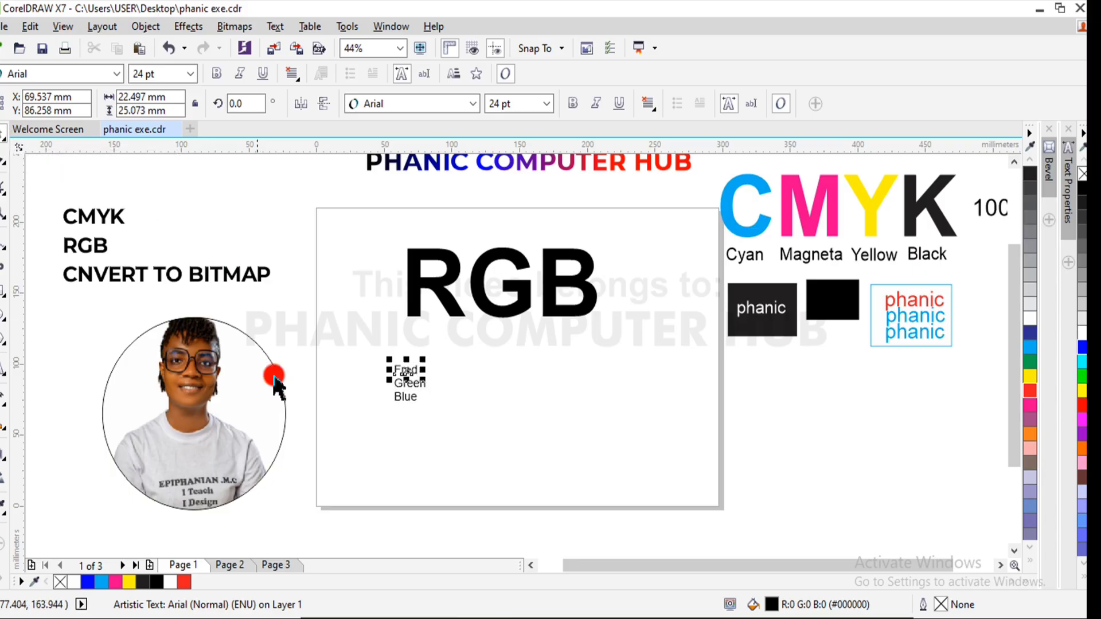
- Move the Fred label directly under the letter R and correct its text to Red
click(407, 373)
drag(407, 373, 430, 334)
double_click(430, 334)
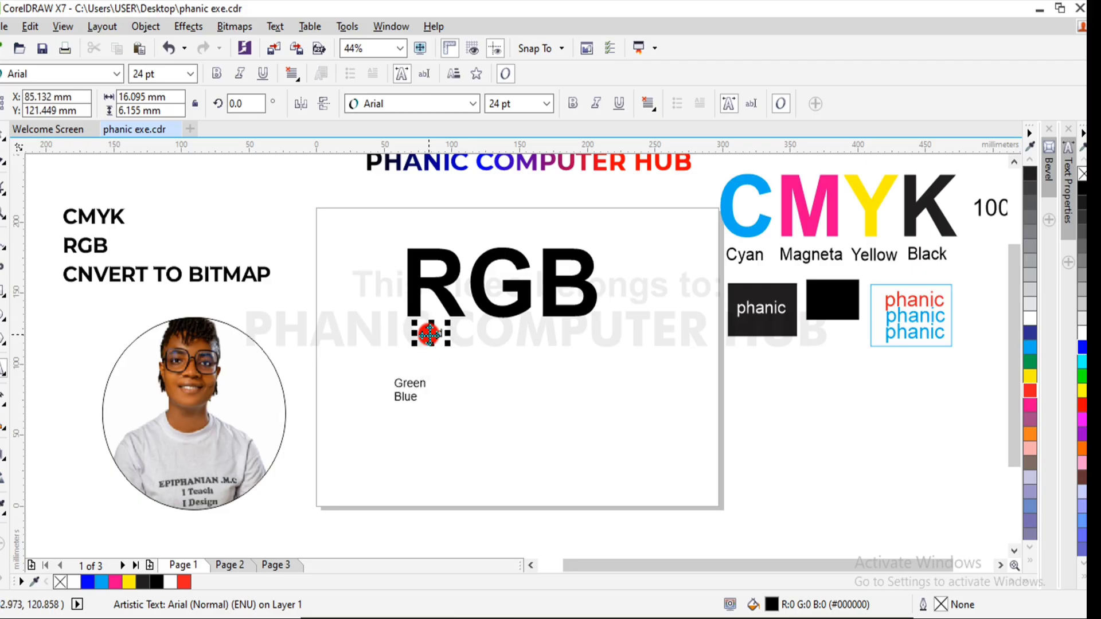
key(BackSpace)
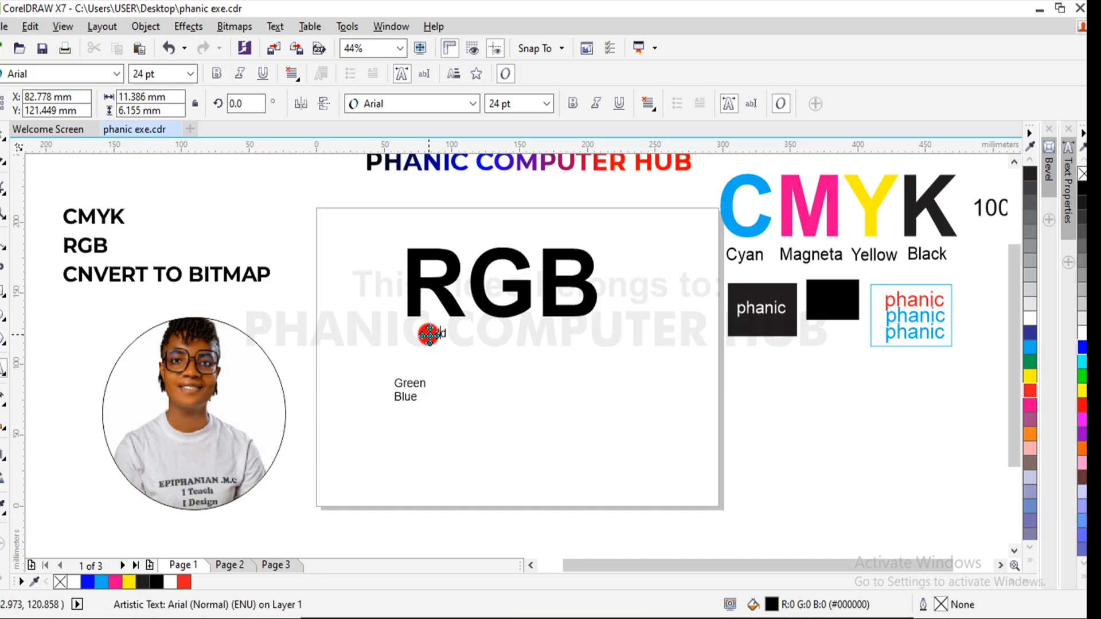
key(BackSpace)
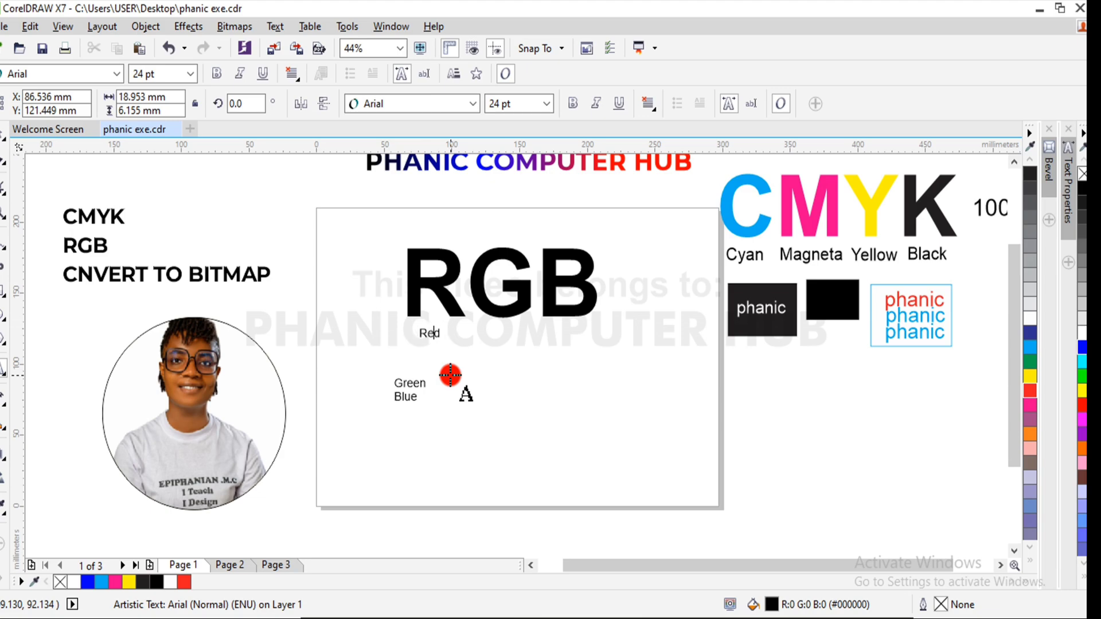
key(ctrl+space)
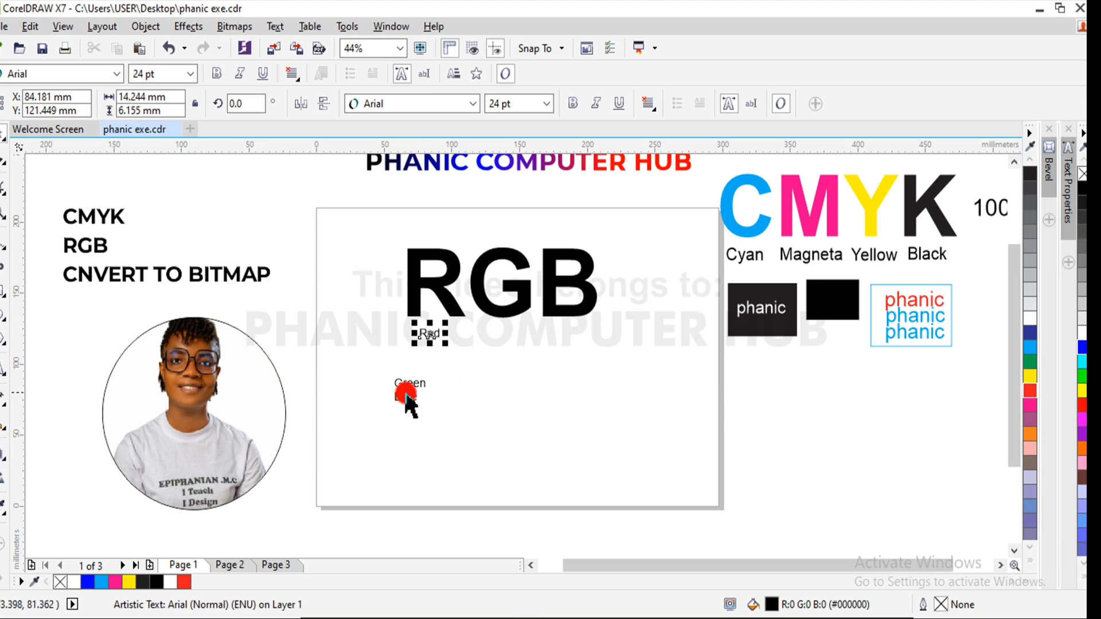
- Place the Green label under the letter G and the Blue label under the letter B
drag(411, 385, 502, 331)
click(405, 396)
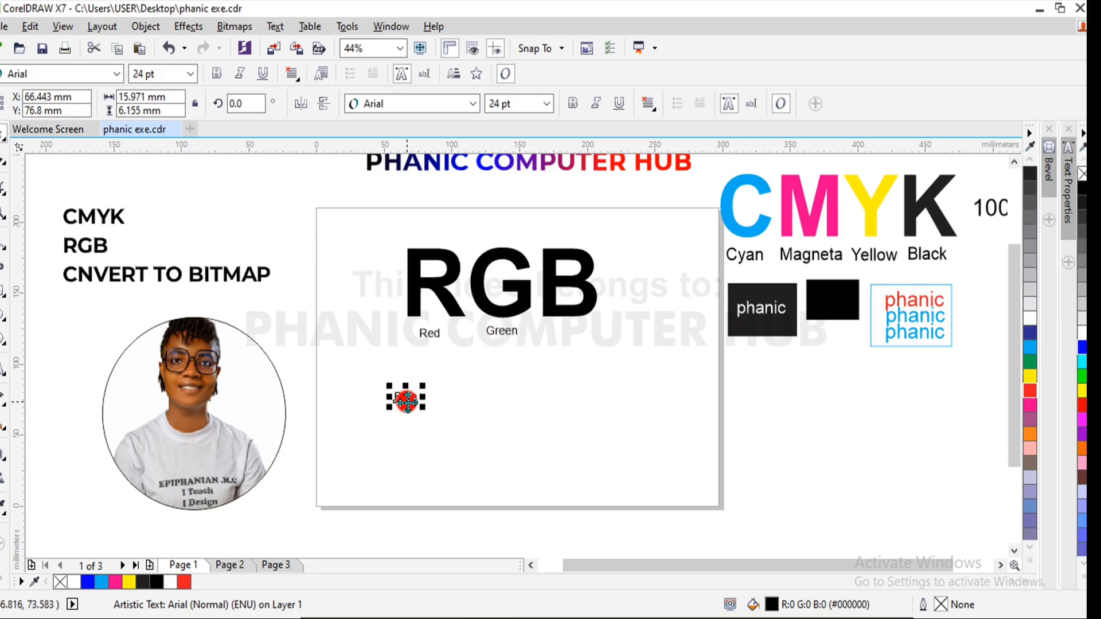
drag(405, 397, 571, 330)
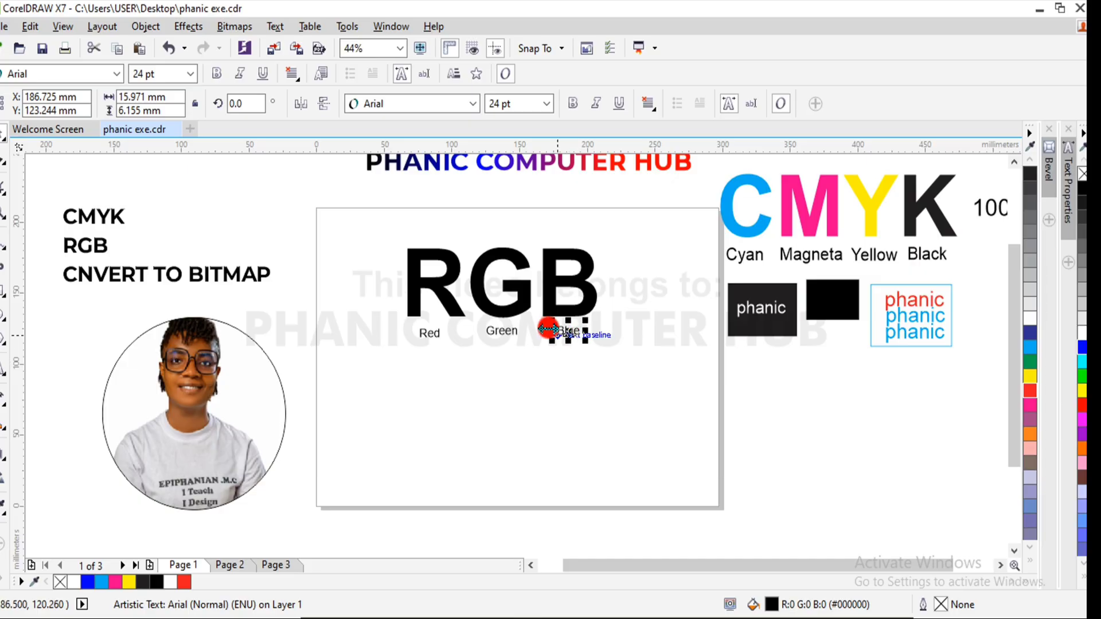
- Break the RGB heading into separate letters, filling the R with red (#FF0000) and the G with green (#00FF00)
click(431, 284)
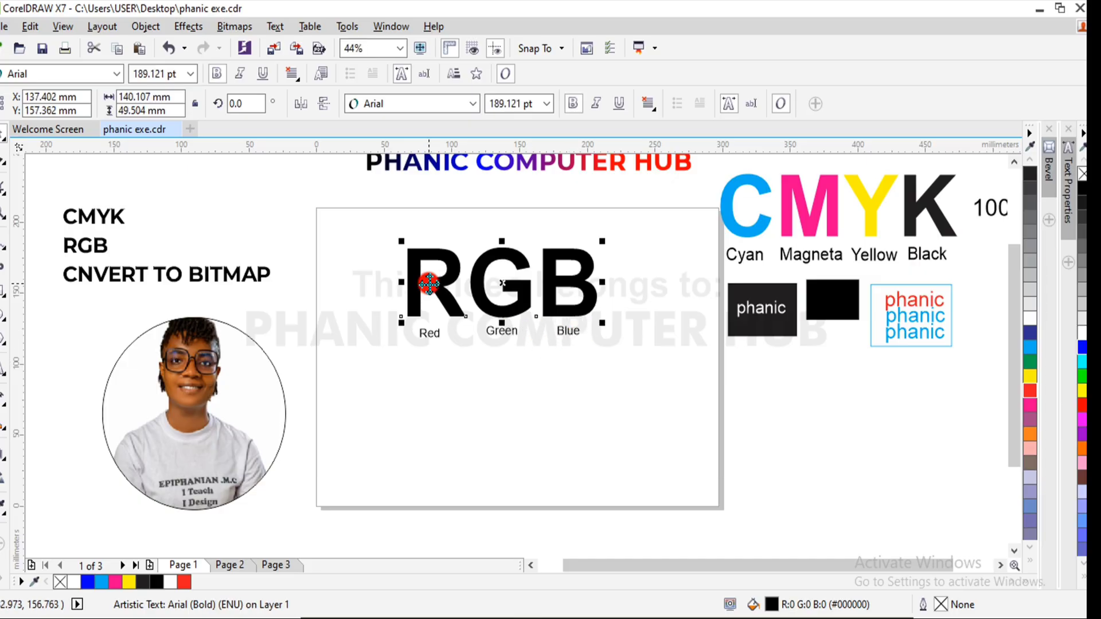
click(429, 282)
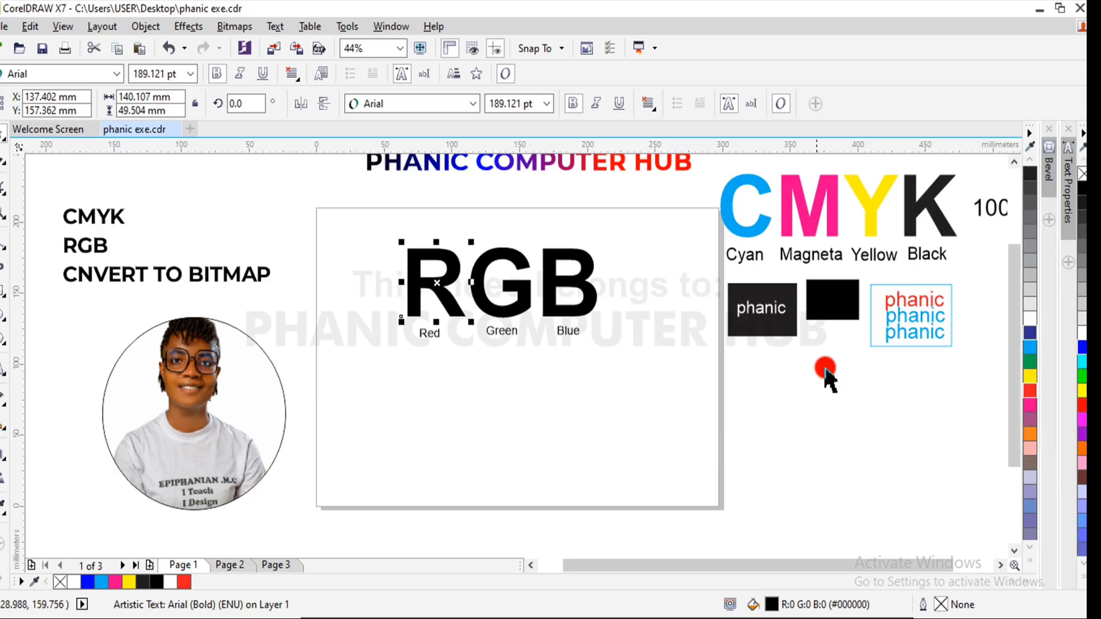
click(1081, 404)
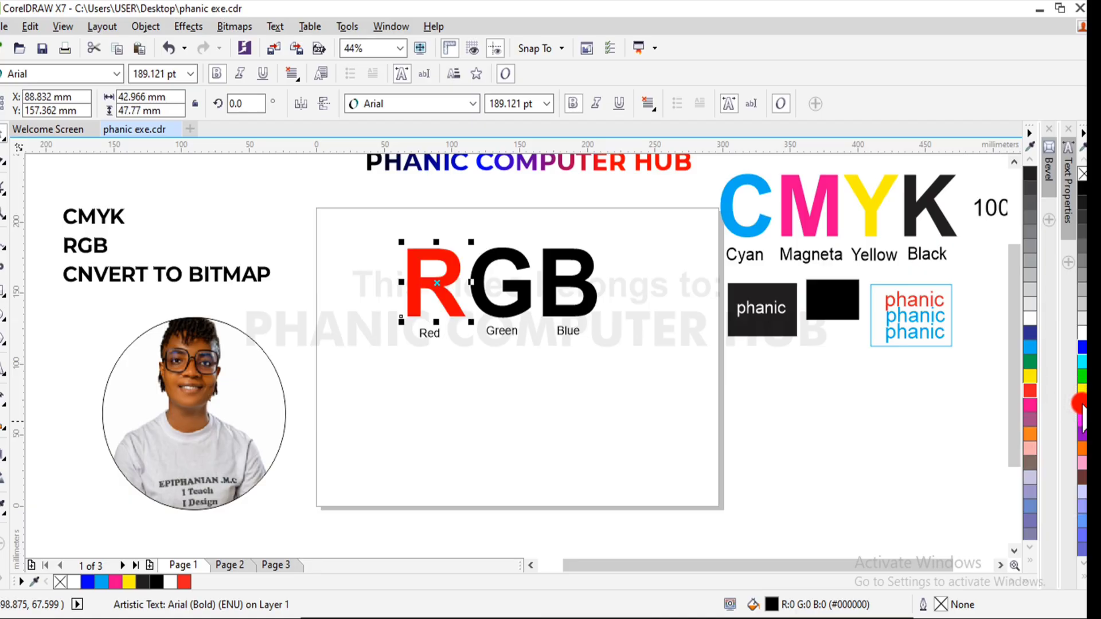
click(525, 307)
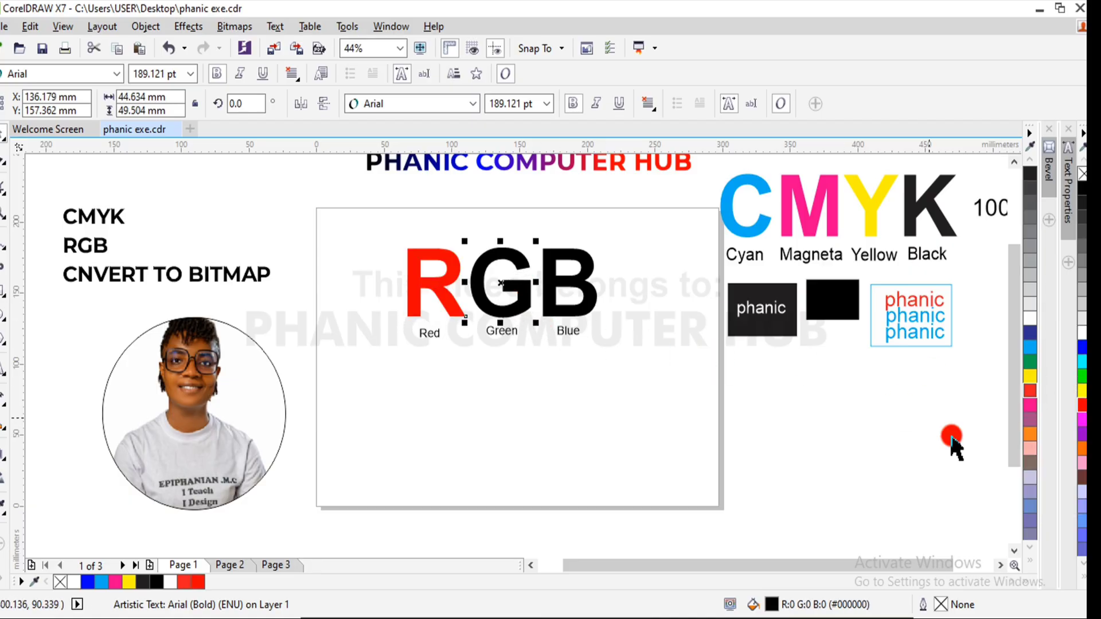
click(1082, 378)
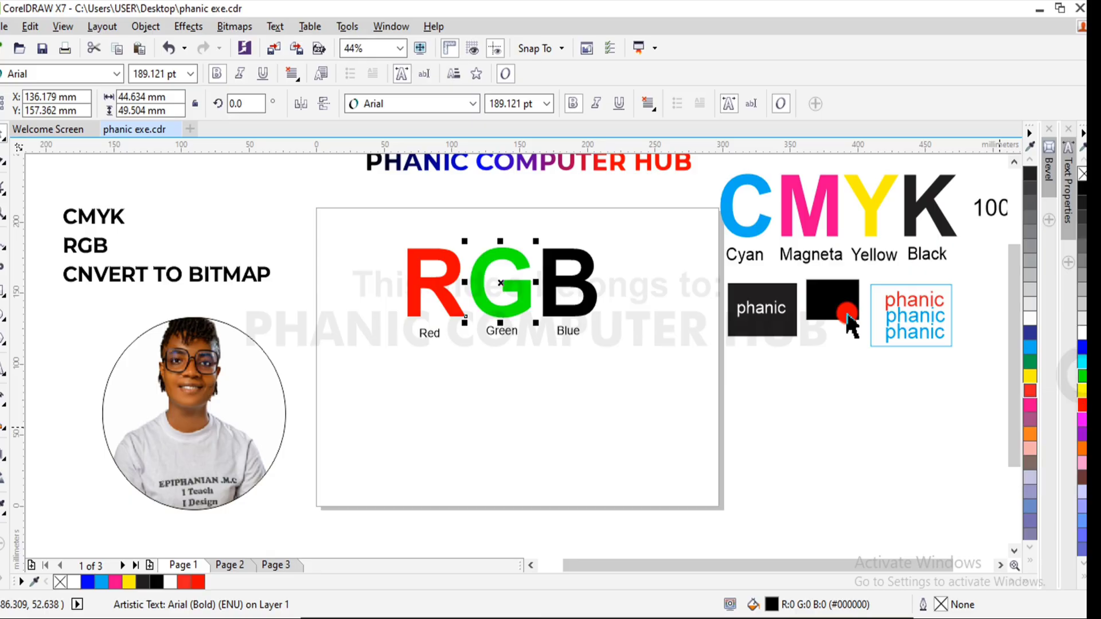
- Place a copy of the 100 text just above the letter B and change the copy to 255
click(995, 220)
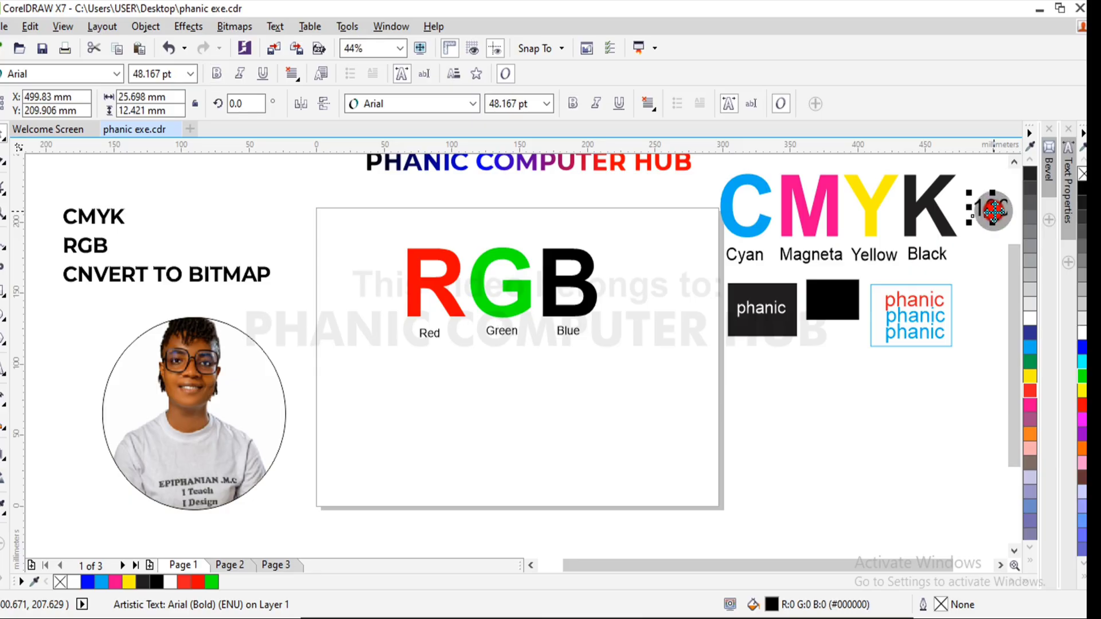
drag(996, 220, 555, 234)
double_click(612, 234)
text(255)
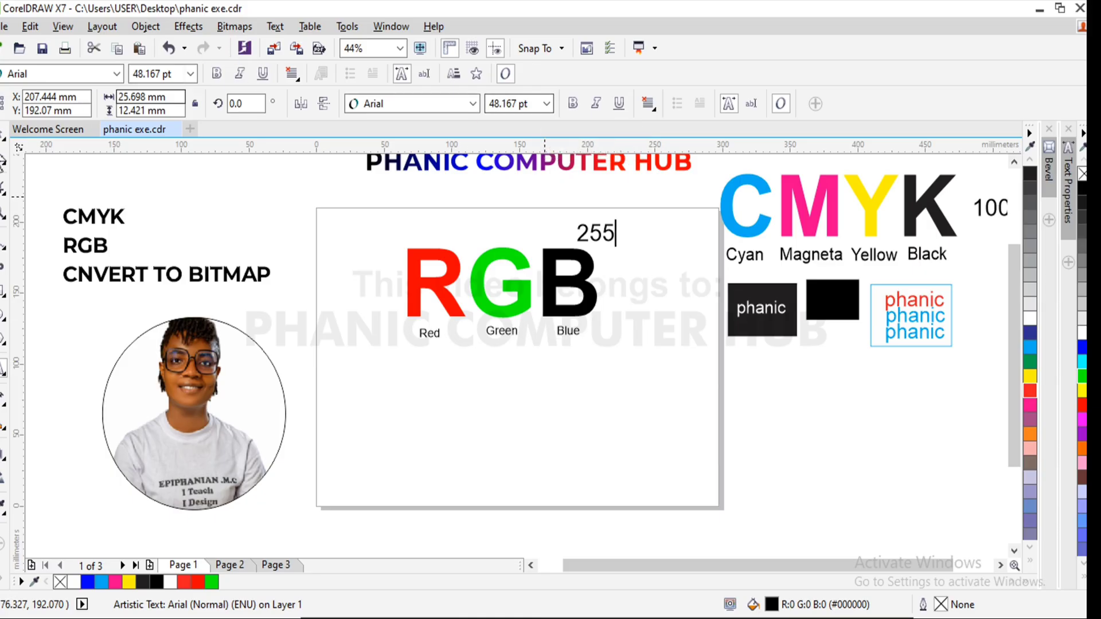
click(4, 147)
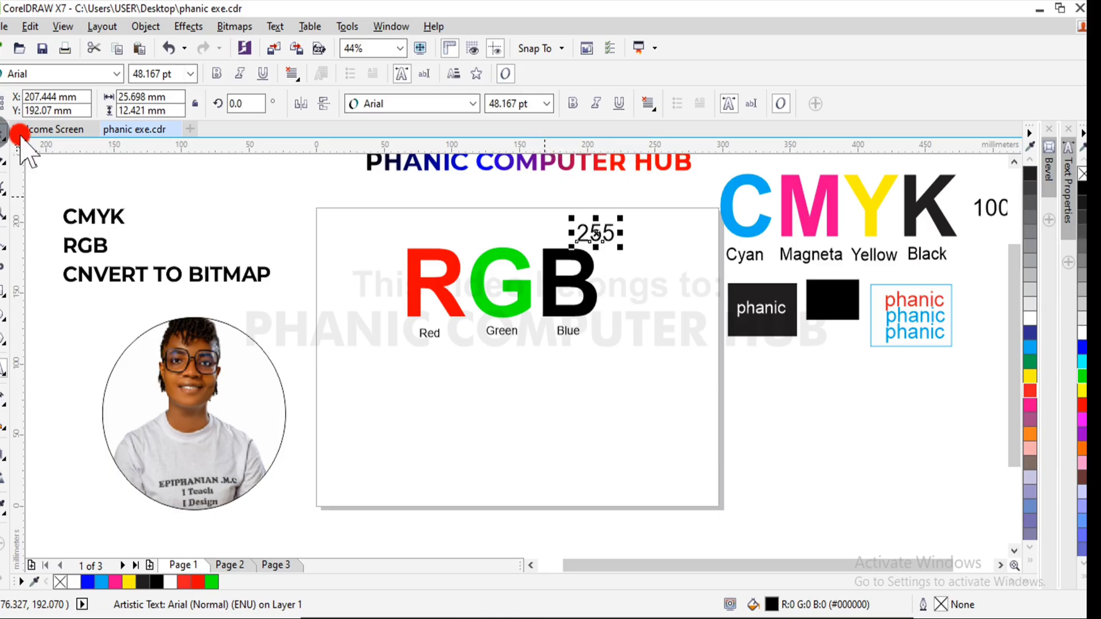
- Fill the letter B of the heading with blue, R0 G0 B255
click(582, 298)
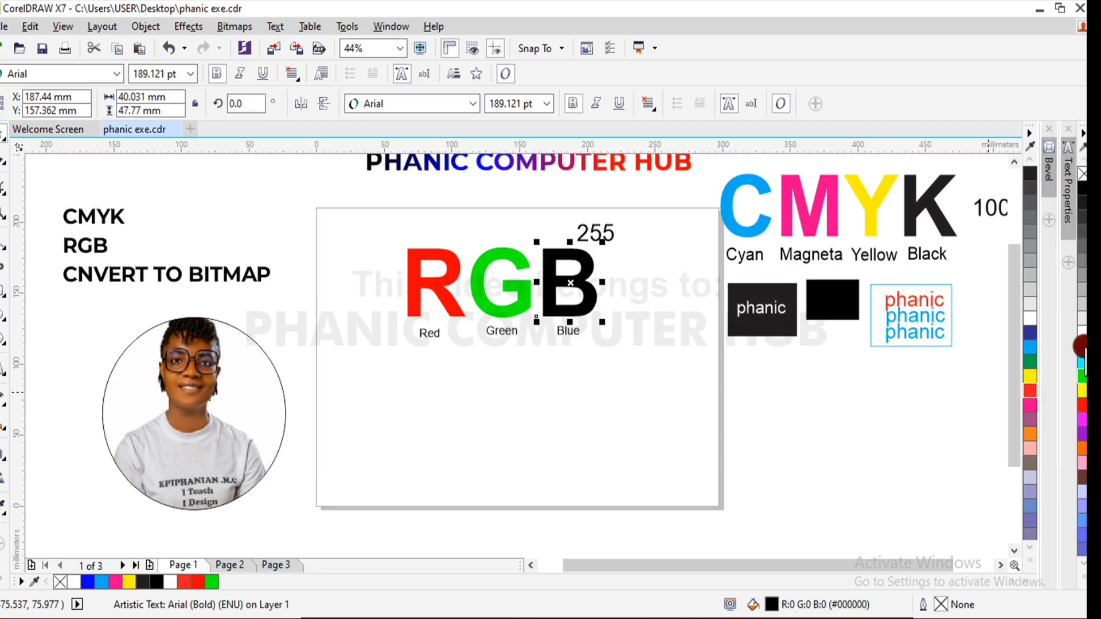
click(1084, 351)
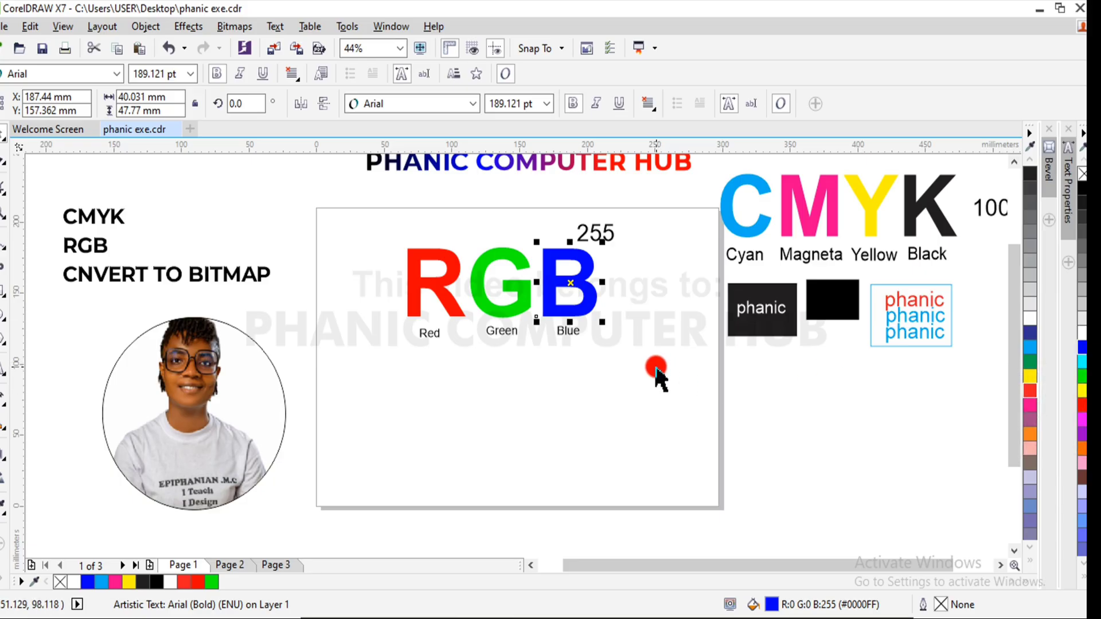
click(657, 366)
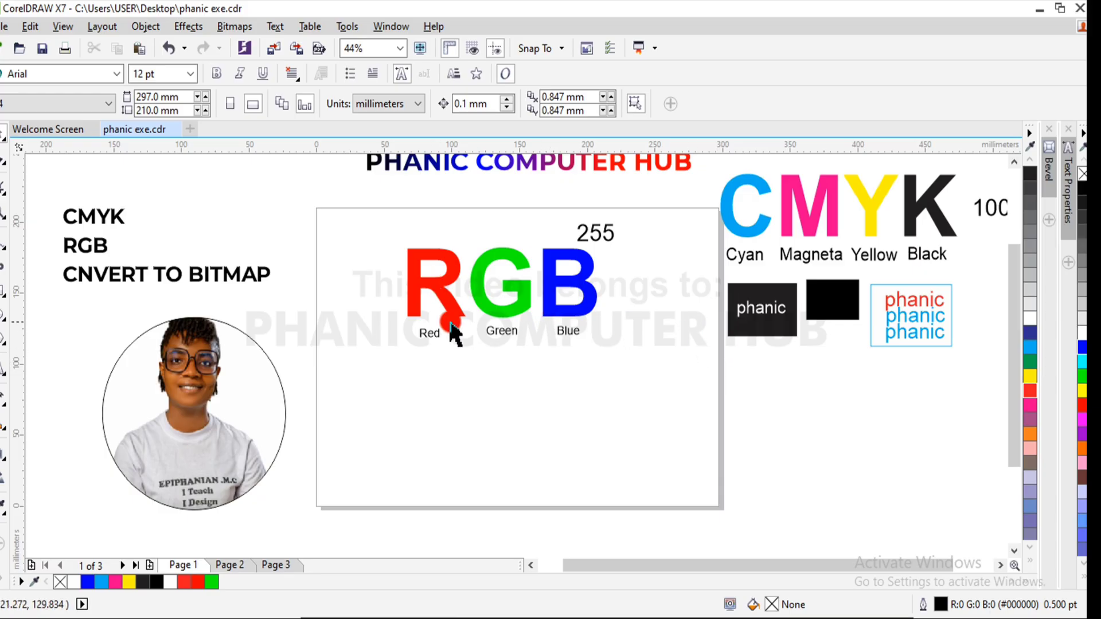
- Draw a rectangle about 65 by 54 mm below the Red label and place a copy beside it, near X 141 mm, Y 74 mm
click(3, 290)
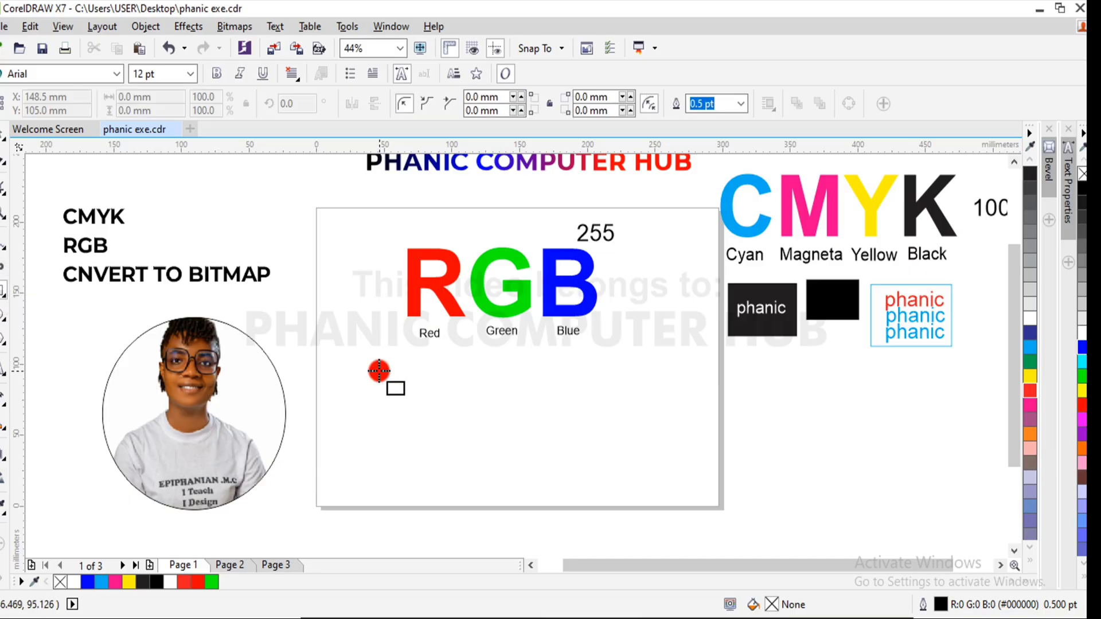
drag(350, 367, 438, 444)
click(2, 132)
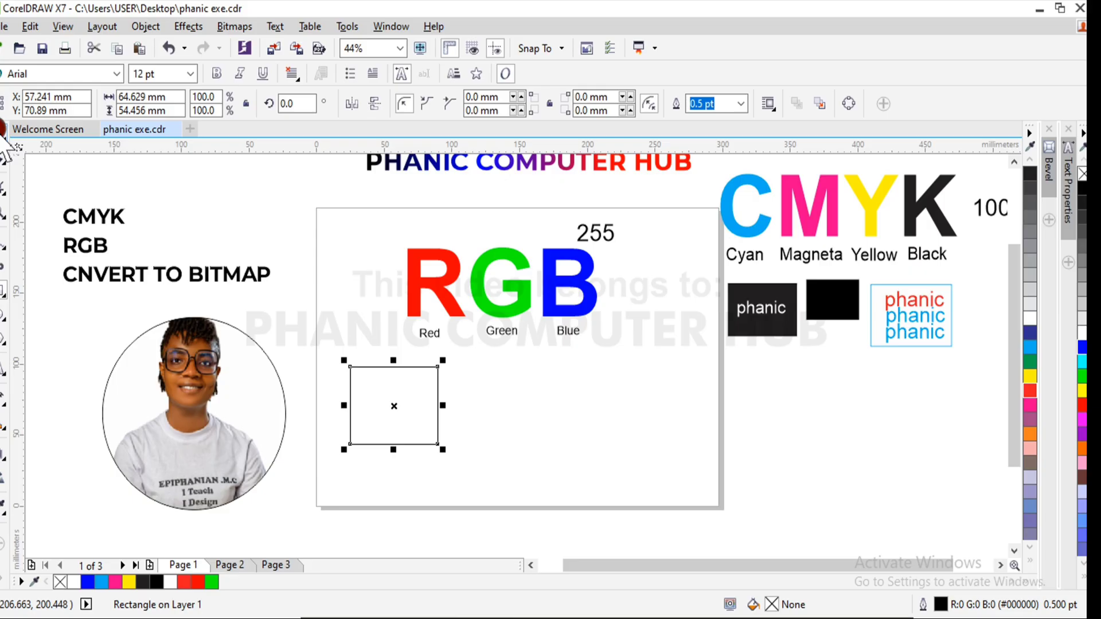
drag(392, 404, 505, 398)
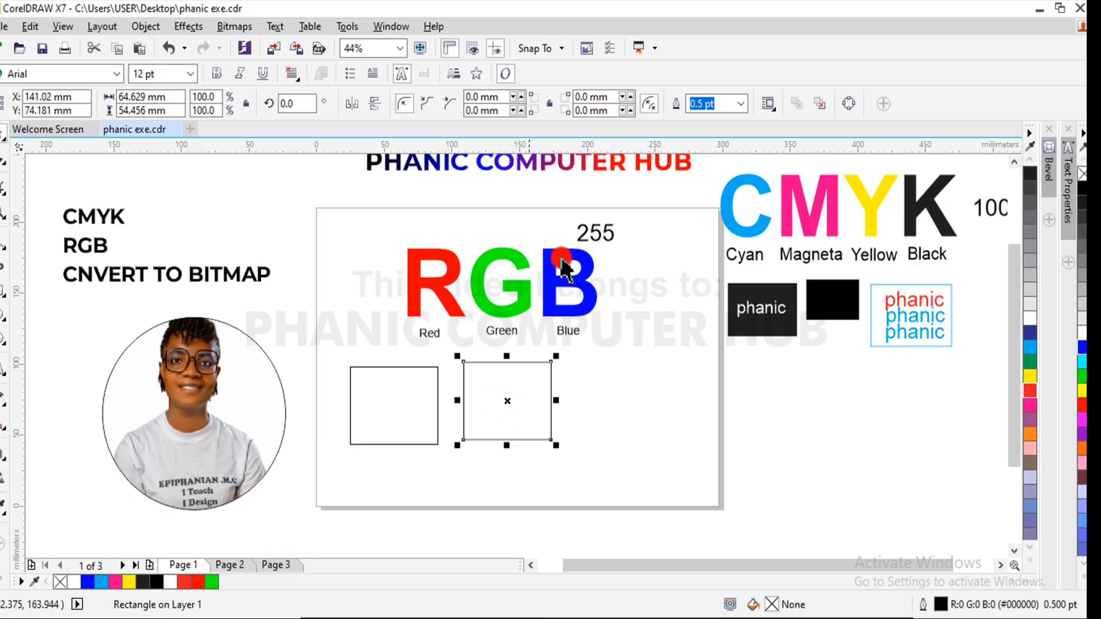
- Fill the original rectangle, centered near X 57 mm, with white, R255 G255 B255
click(436, 414)
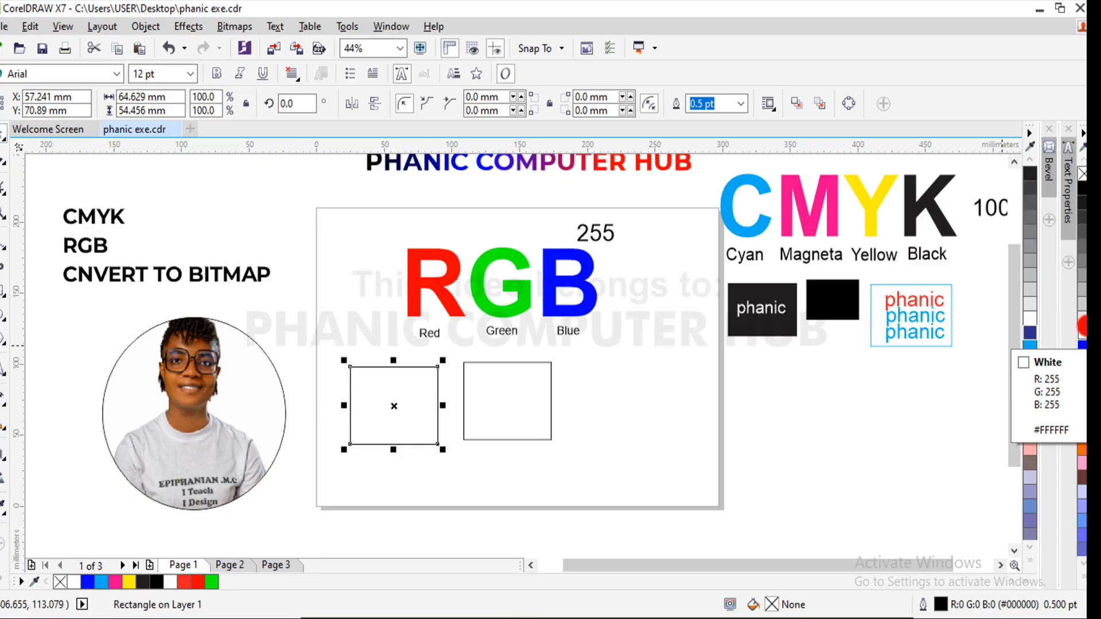
click(1081, 326)
click(792, 428)
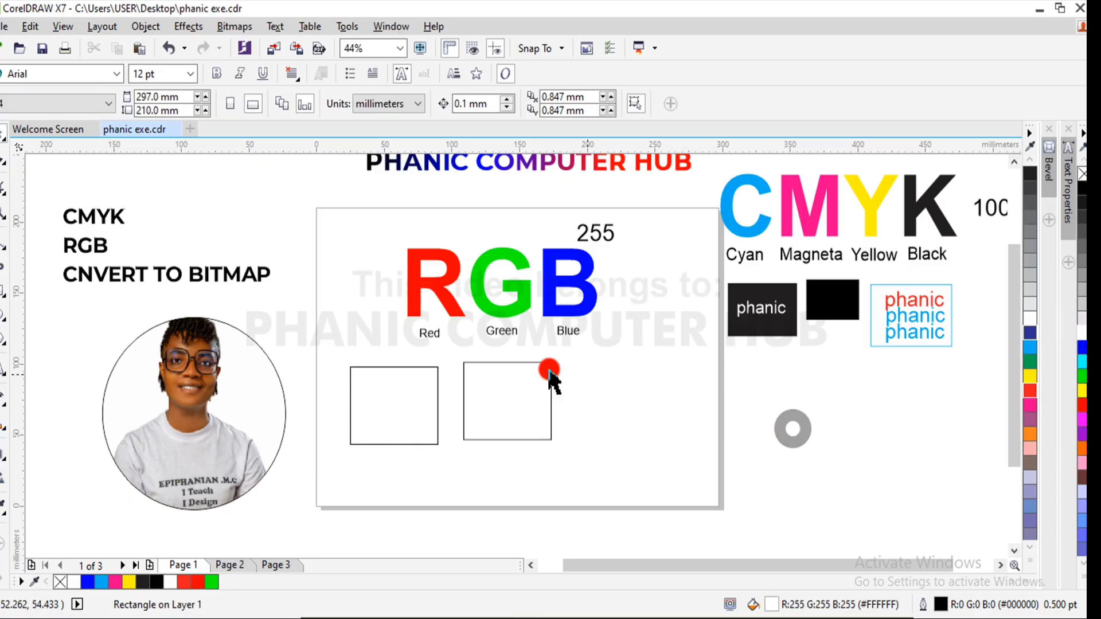
click(419, 407)
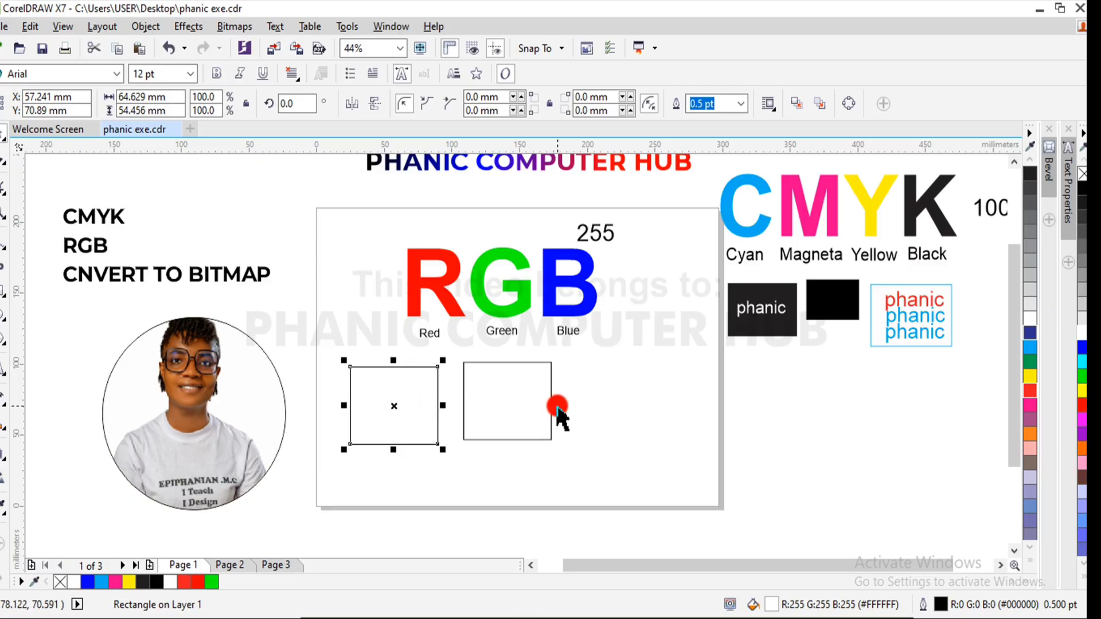
- Fill the rectangle copy, centered near X 141 mm, with black, R0 G0 B0
click(525, 402)
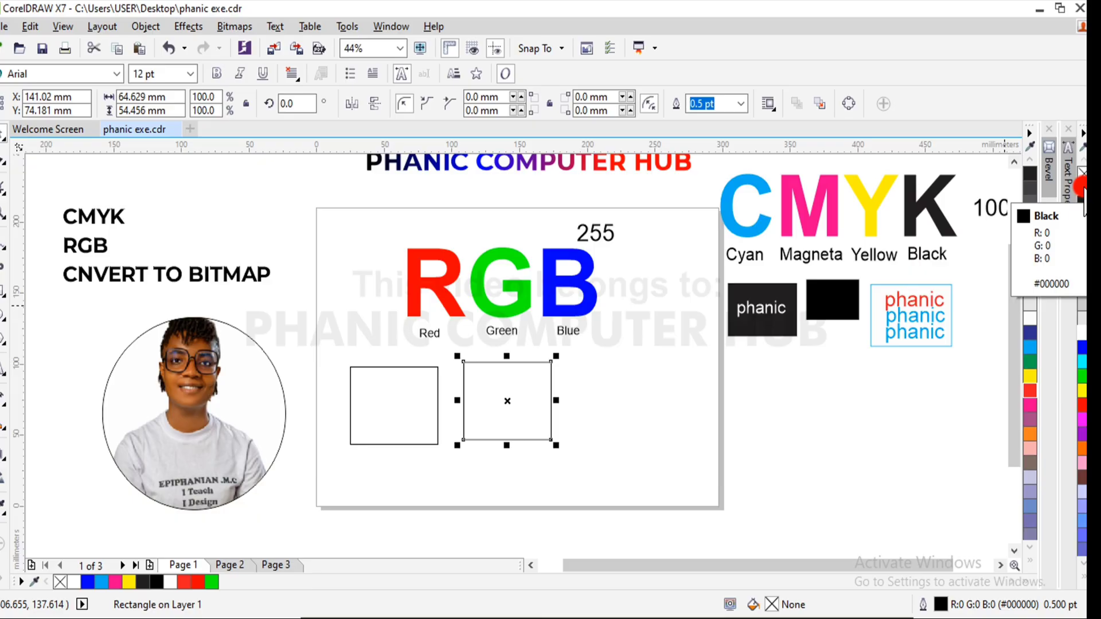
click(1083, 189)
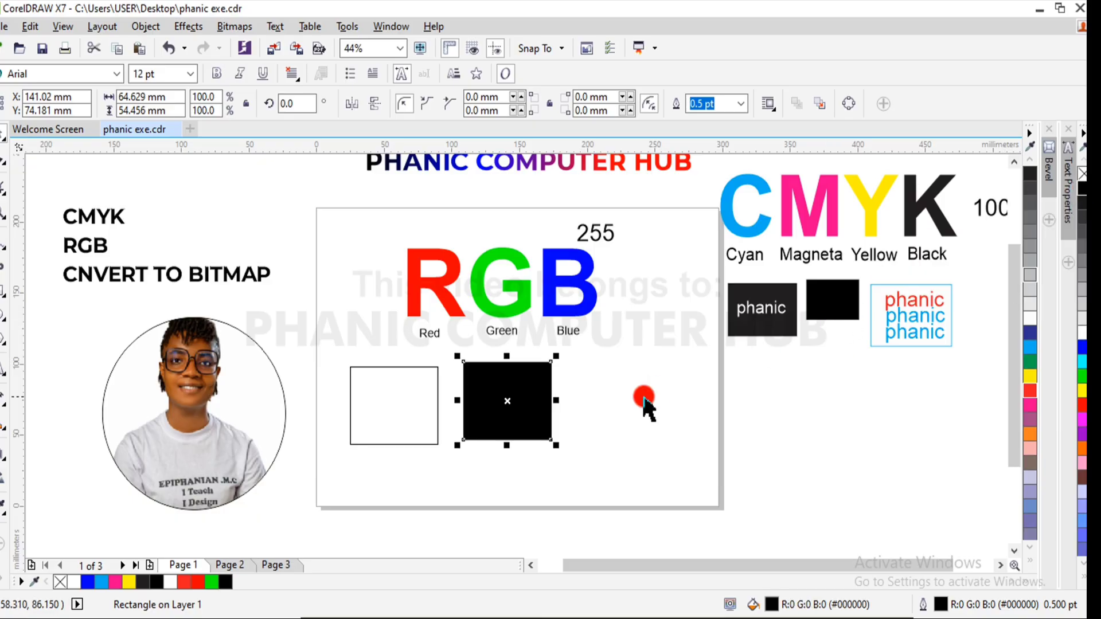
click(838, 446)
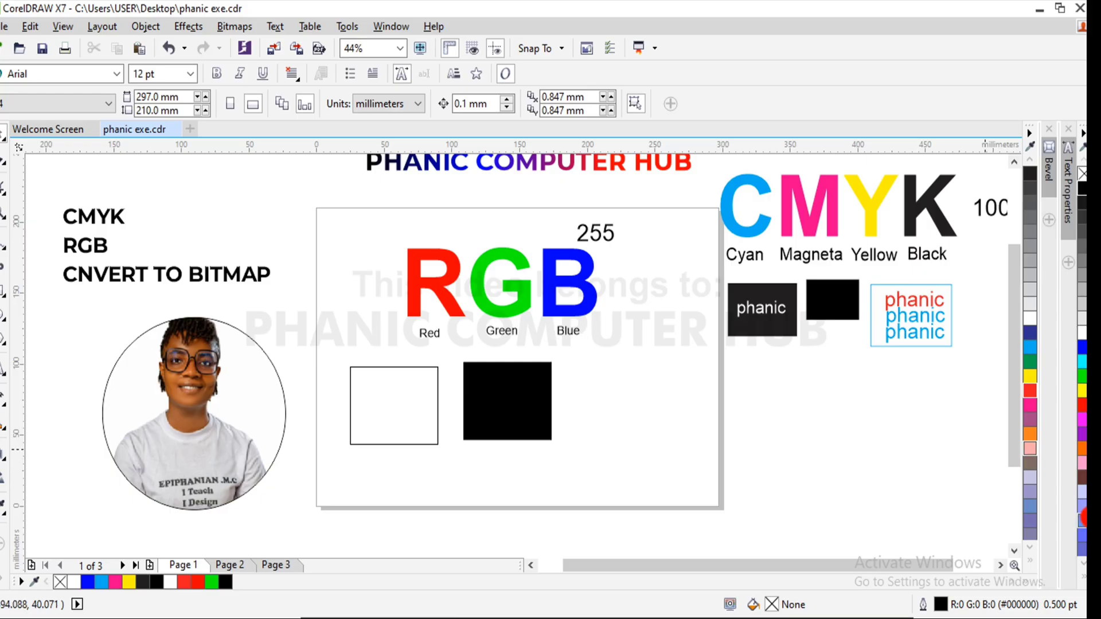
- Compare the swatches in the full RGB and CMYK color palettes without changing the document defaults
click(1082, 572)
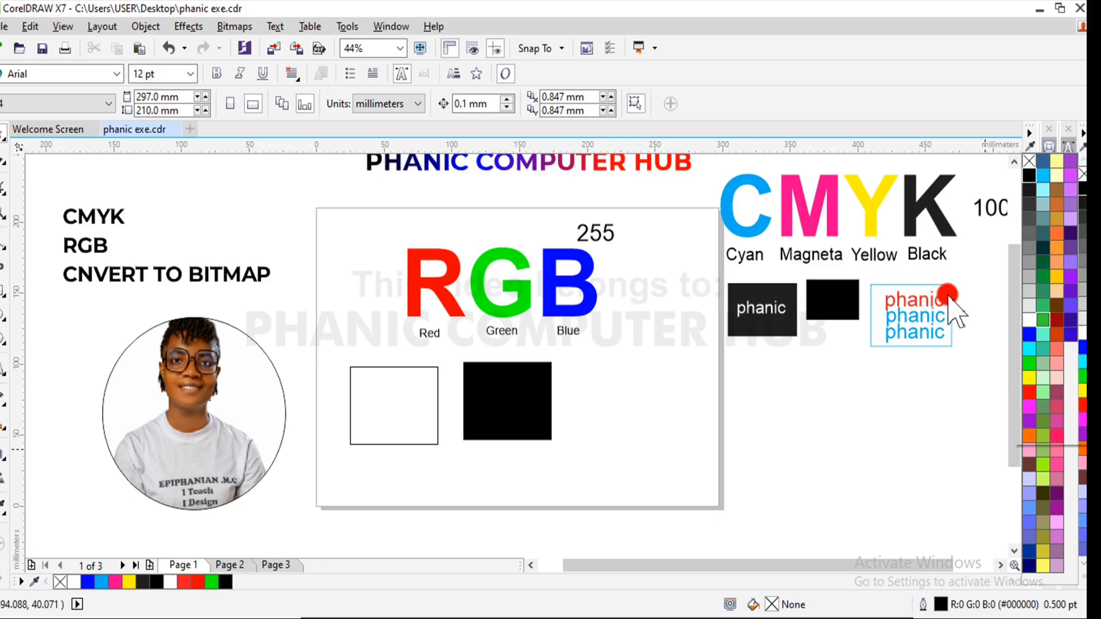
click(980, 312)
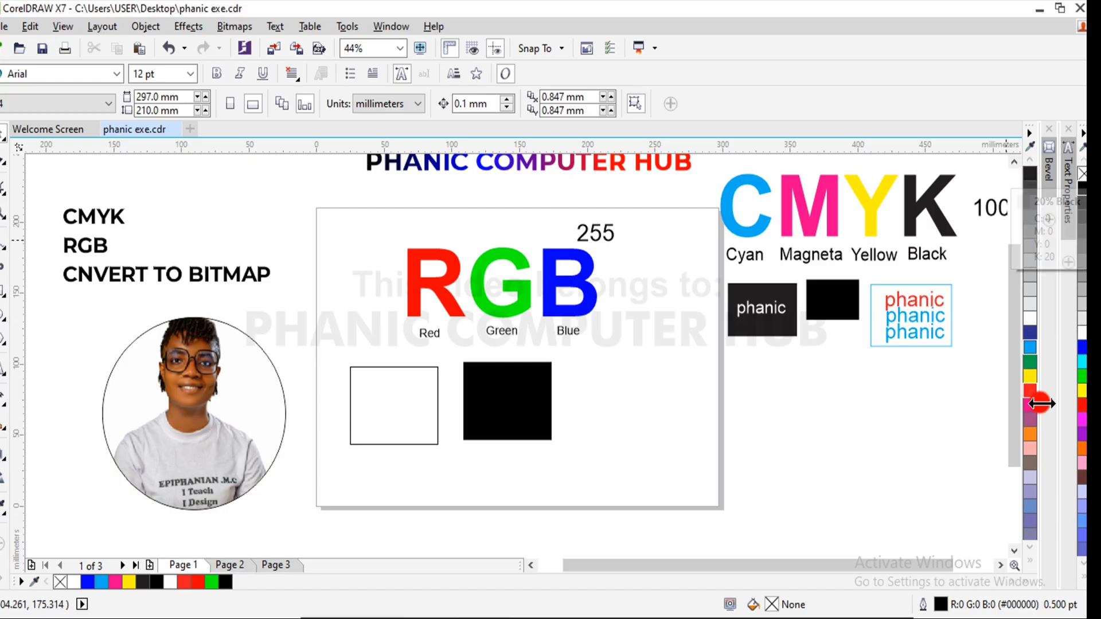
click(1030, 561)
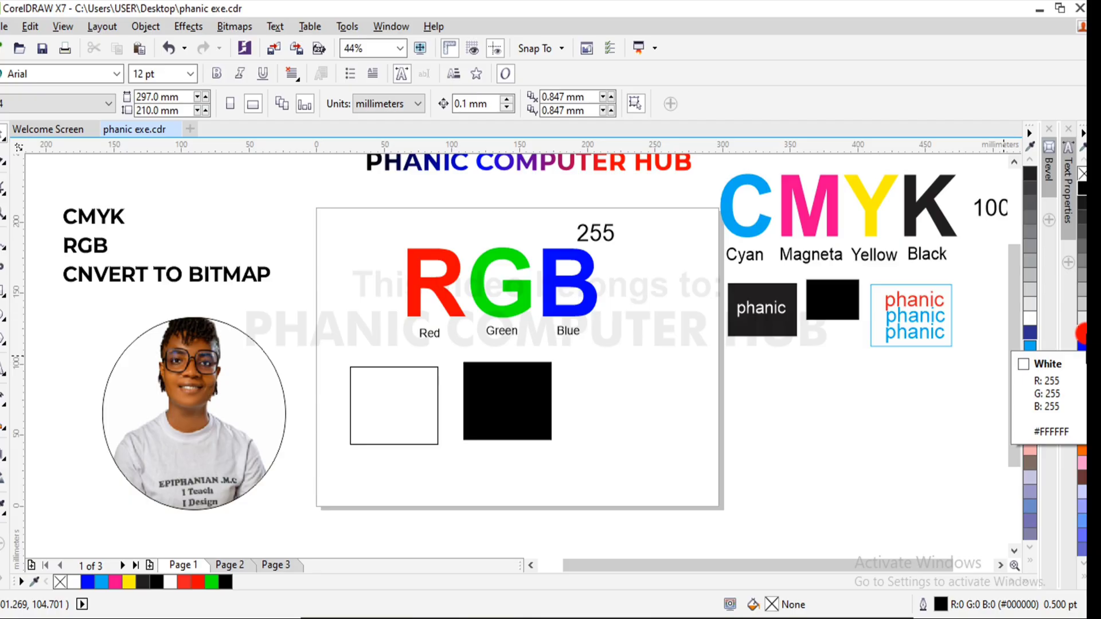
click(1083, 332)
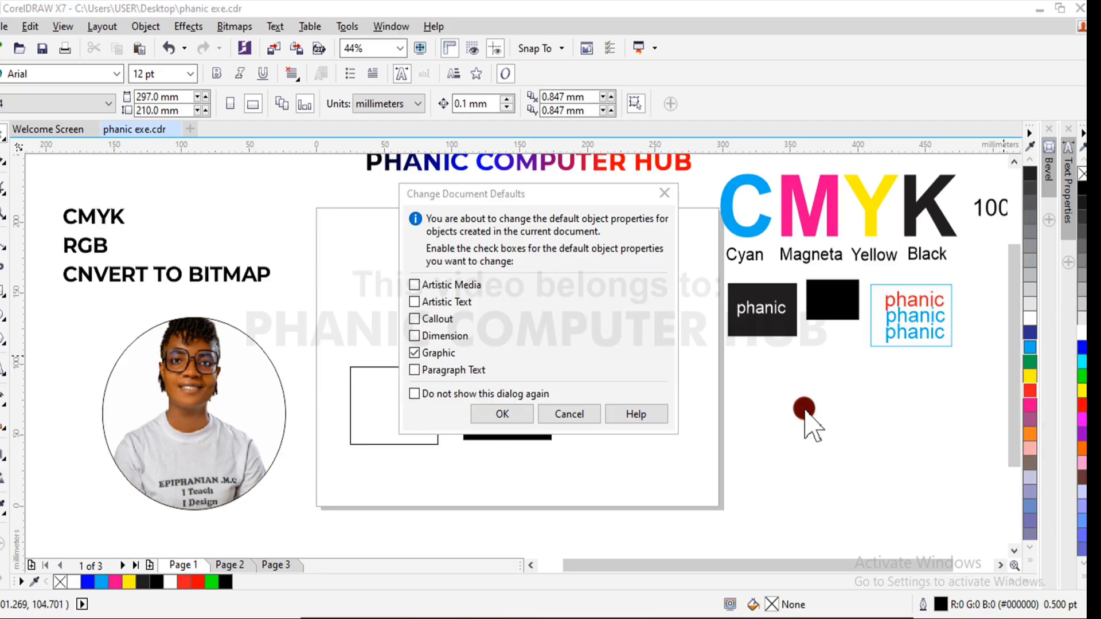
click(663, 192)
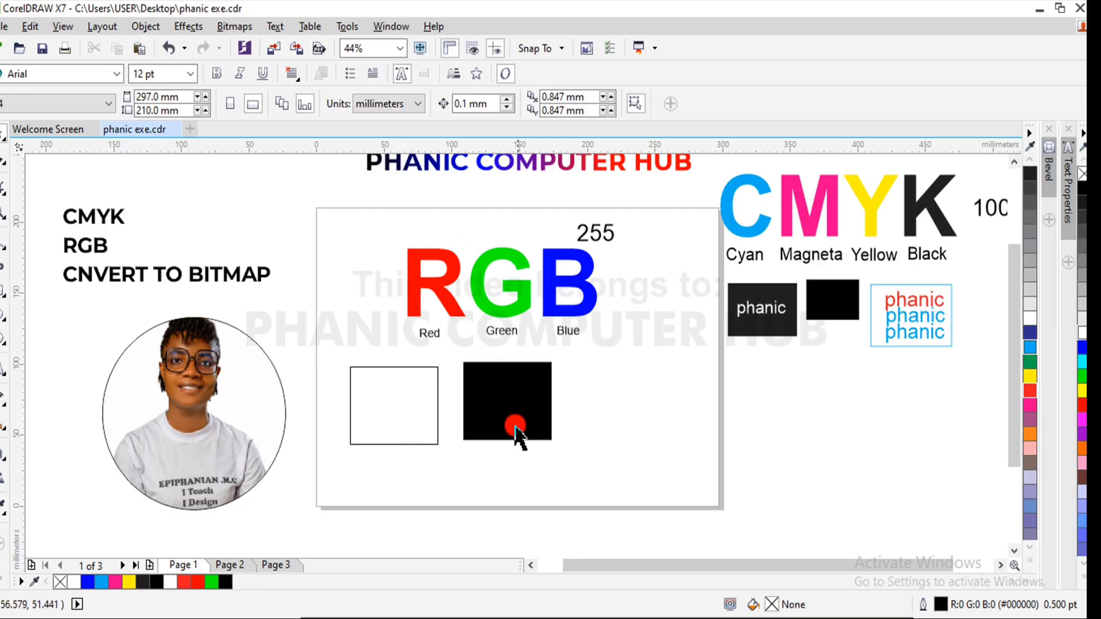
- Inspect the fill values of the RGB and CMYK black rectangles, the cyan-outlined rectangle and the 255 text
click(512, 405)
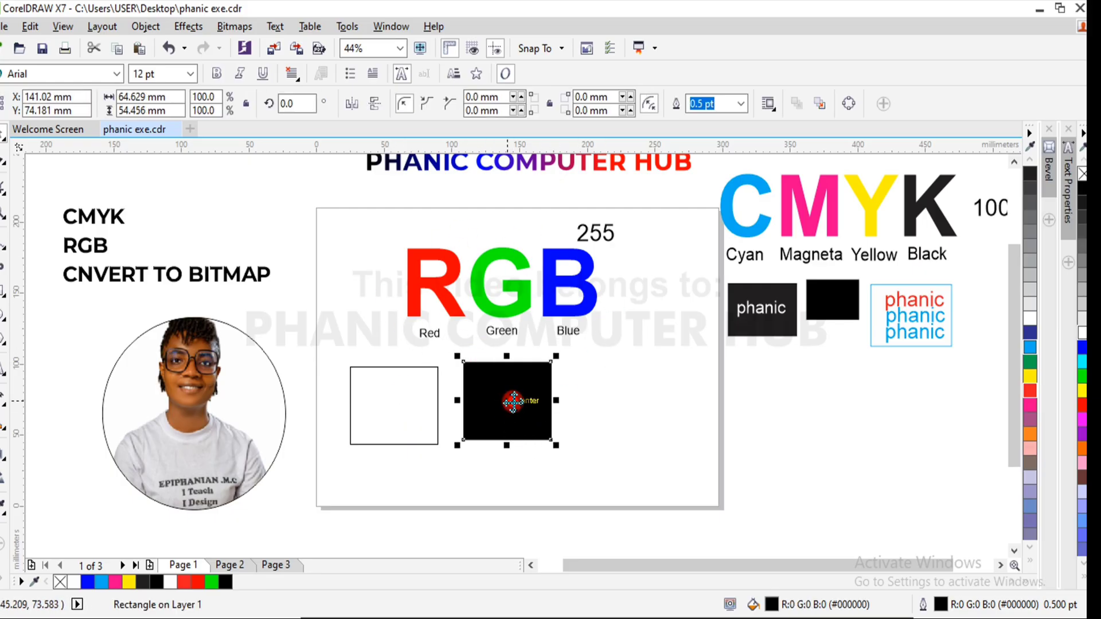
click(774, 440)
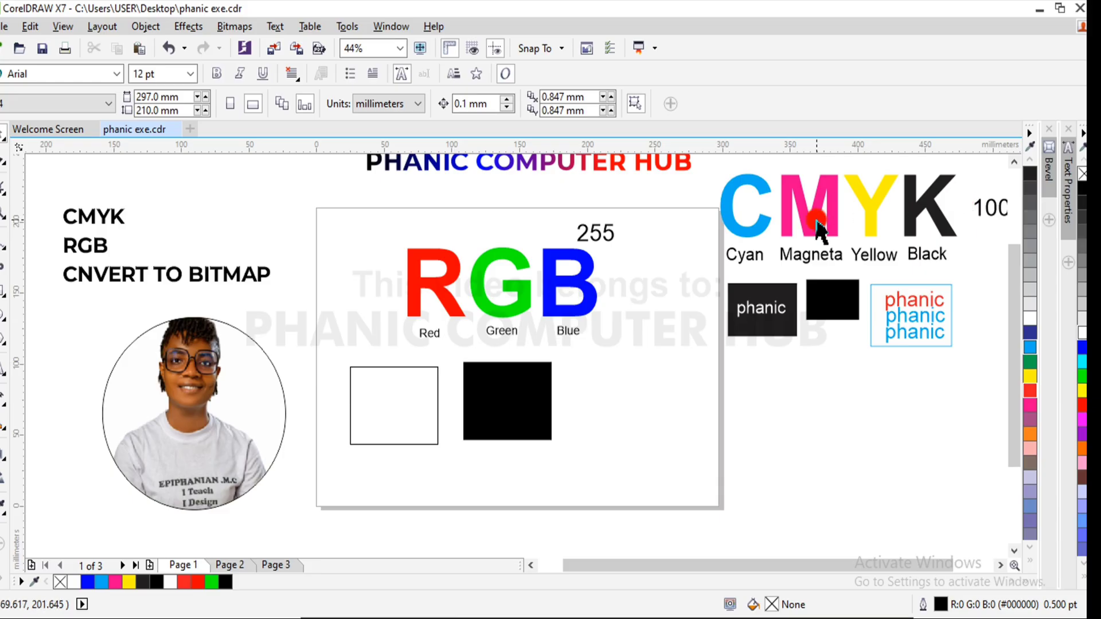
click(834, 304)
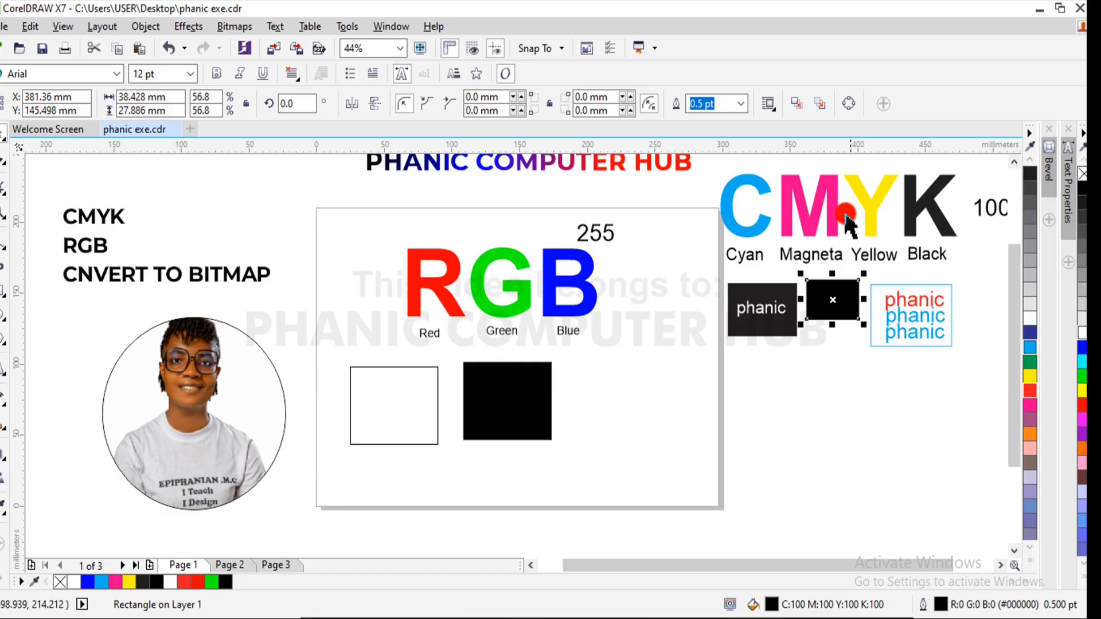
click(950, 294)
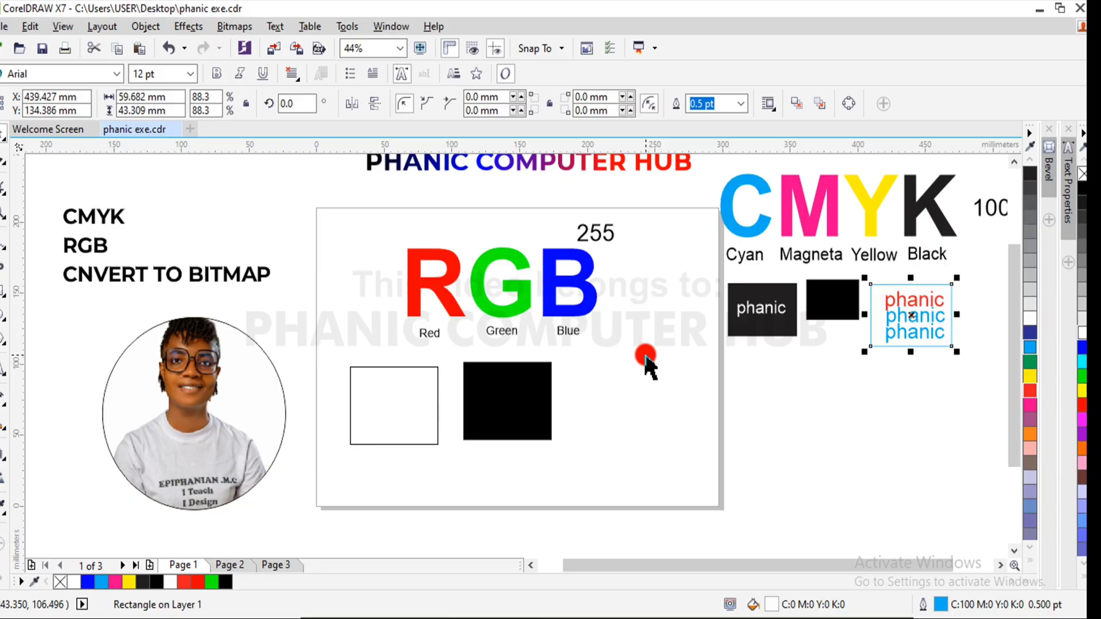
click(609, 232)
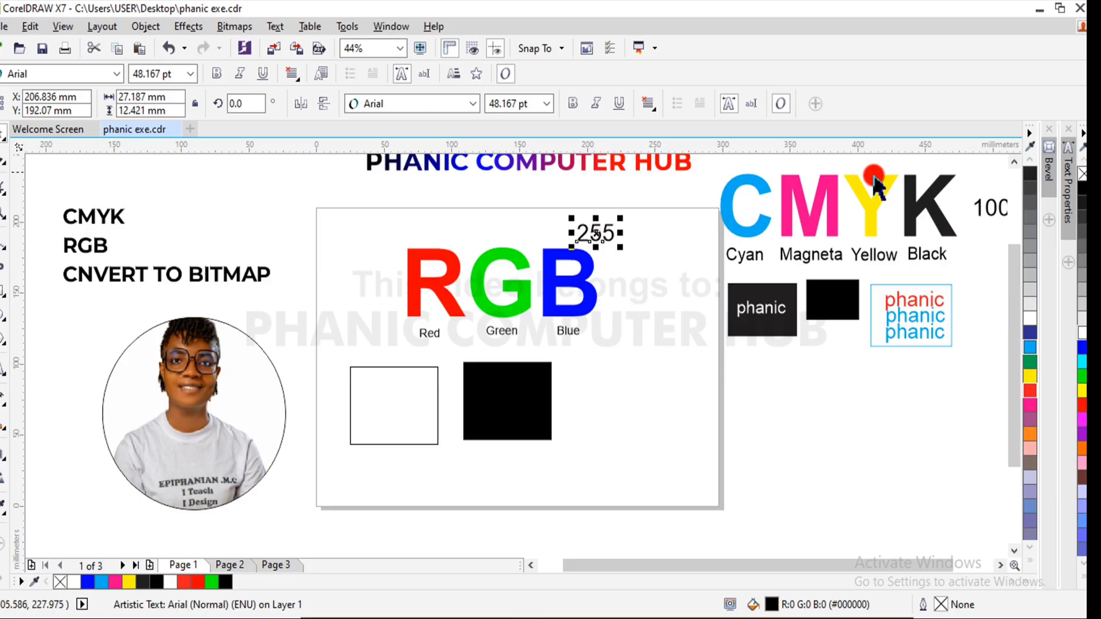
- Move the 100 text right beside the letter K of the CMYK heading, near X 480 mm, Y 215 mm
click(998, 211)
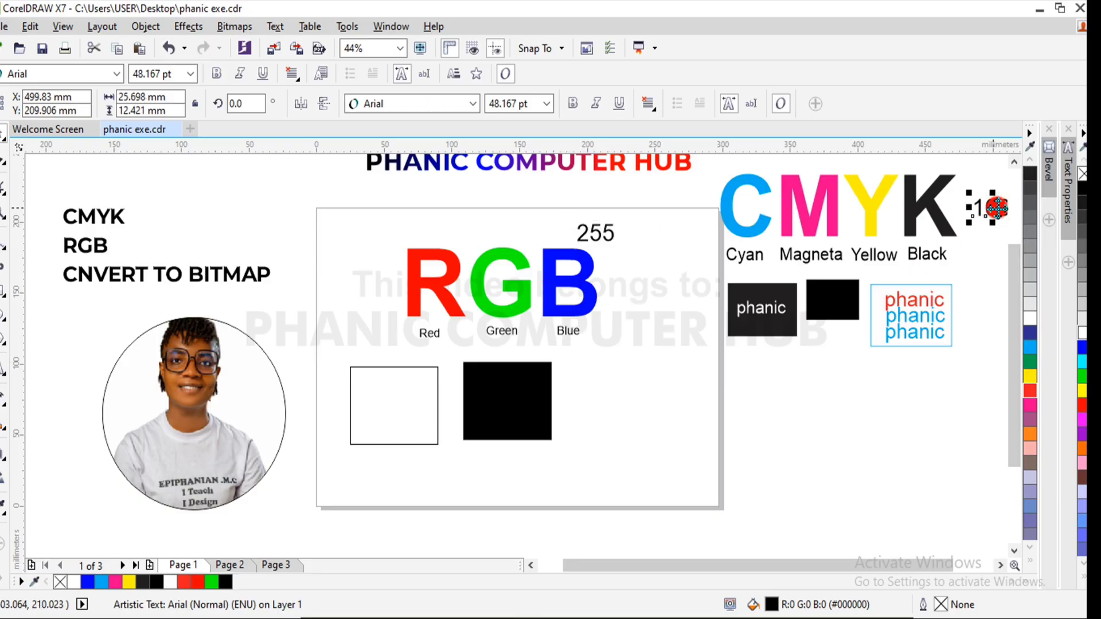
drag(998, 211, 967, 199)
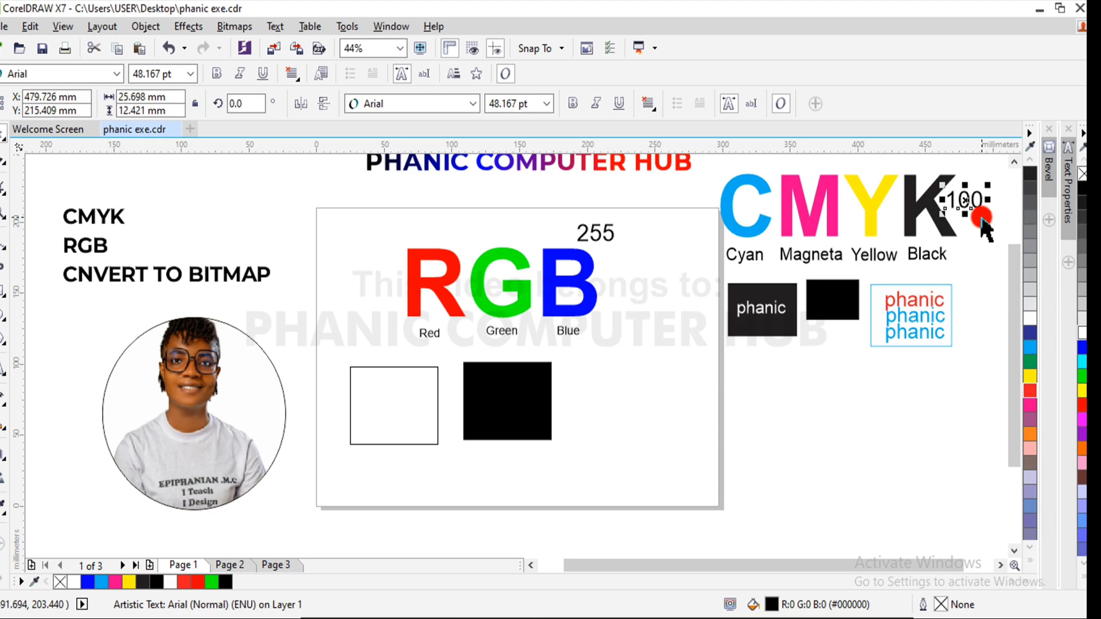
click(605, 339)
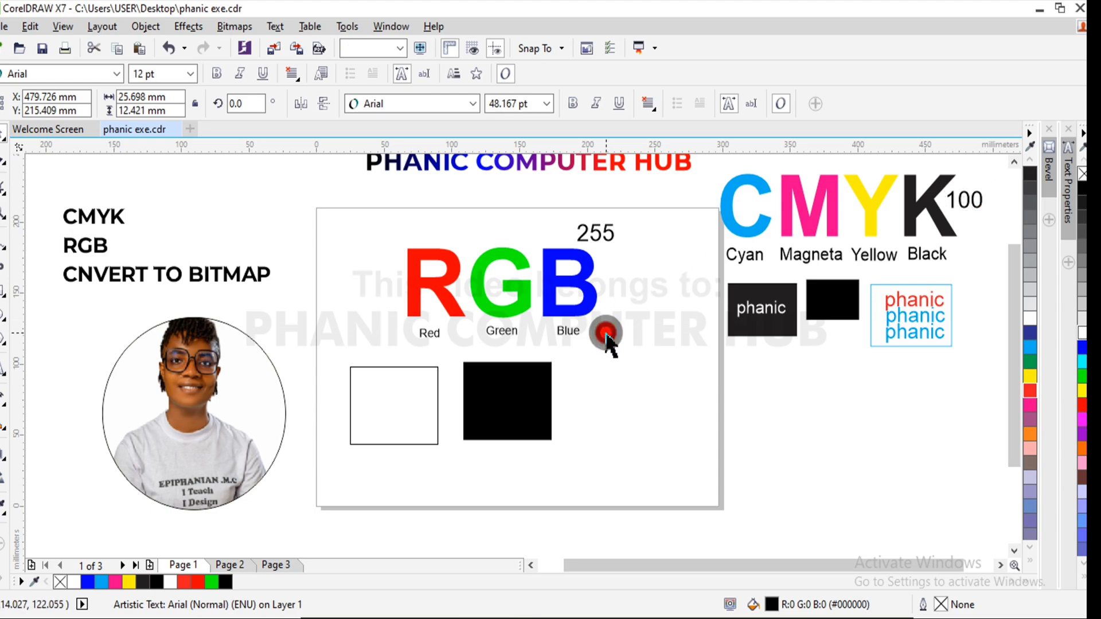
- Fill the 255 text above the RGB heading with CMYK blue, C100 M100 Y0 K0
click(519, 299)
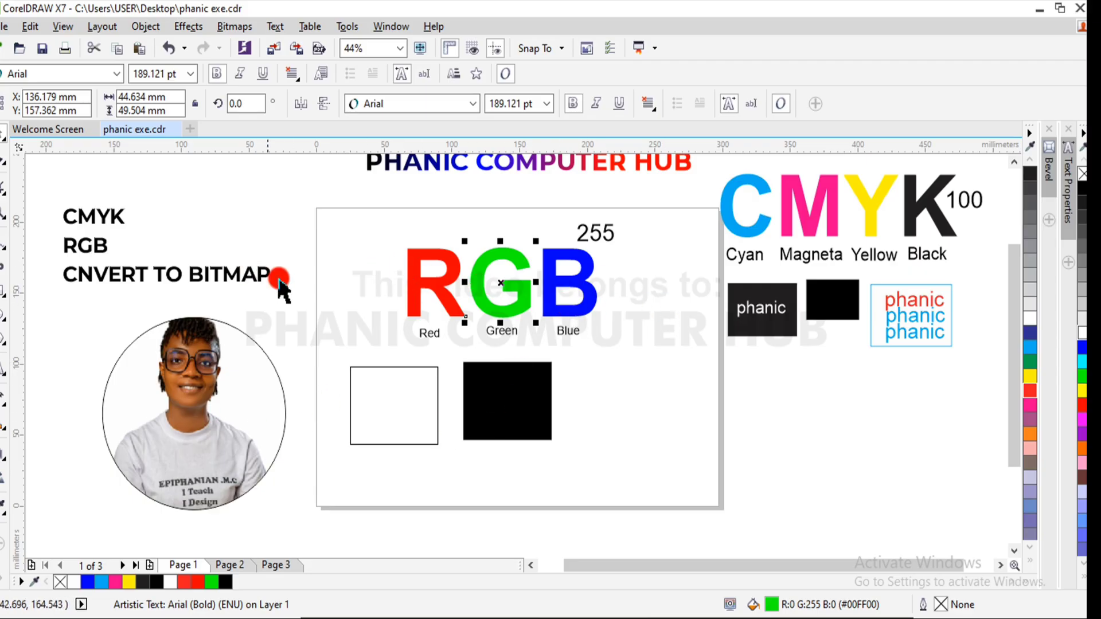
click(608, 232)
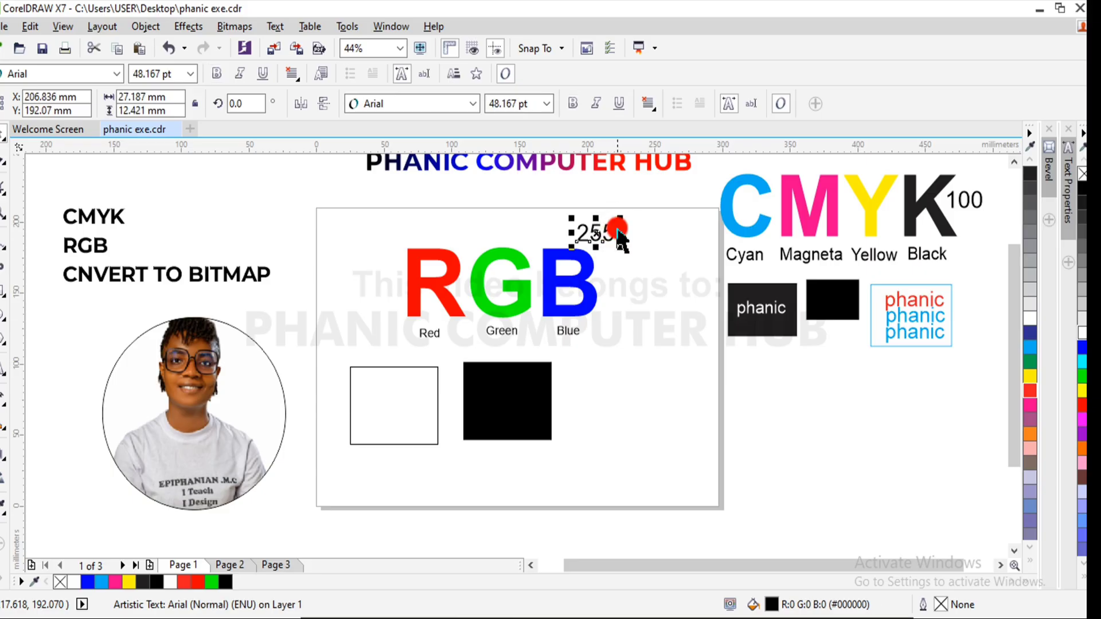
click(1030, 332)
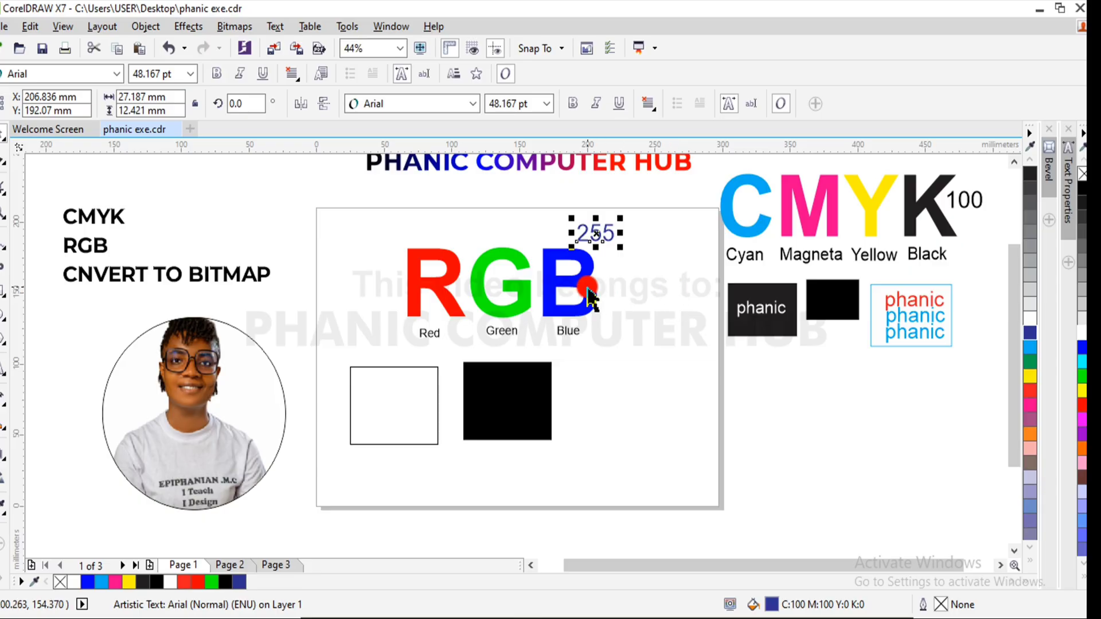
click(590, 291)
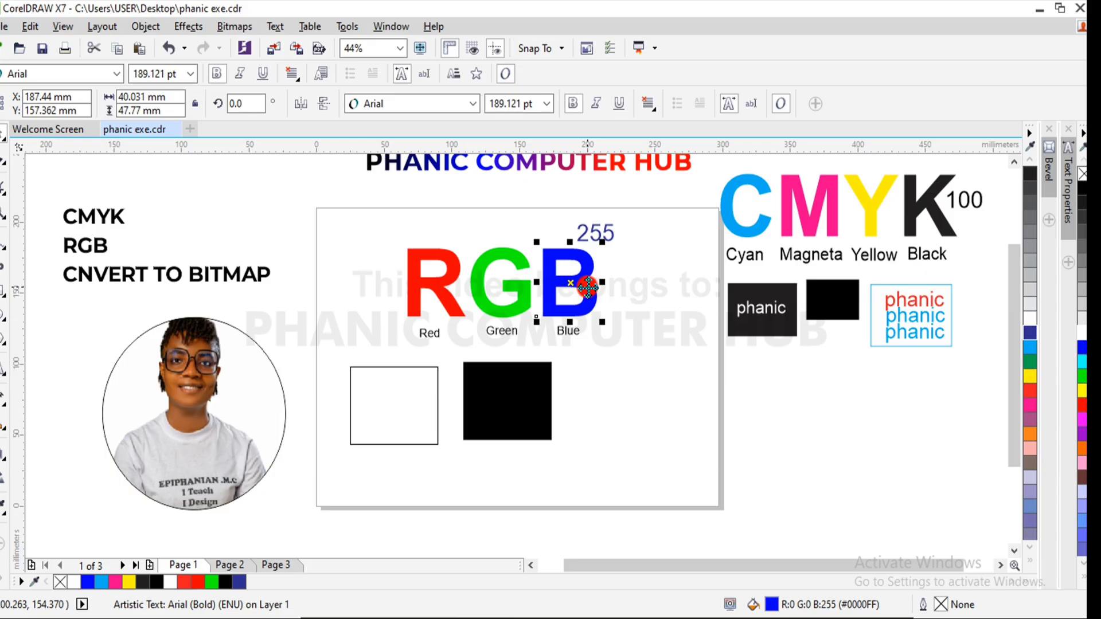
- Place two copies of the black rectangle side by side, near X 255 mm, Y 33 mm and X 330 mm, Y 36 mm
click(520, 401)
drag(523, 415, 778, 464)
key(space)
click(670, 454)
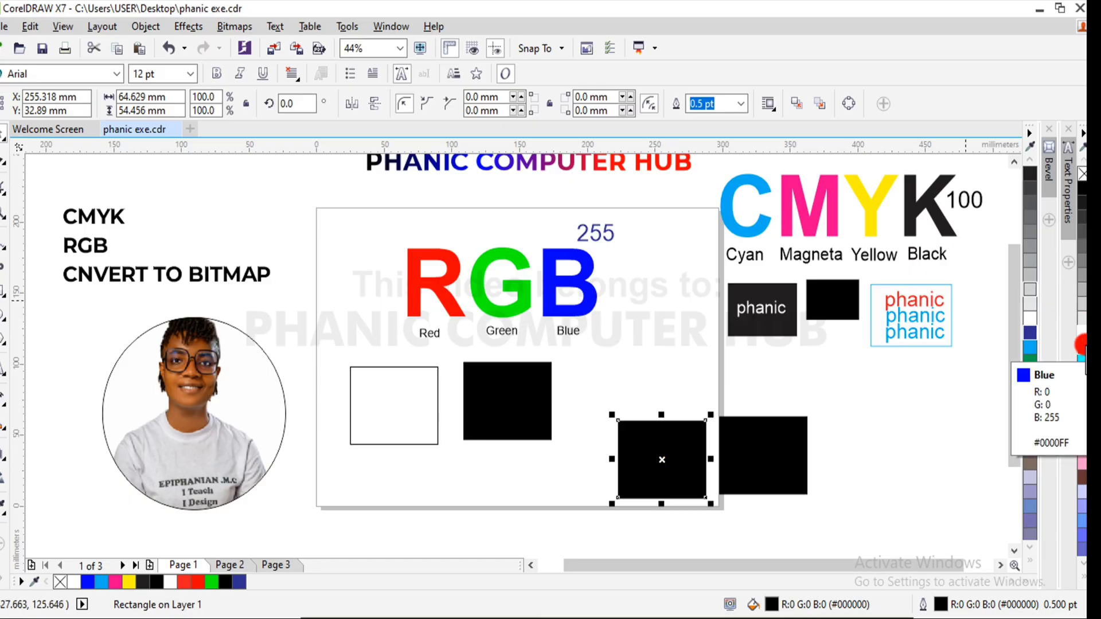
- Fill the copy inside the page with RGB blue, R0 G0 B255, and the copy outside it with CMYK blue, C100 M100 Y0 K0
click(1082, 346)
click(788, 454)
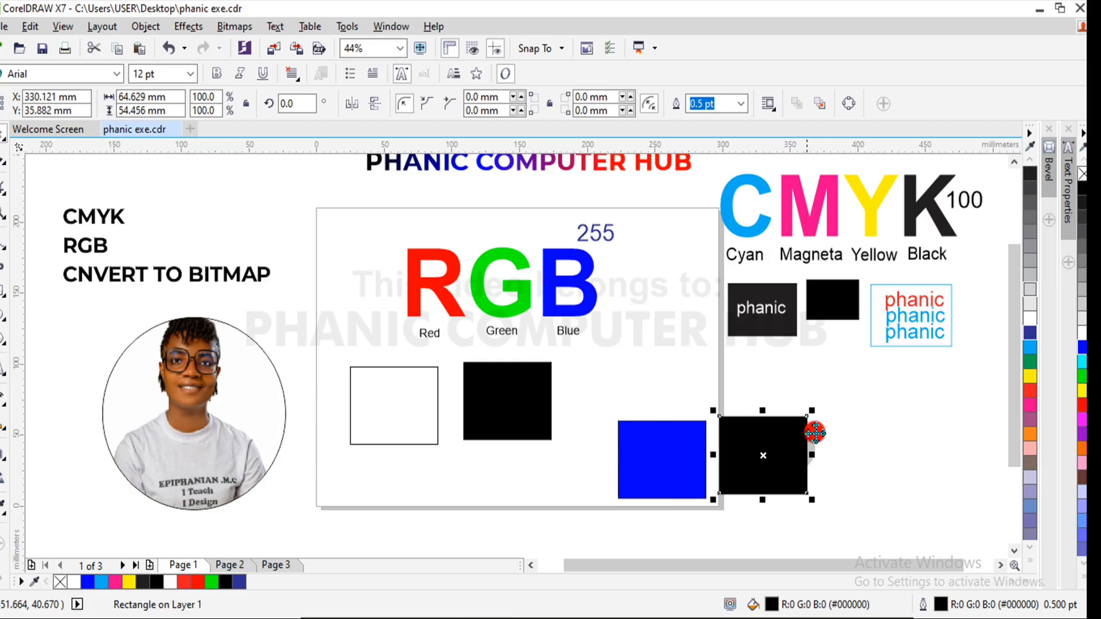
click(1031, 333)
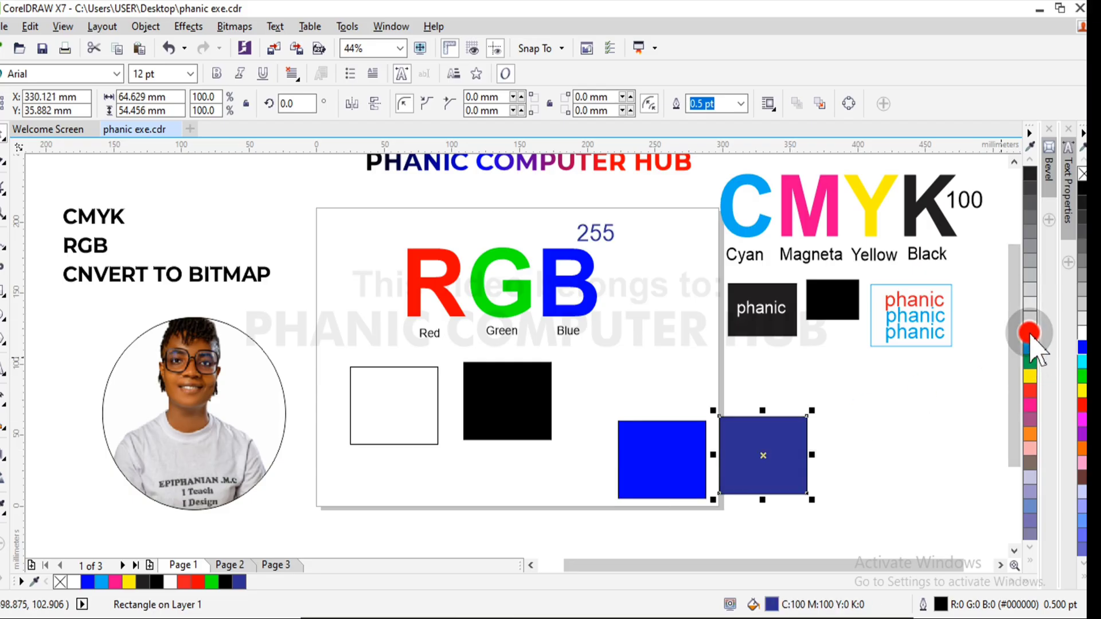
click(873, 405)
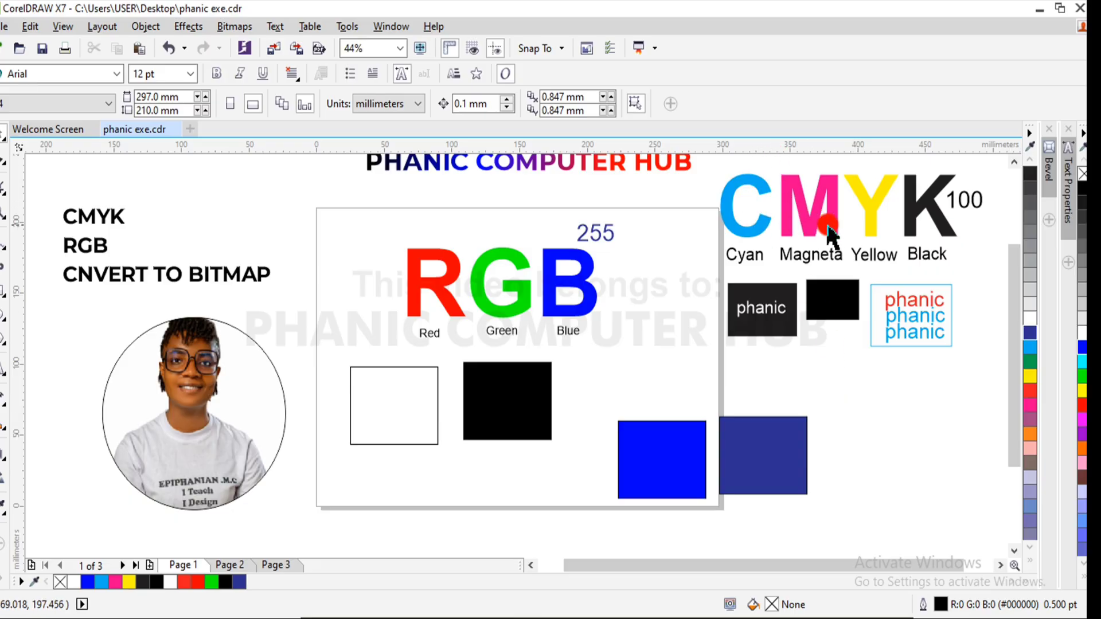
- Delete the two blue comparison rectangles
drag(828, 414, 587, 531)
key(Delete)
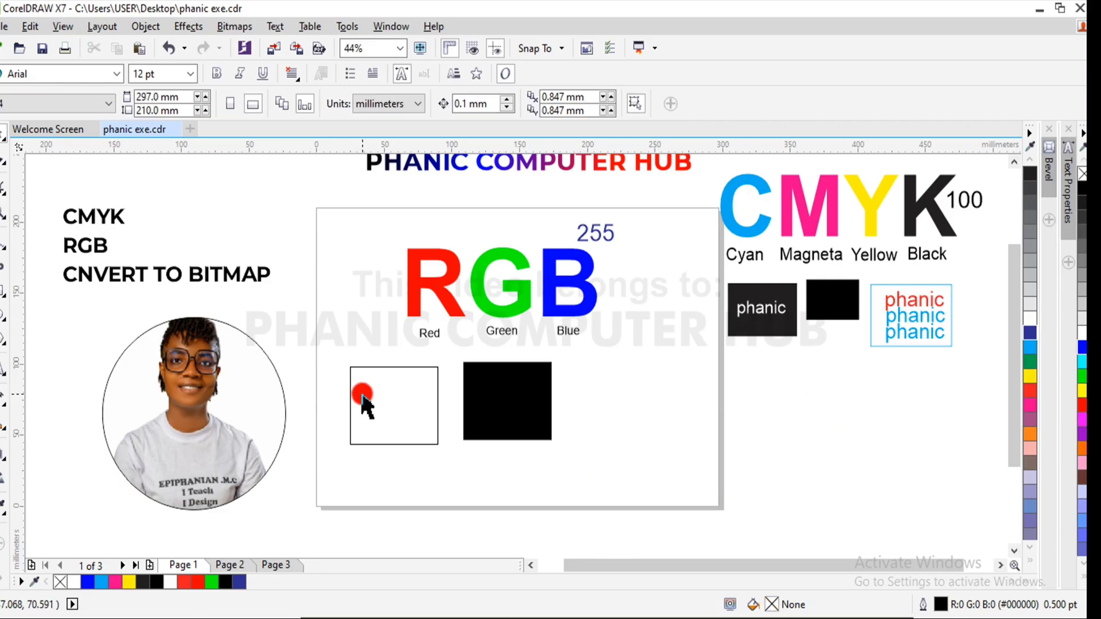
- Add the text "Social media" above the letter R of the RGB heading and make it bold
click(3, 365)
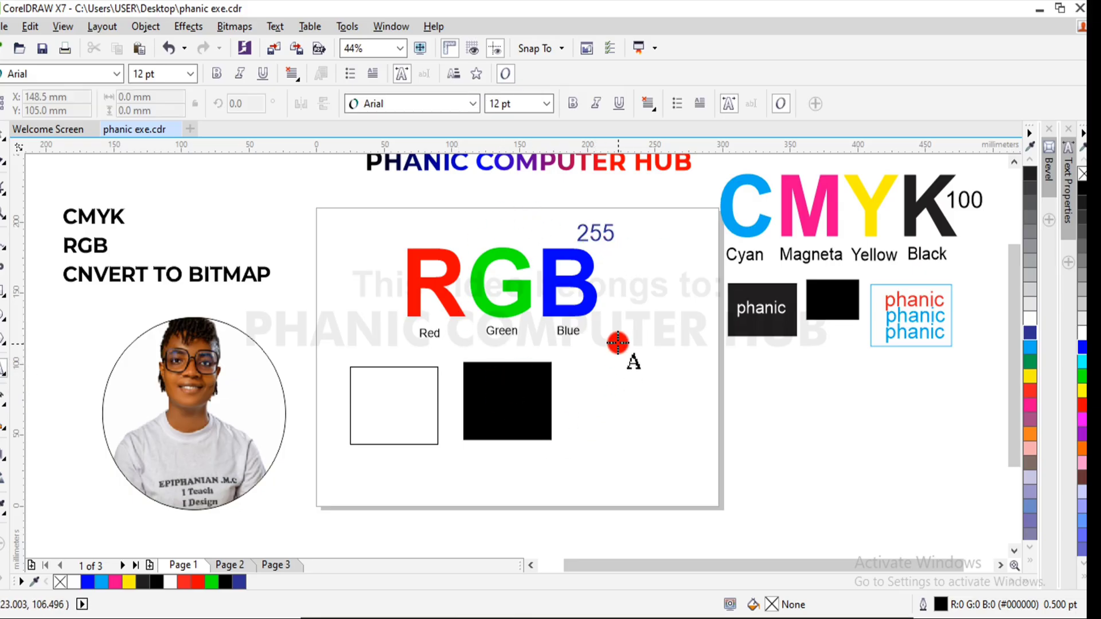
click(417, 218)
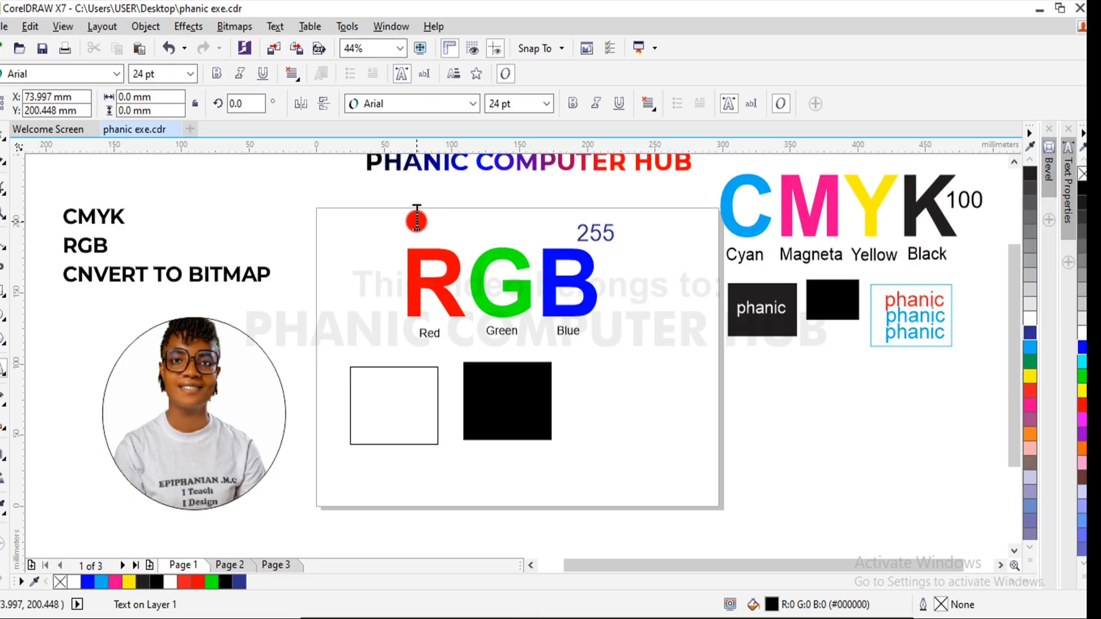
text(Soci)
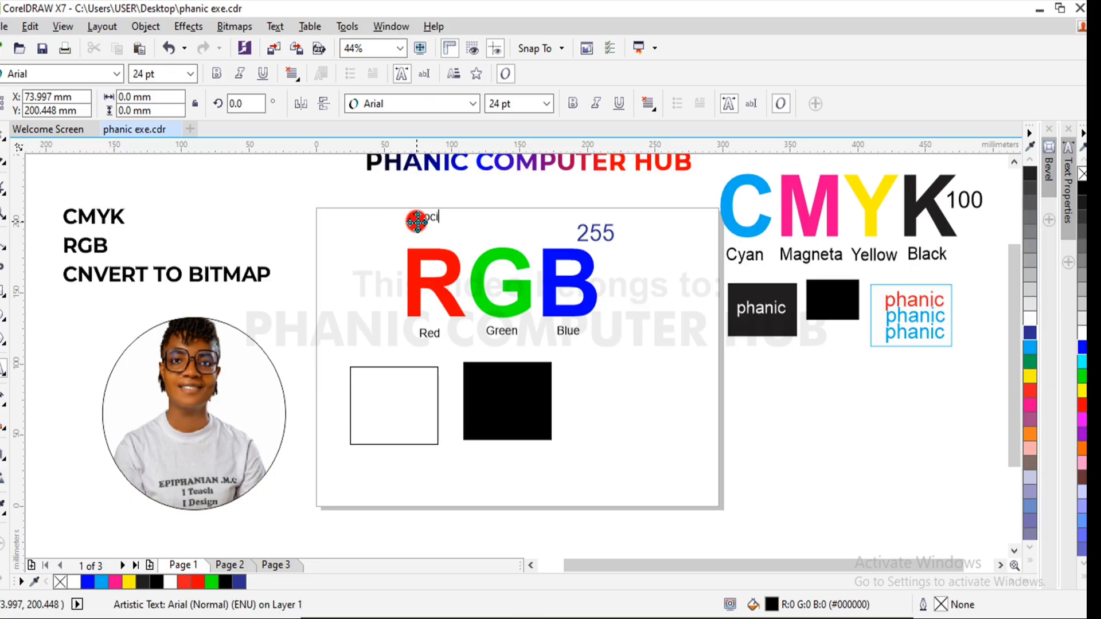
text(al media)
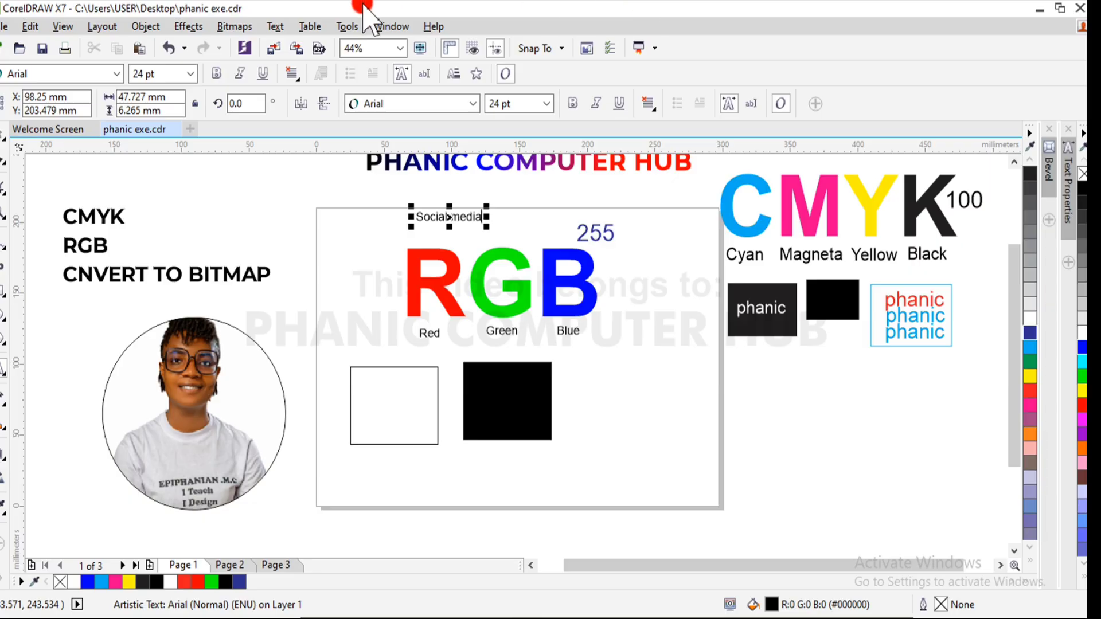
click(2, 132)
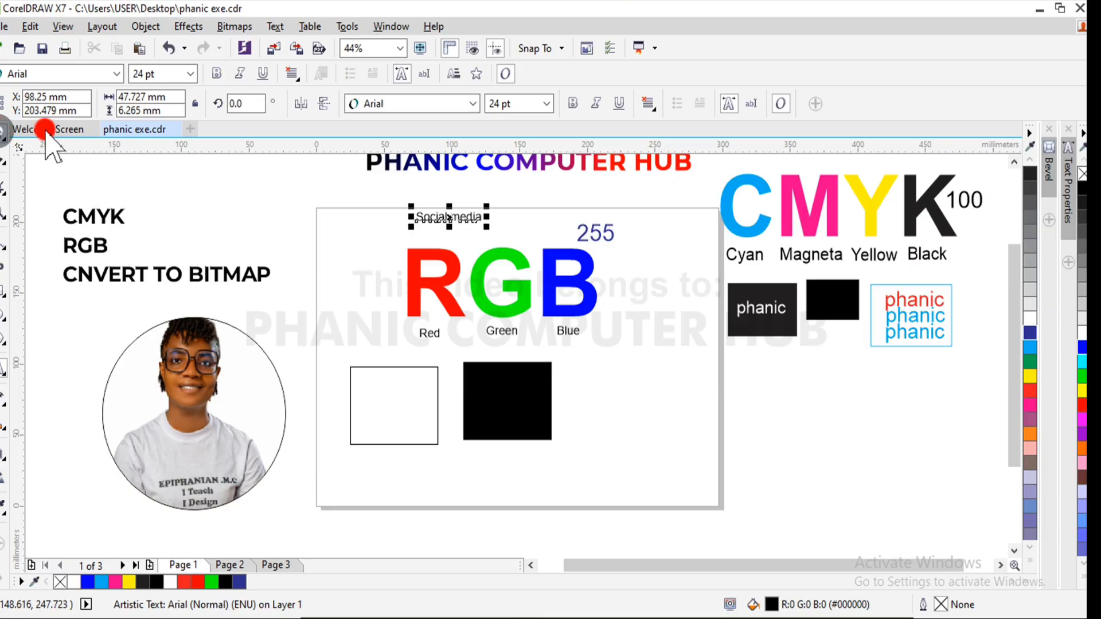
click(572, 103)
- Place a copy of the Social media text above the CMYK heading and change the copy to "PRINTING"
drag(451, 215, 796, 166)
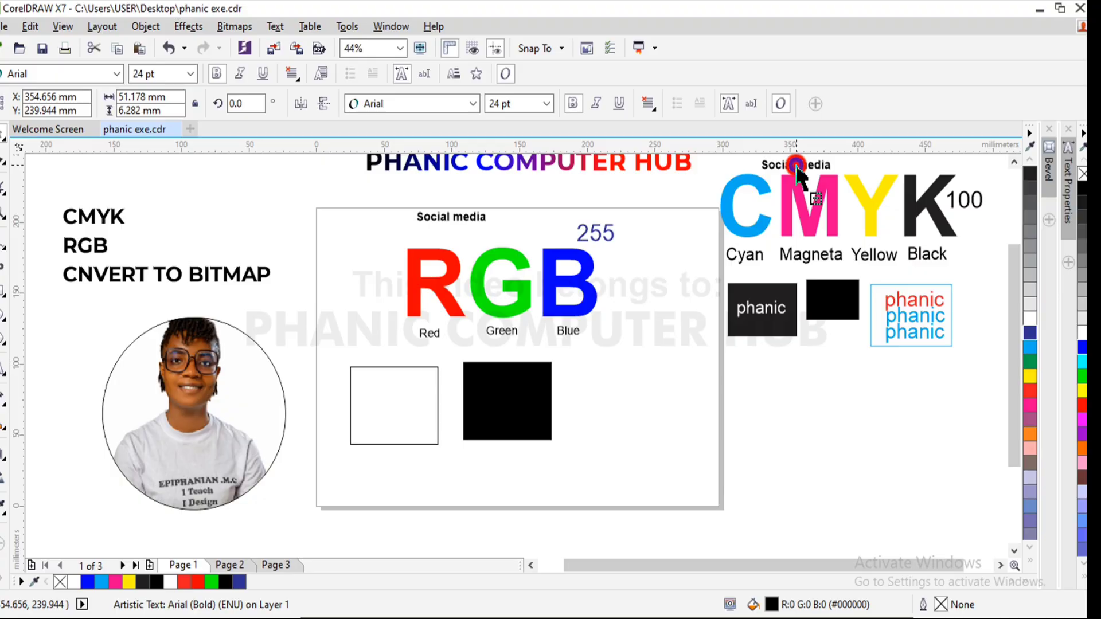
click(1014, 163)
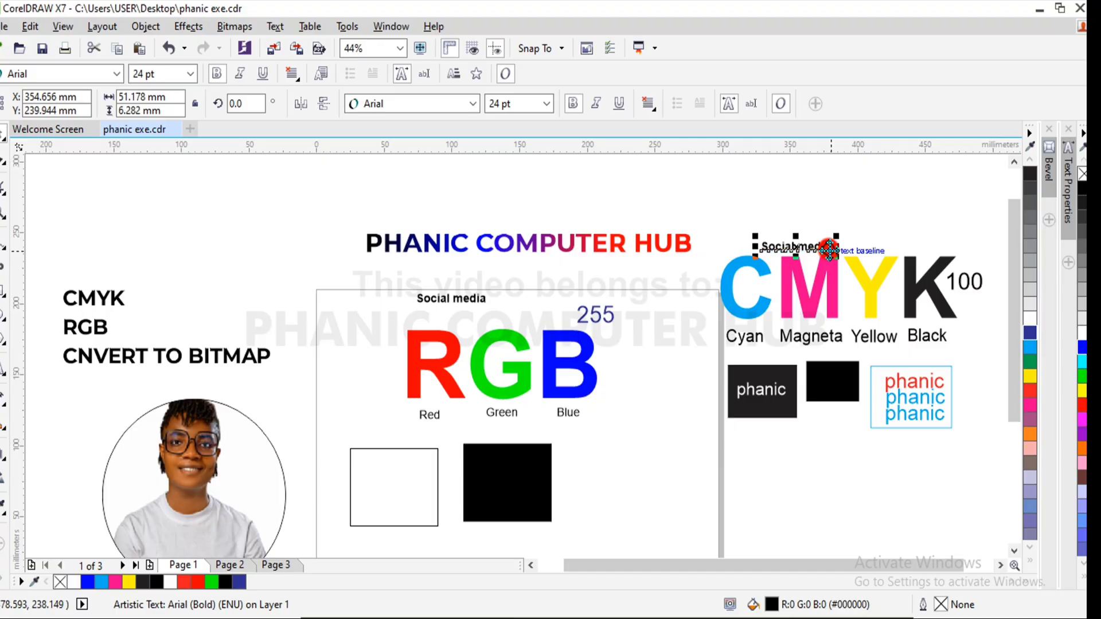
double_click(829, 250)
drag(829, 250, 751, 257)
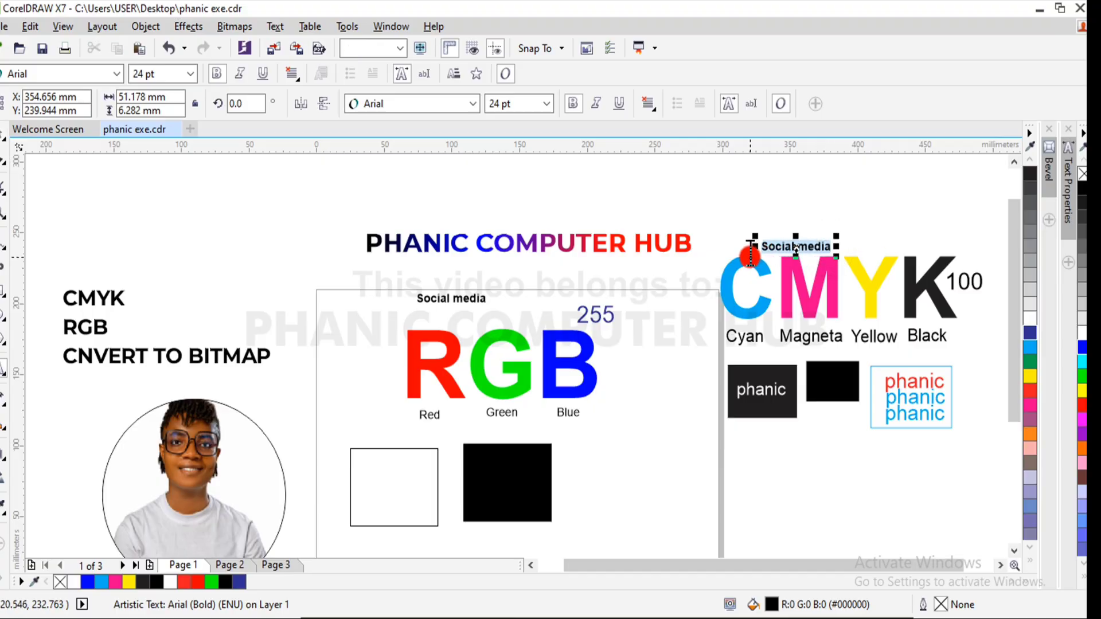
text(P)
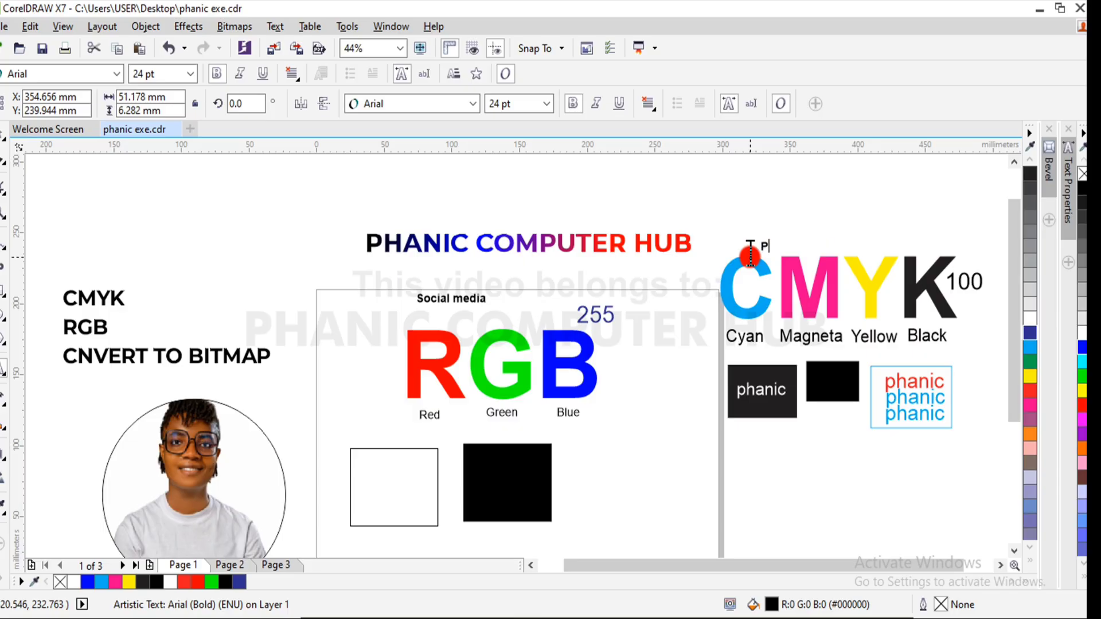
text(RINTING)
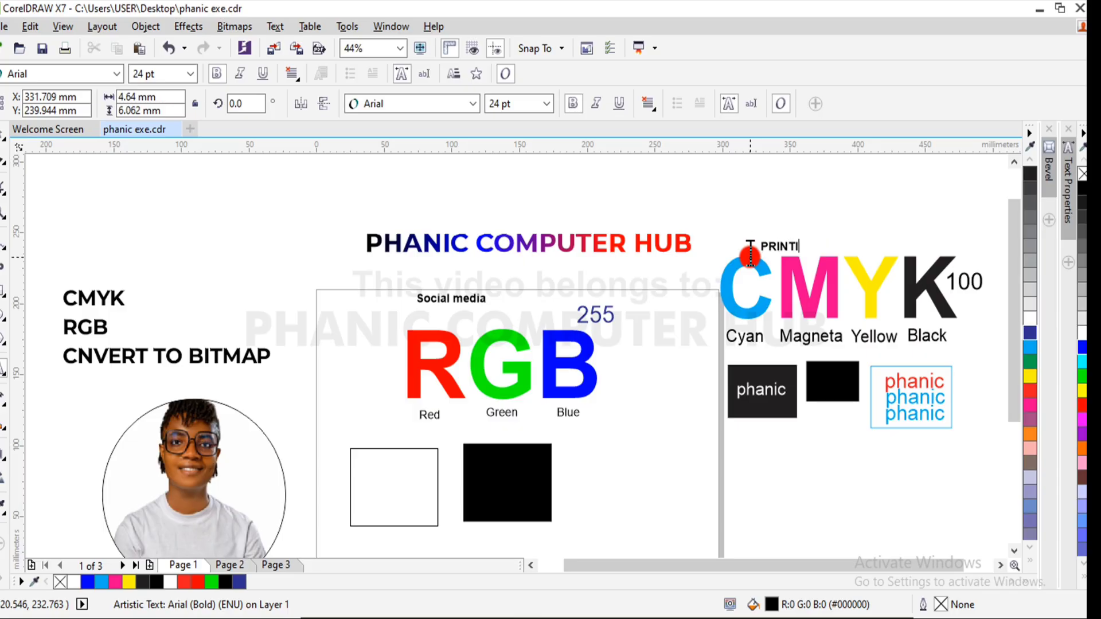
click(2, 132)
click(245, 280)
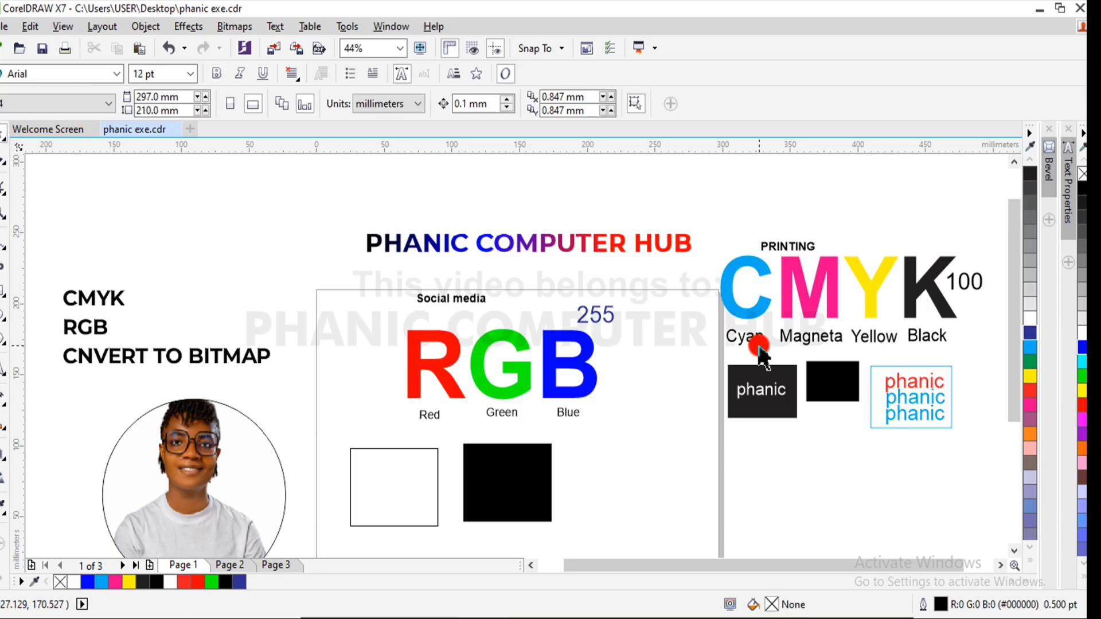
mouse_move(1011, 279)
mouse_down()
mouse_move(1014, 359)
mouse_move(1012, 292)
mouse_up()
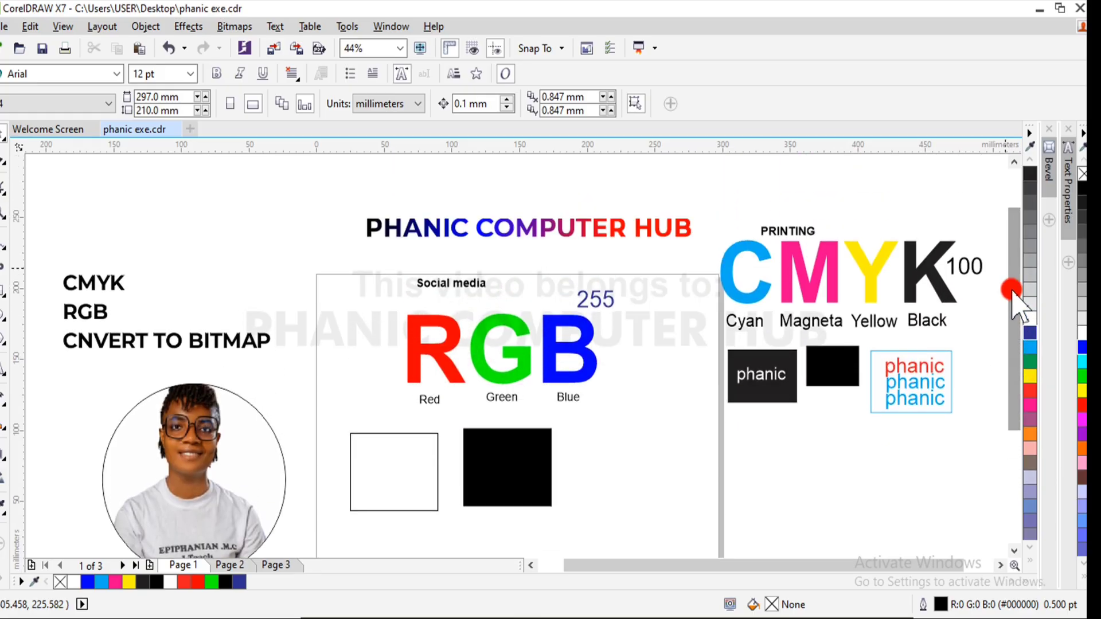
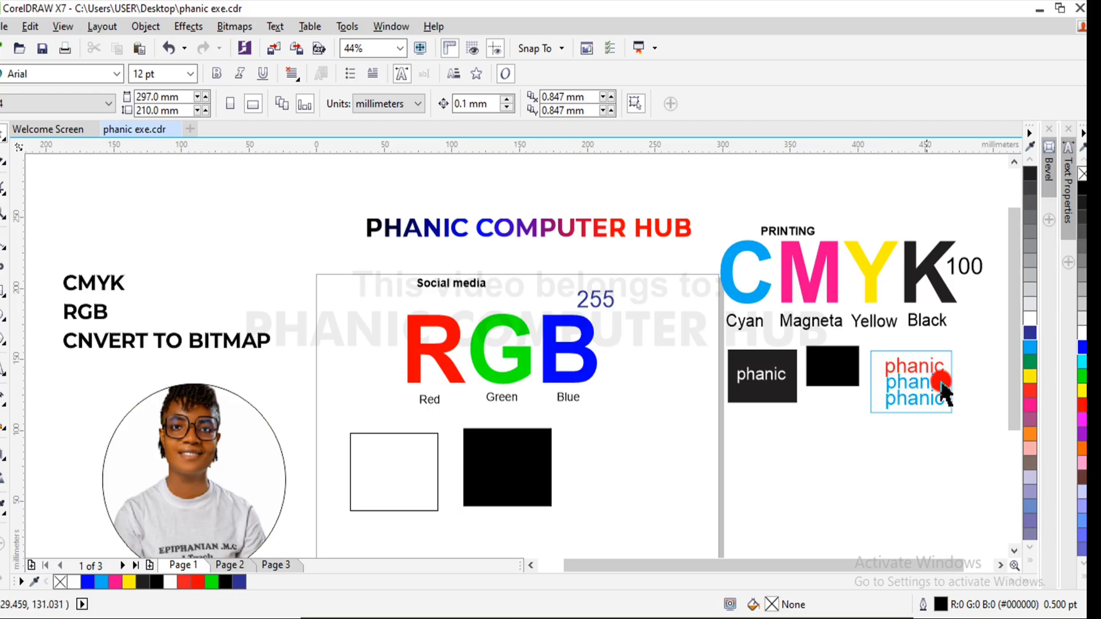
- Inspect the fill colors of the red and cyan "phanic" texts in the cyan-outlined sample rectangle below the CMYK heading
click(914, 367)
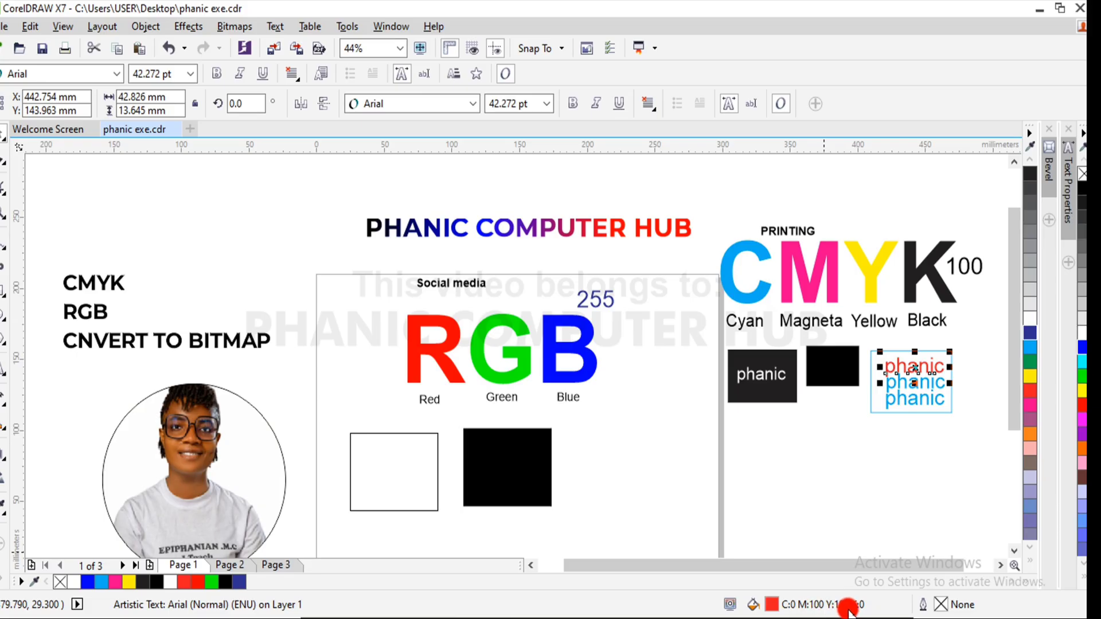
click(913, 400)
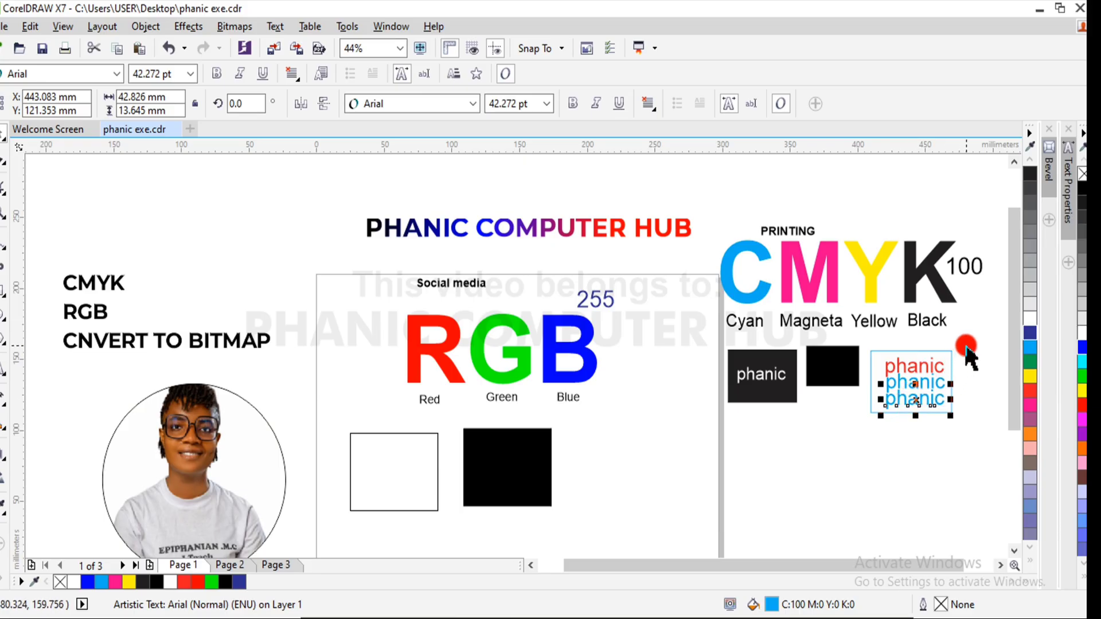
drag(967, 344, 863, 442)
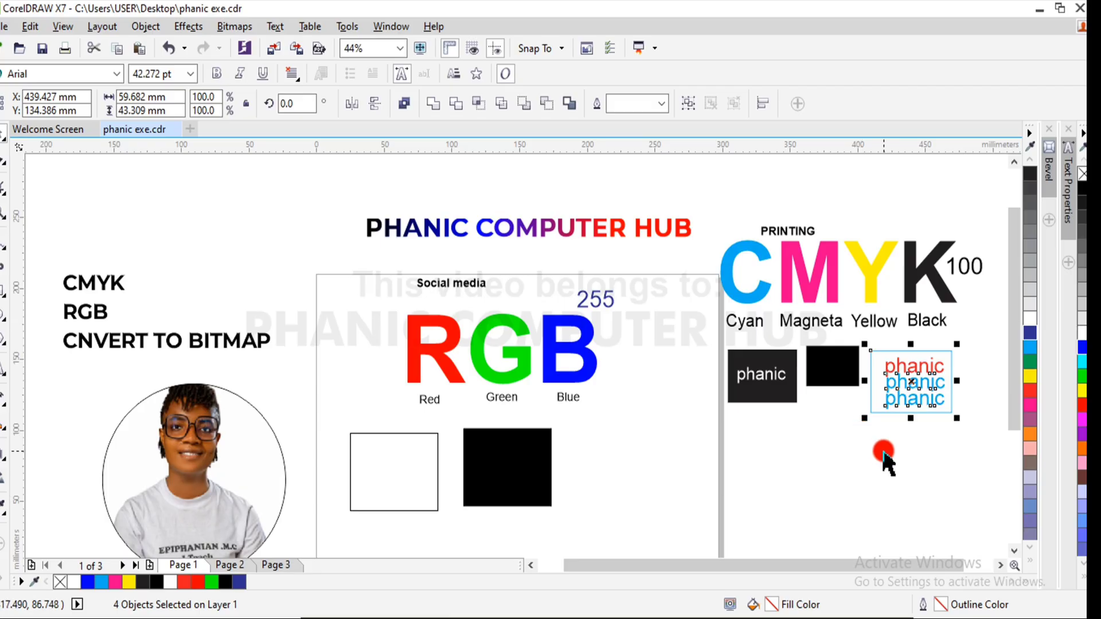
click(879, 447)
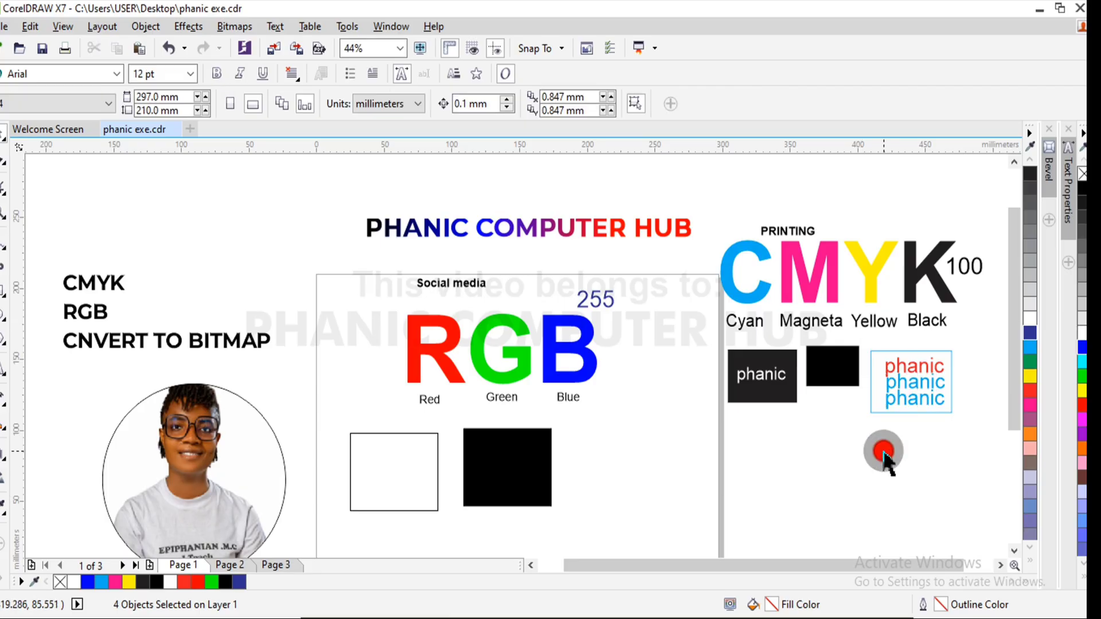
click(930, 384)
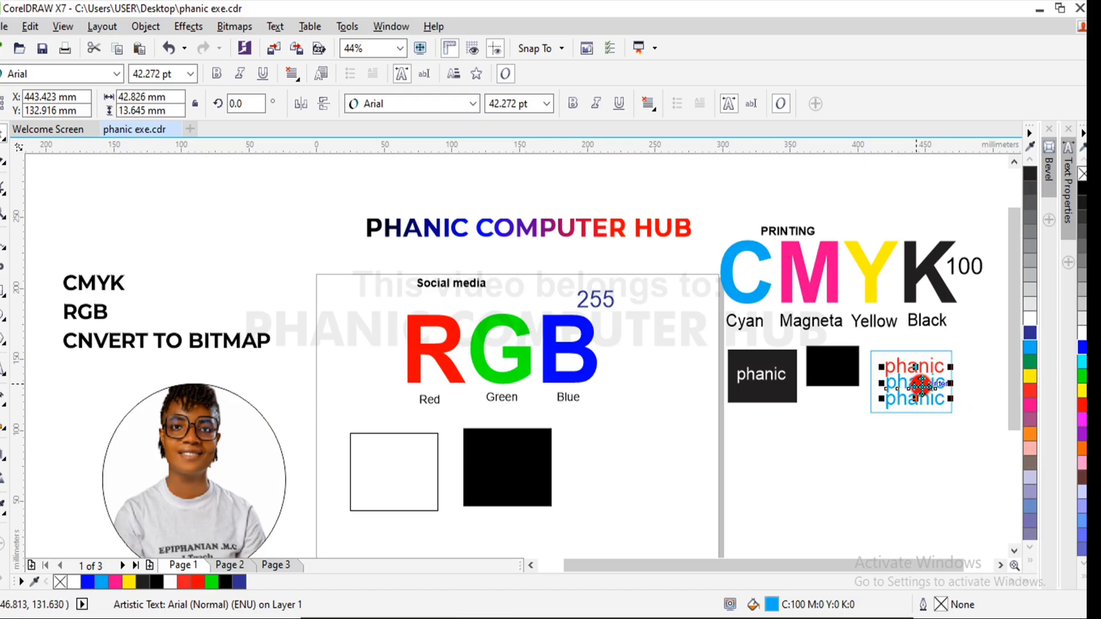
mouse_move(921, 383)
mouse_down()
mouse_move(939, 367)
mouse_move(905, 369)
mouse_move(928, 367)
mouse_up()
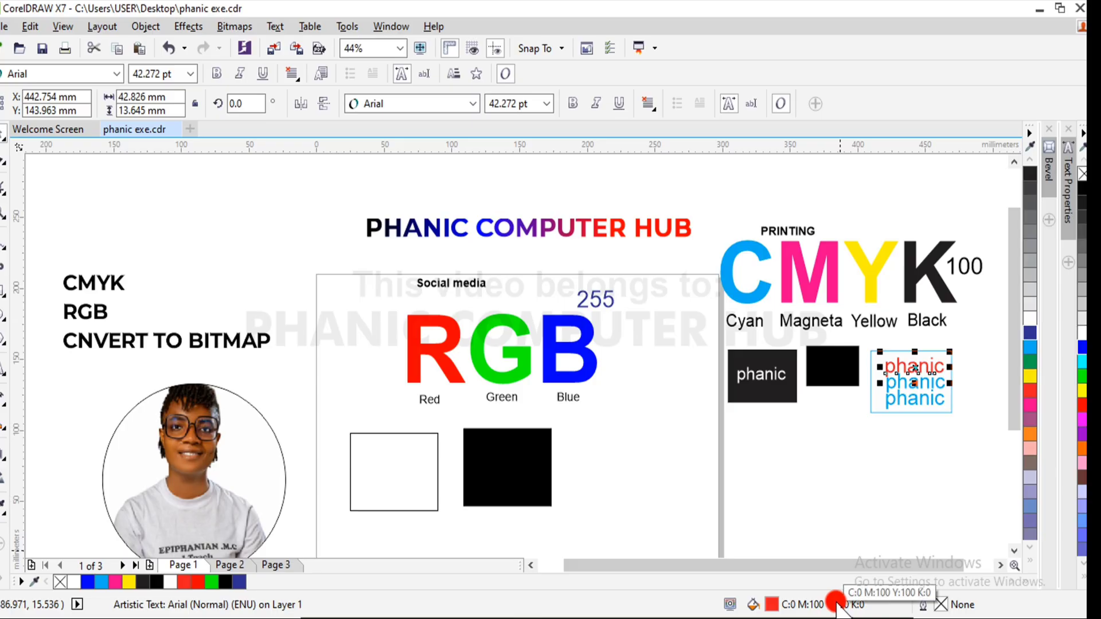
click(960, 425)
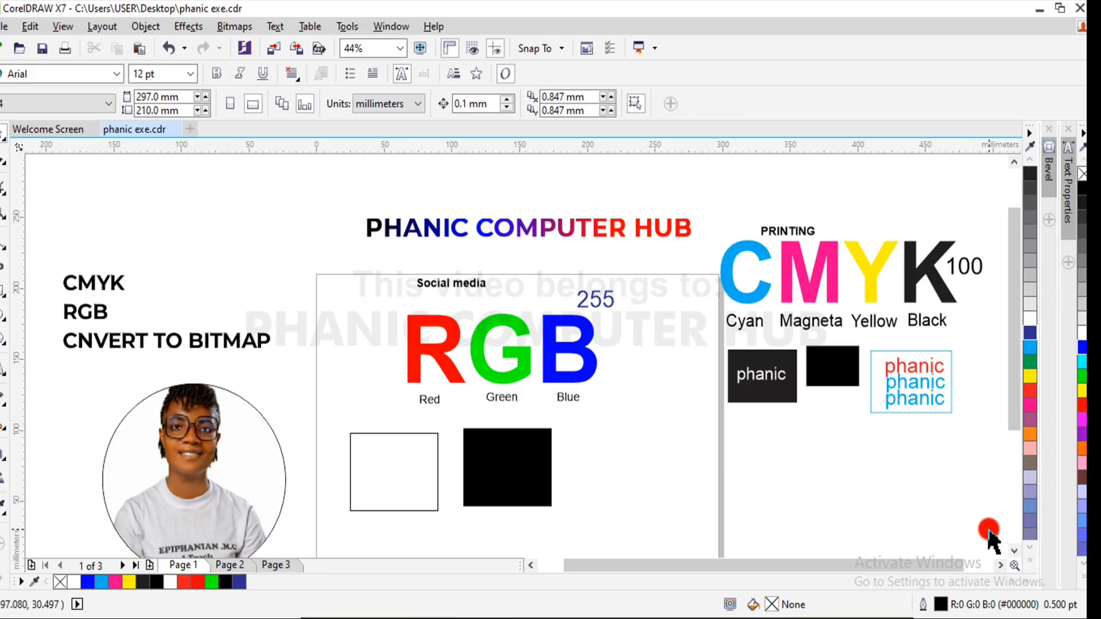
drag(958, 563, 982, 562)
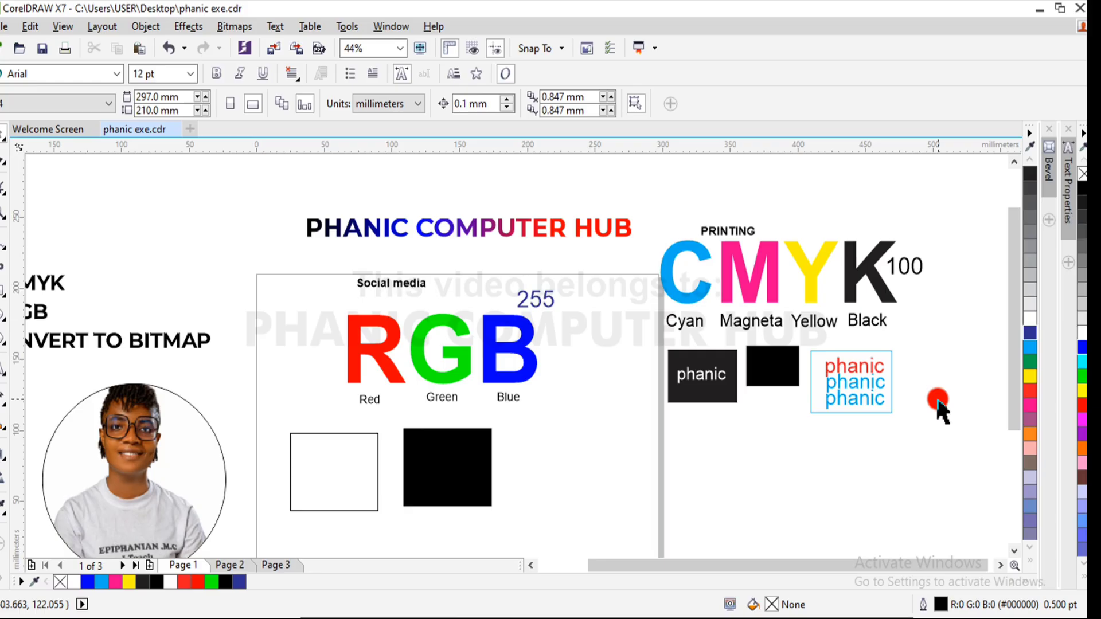
drag(915, 339, 785, 450)
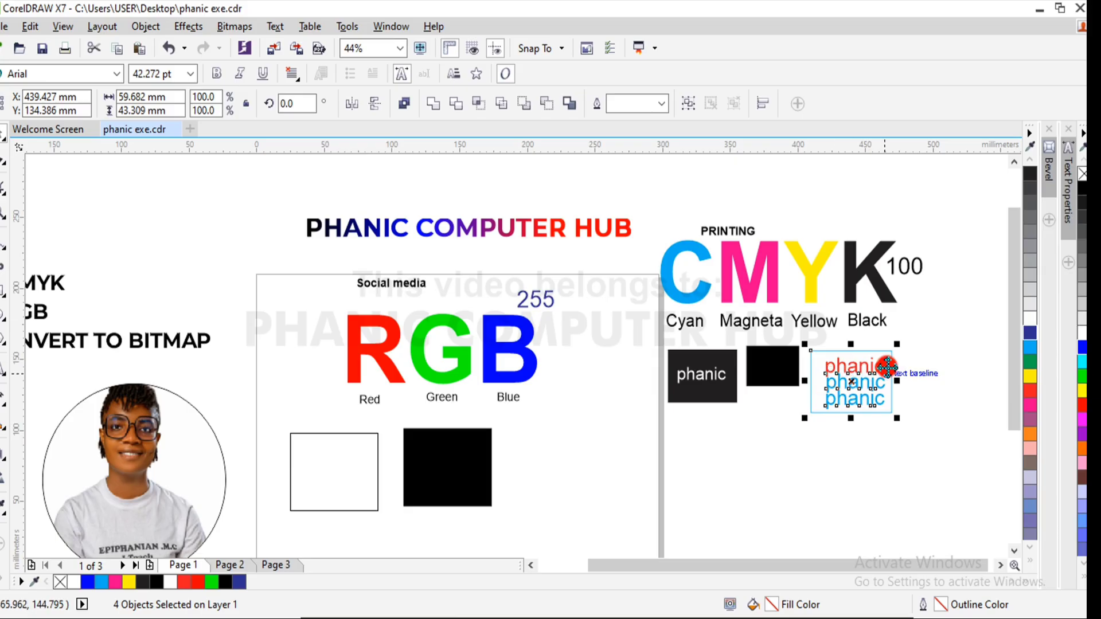
click(934, 365)
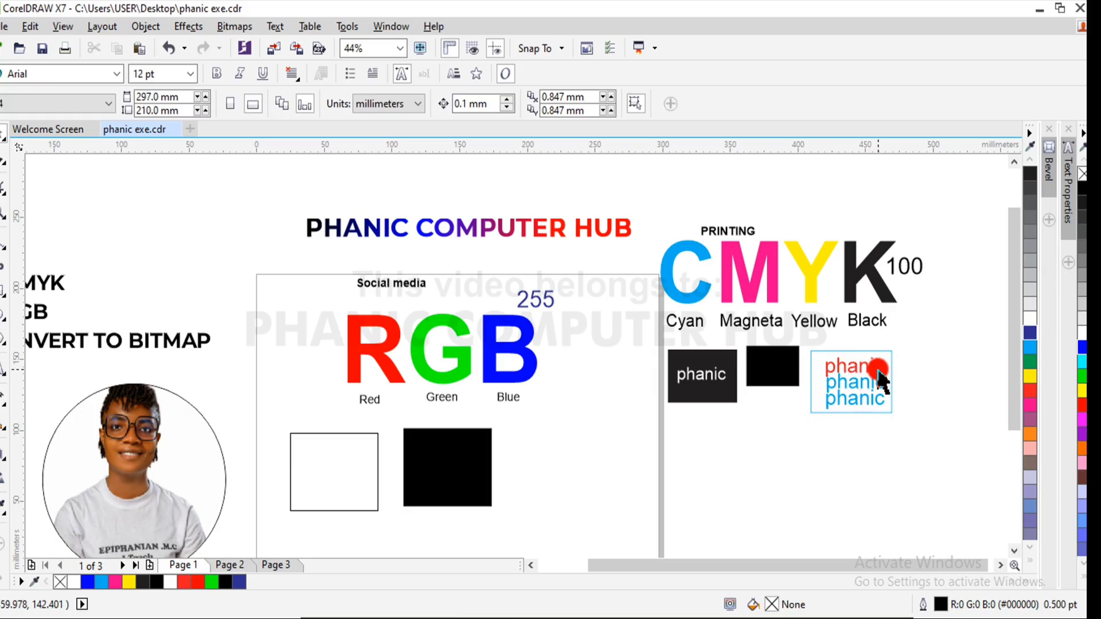
click(879, 371)
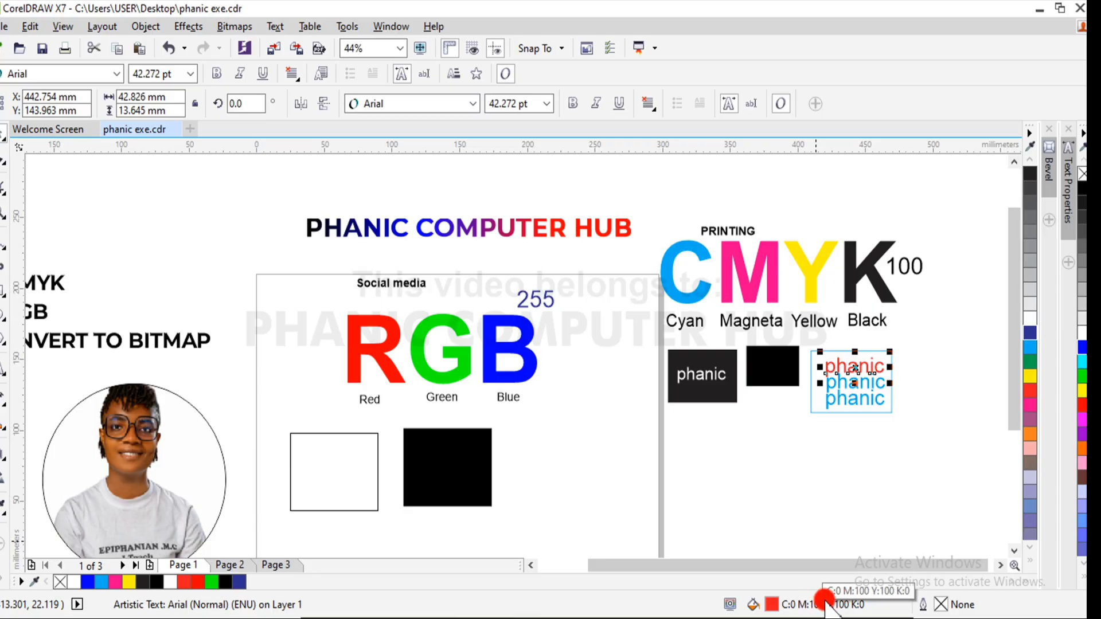
click(943, 339)
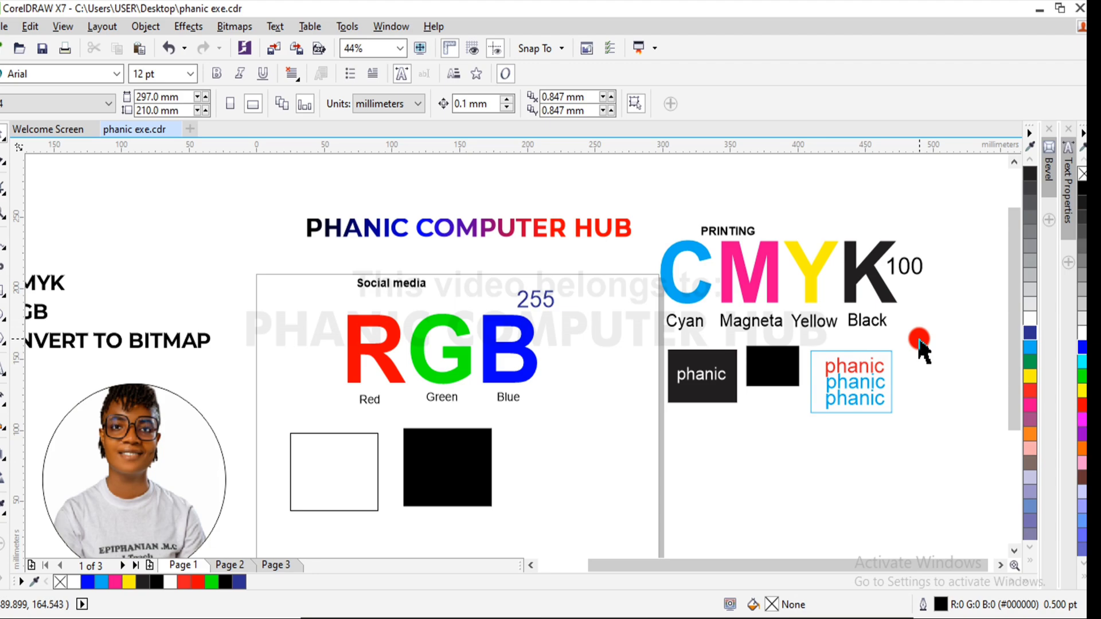
- Place a copy of the cyan-outlined sample below the original and delete the red "phanic" text from the copy
drag(921, 347, 782, 435)
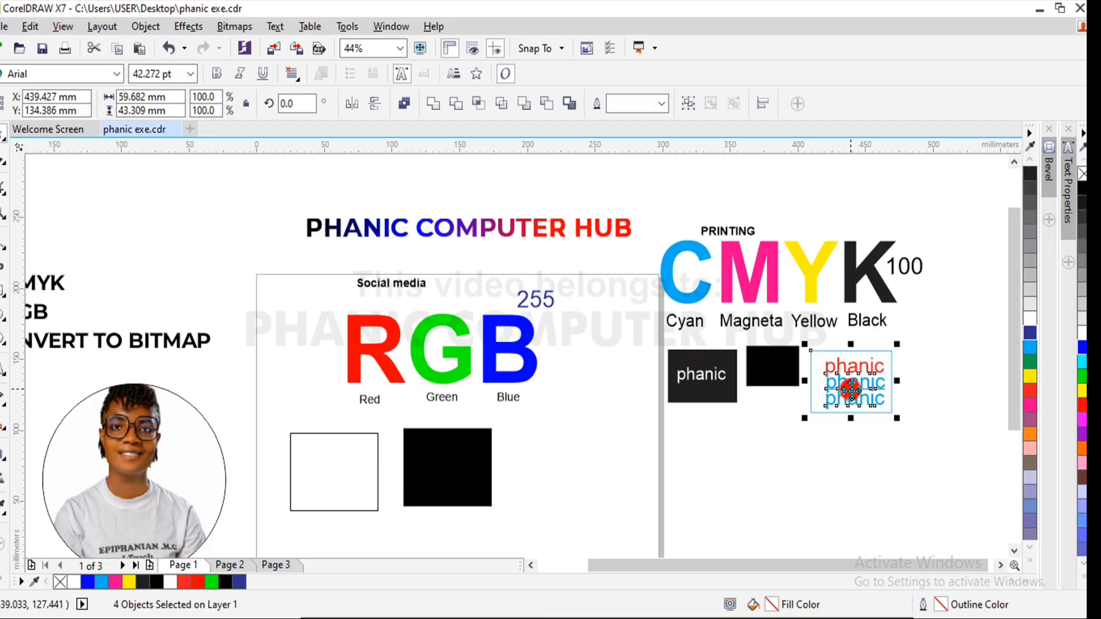
drag(853, 380, 769, 449)
click(849, 462)
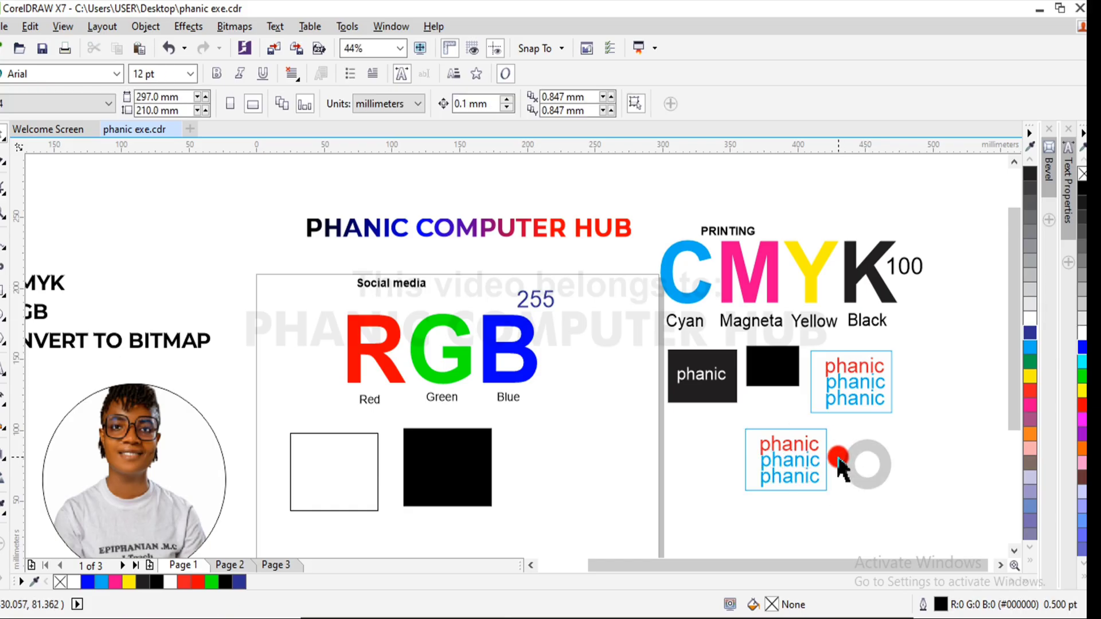
click(817, 453)
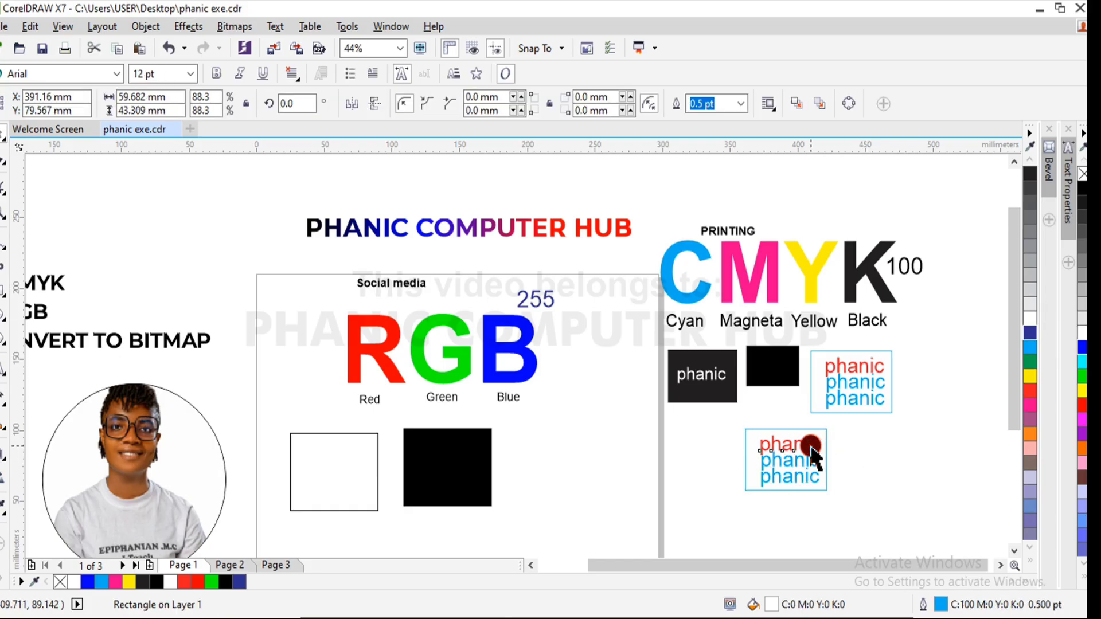
click(811, 445)
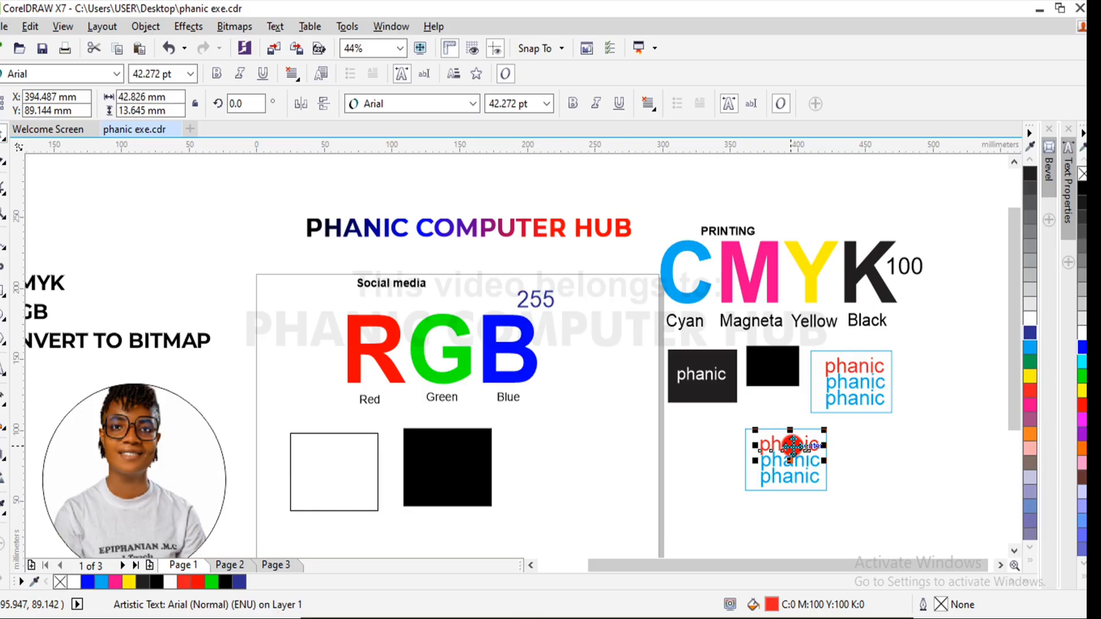
key(Delete)
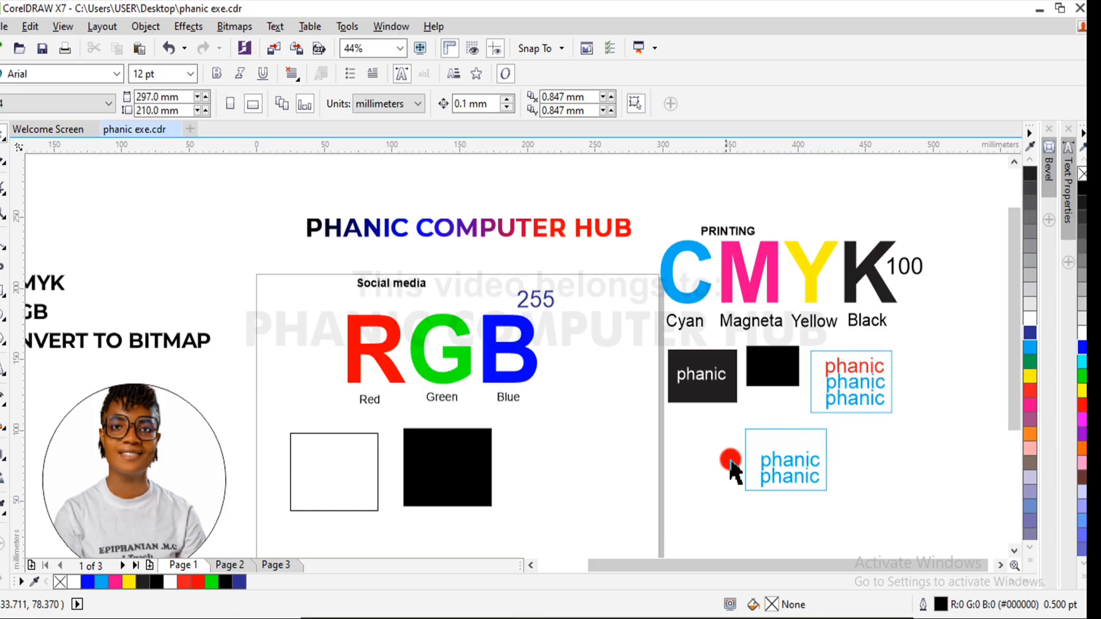
- Place another copy of the three-text sample beside the first copy and delete its two cyan "phanic" texts
mouse_move(904, 334)
mouse_down()
mouse_move(792, 423)
mouse_move(852, 379)
mouse_move(865, 455)
mouse_move(878, 453)
mouse_up()
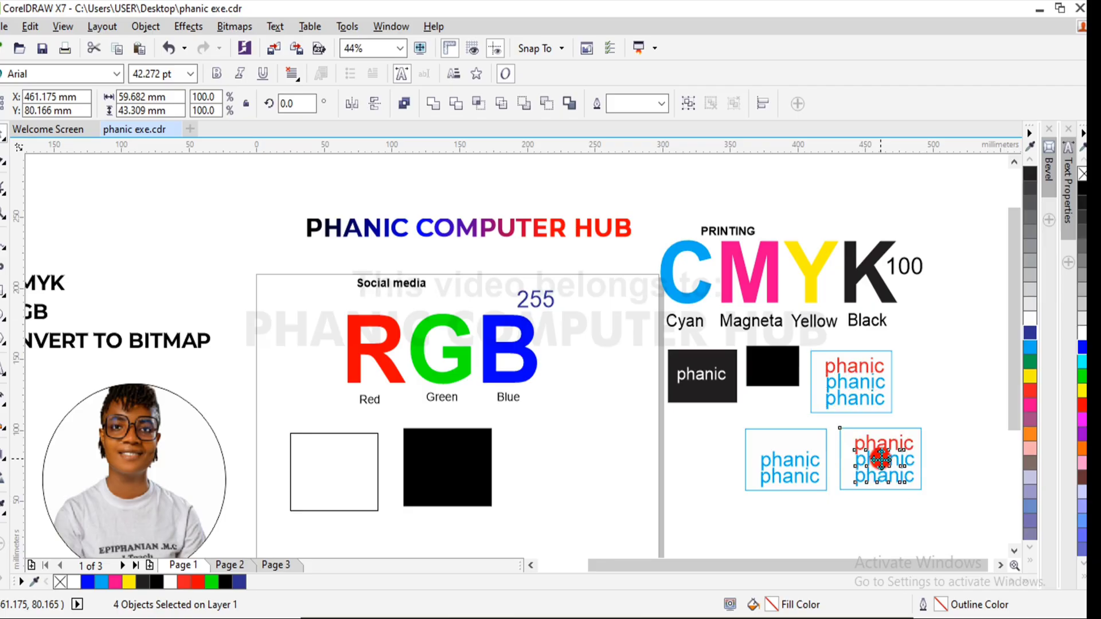
click(992, 351)
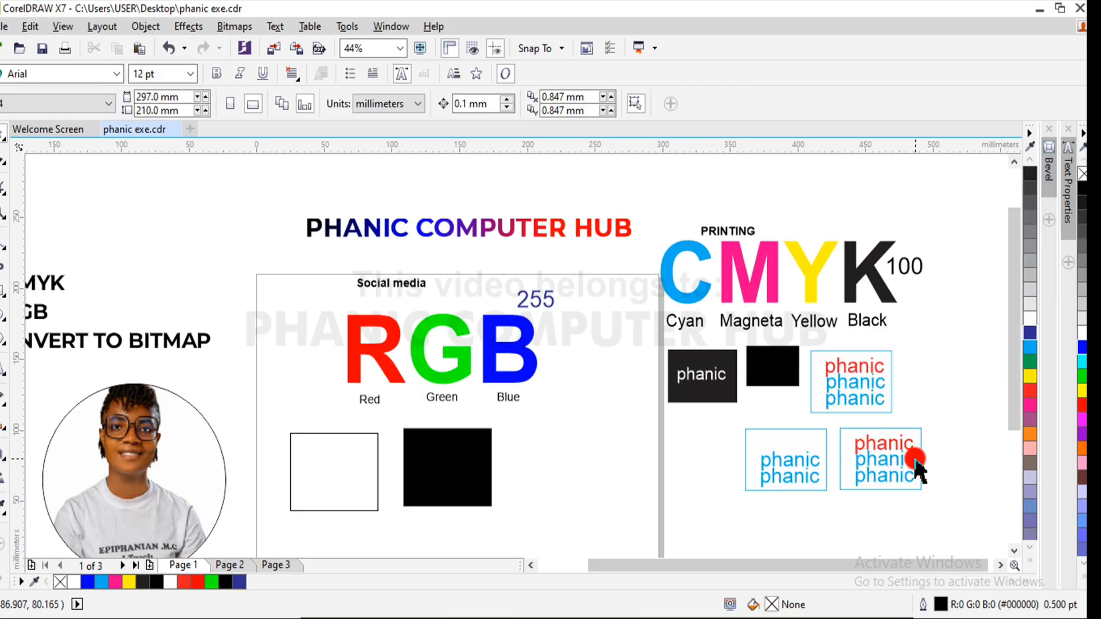
drag(936, 449, 835, 503)
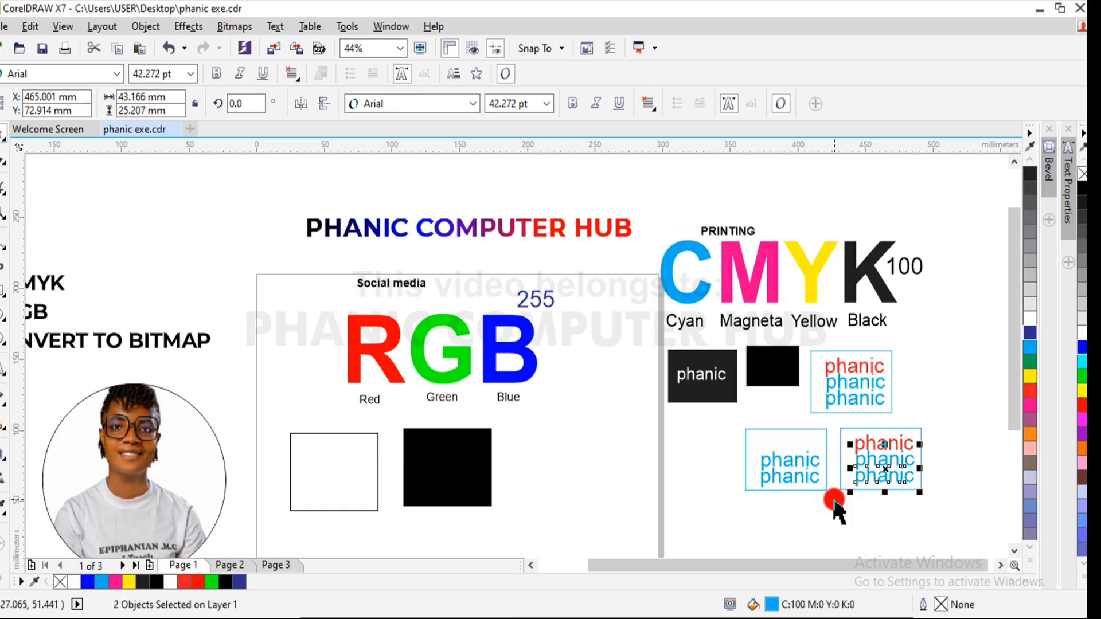
key(Delete)
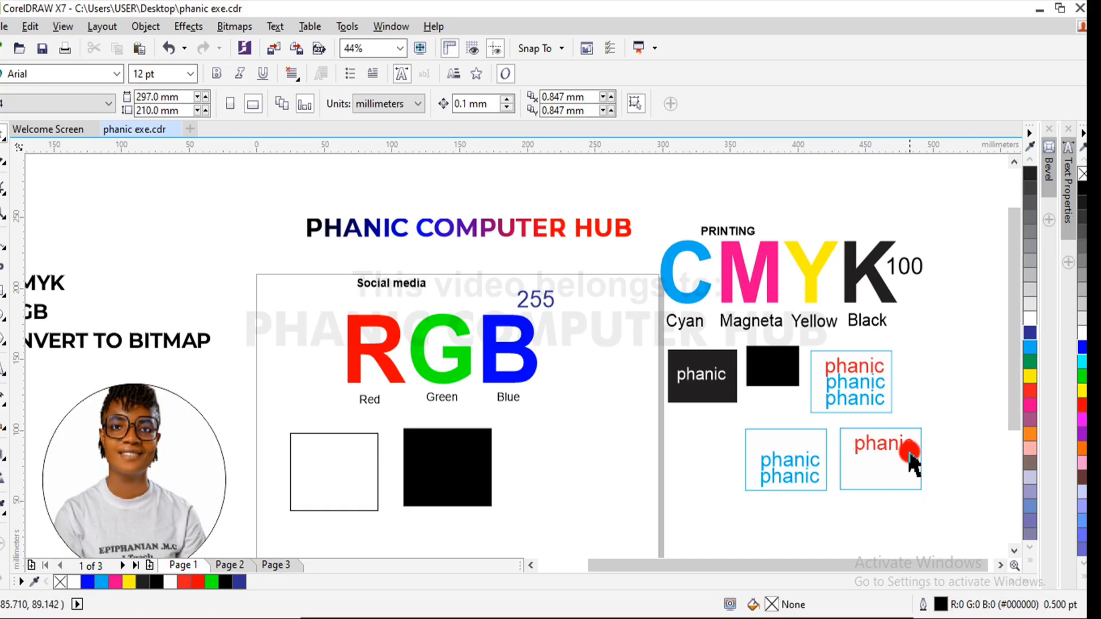
- Duplicate the rectangle holding only the red "phanic" text and place the copy to its right in the same row
drag(941, 417, 828, 521)
drag(885, 460, 969, 457)
right_click(969, 457)
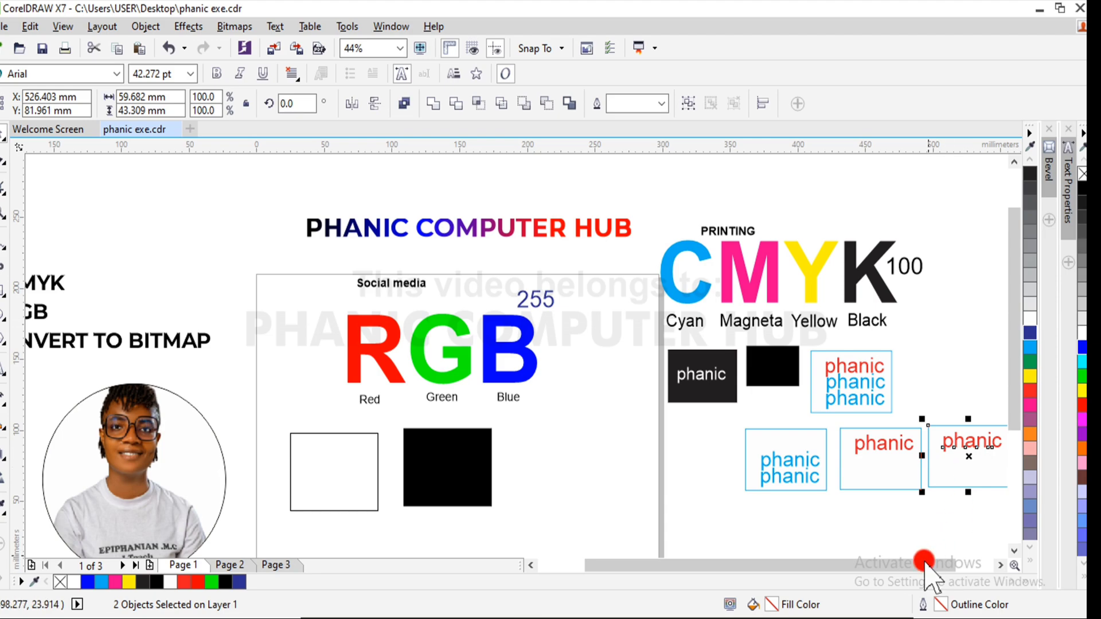
drag(912, 568, 950, 567)
click(941, 421)
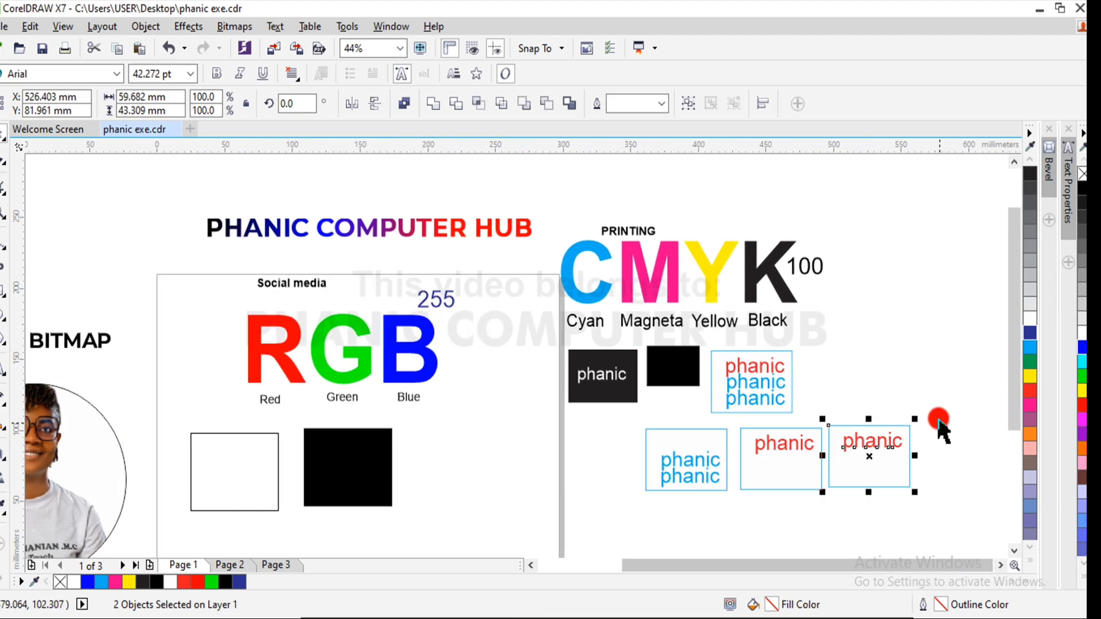
- Fill the "phanic" text in the middle sample with magenta (M100) and the one in the rightmost sample with yellow (Y100)
drag(941, 422, 736, 476)
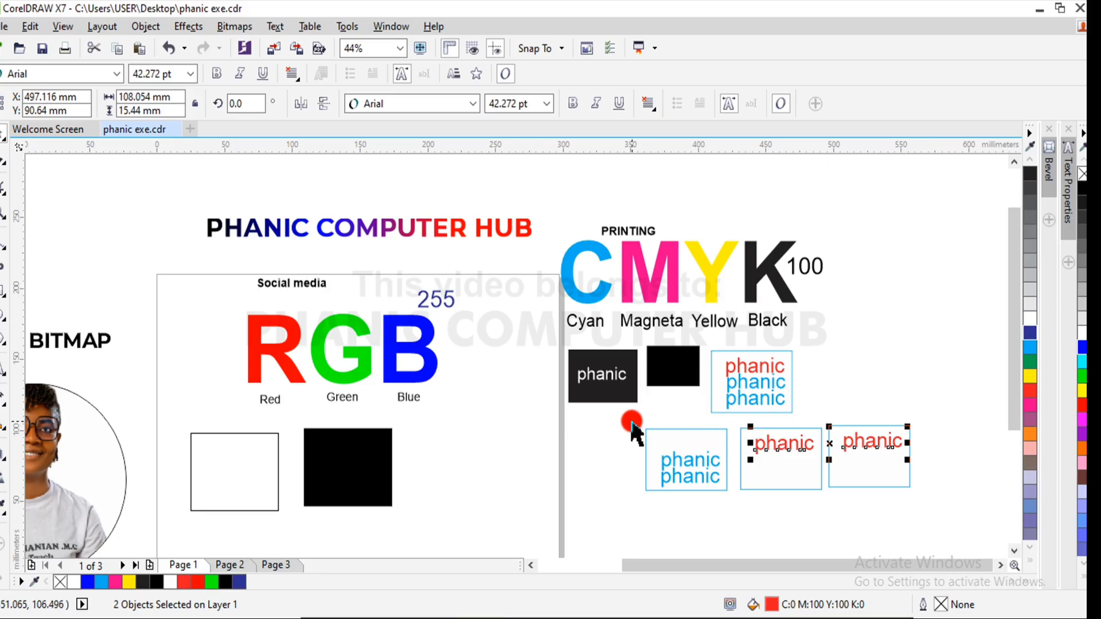
drag(633, 424, 834, 465)
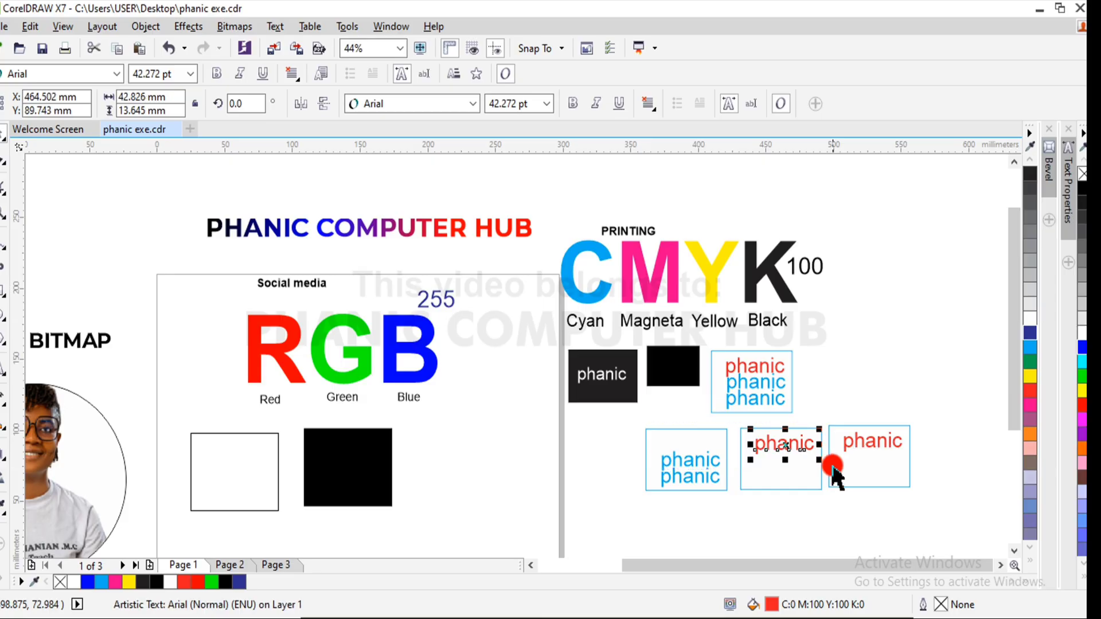
click(954, 384)
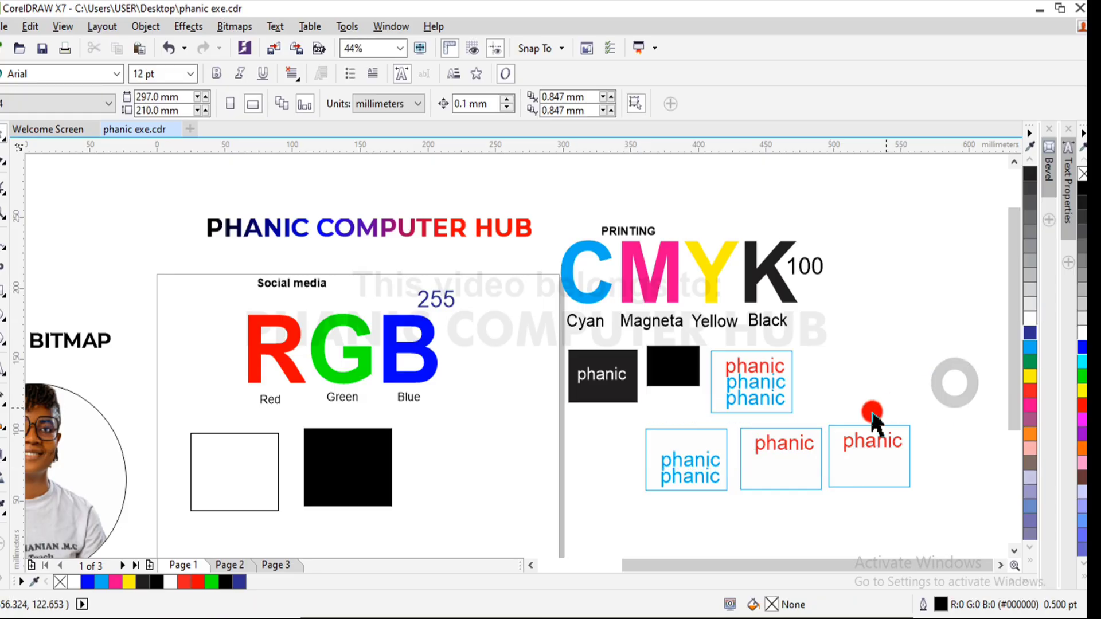
click(808, 447)
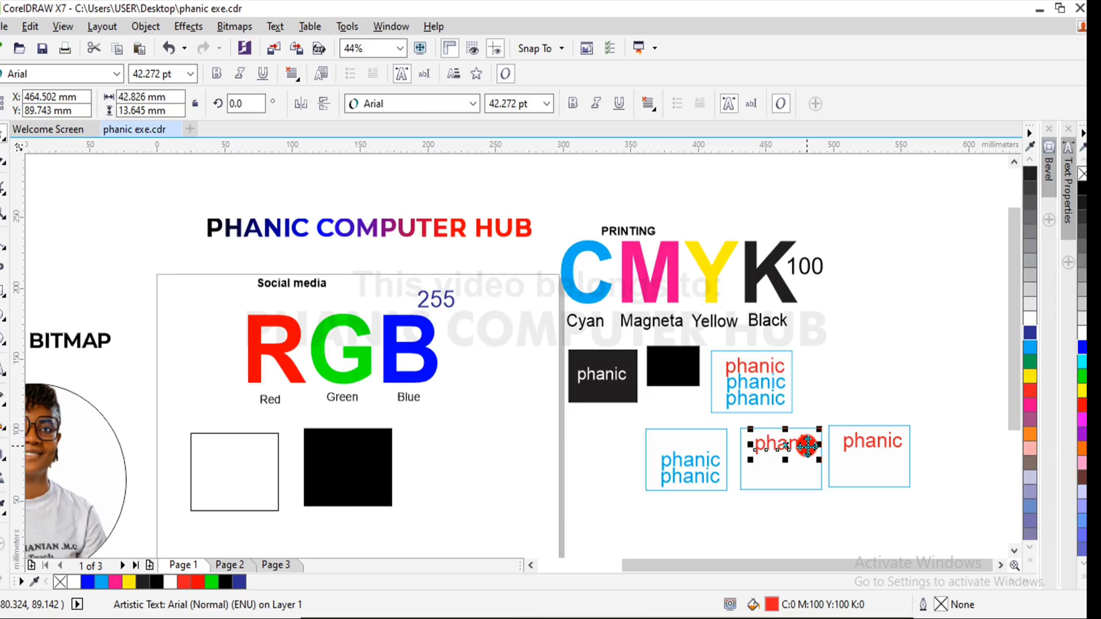
click(1031, 405)
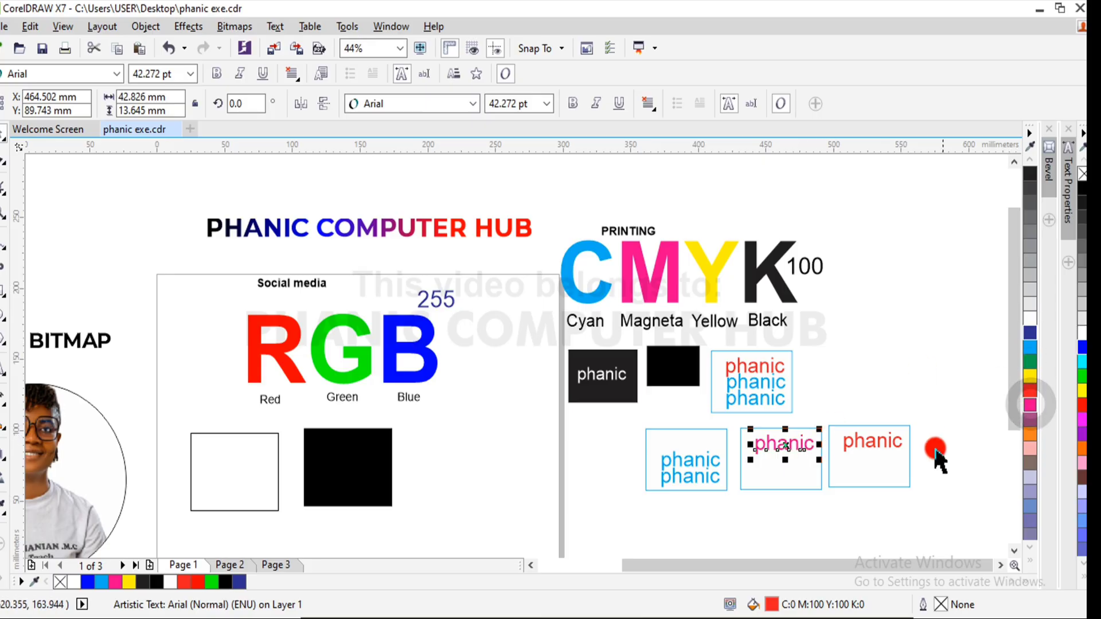
click(894, 444)
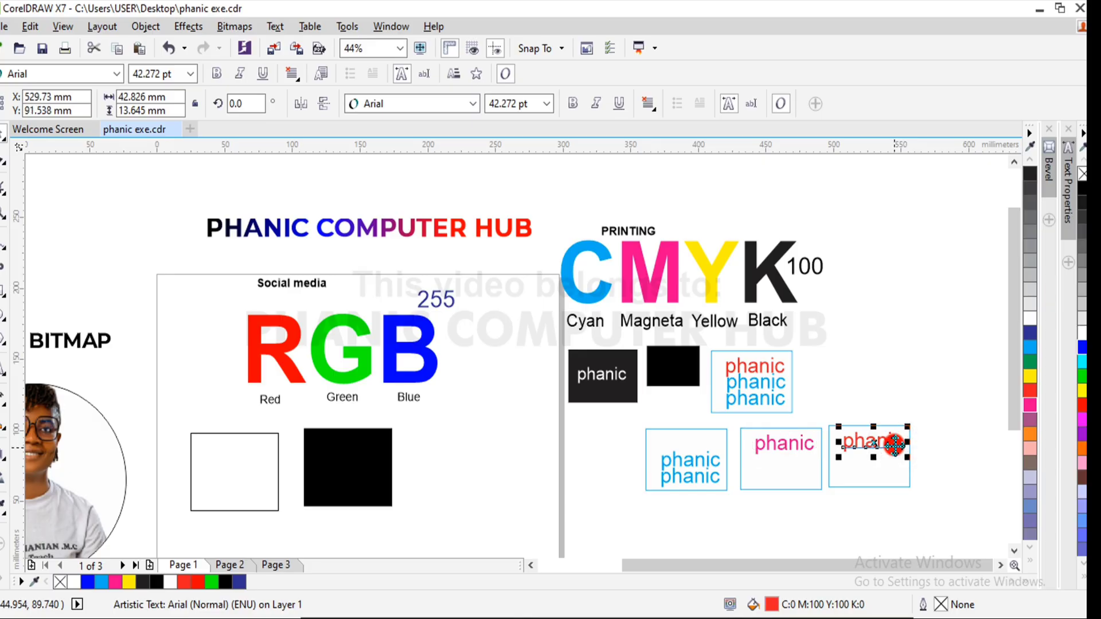
click(1031, 377)
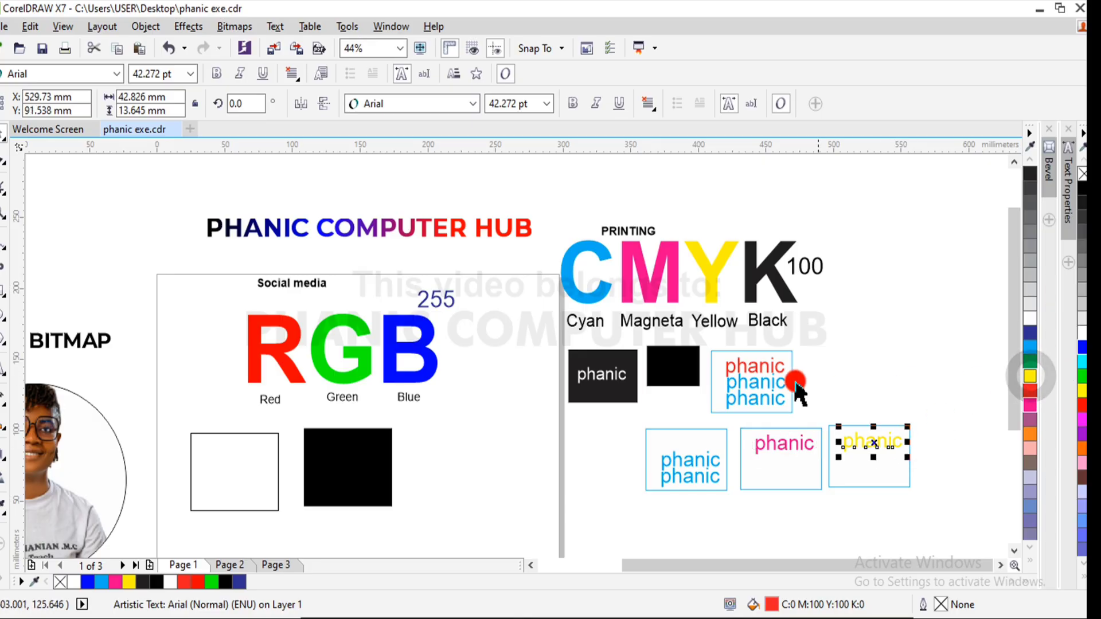
- Compare the red text in the original sample with the row of separate cyan, magenta and yellow samples below it
click(767, 373)
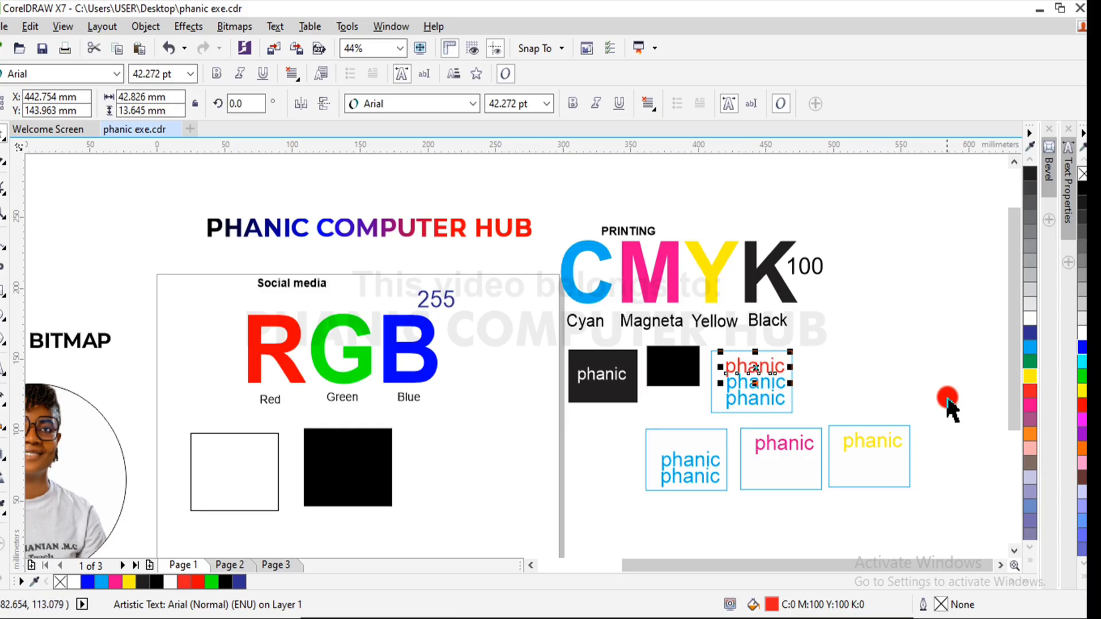
mouse_move(946, 398)
mouse_down()
mouse_move(644, 549)
mouse_move(609, 504)
mouse_up()
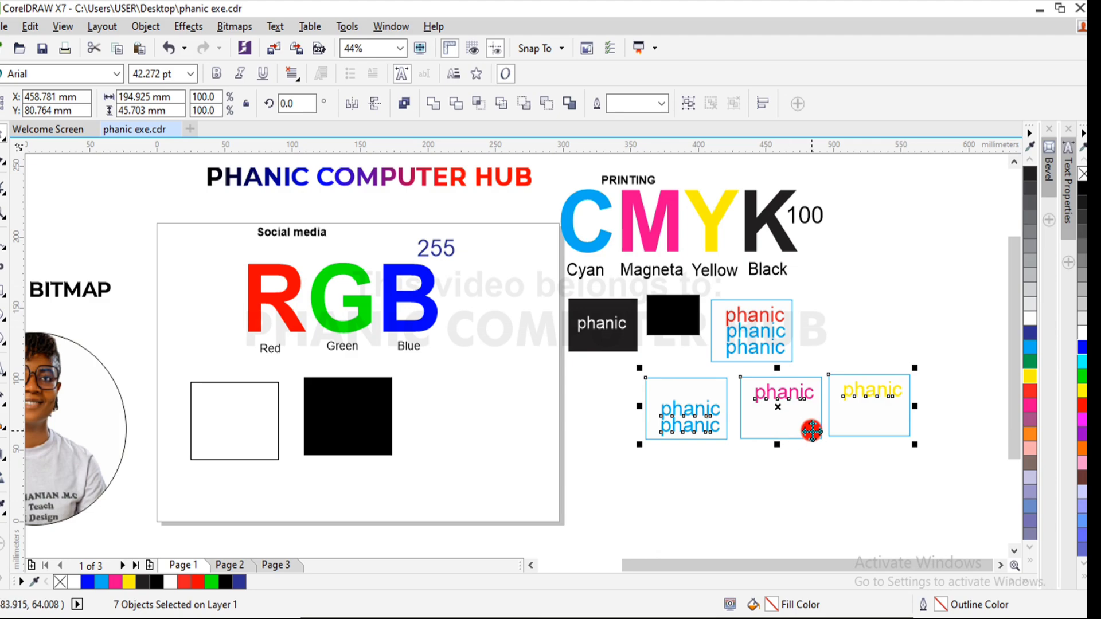
click(902, 361)
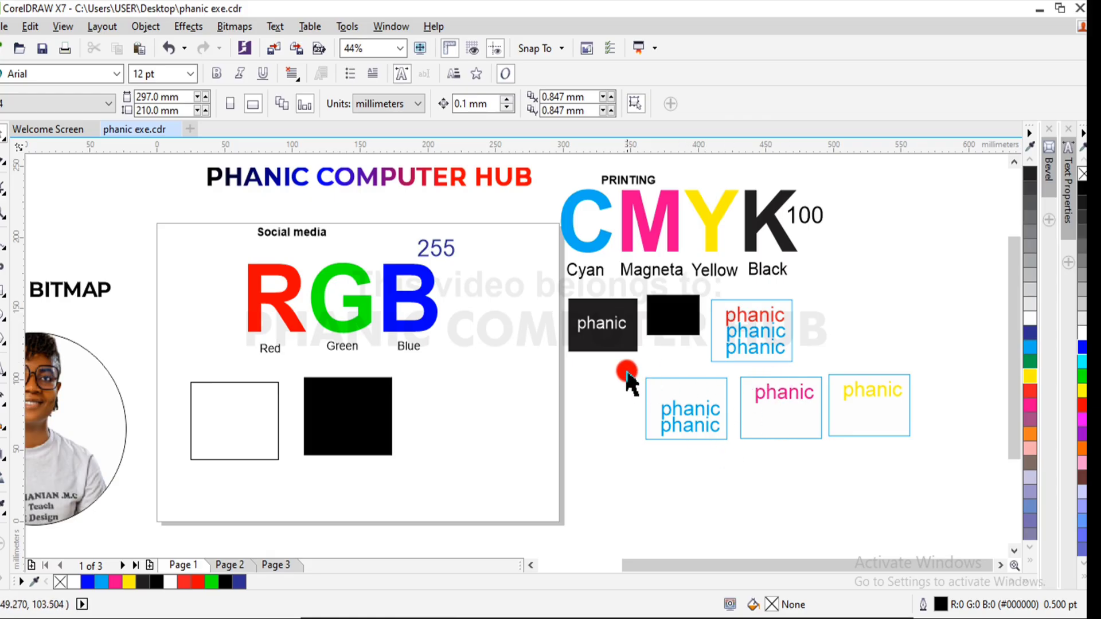
drag(628, 366, 740, 458)
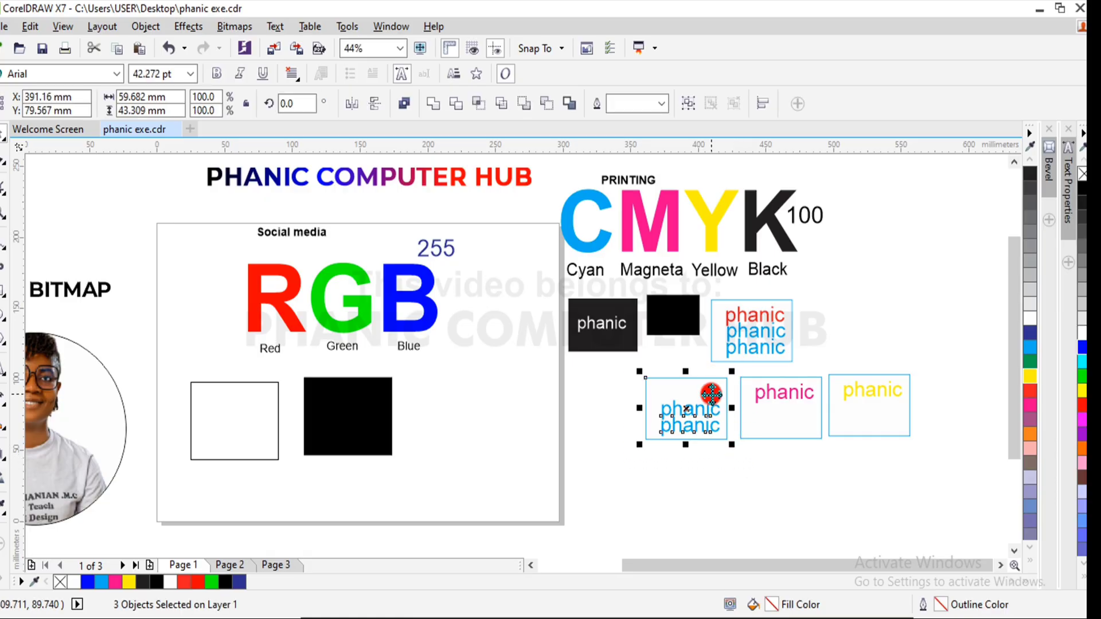
click(896, 281)
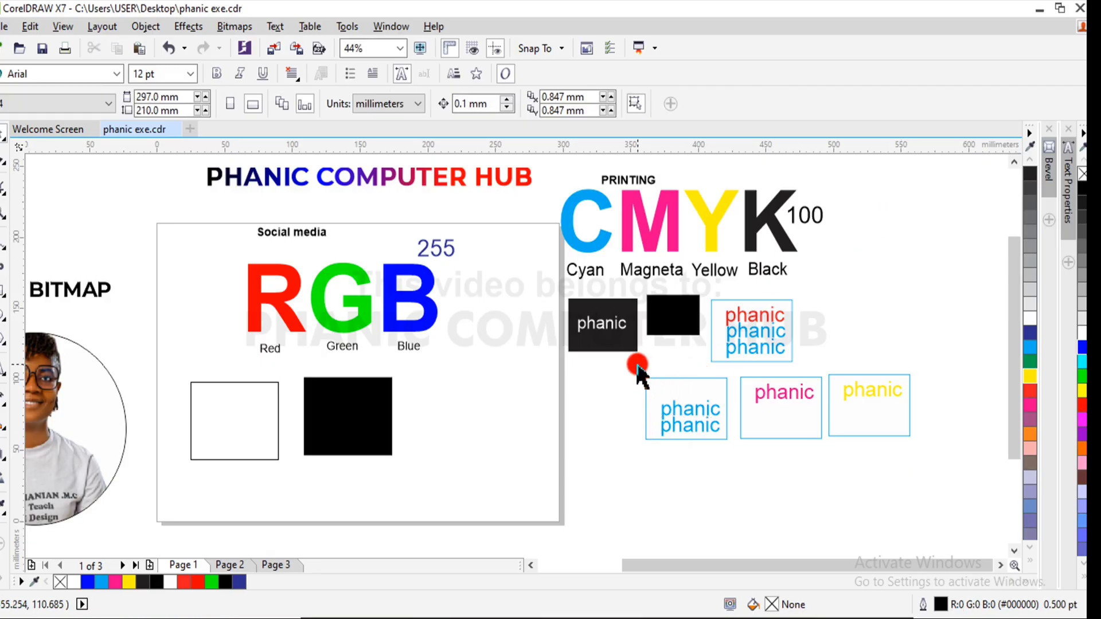
- Examine the separated cyan sample with its two texts and the magenta sample beside it
drag(632, 365, 699, 438)
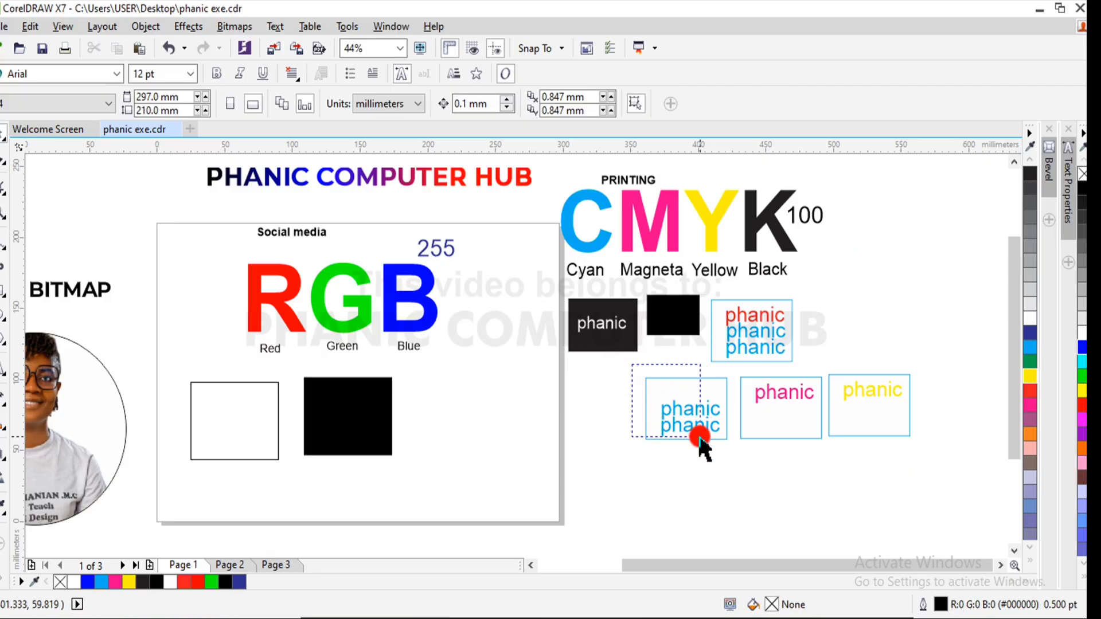
click(717, 412)
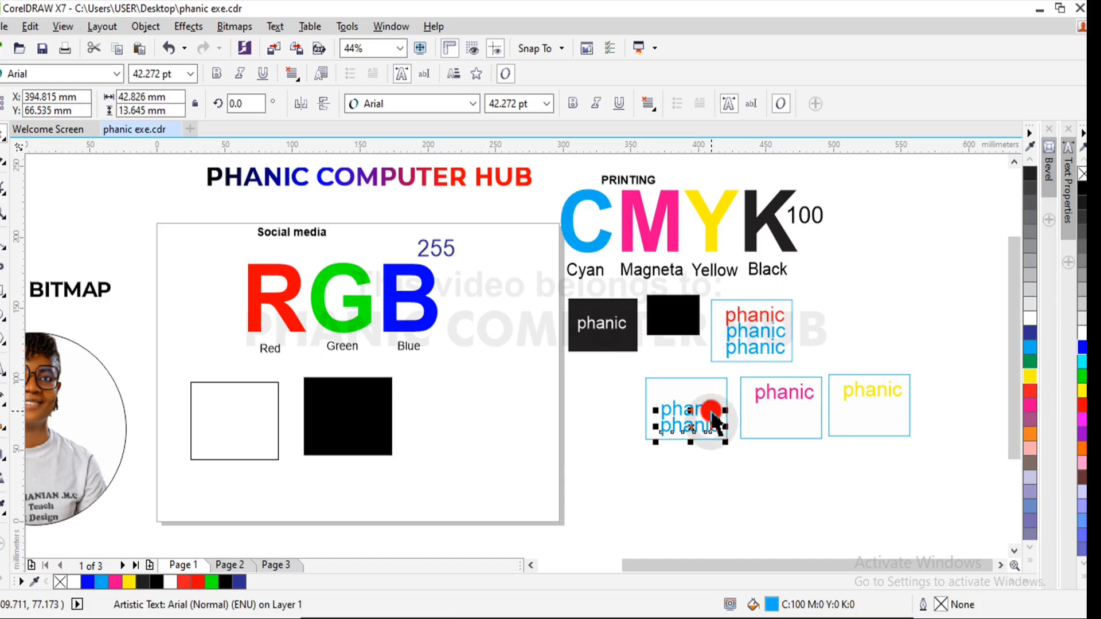
click(710, 406)
click(709, 423)
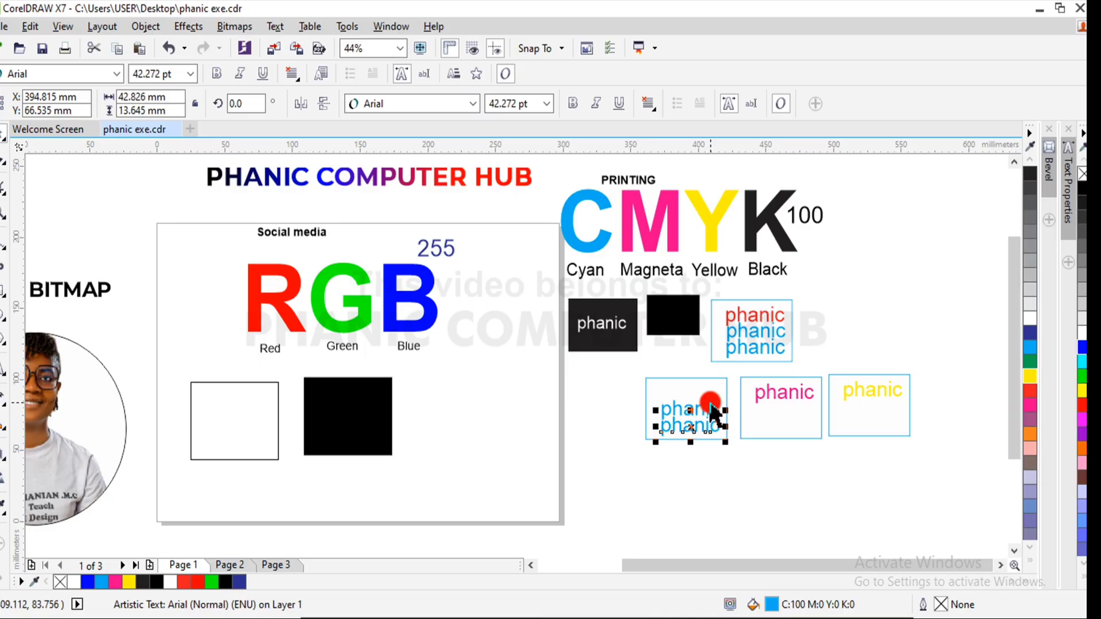
click(711, 403)
click(713, 419)
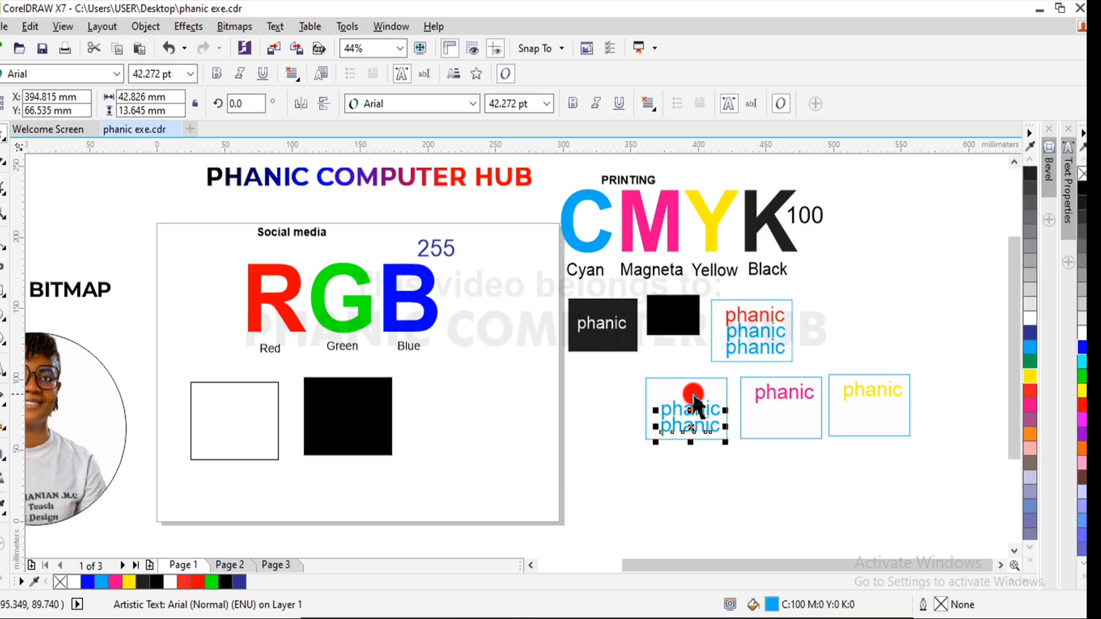
drag(633, 368, 735, 457)
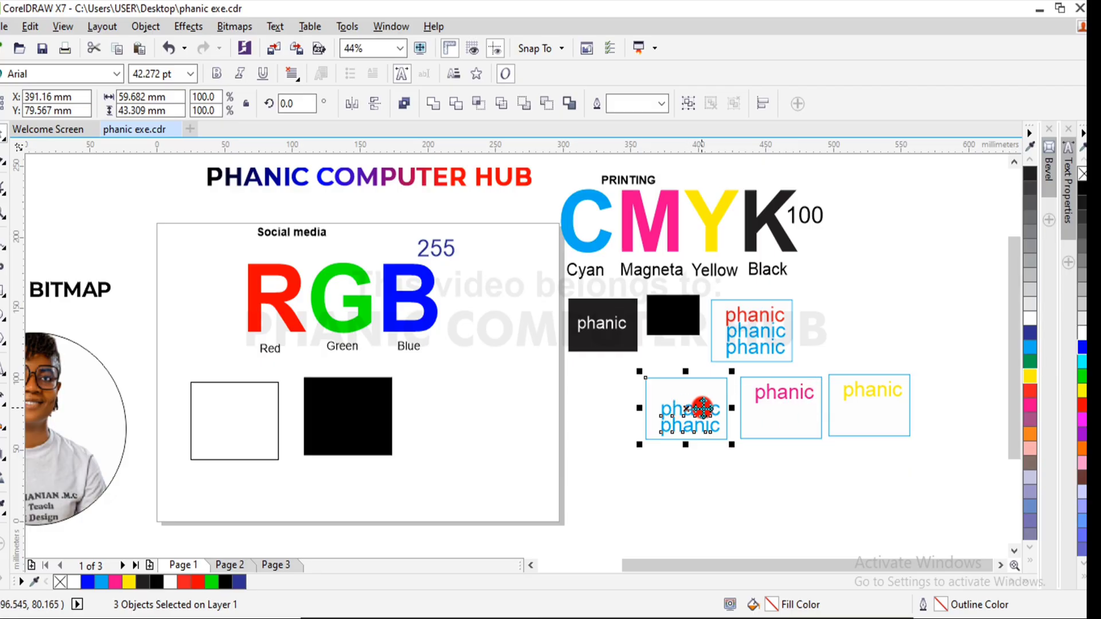
click(846, 325)
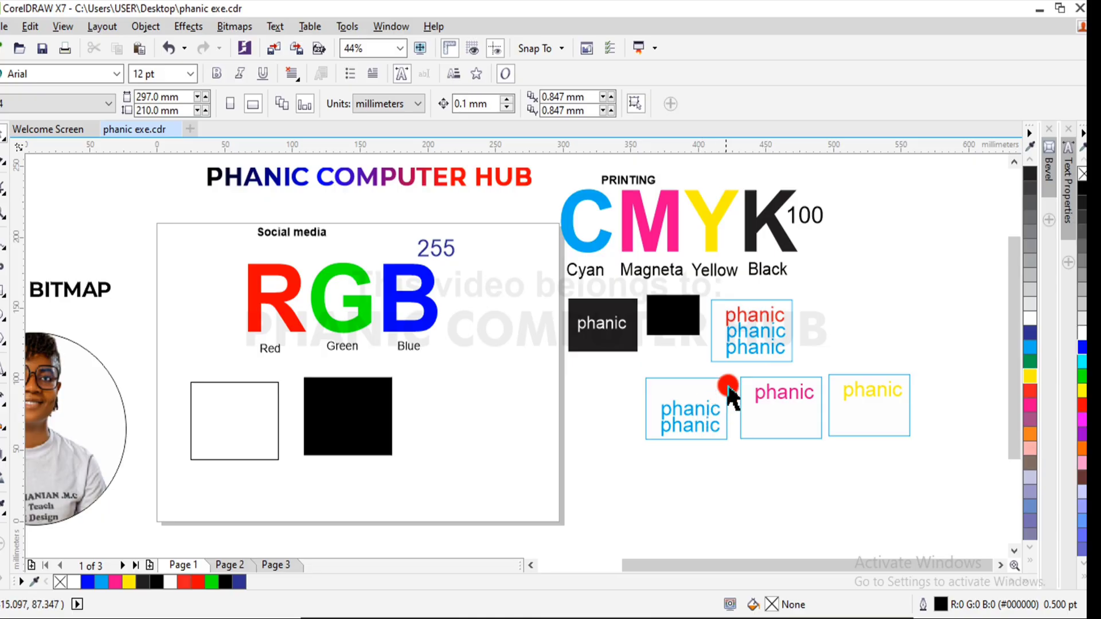
drag(737, 367, 837, 458)
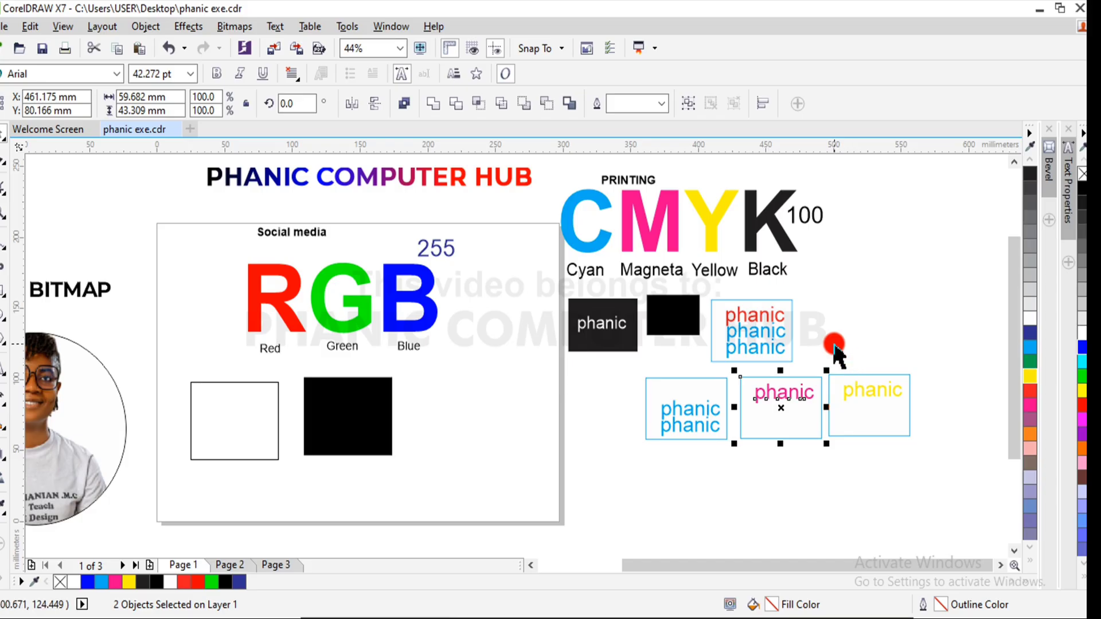
click(768, 424)
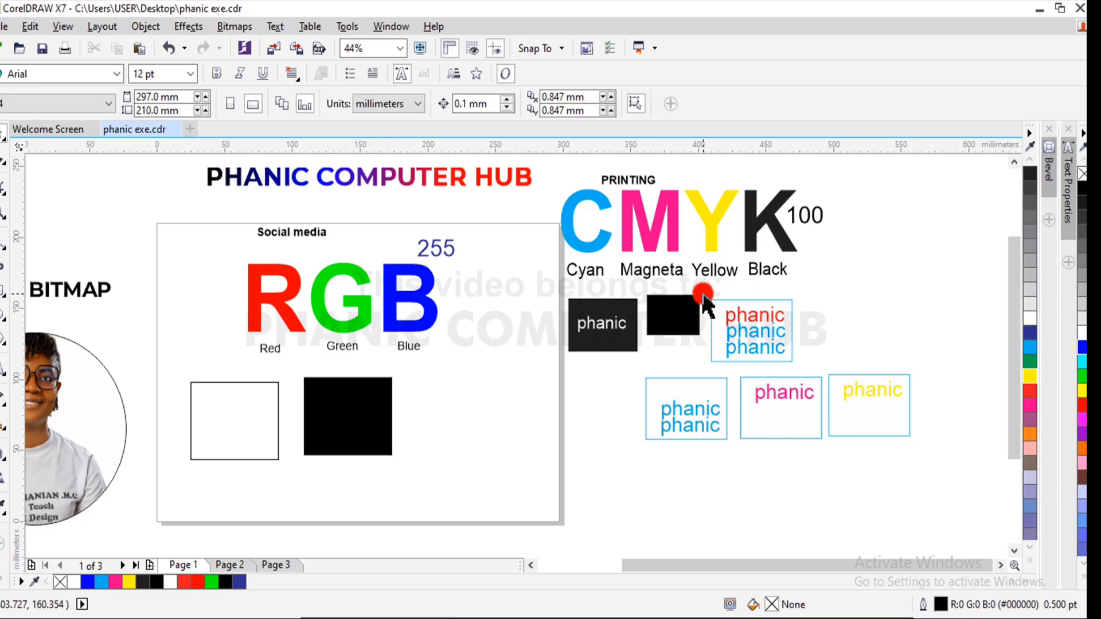
- Duplicate the original three-text "phanic" sample and place the copy centred below the row of separated color samples
drag(703, 293, 805, 371)
drag(753, 328, 770, 479)
click(862, 474)
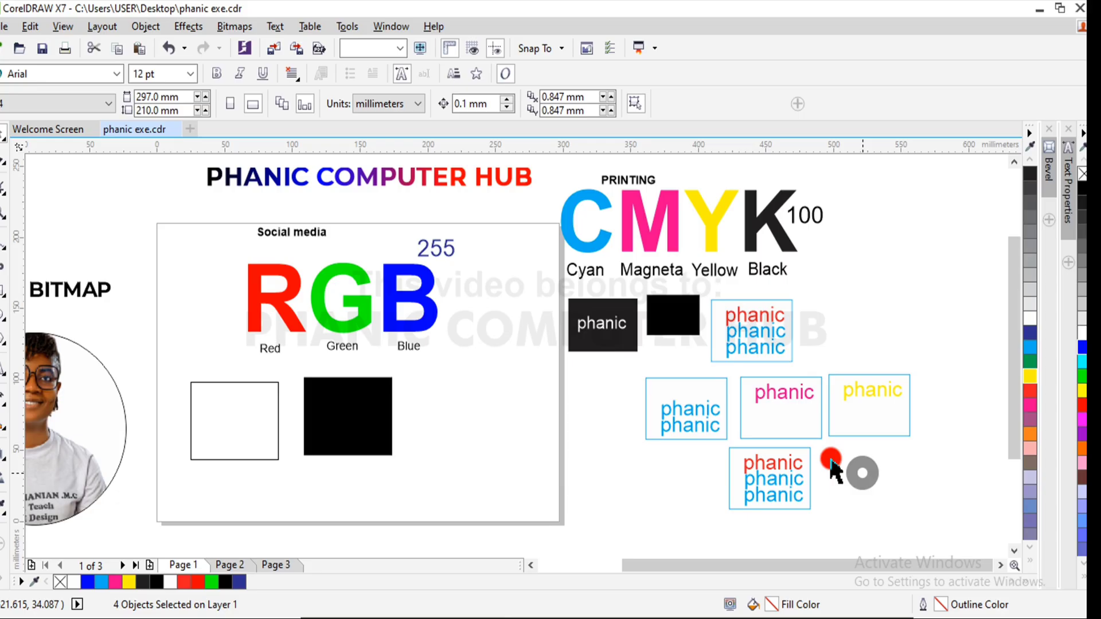
- Fill the red "phanic" text of the new bottom sample with magenta
click(792, 464)
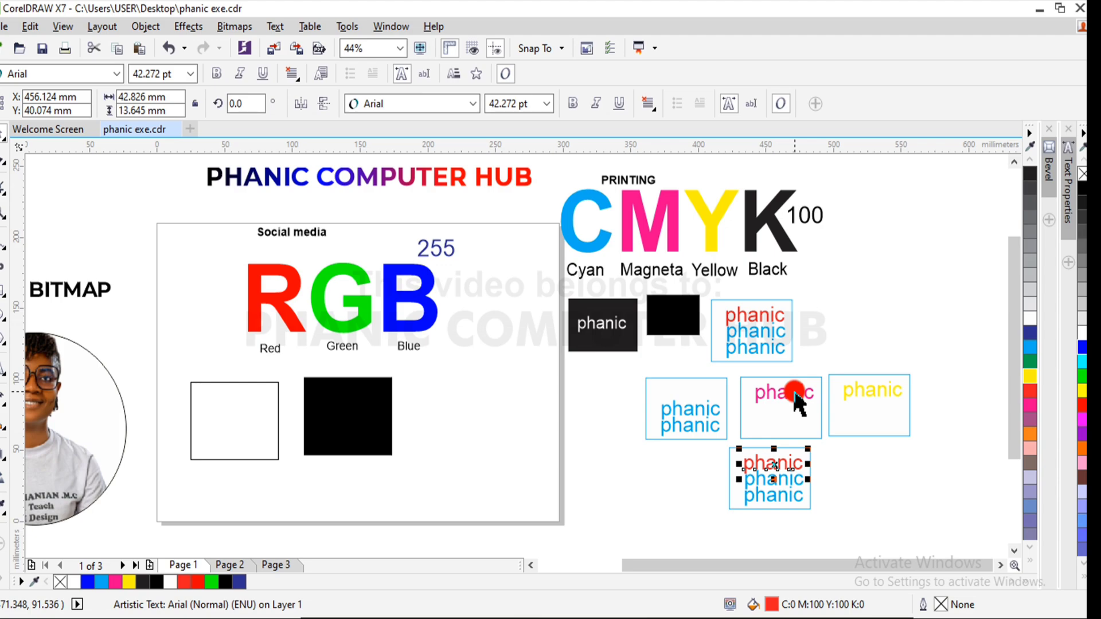
click(1031, 404)
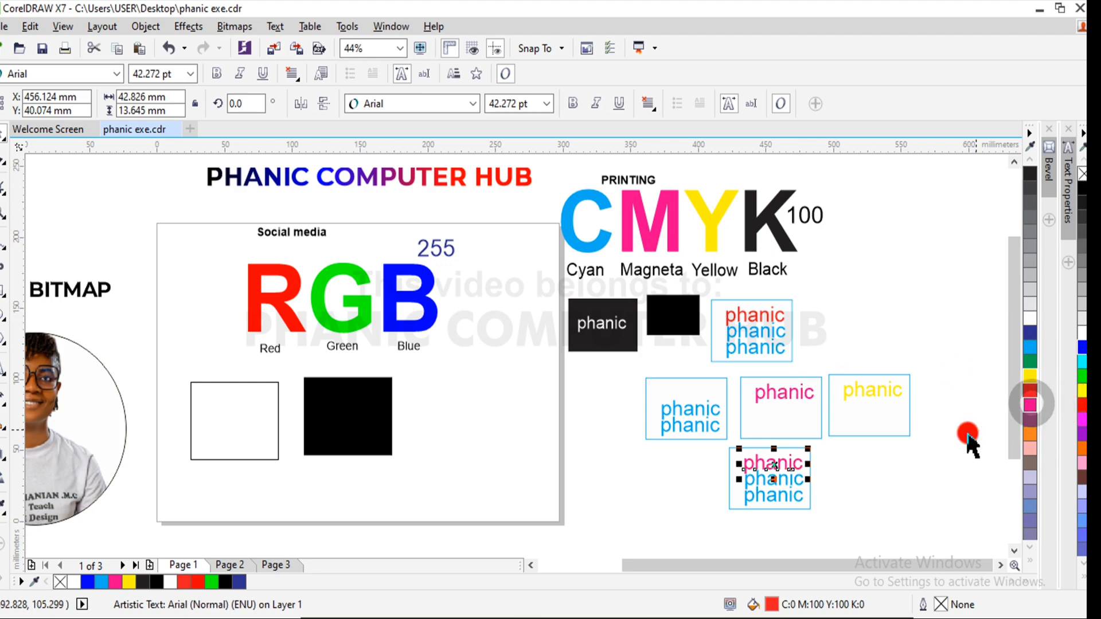
click(914, 460)
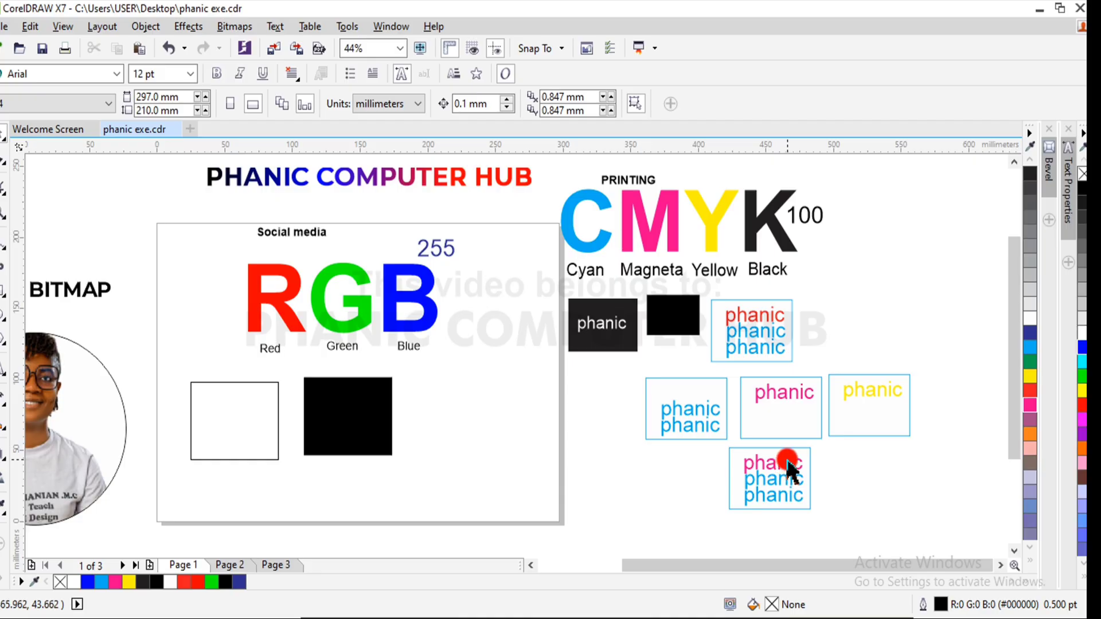
- Highlight the yellow sample and fill the magenta "phanic" text of the bottom sample with red, showing magenta overprinted with yellow
drag(813, 356, 954, 452)
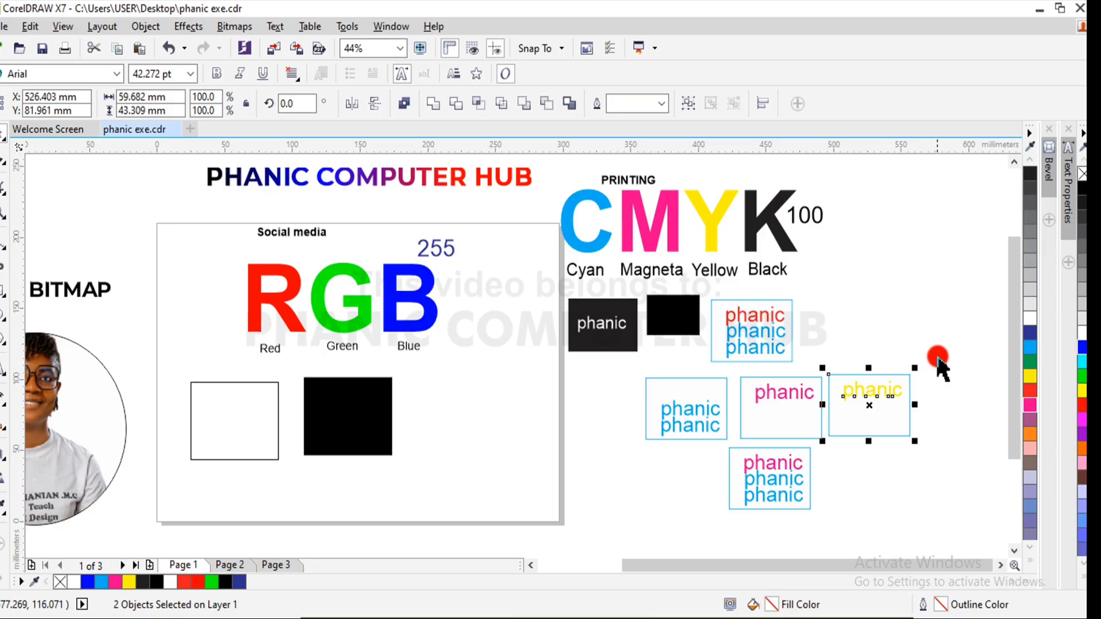
click(937, 418)
click(796, 469)
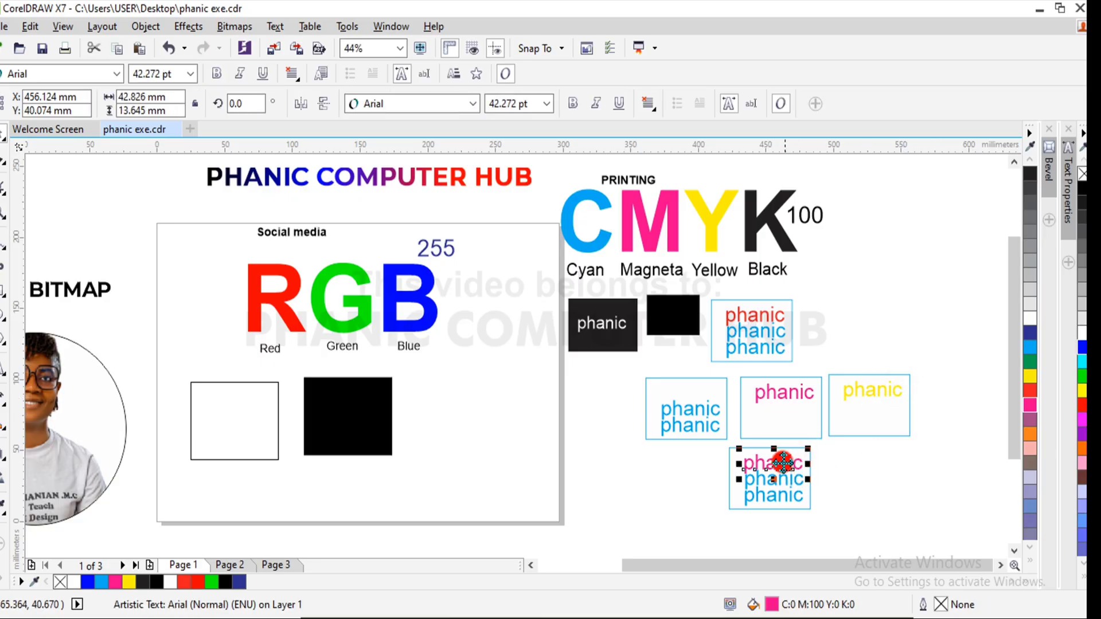
click(1030, 391)
click(877, 503)
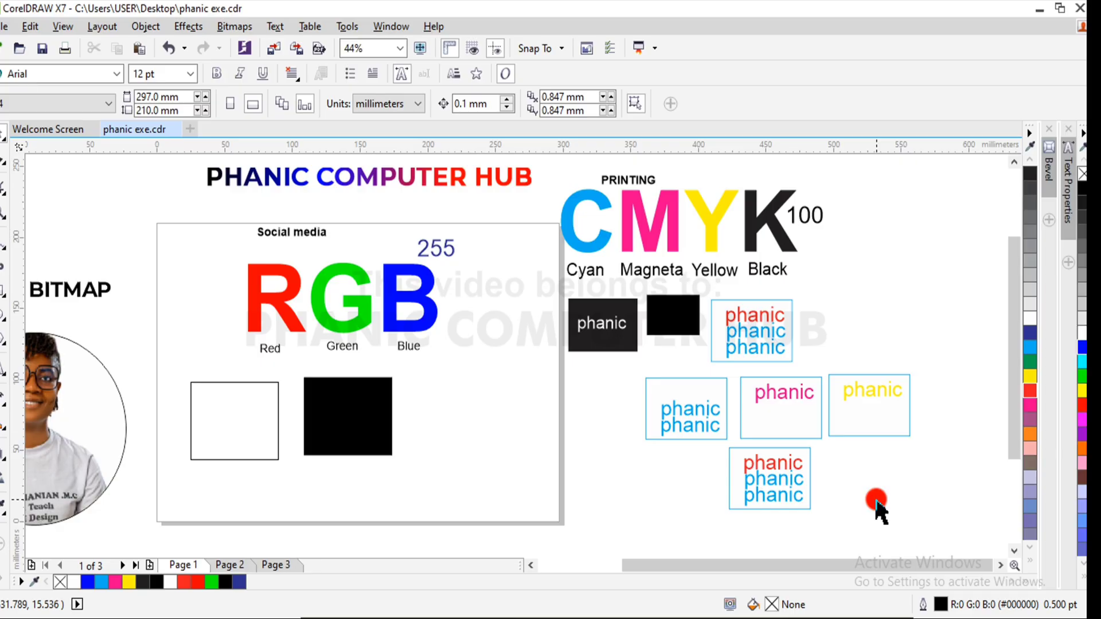
- Duplicate the circular portrait, place the copy over the page's right edge, and extract the photo from its PowerClip frame
click(64, 444)
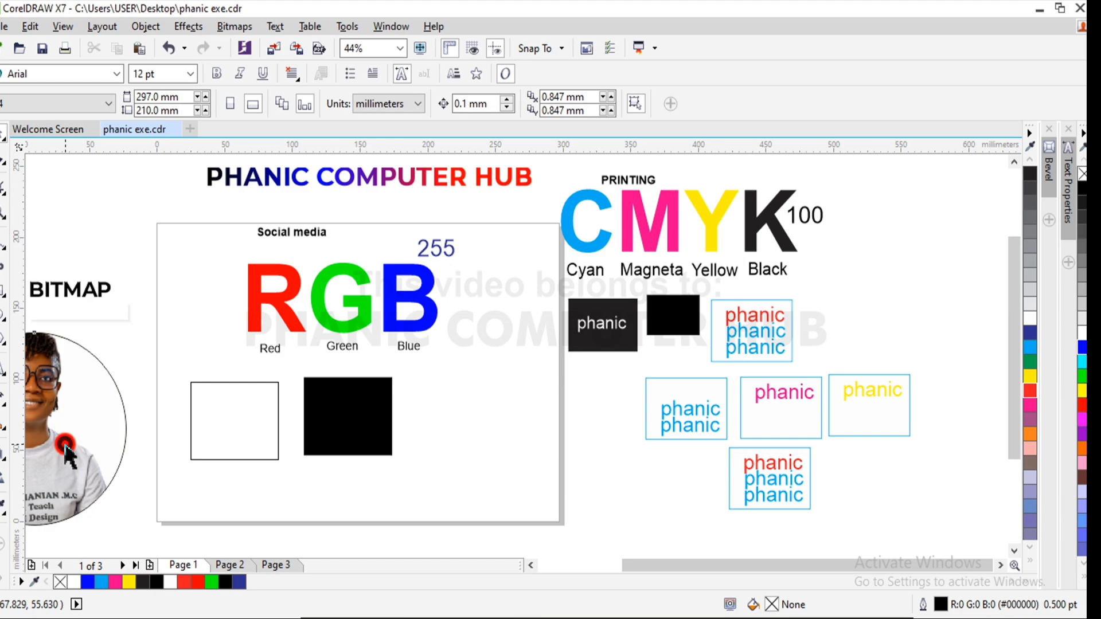
drag(64, 444, 565, 428)
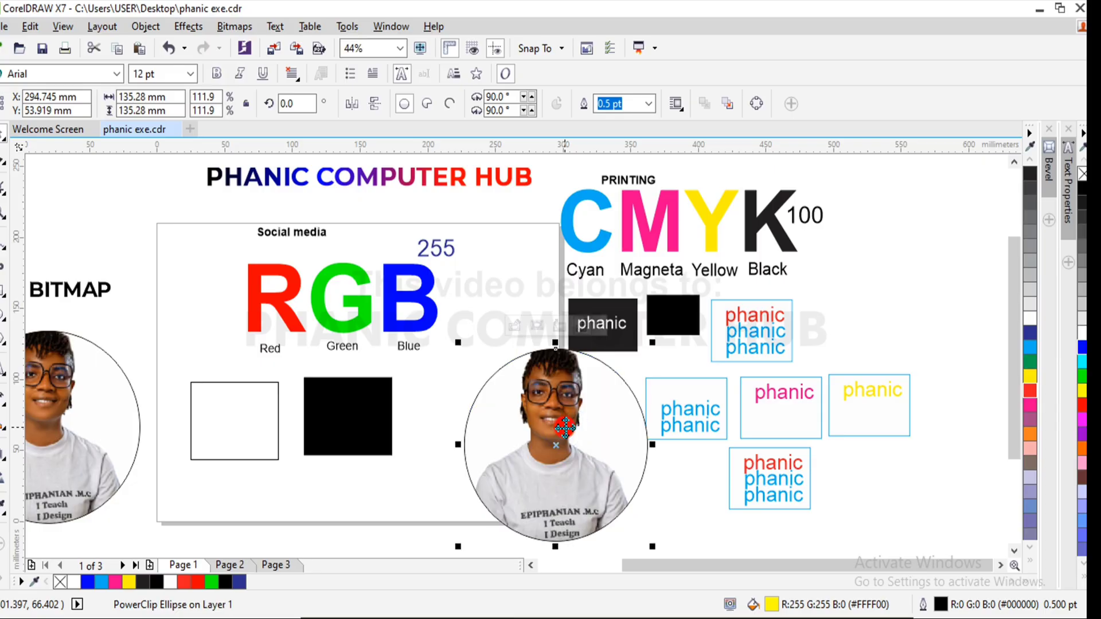
right_click(565, 428)
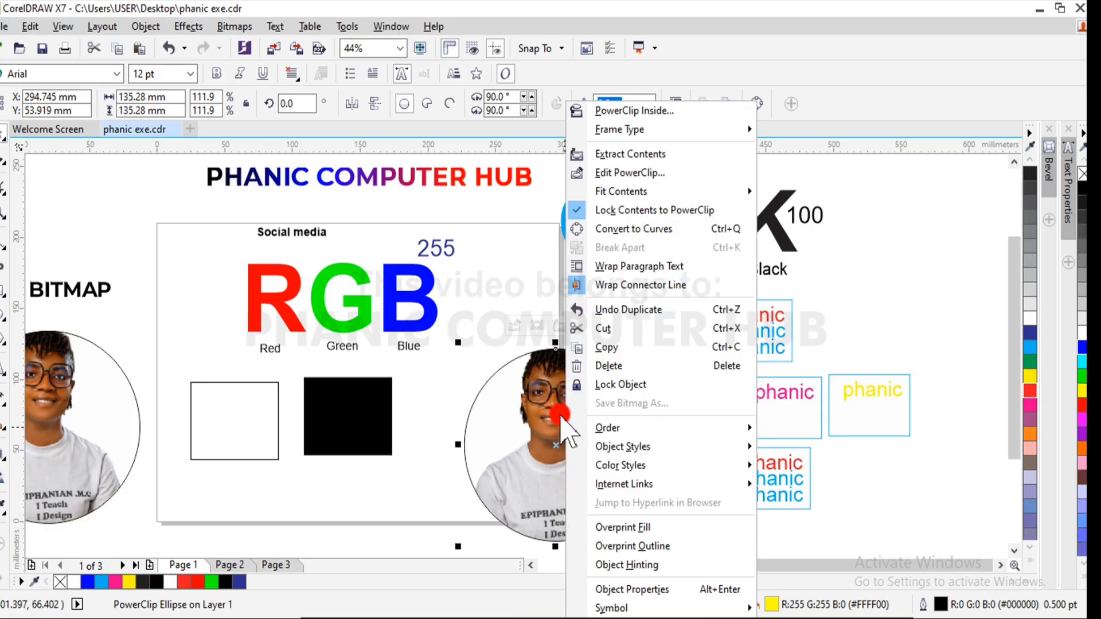
click(618, 153)
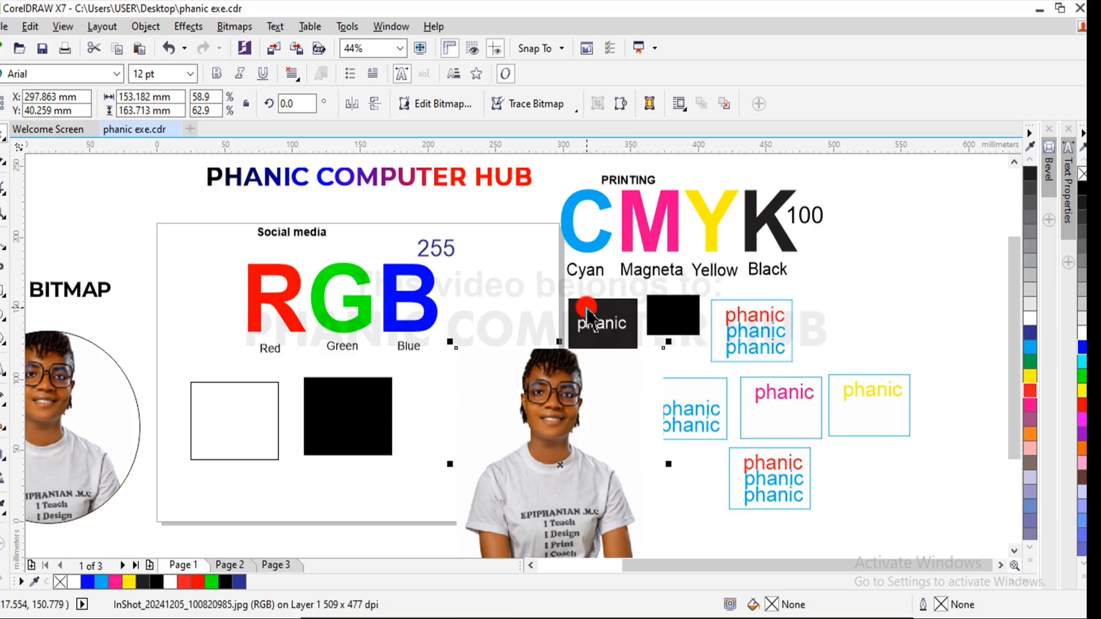
- Move the extracted photo aside, delete the empty yellow circle frame, and reposition the photo below the CMYK and RGB headings
drag(566, 396, 479, 396)
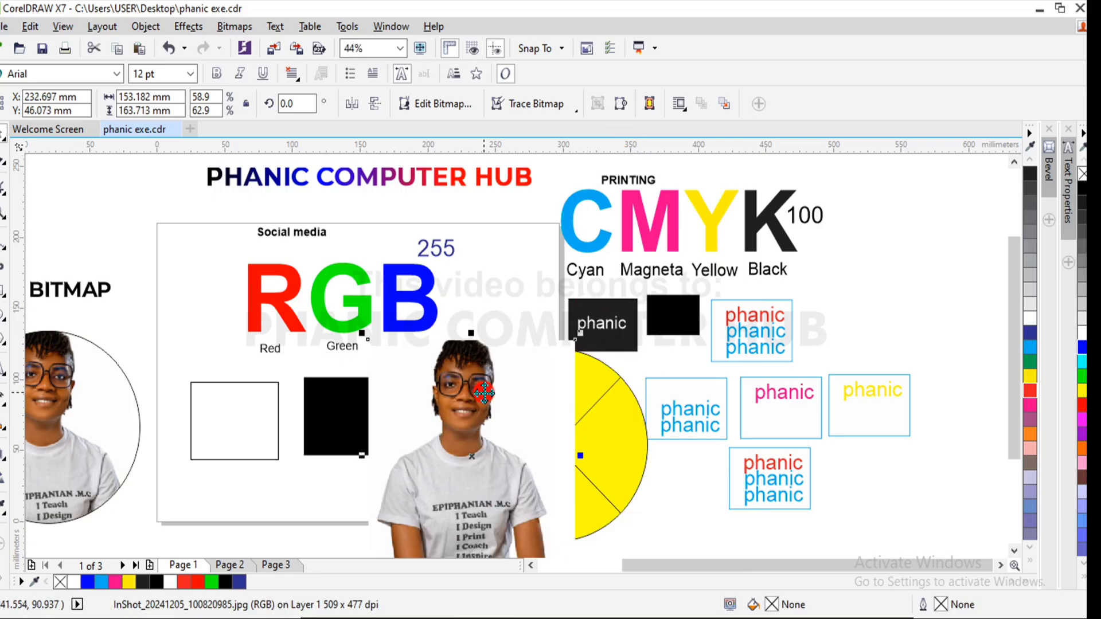
click(625, 439)
click(504, 430)
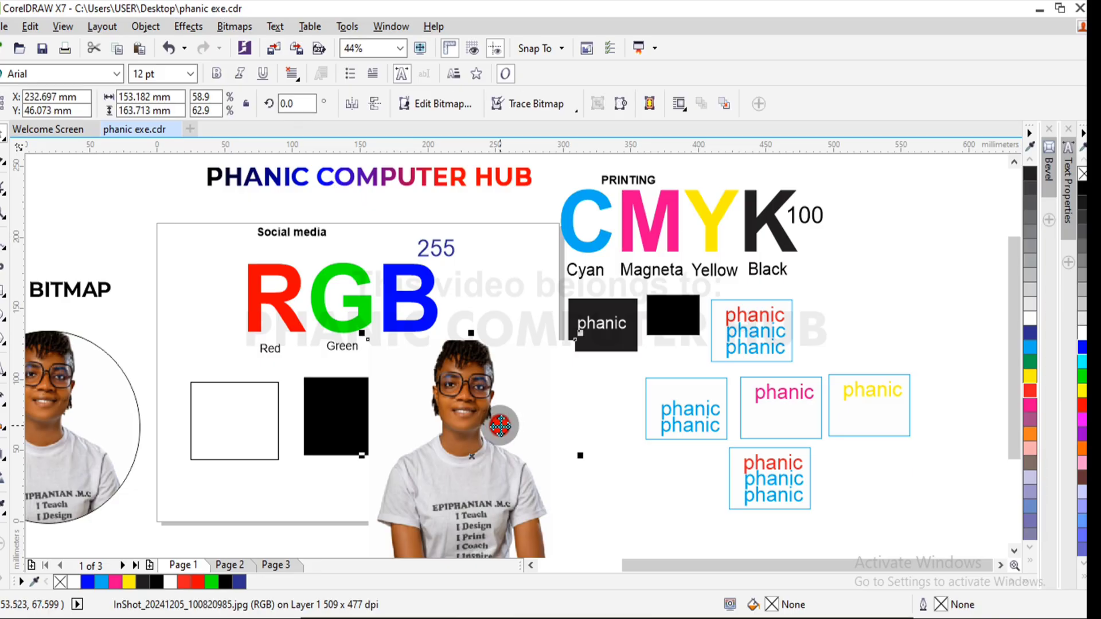
drag(476, 428, 531, 392)
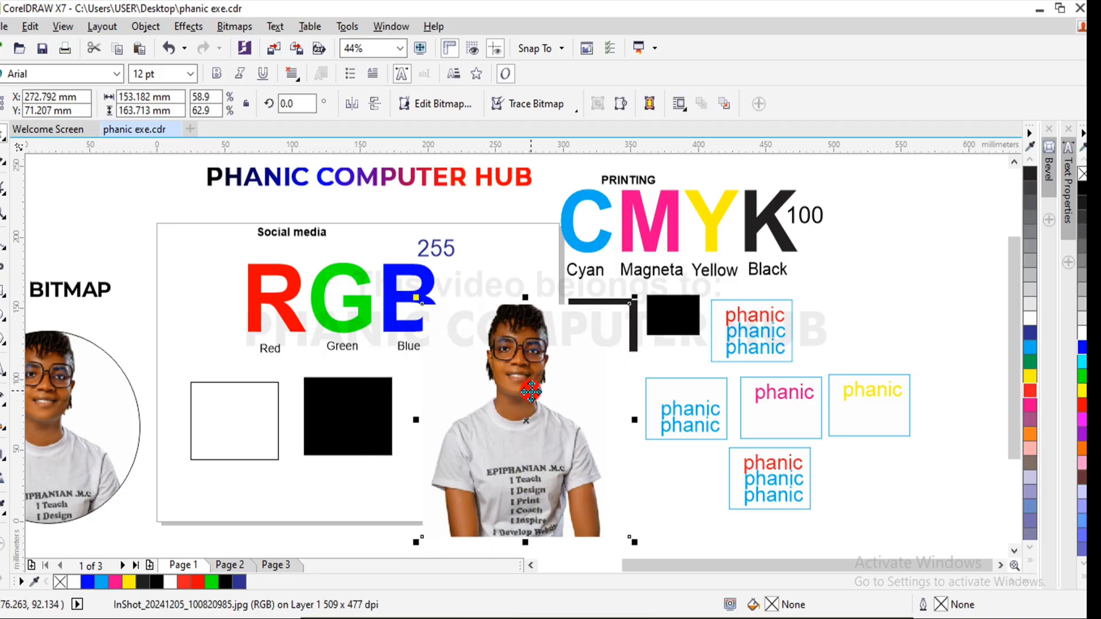
drag(523, 397, 533, 409)
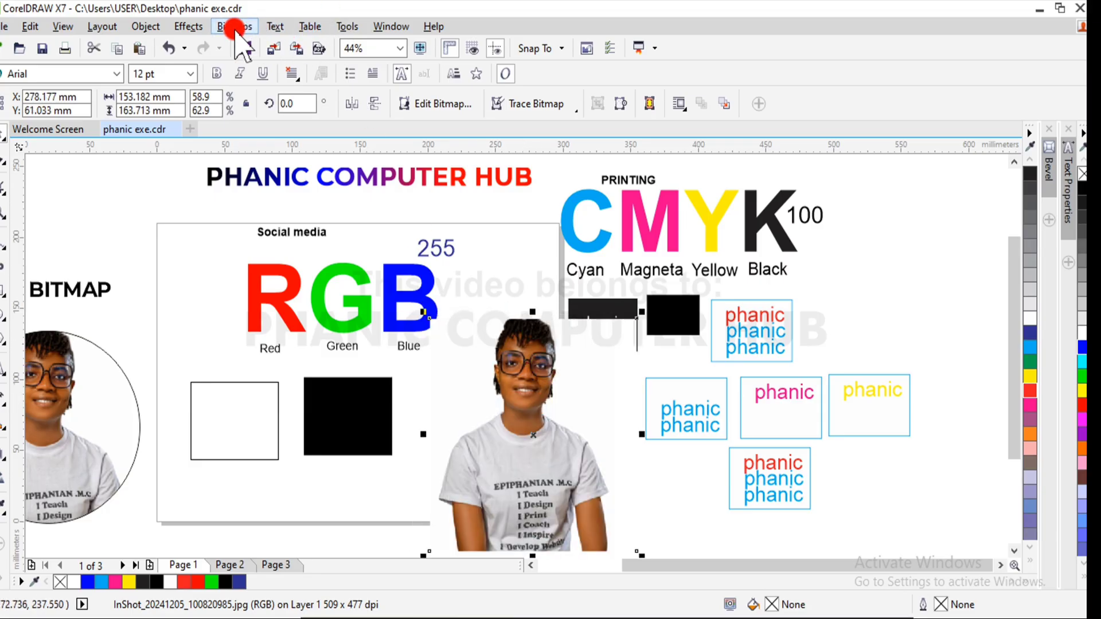
- Review the photo's temperature, tint, brightness and contrast controls in the Image Adjustment Lab, then close it
click(232, 27)
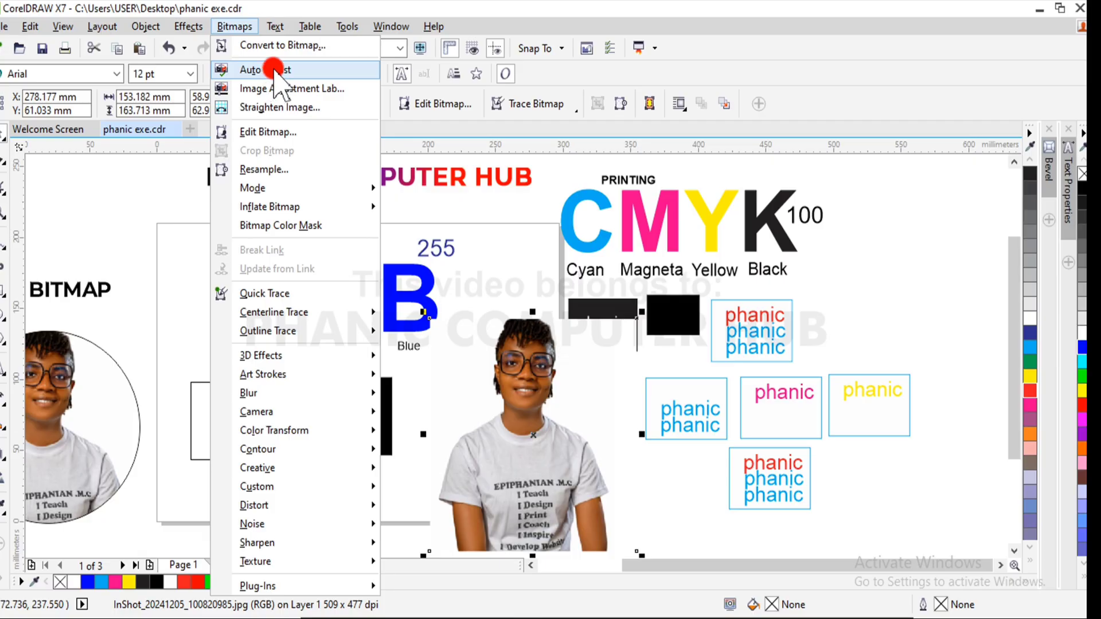
click(346, 88)
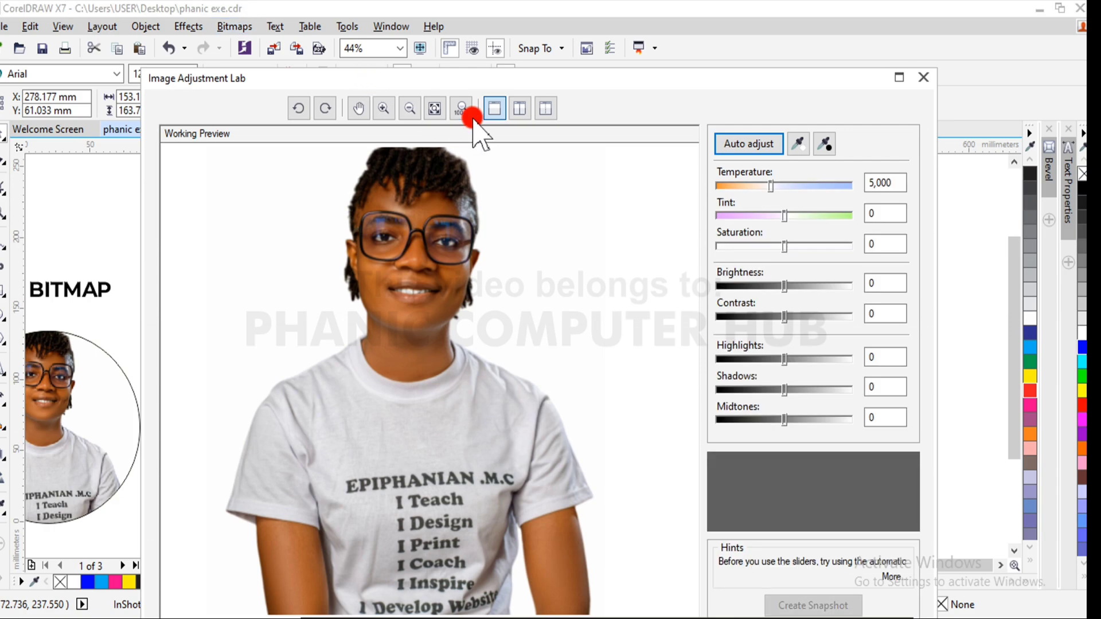
drag(656, 76, 383, 101)
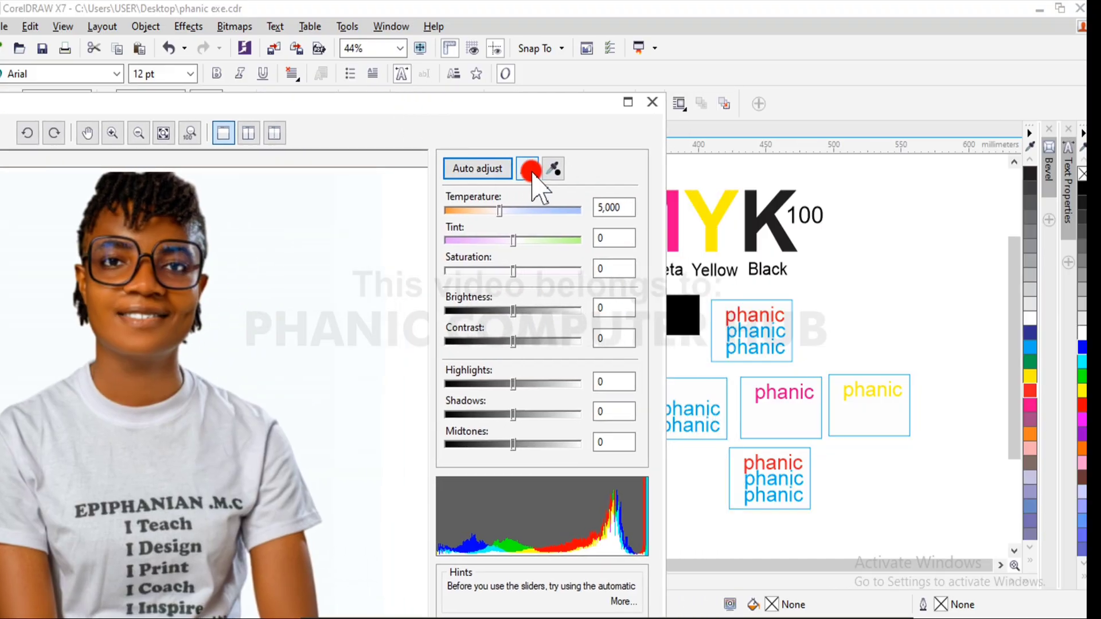
drag(487, 99, 643, 114)
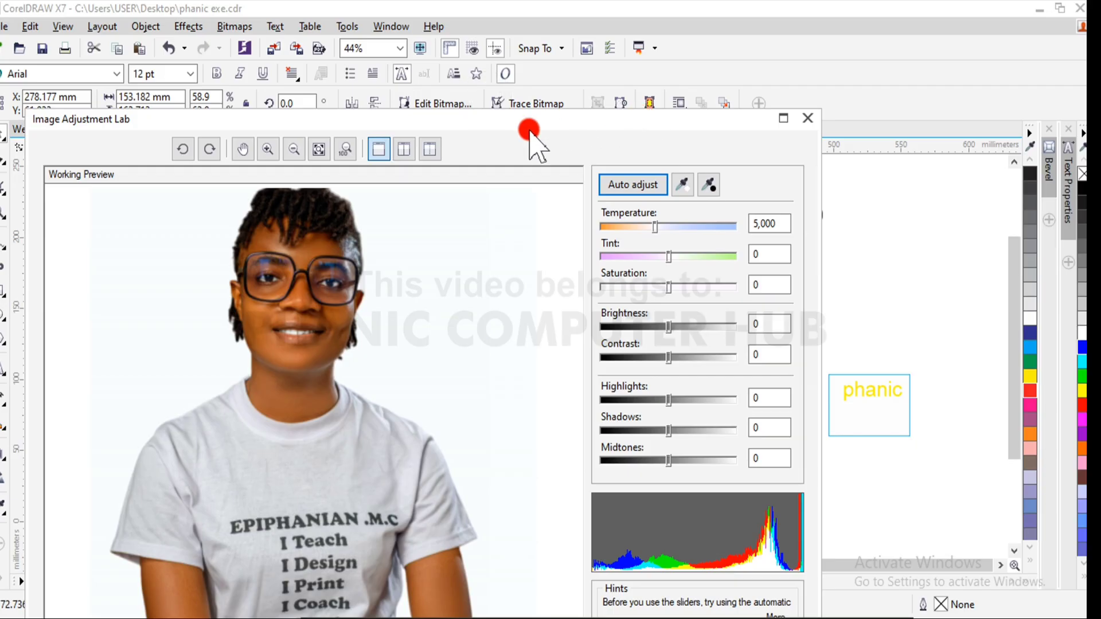
click(810, 119)
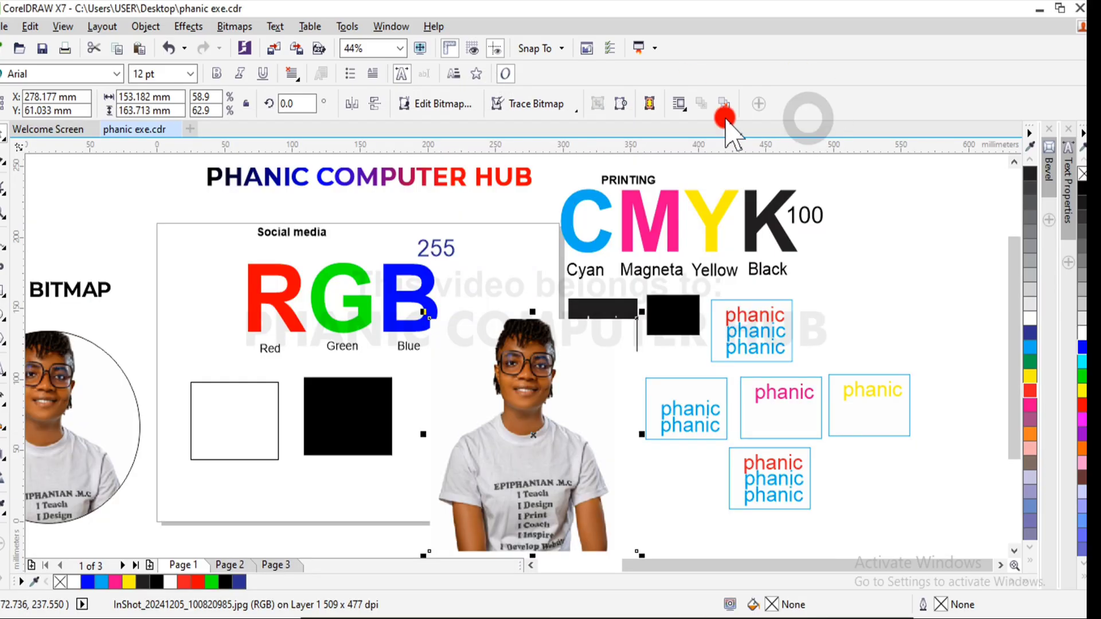
- View the Gamma adjustment for the selected photo and dismiss its dialog
click(251, 27)
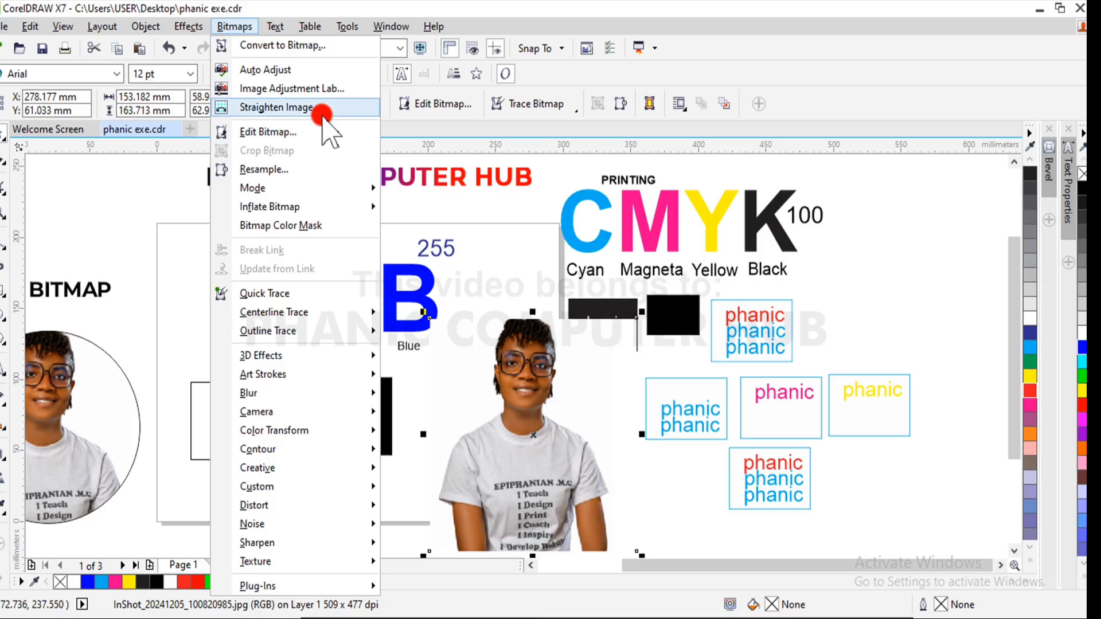
mouse_move(196, 27)
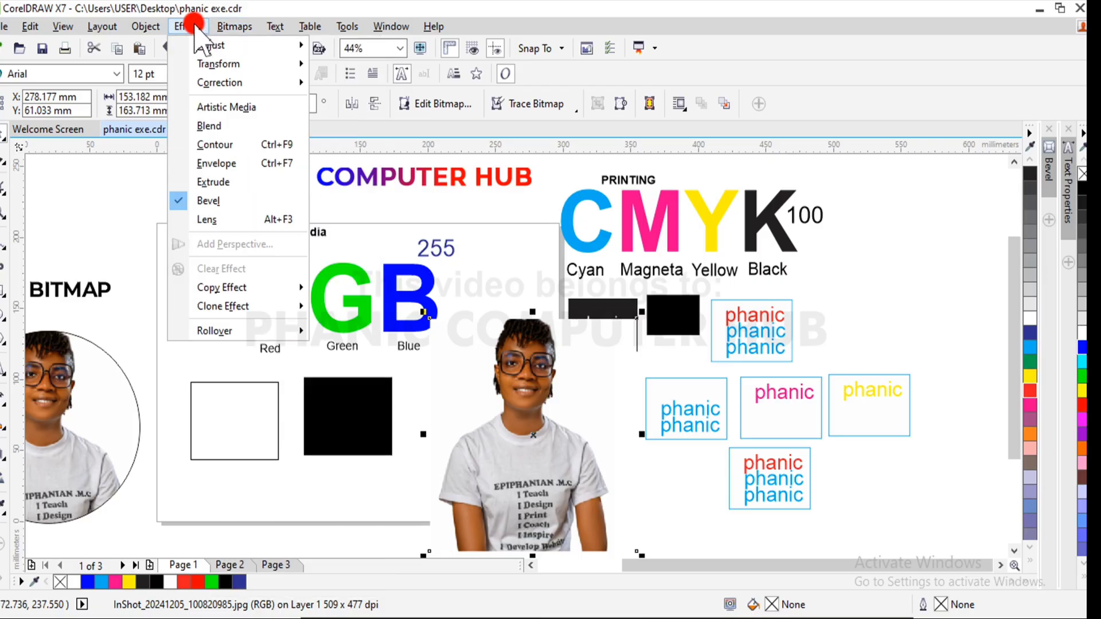
mouse_move(223, 43)
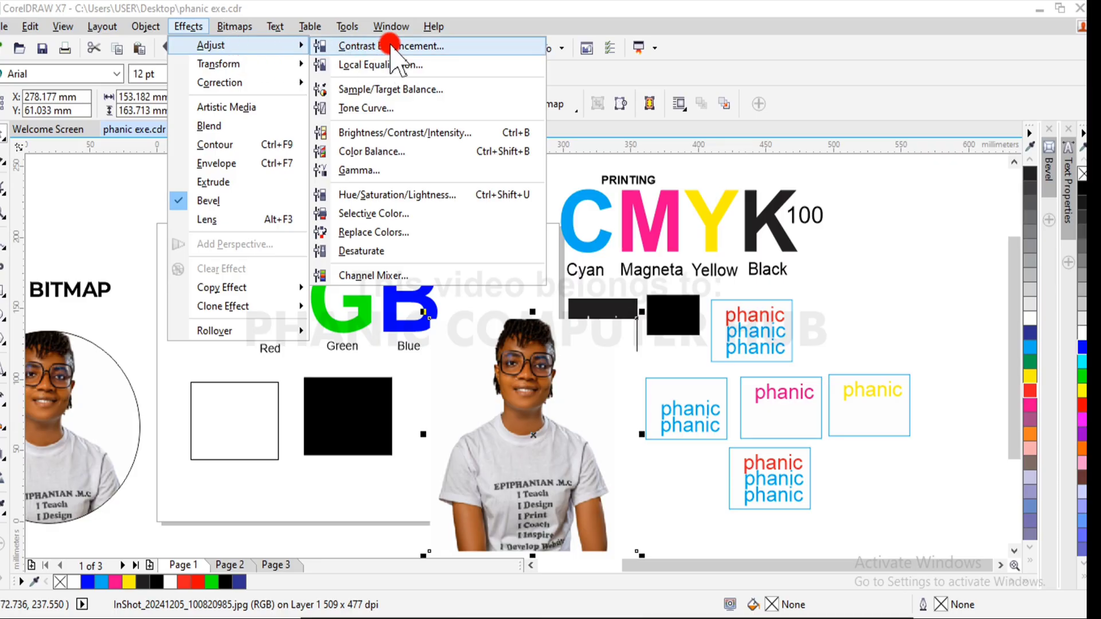
click(400, 171)
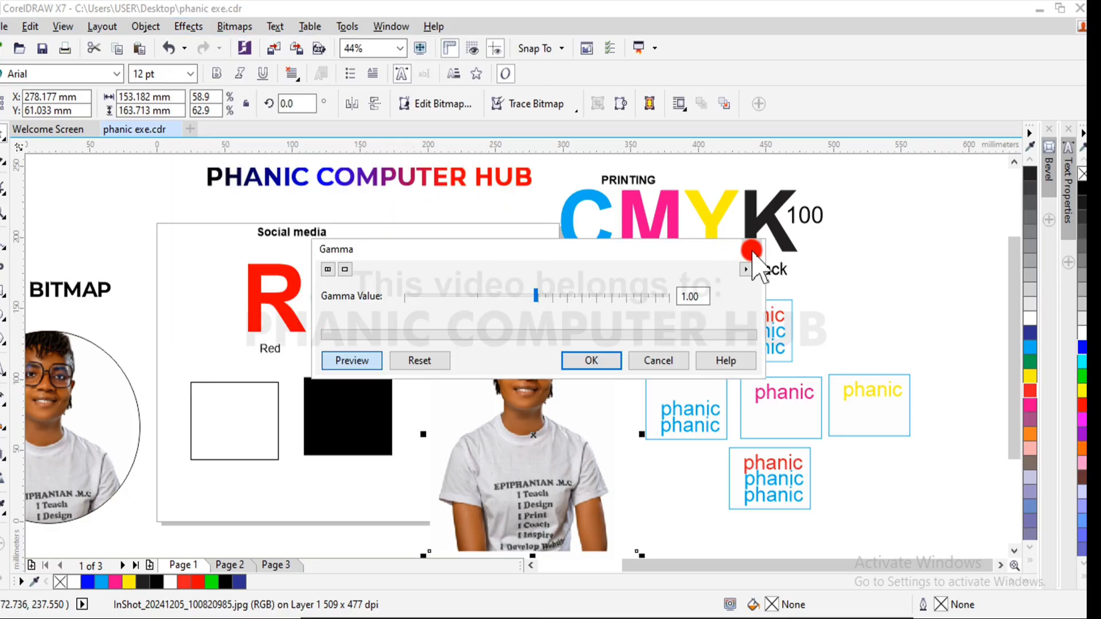
click(752, 251)
click(201, 28)
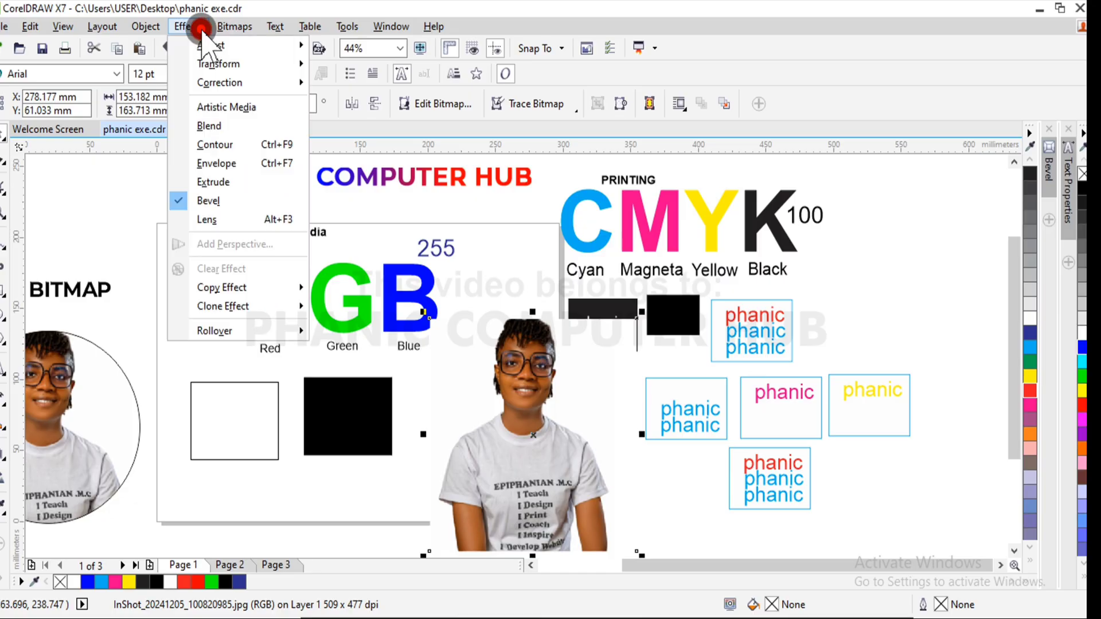
mouse_move(252, 45)
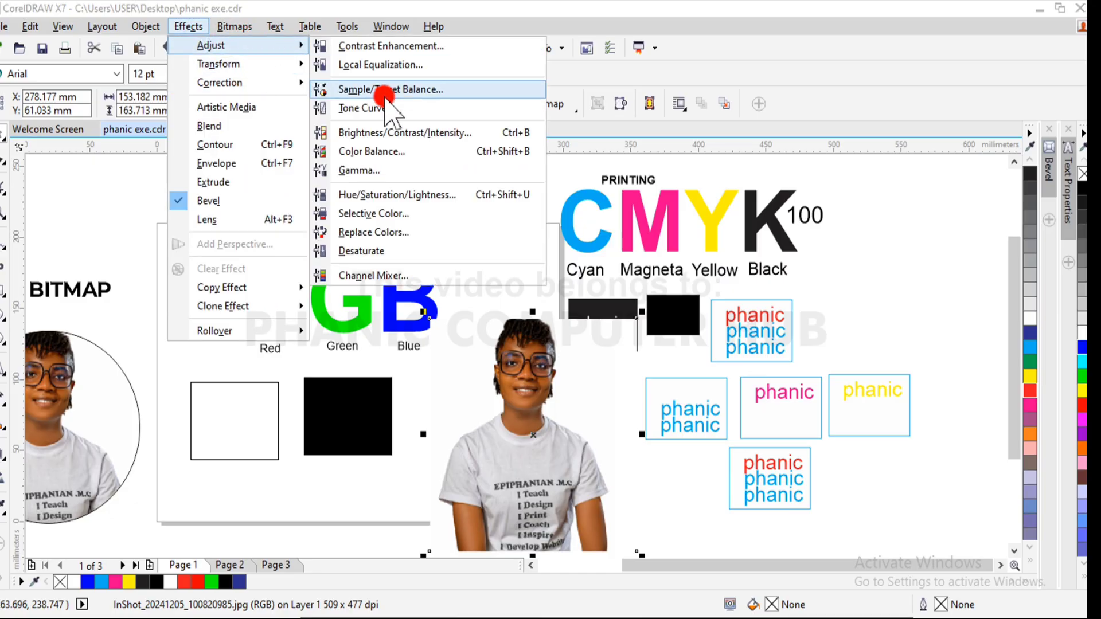
click(421, 110)
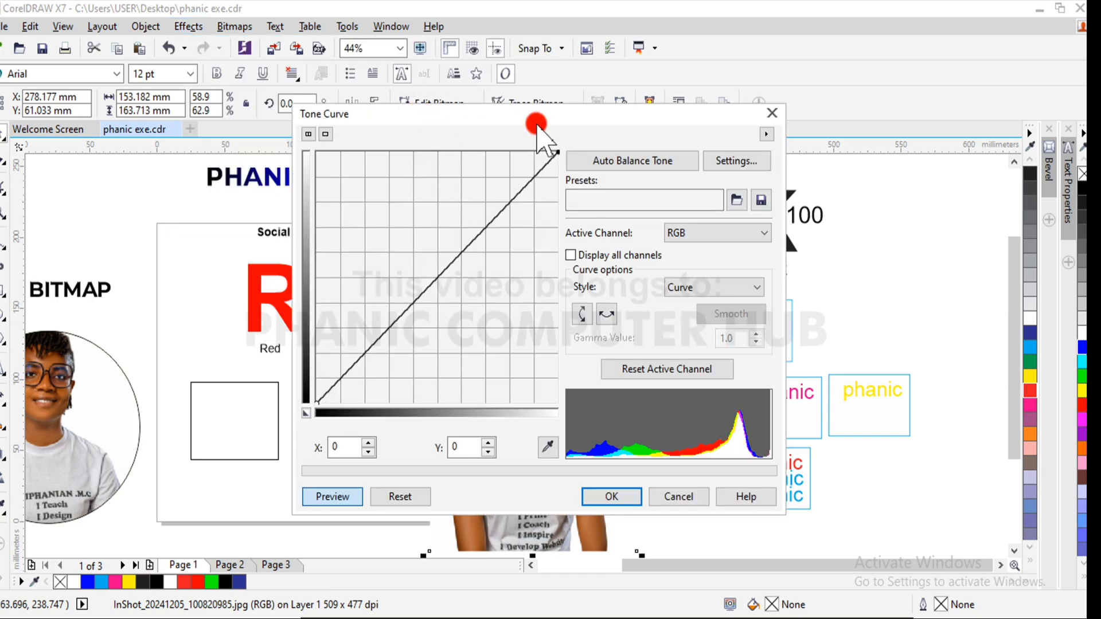
drag(536, 119, 197, 164)
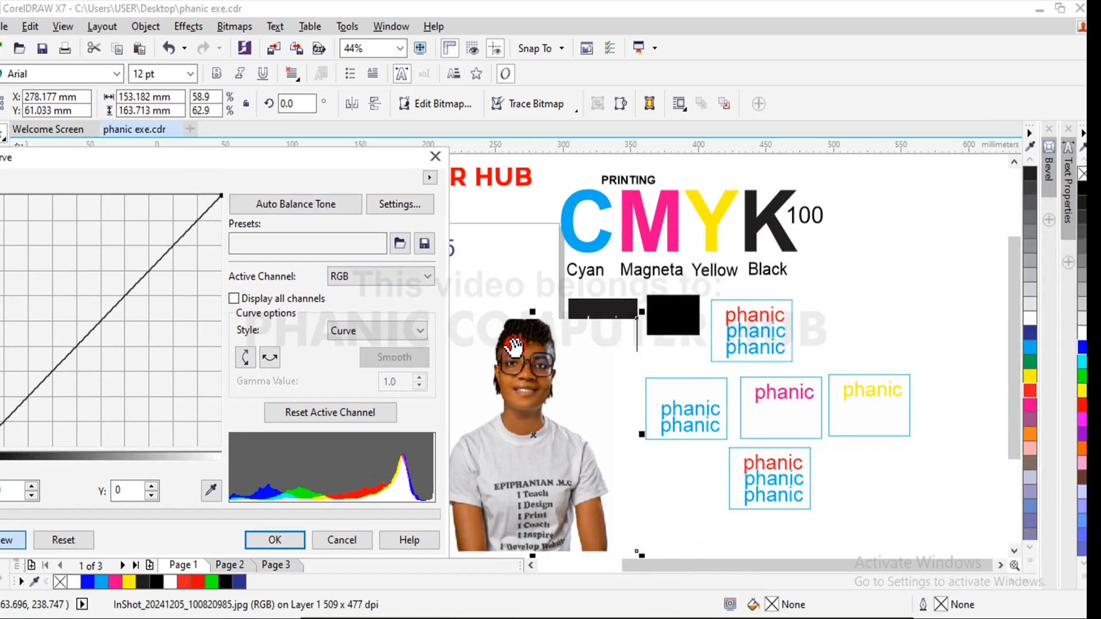
drag(513, 346, 627, 299)
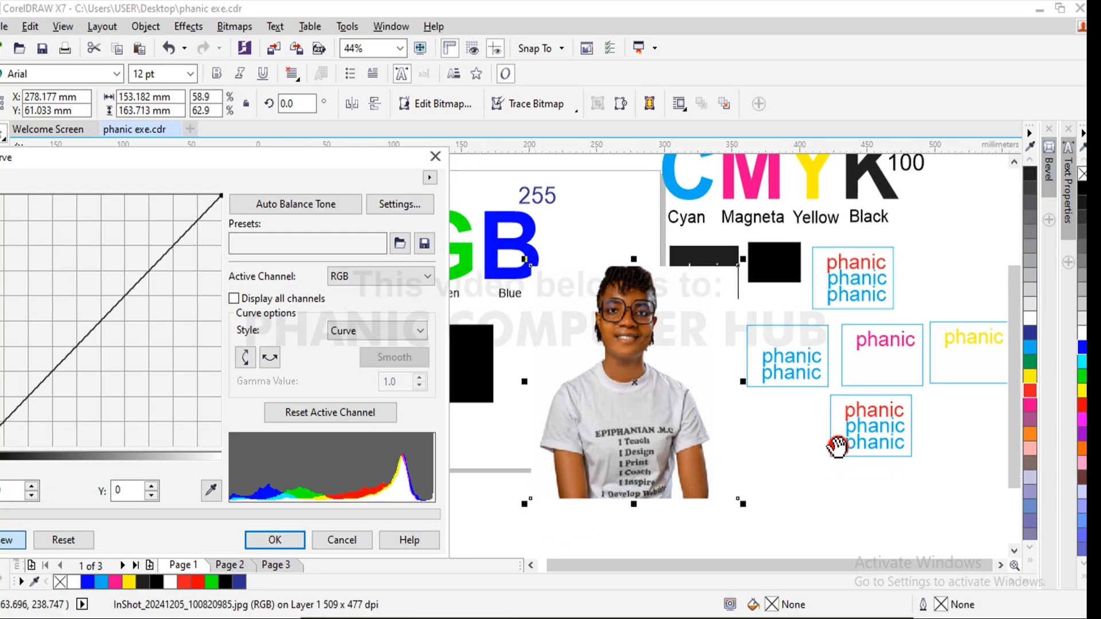
drag(109, 340, 80, 338)
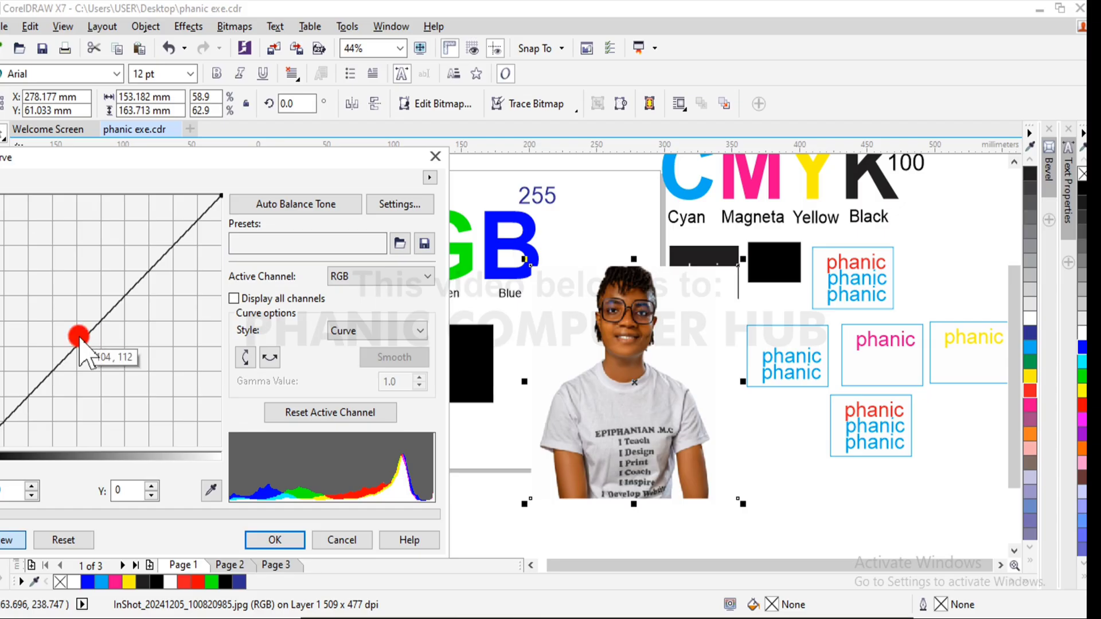
key(Escape)
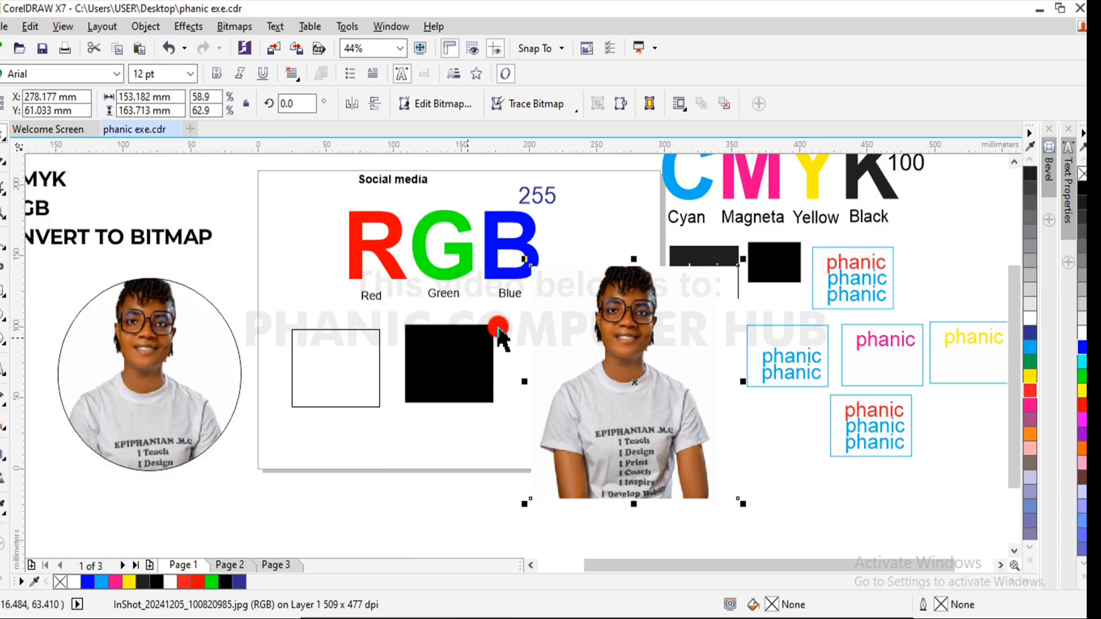
- Move the photo to about X 325 mm, Y 69 mm, and bring up its Tone Curve adjustment beside it
drag(637, 395, 701, 385)
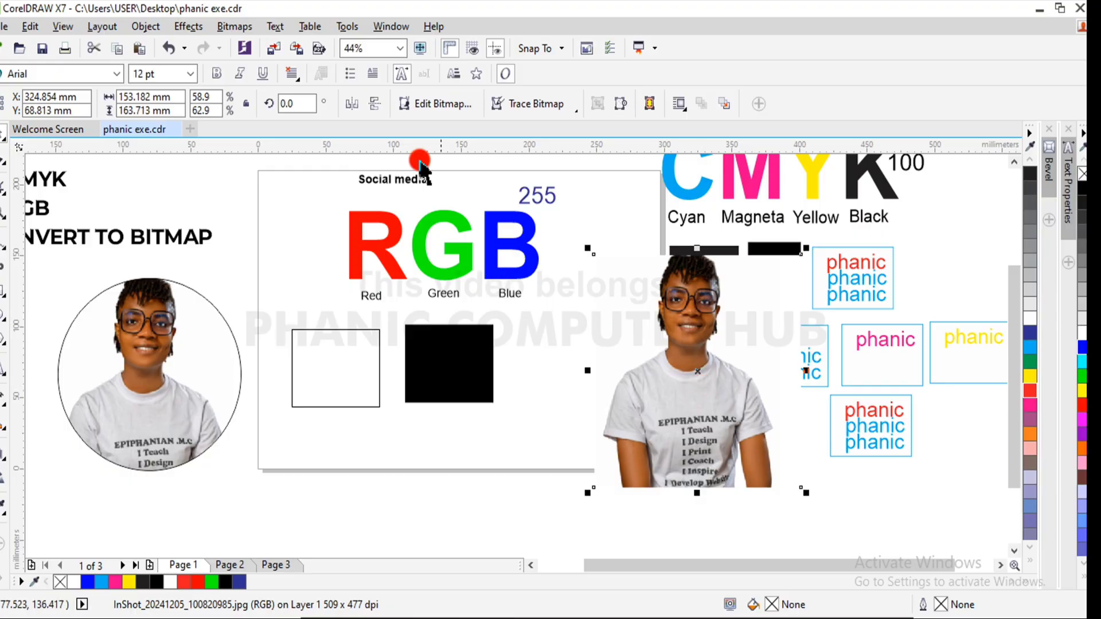
click(187, 27)
mouse_move(221, 43)
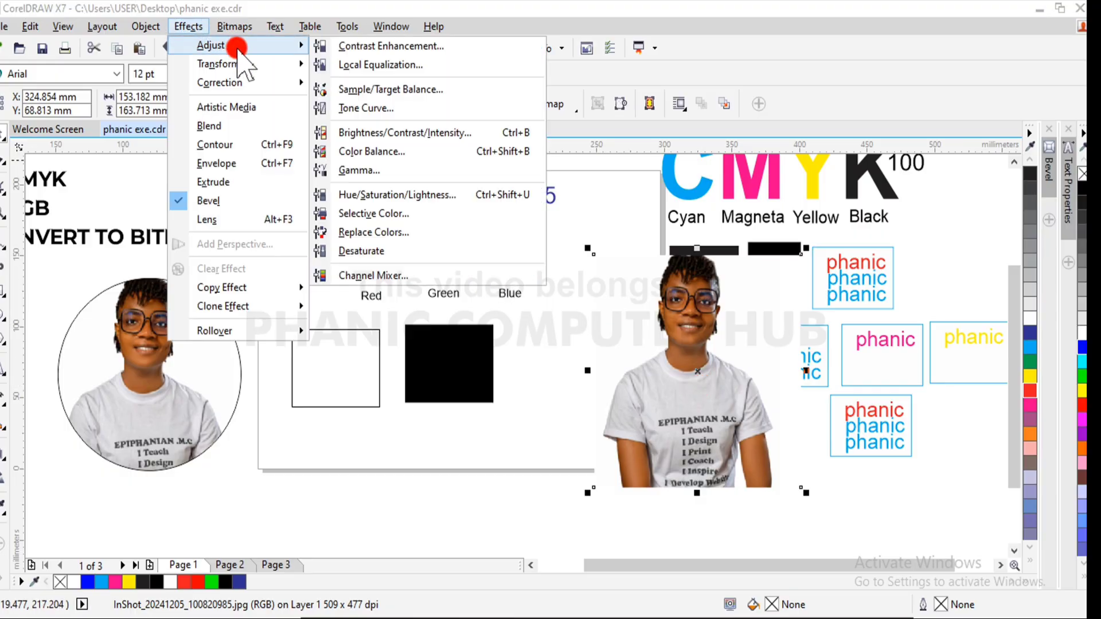
click(353, 108)
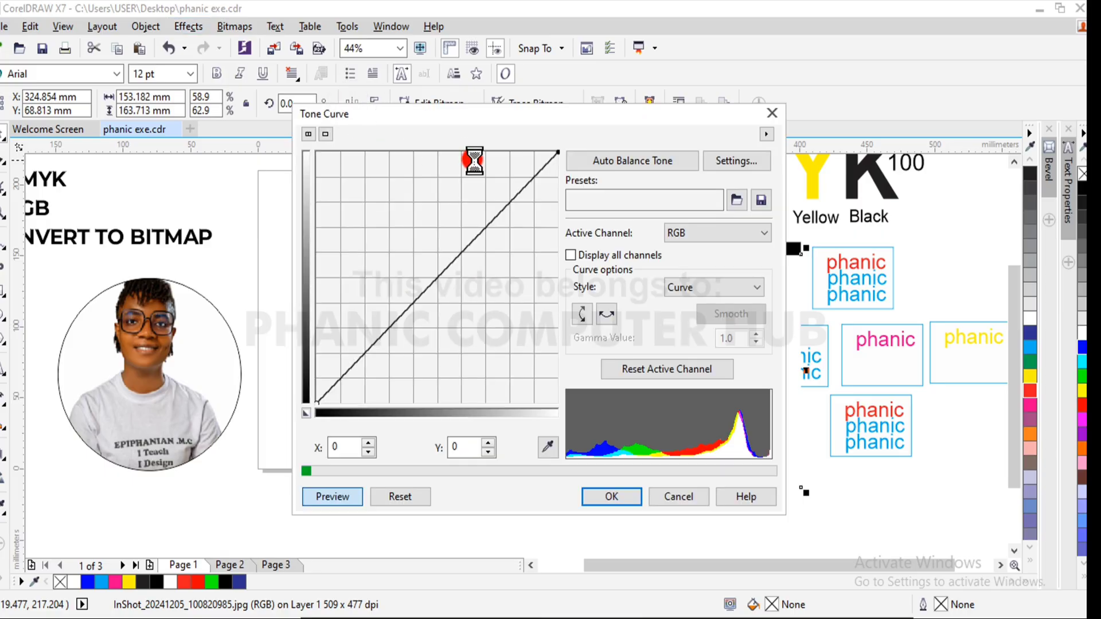
drag(538, 115, 339, 155)
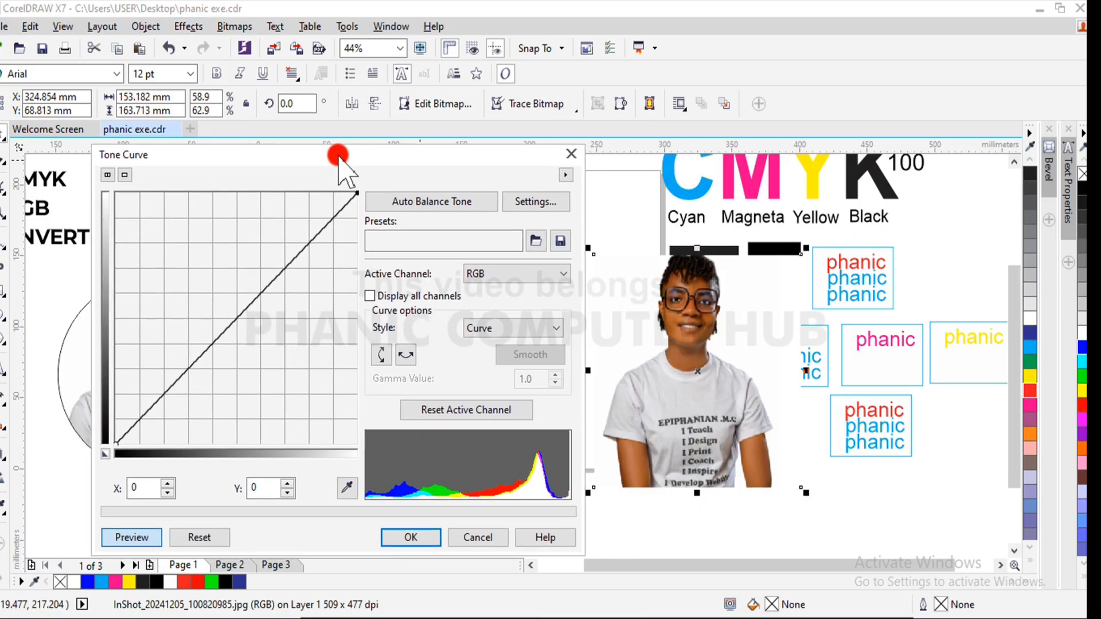
click(564, 271)
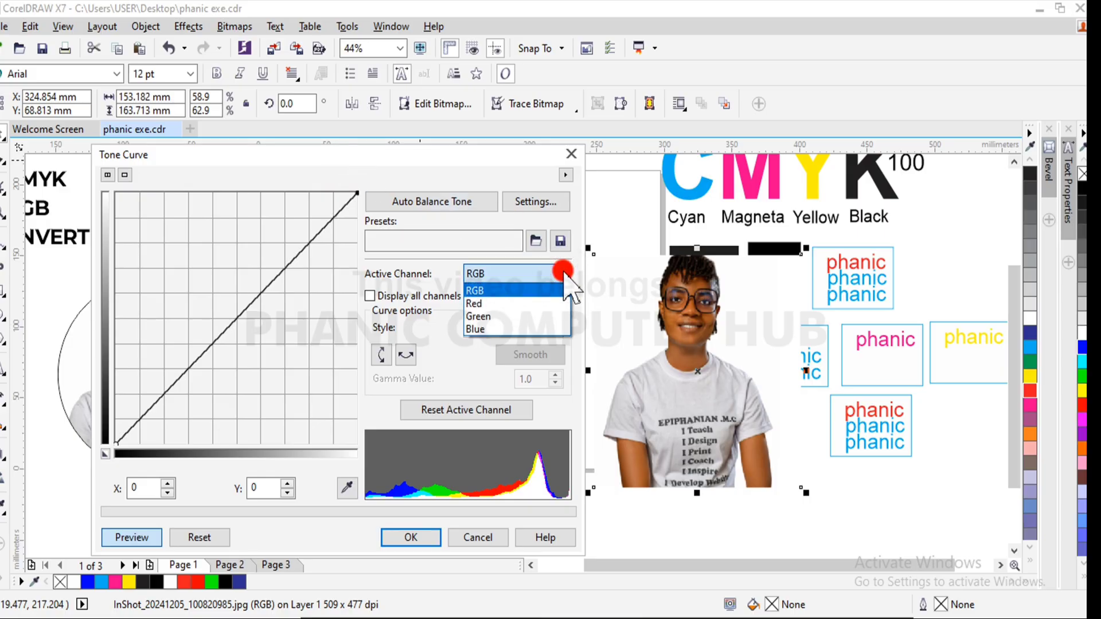
click(564, 273)
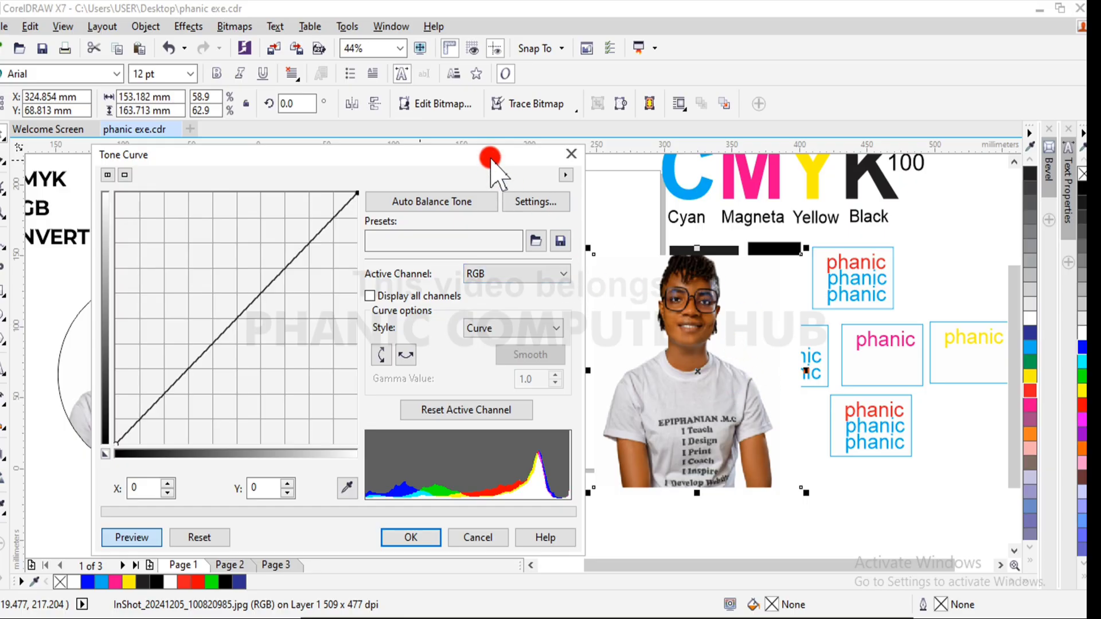
drag(490, 160, 487, 173)
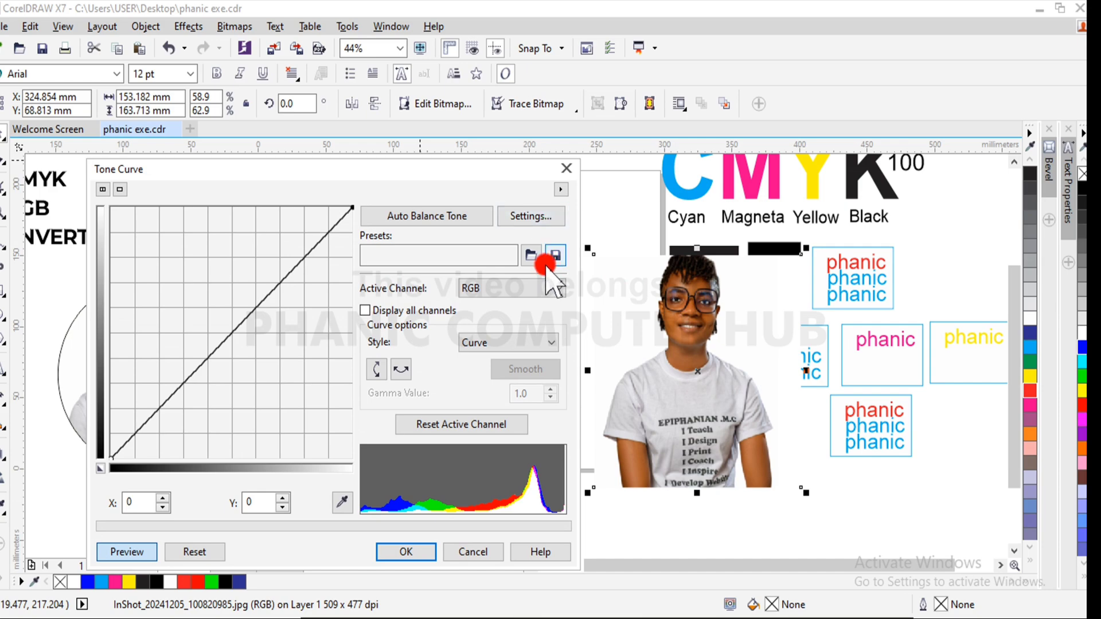
- Flatten the red channel's tone curve by lowering its end point to X 255, Y 0
click(561, 289)
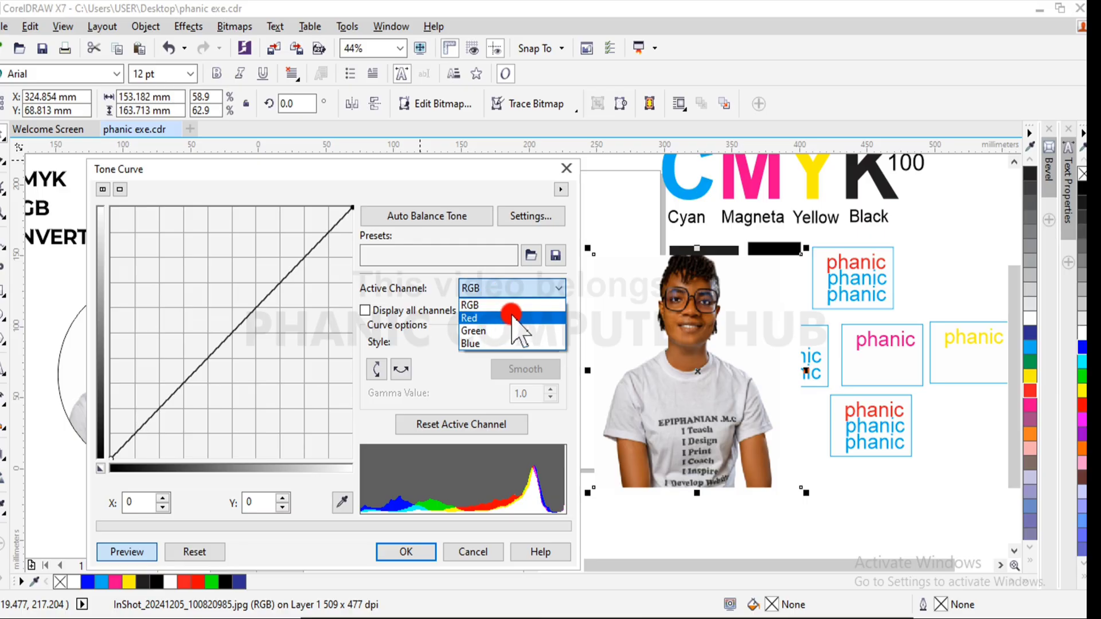
click(480, 318)
drag(352, 208, 340, 462)
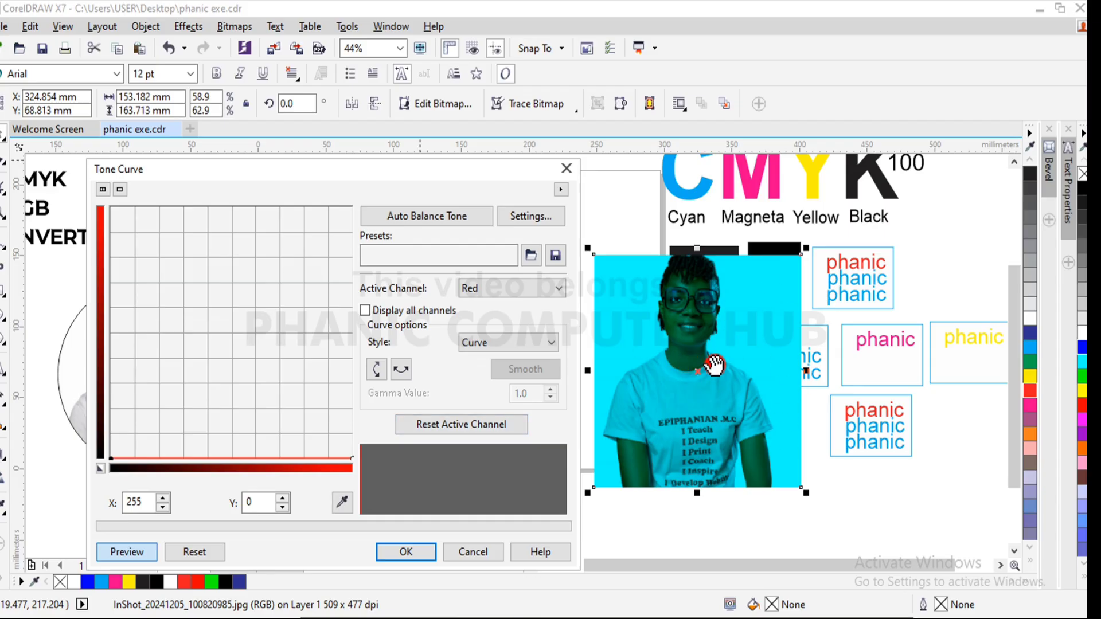
- Flatten the green channel's tone curve to zero output, ending at X 255, Y 0
click(558, 287)
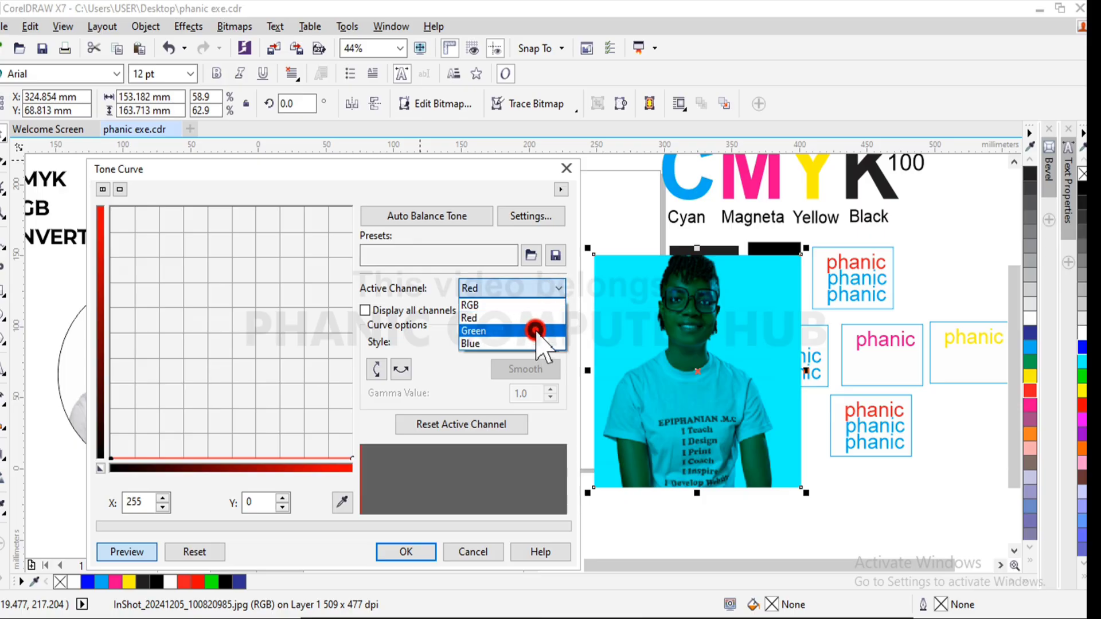
click(536, 331)
drag(354, 212, 275, 265)
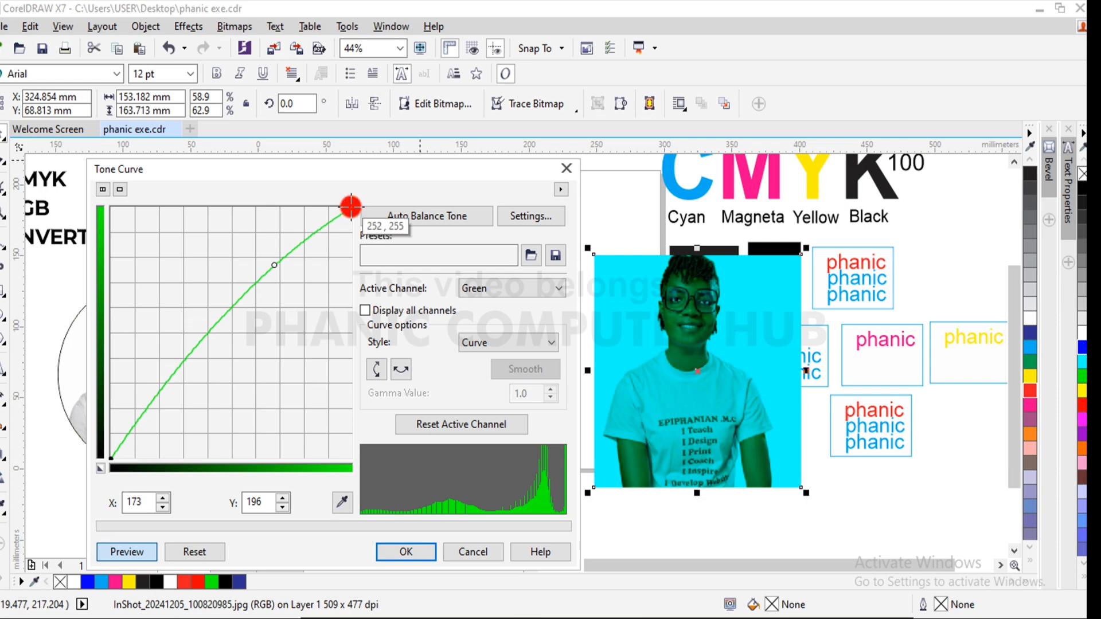
drag(351, 208, 352, 257)
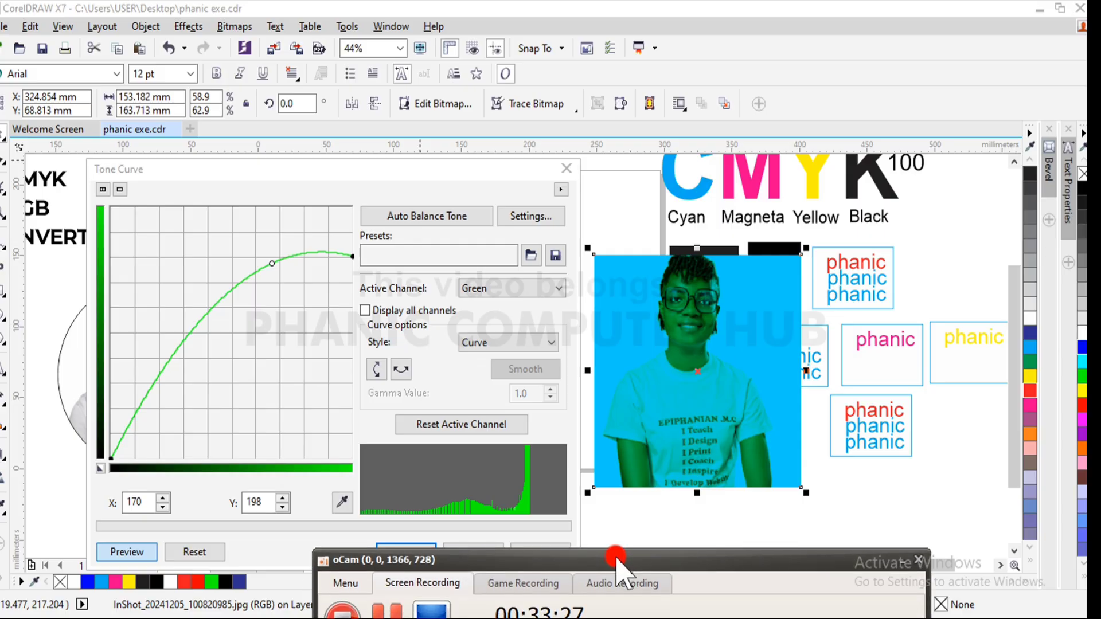
drag(272, 264, 287, 308)
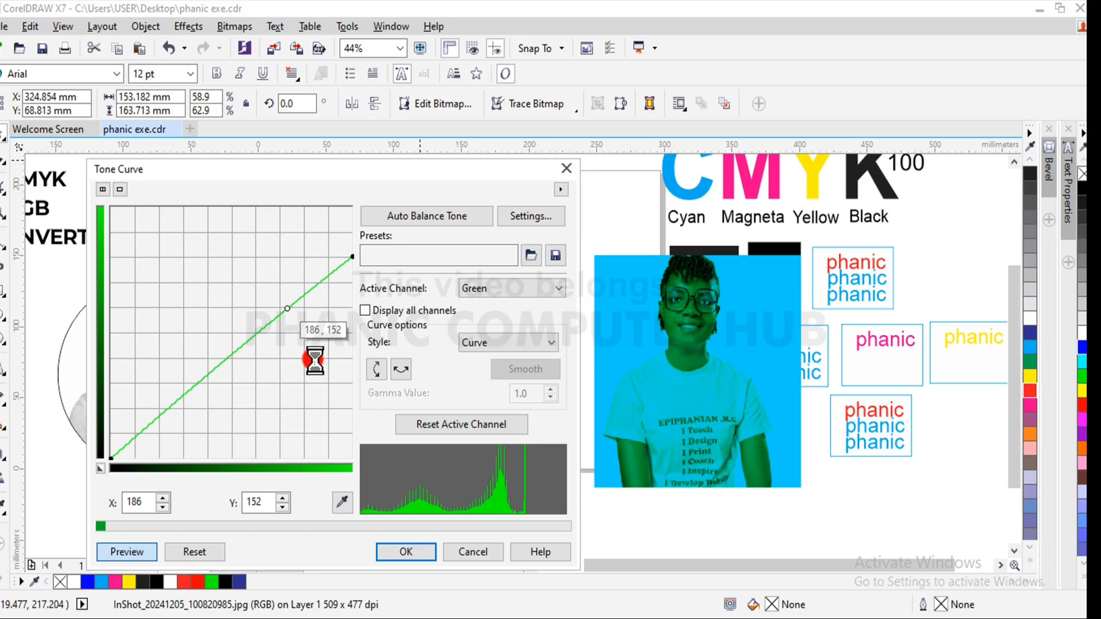
drag(314, 360, 312, 362)
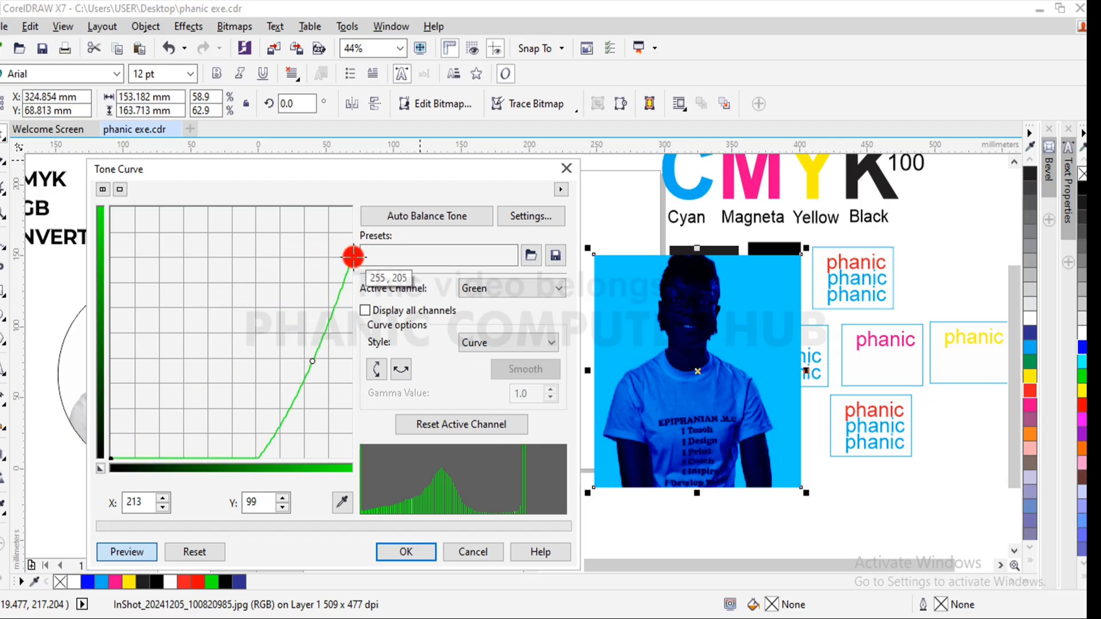
drag(353, 256, 301, 442)
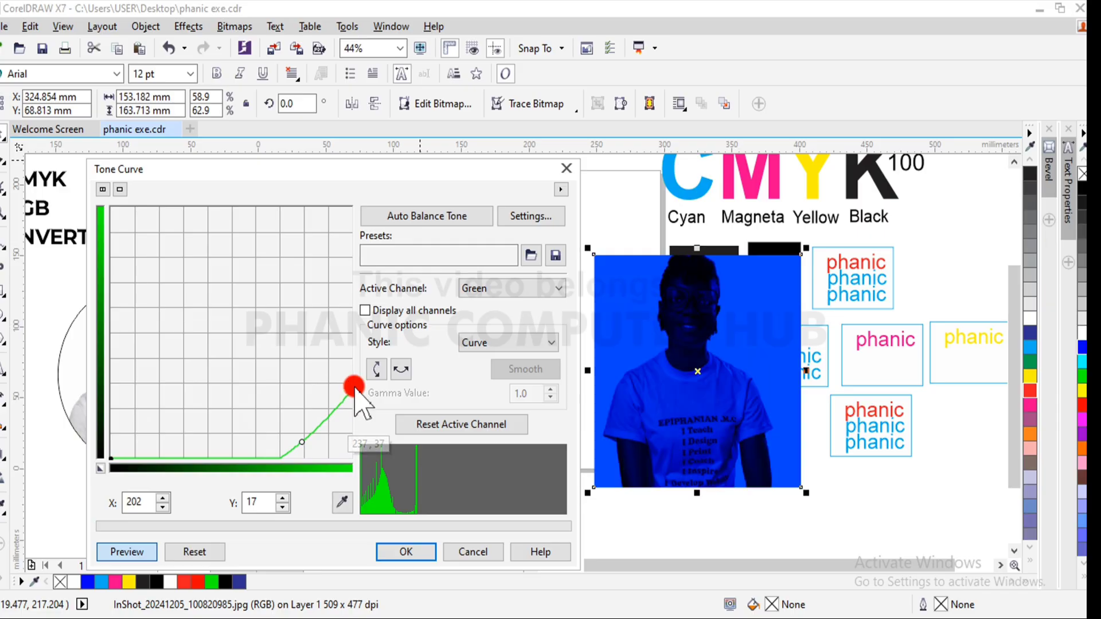
drag(354, 387, 300, 459)
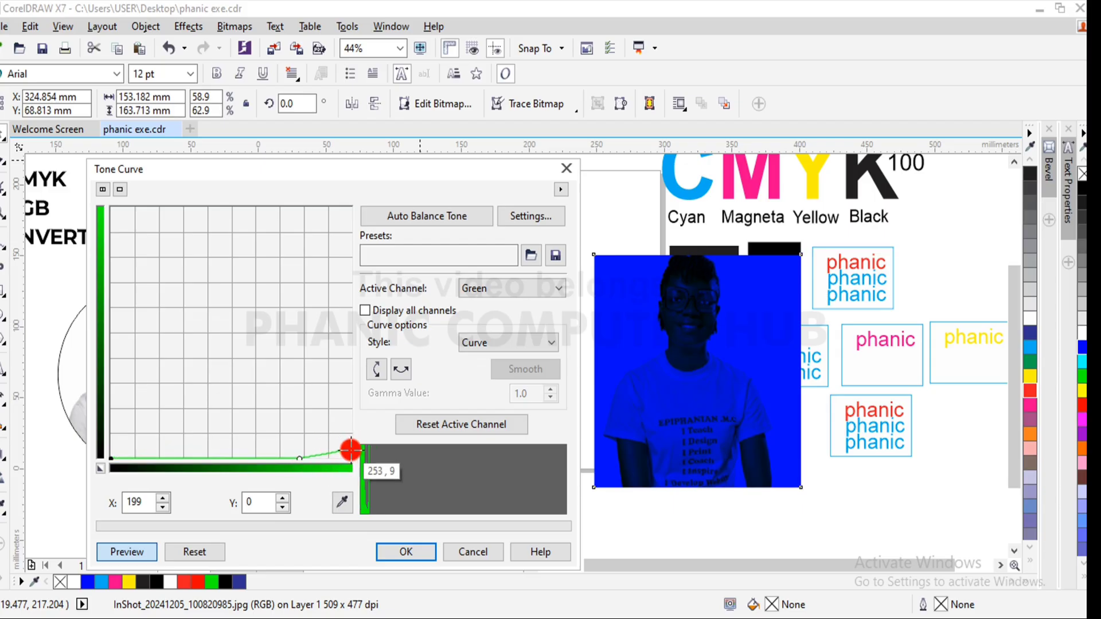
drag(352, 454, 352, 458)
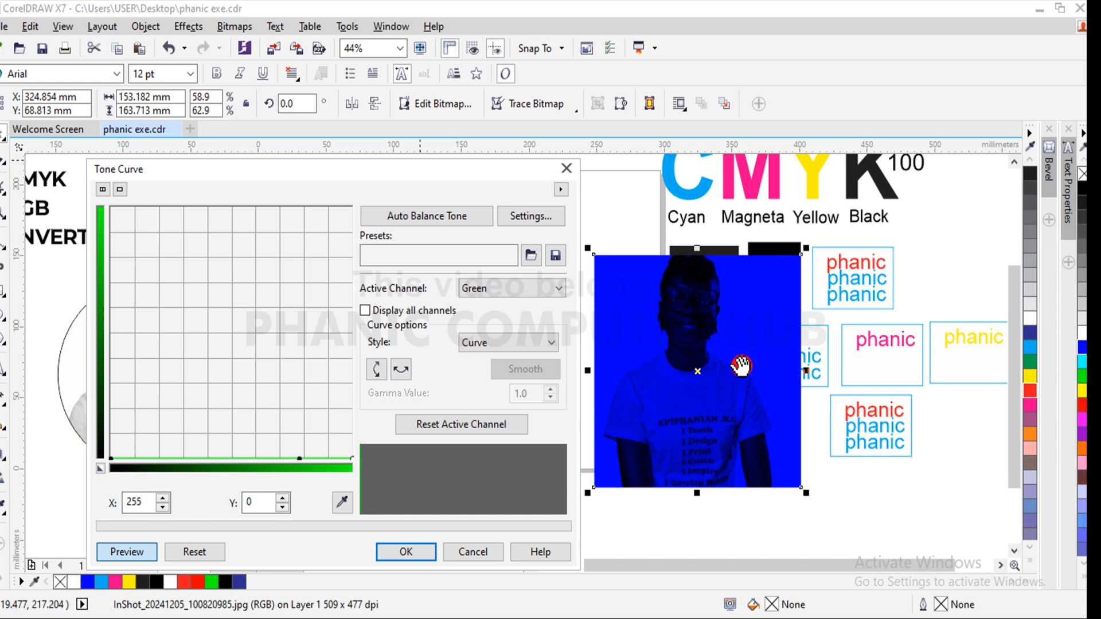
- Restore the red channel's tone curve to a straight diagonal by raising its end point to X 255, Y 255
drag(422, 168, 605, 425)
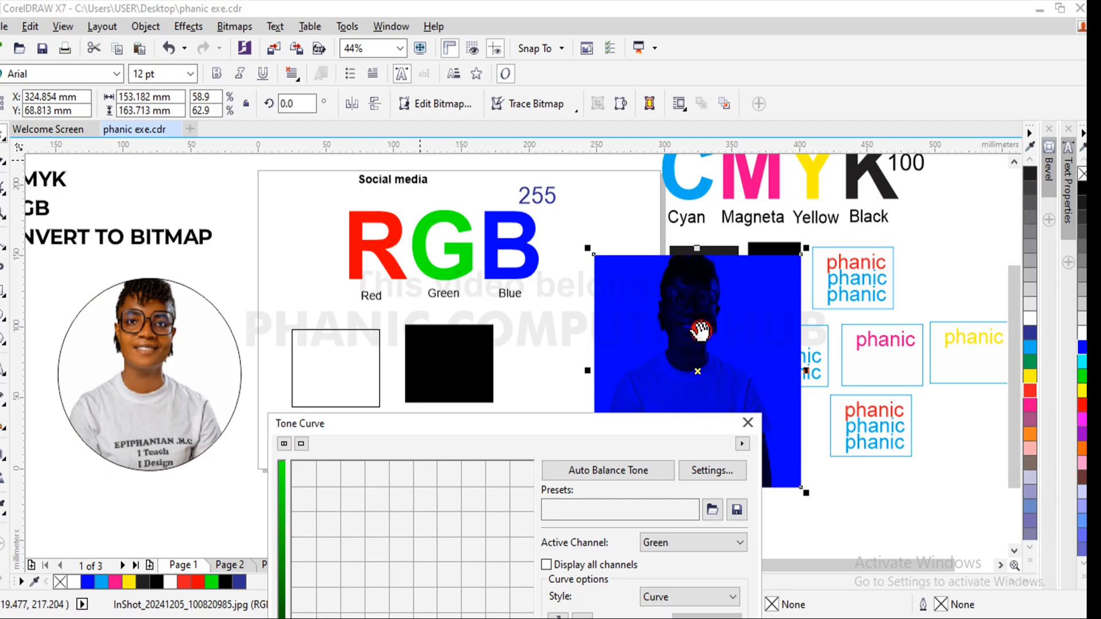
drag(608, 423, 500, 188)
click(609, 305)
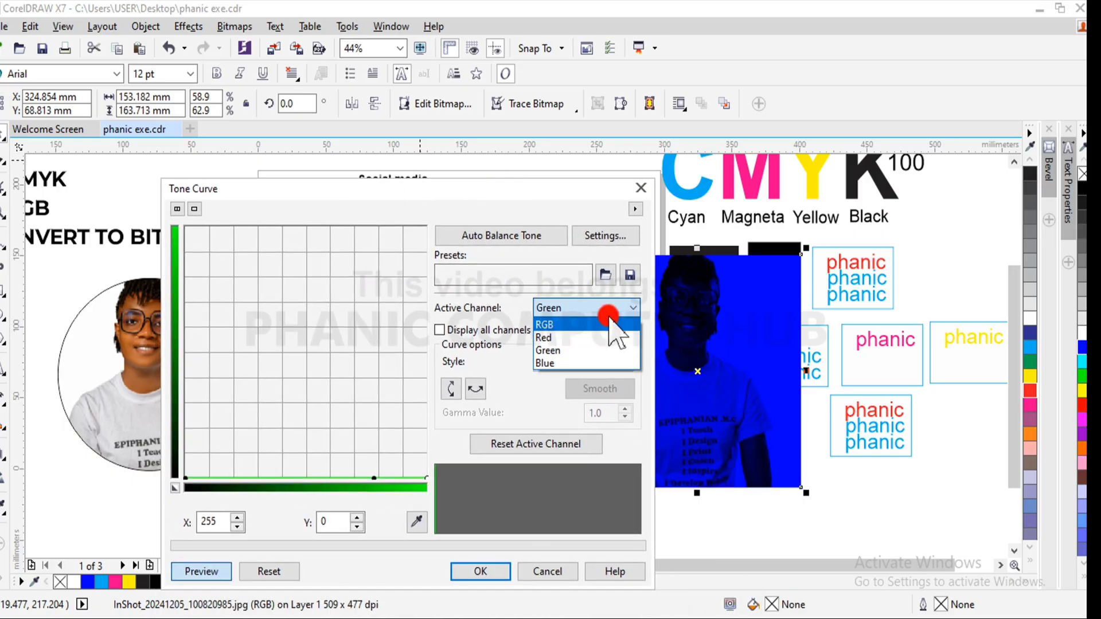
click(599, 339)
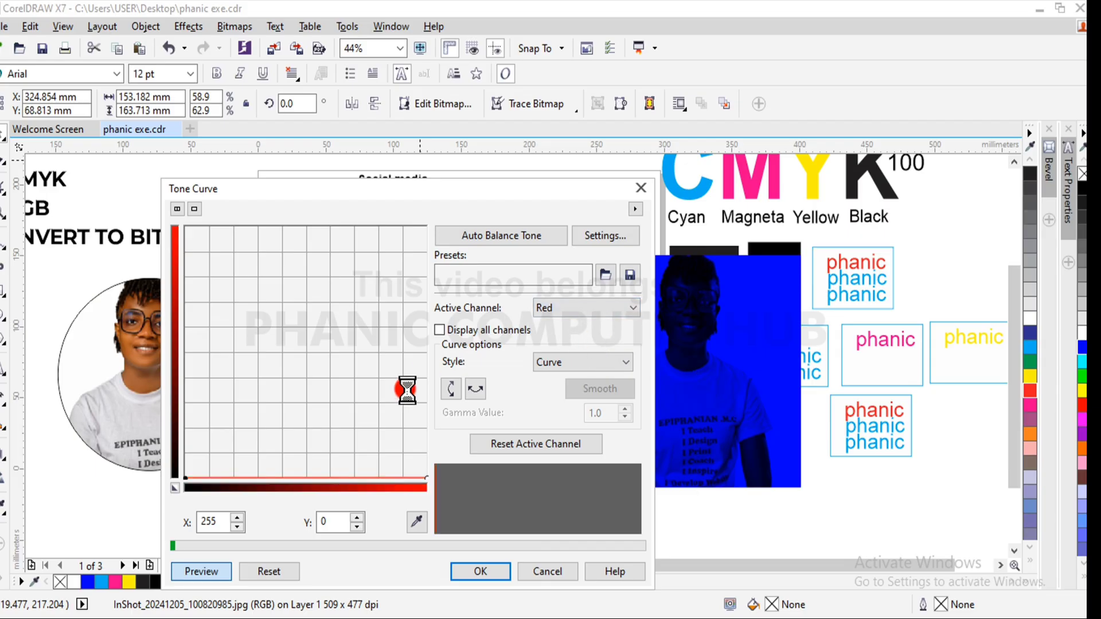
drag(427, 476, 425, 228)
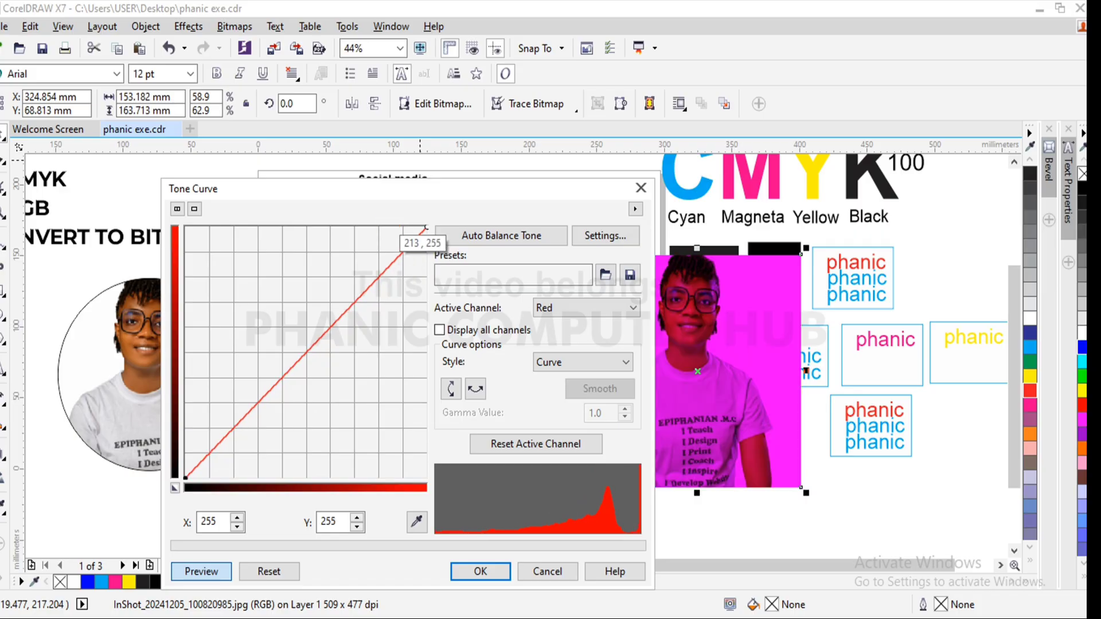
- Reshape the green channel's flat tone curve into two humps, placing points at about 243, 113 and 152, 30
click(616, 308)
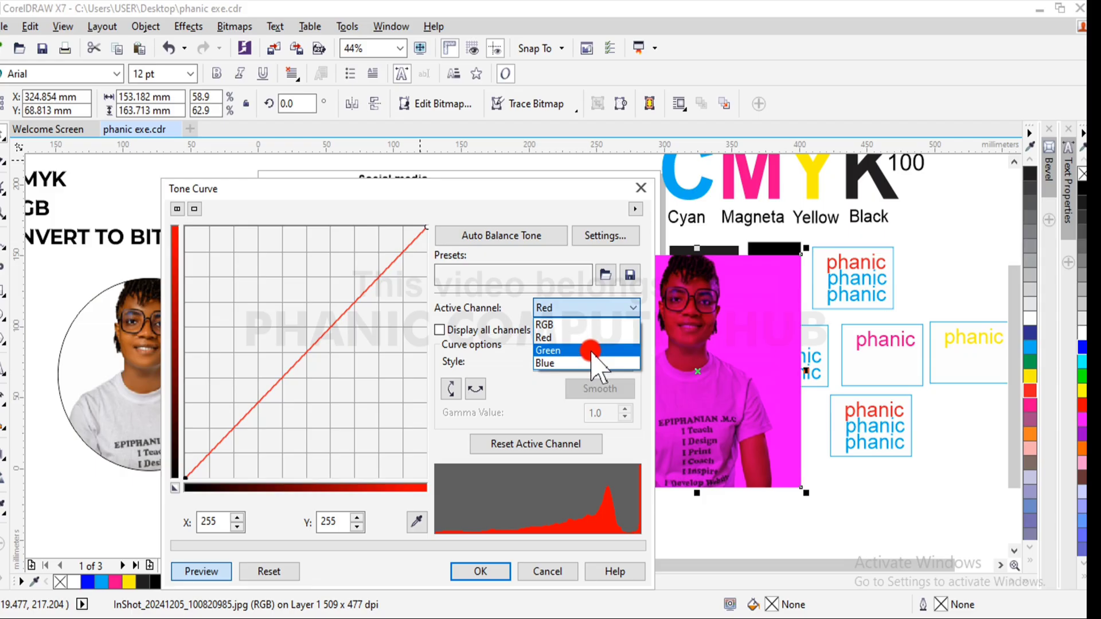
click(591, 350)
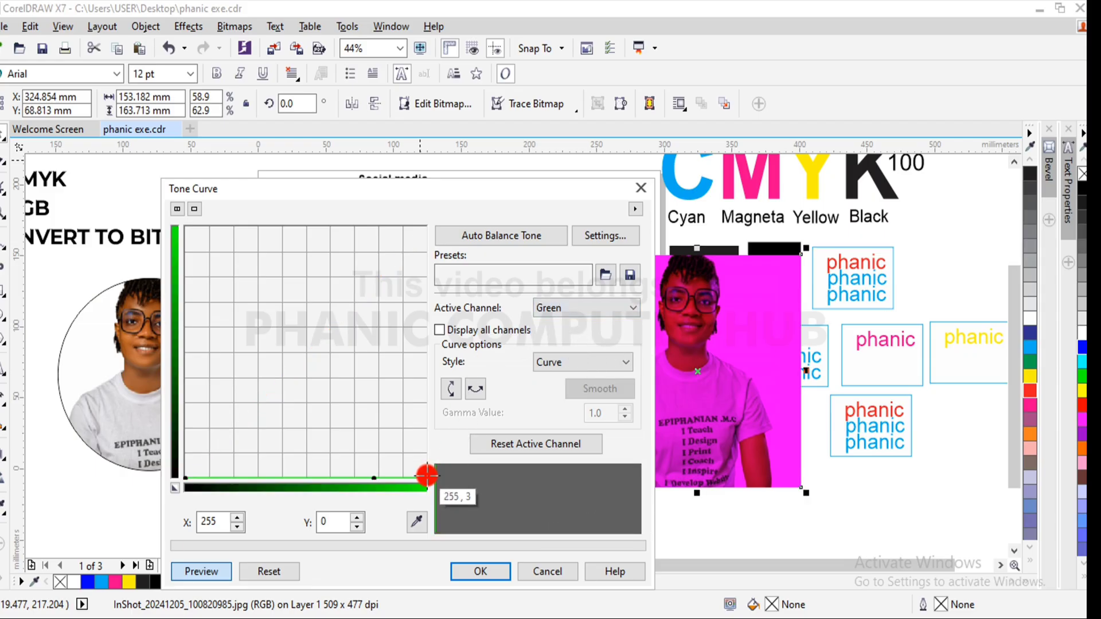
click(426, 475)
click(376, 477)
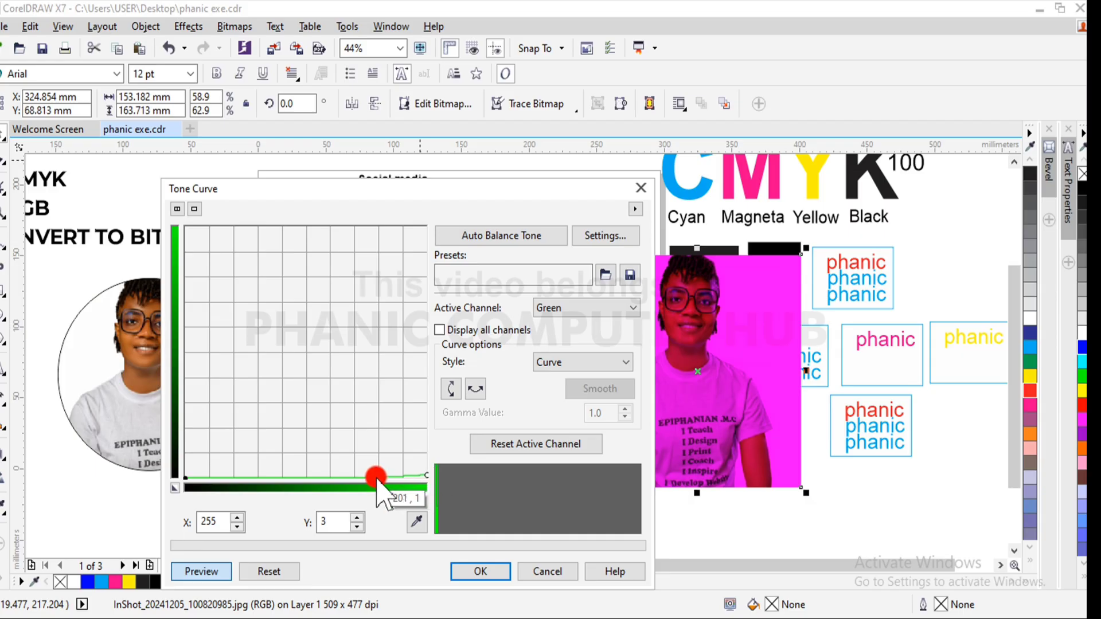
click(372, 478)
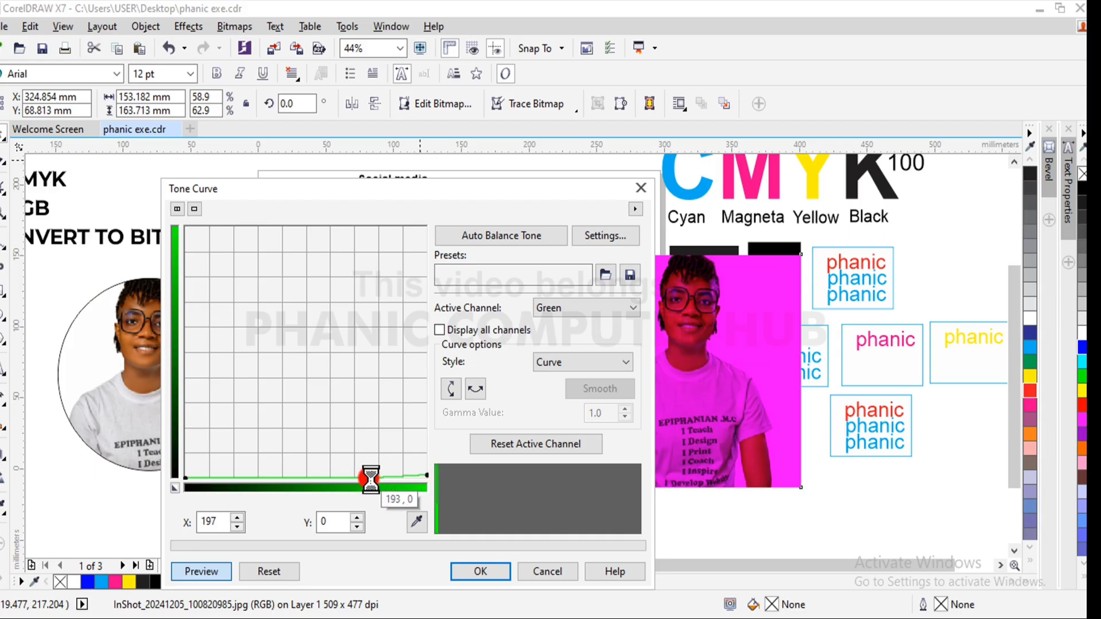
click(423, 476)
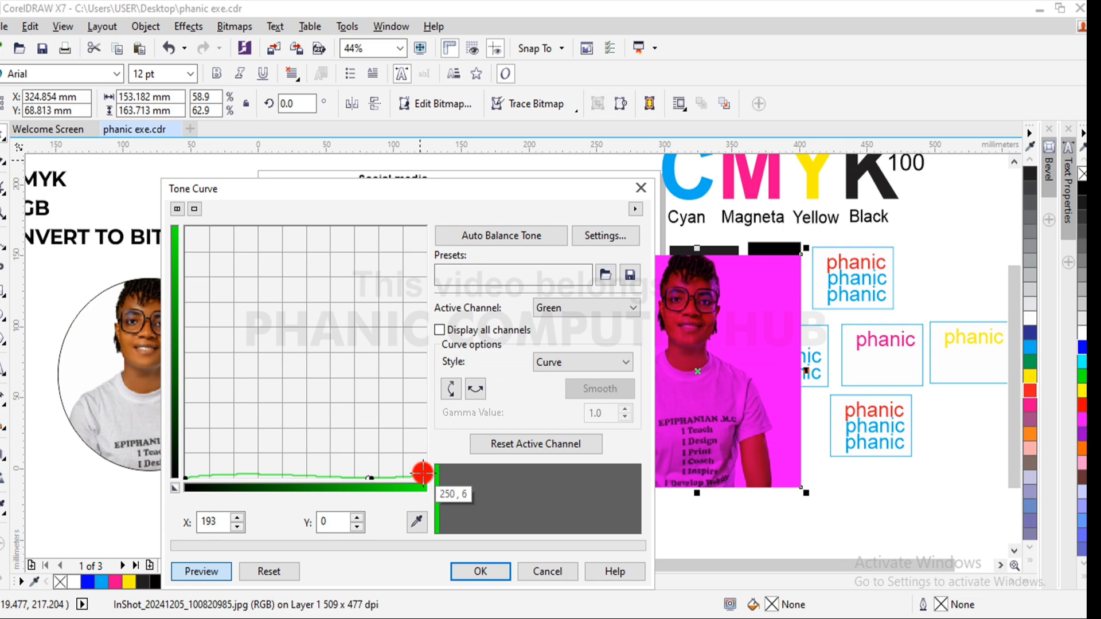
mouse_move(423, 473)
mouse_down()
mouse_move(415, 353)
mouse_move(415, 366)
mouse_up()
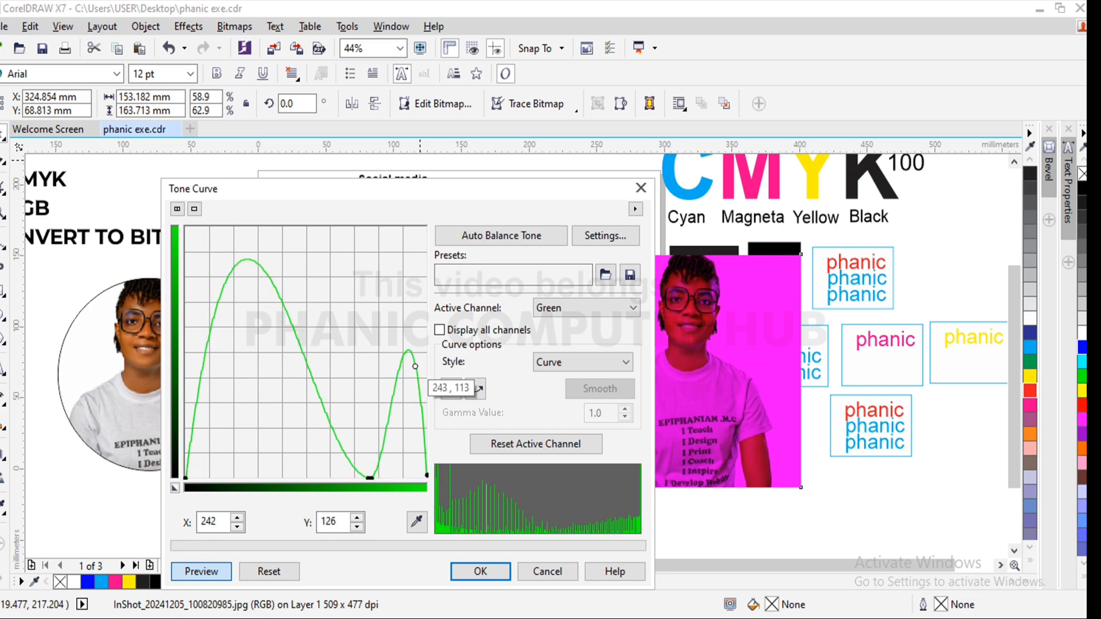
mouse_move(379, 475)
mouse_down()
mouse_move(367, 480)
mouse_move(369, 383)
mouse_move(346, 386)
mouse_move(330, 449)
mouse_up()
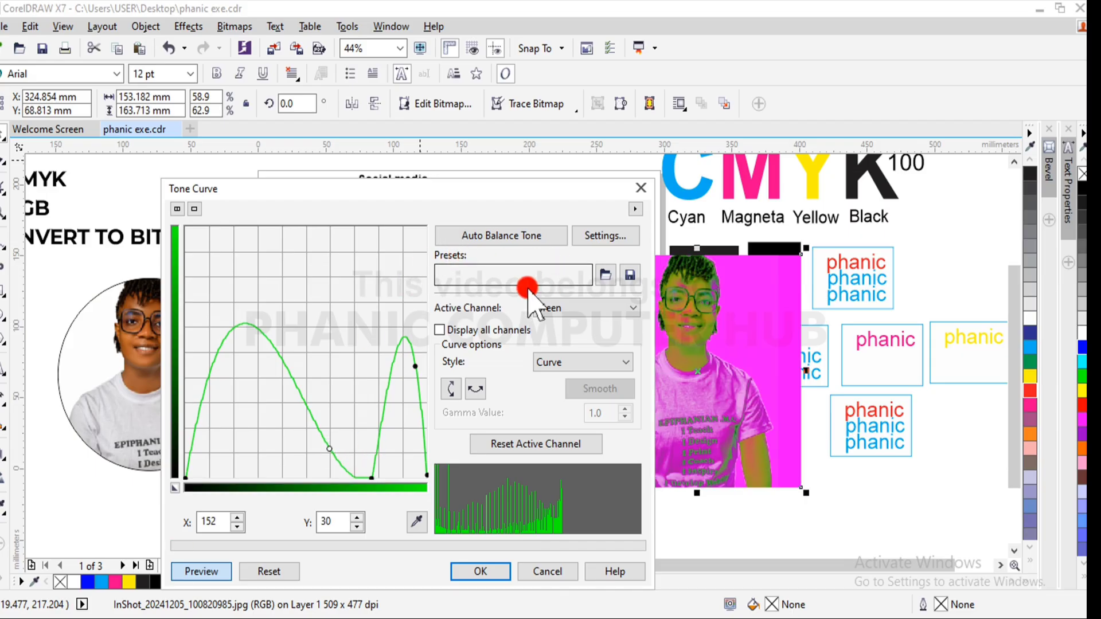
- Reset the green channel's tone curve and close the Tone Curve dialog after viewing the red, green and blue channels
click(509, 448)
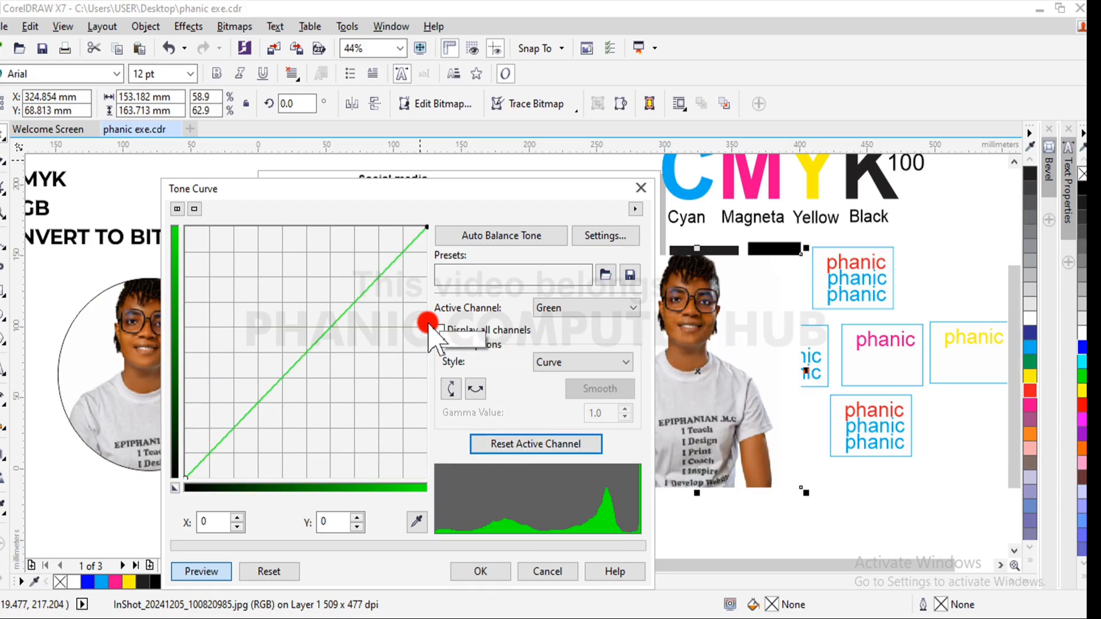
click(602, 303)
click(584, 337)
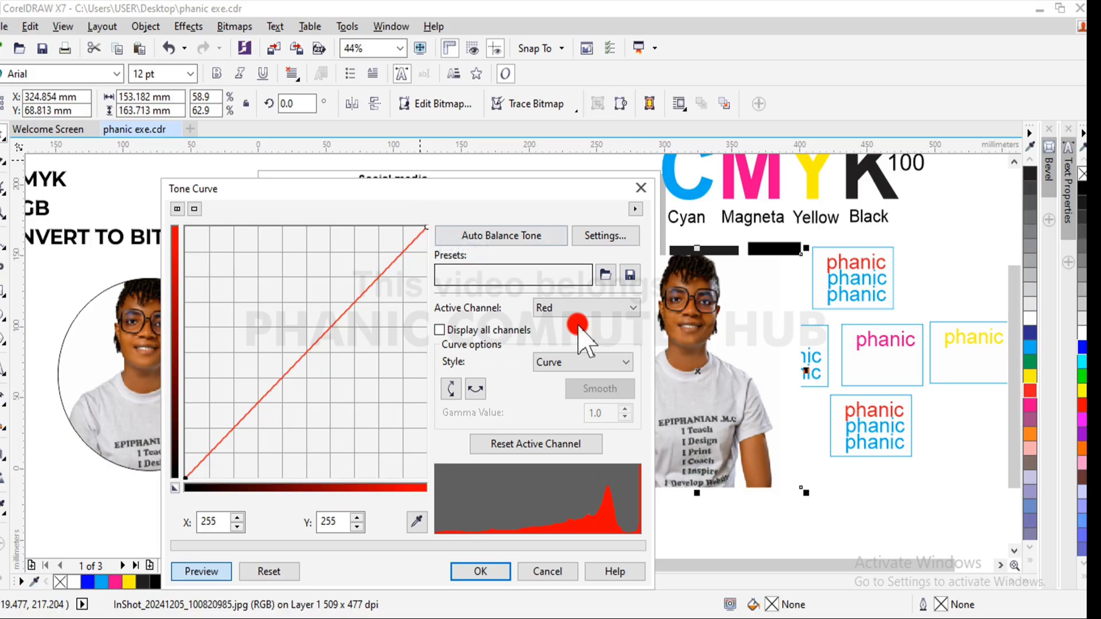
click(593, 308)
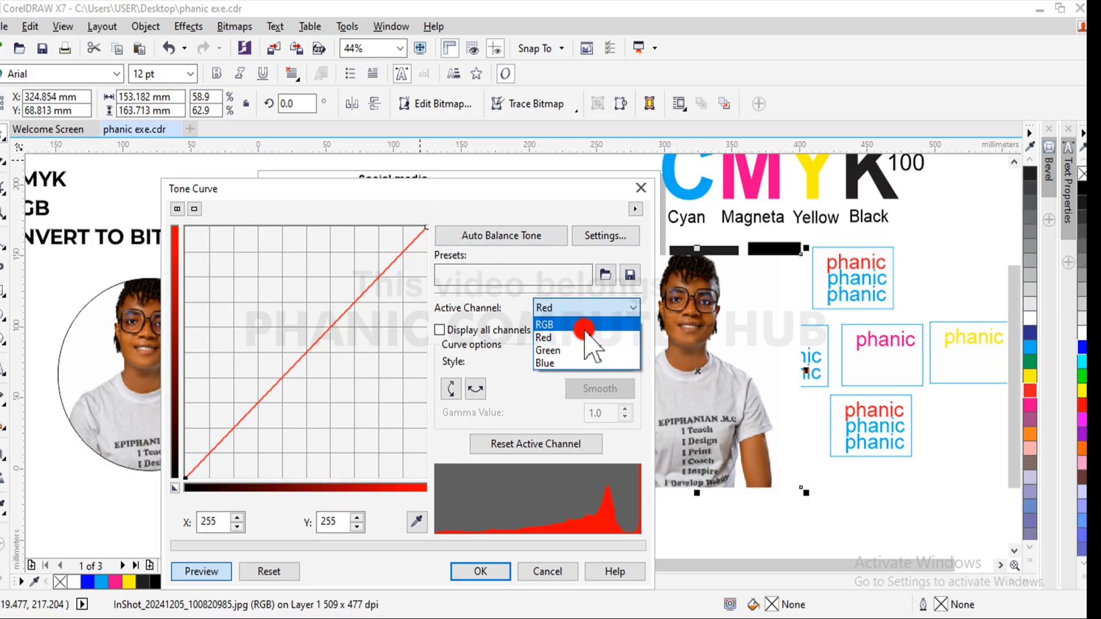
click(586, 346)
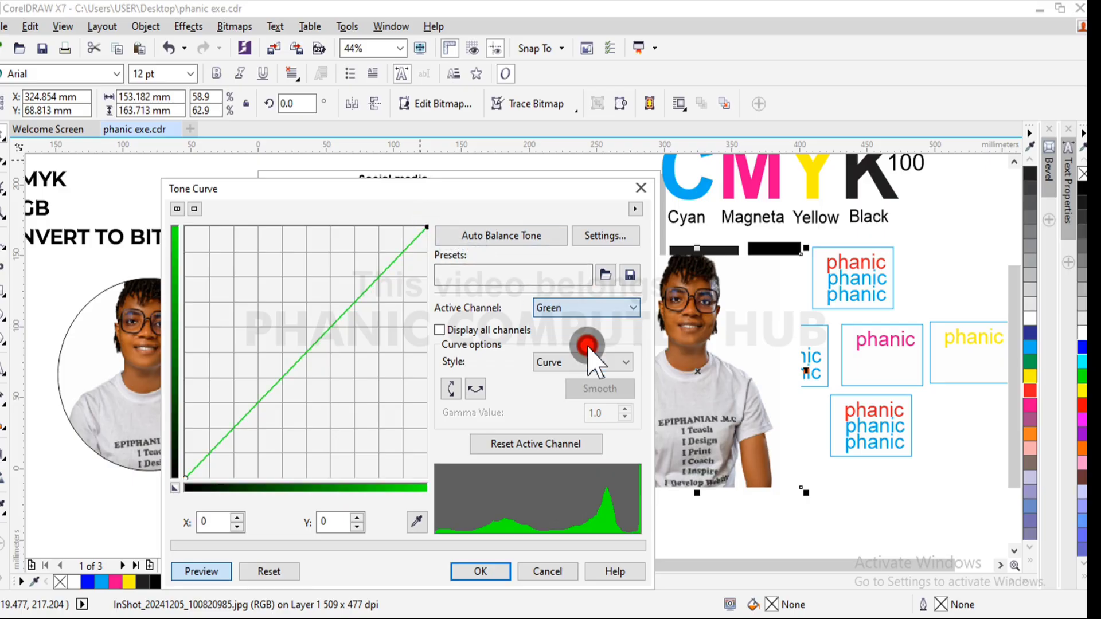
click(568, 307)
click(560, 364)
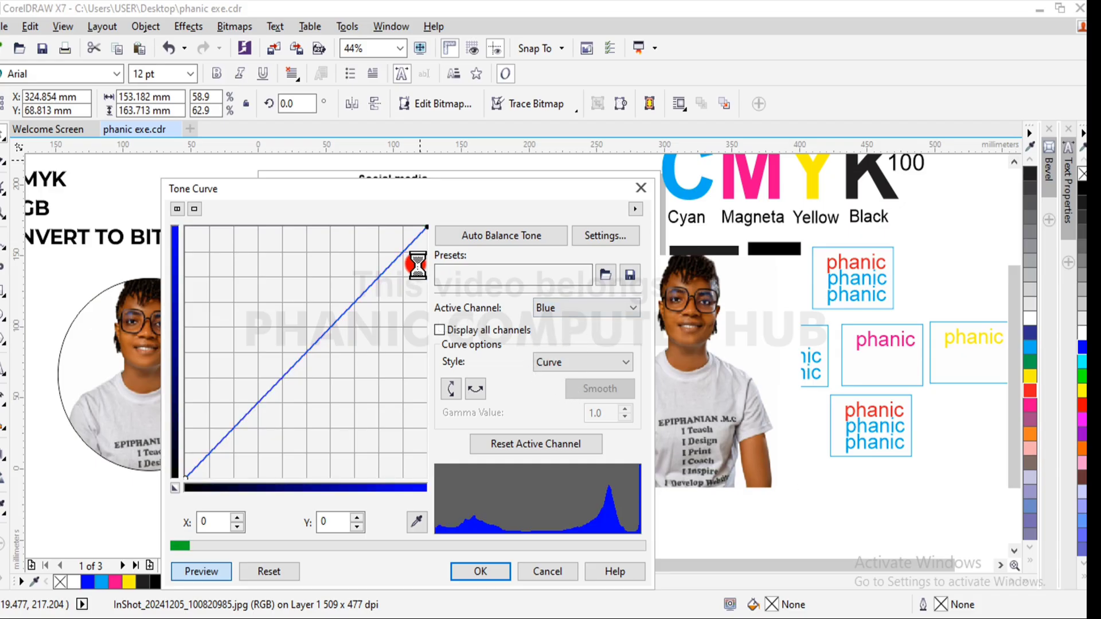
click(641, 188)
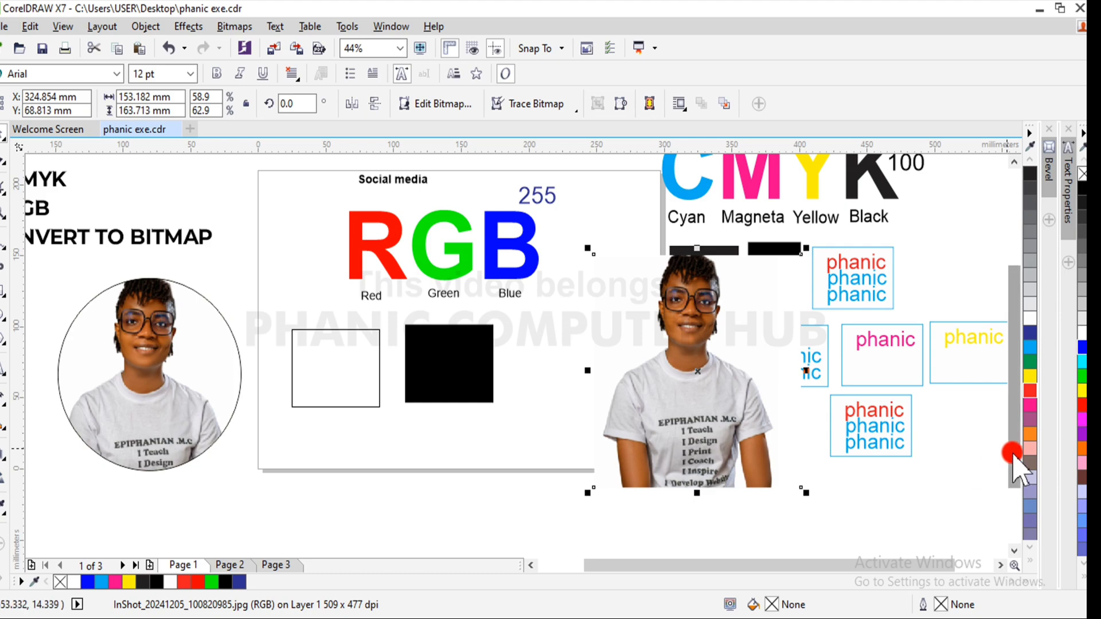
- Scale the RGB photo down to about 87 × 93 mm and place it over the page's lower-right corner
drag(1016, 455, 1015, 442)
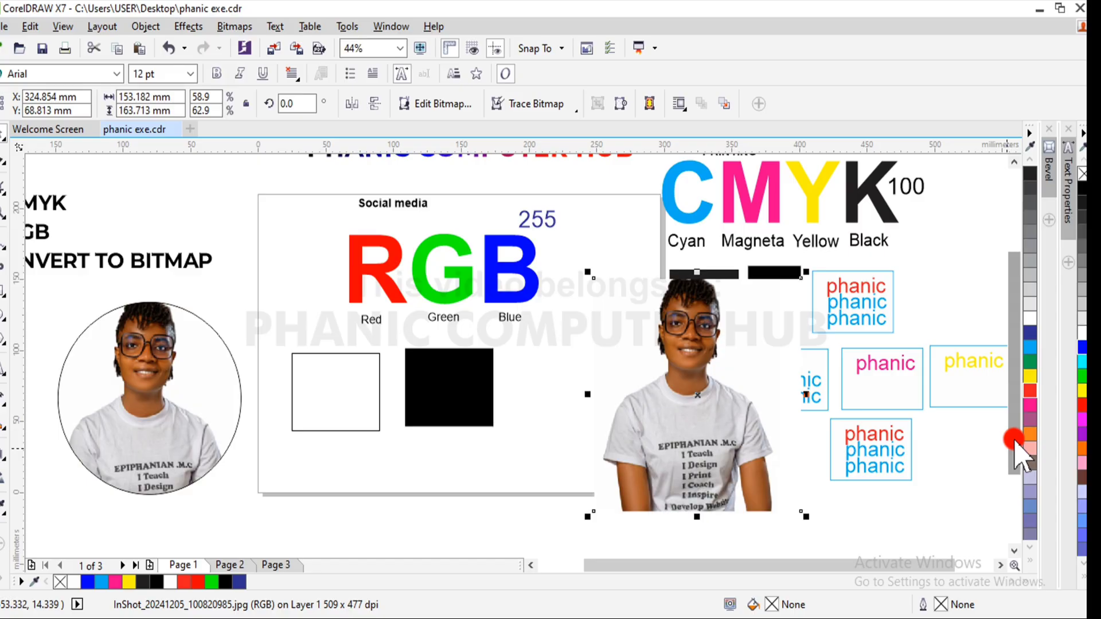
drag(806, 273, 725, 357)
drag(660, 412, 610, 419)
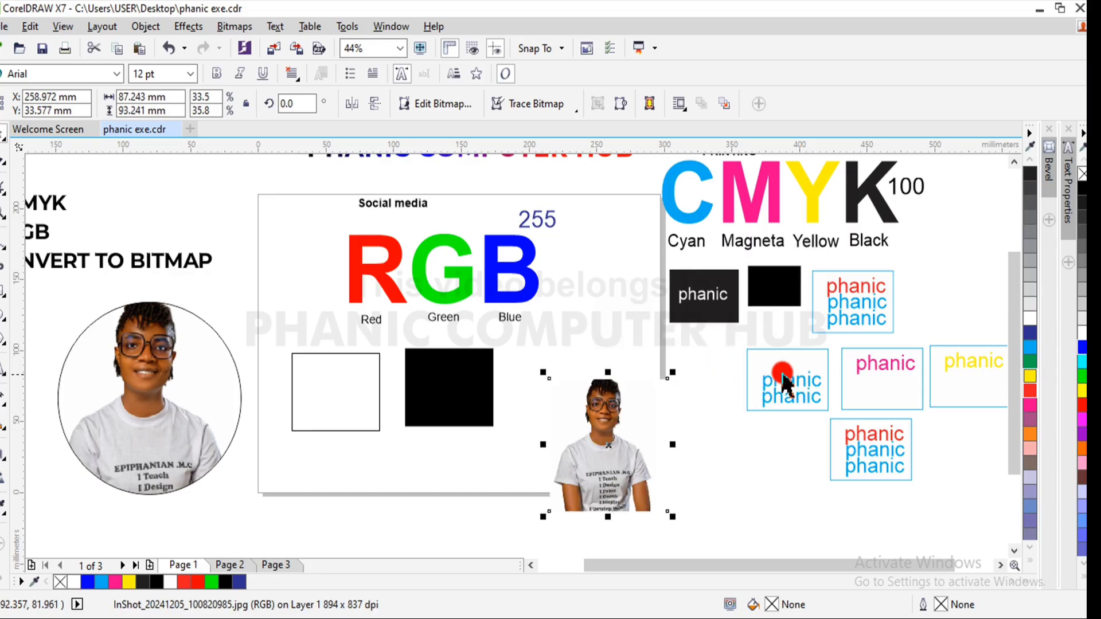
click(742, 341)
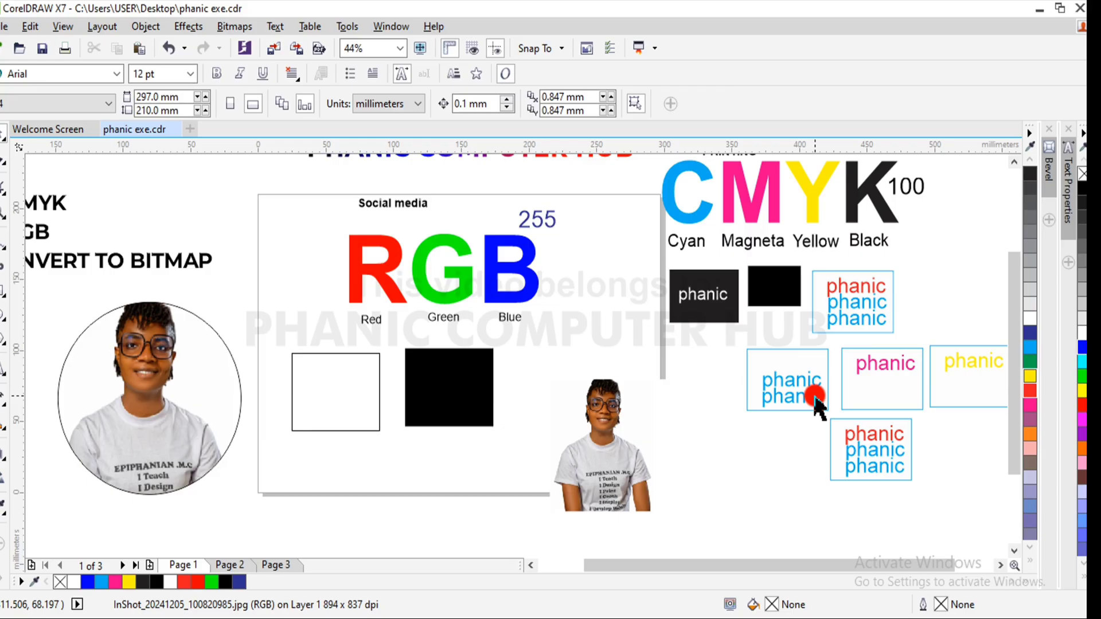
- Enlarge the phanic box beneath the CMYK letters to about 78 × 57 mm and shrink its three text lines to about 45 × 37 mm
click(860, 301)
mouse_move(920, 259)
mouse_down()
mouse_move(835, 303)
mouse_move(805, 339)
mouse_move(964, 220)
mouse_move(929, 251)
mouse_up()
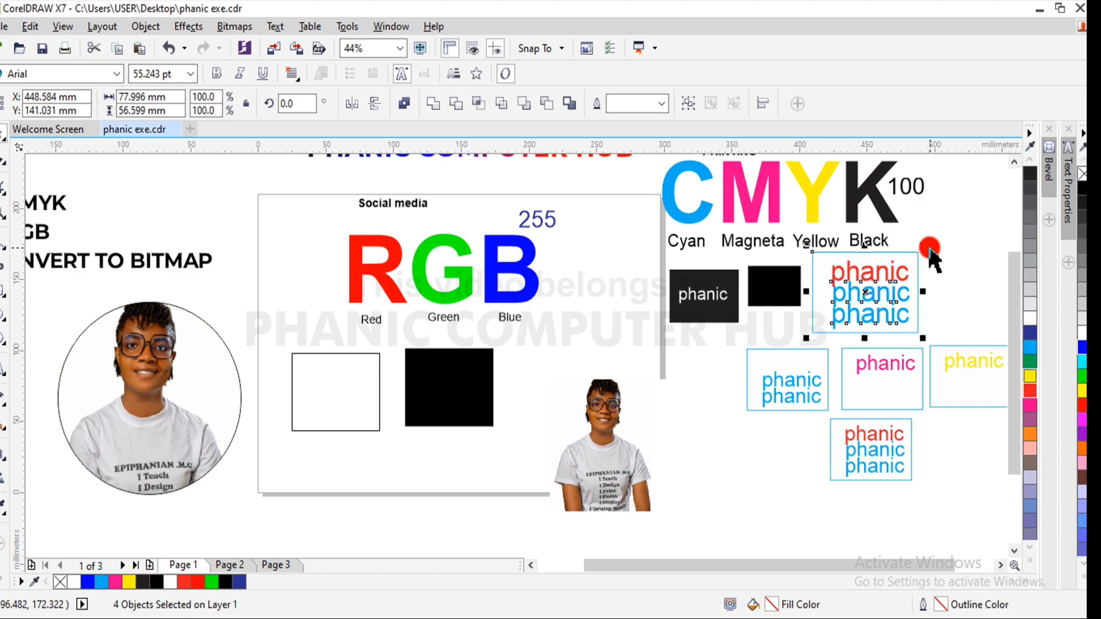
click(943, 265)
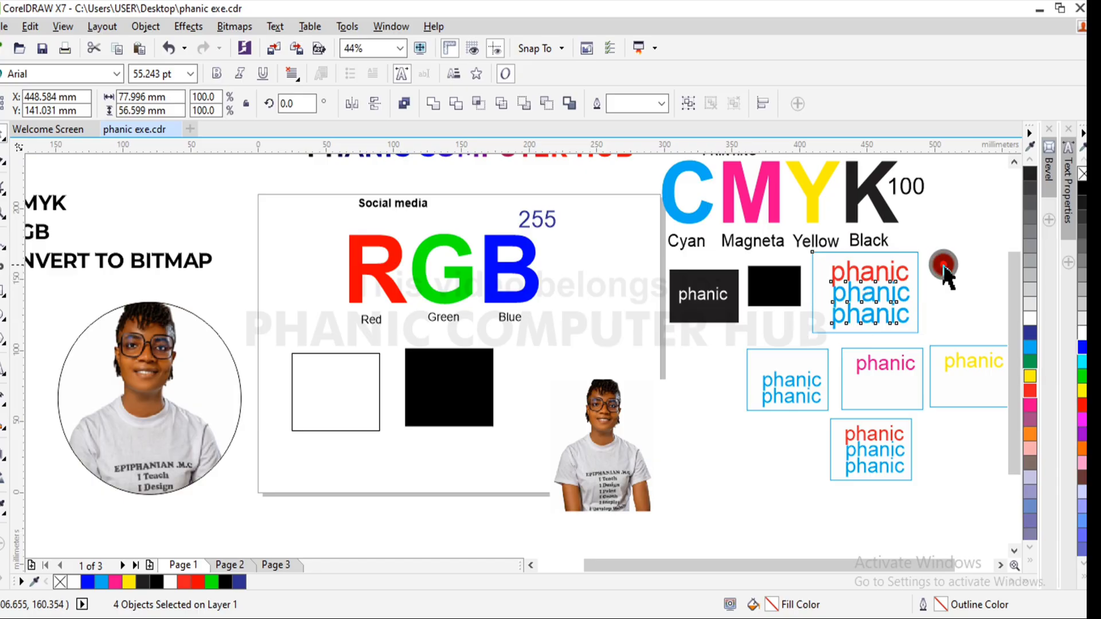
click(829, 326)
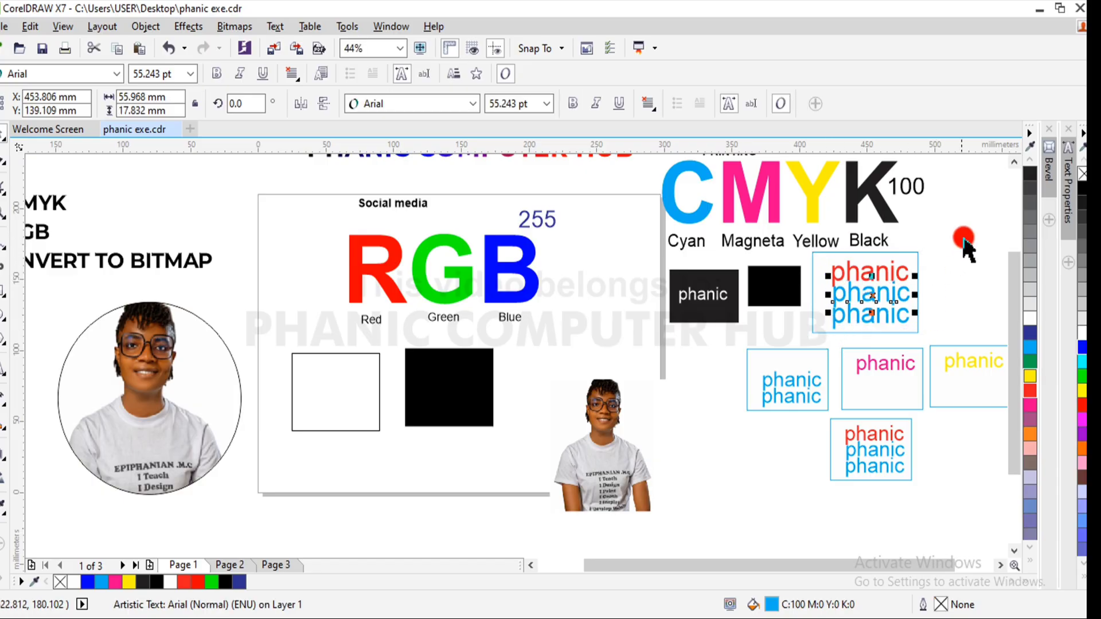
drag(966, 244, 844, 320)
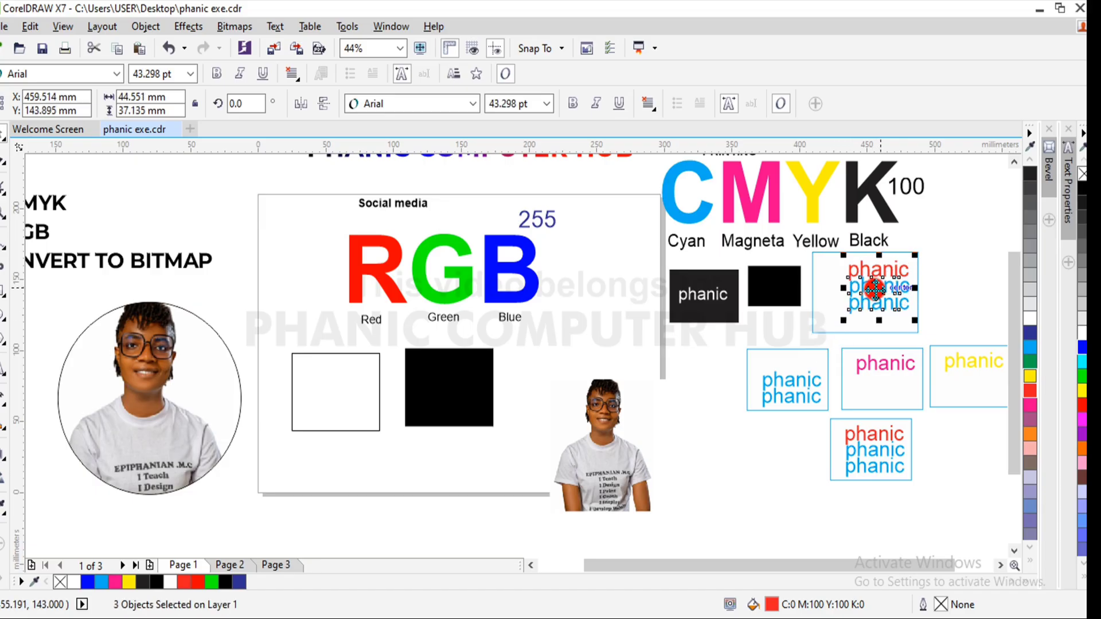
- Shrink the photo to about 26 × 27 mm and place it inside the enlarged phanic box, at the lower left of its text
click(598, 450)
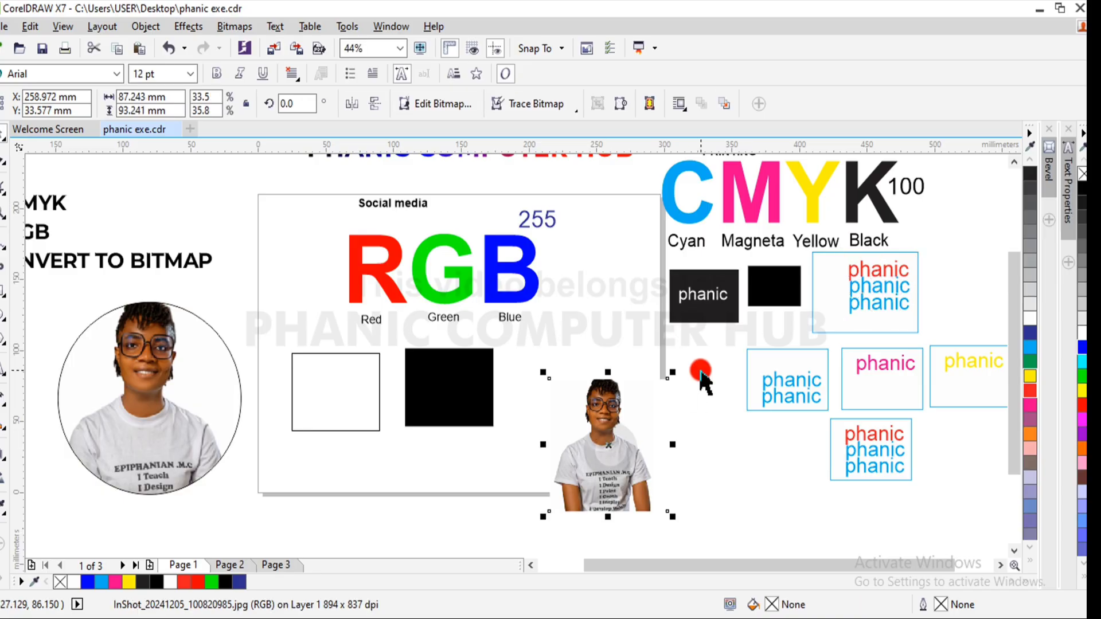
drag(668, 373, 830, 312)
click(890, 265)
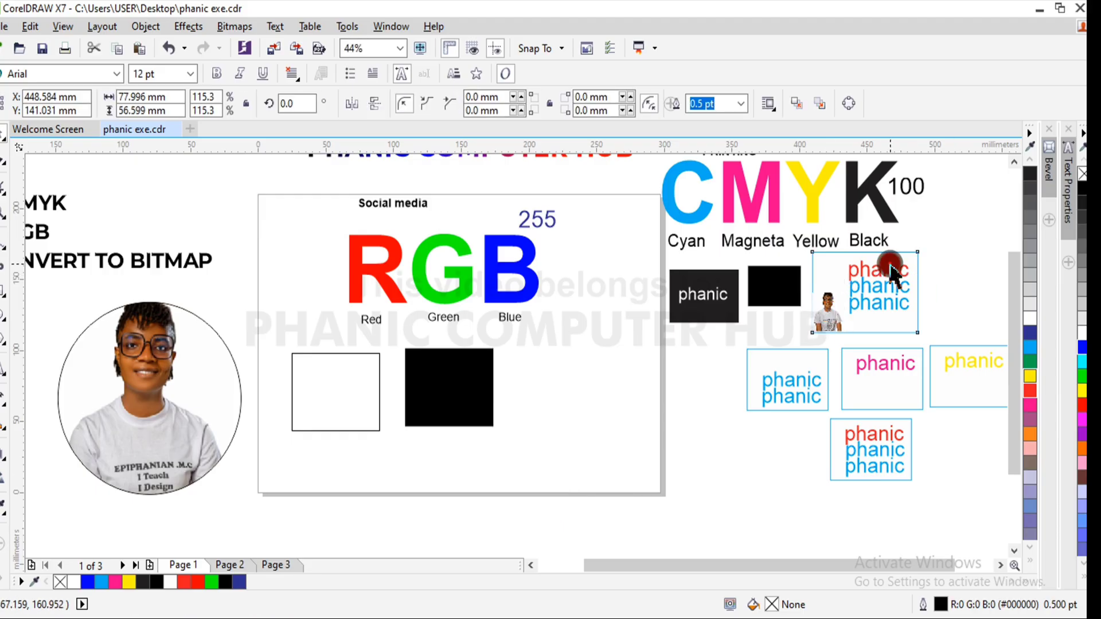
- Examine the enlarged phanic box by selecting its text lines, the small photo and the complete layout in turn
click(882, 269)
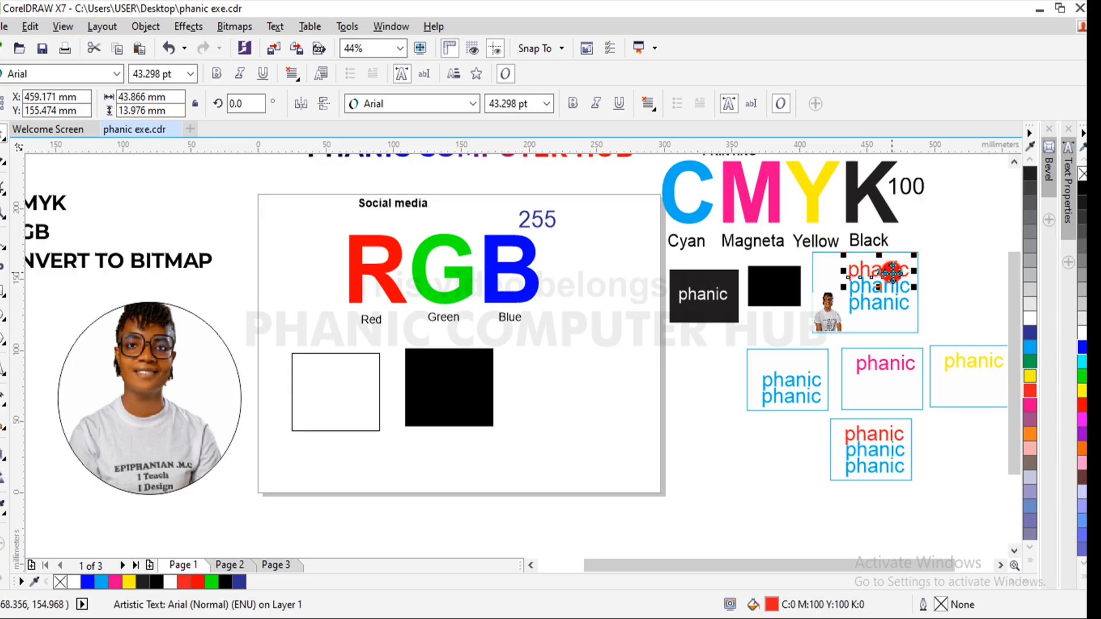
click(948, 249)
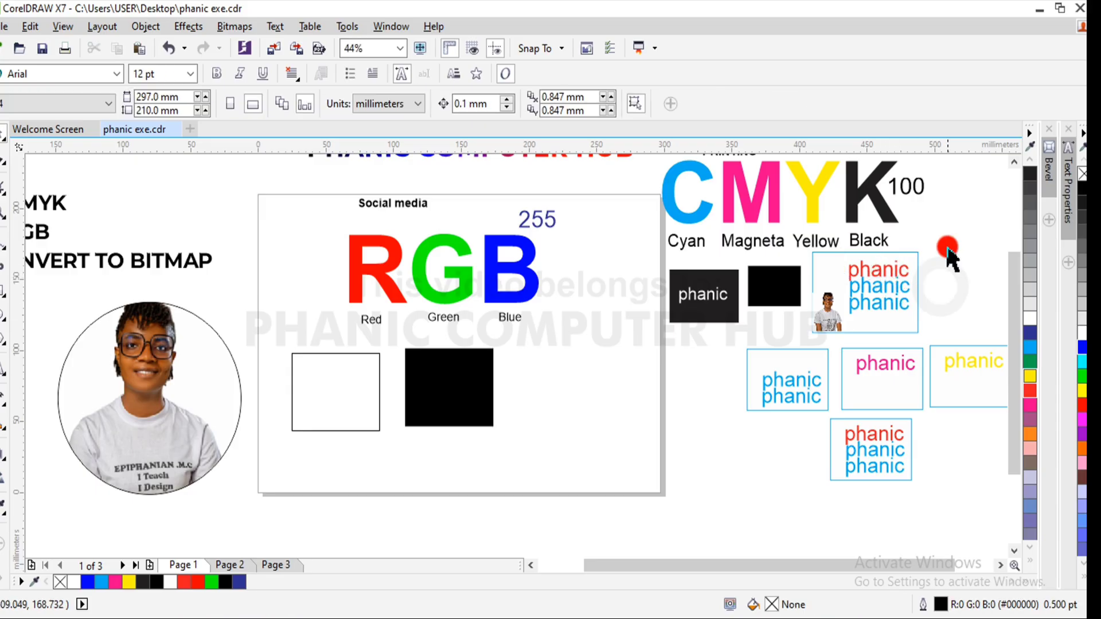
drag(944, 241, 838, 325)
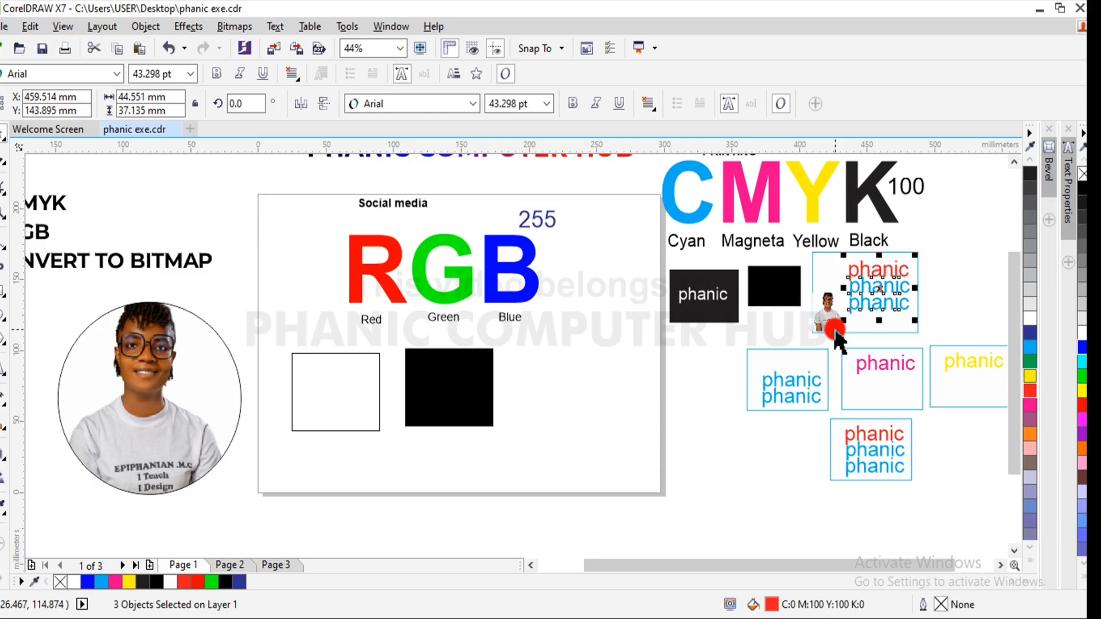
click(962, 270)
click(830, 311)
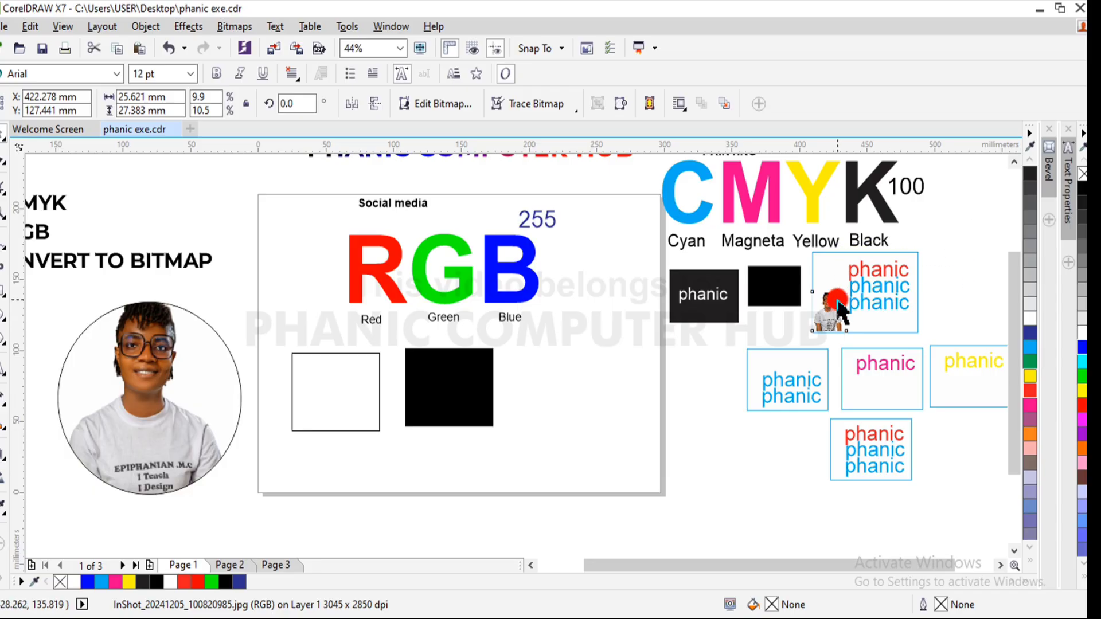
drag(838, 300, 837, 300)
click(818, 316)
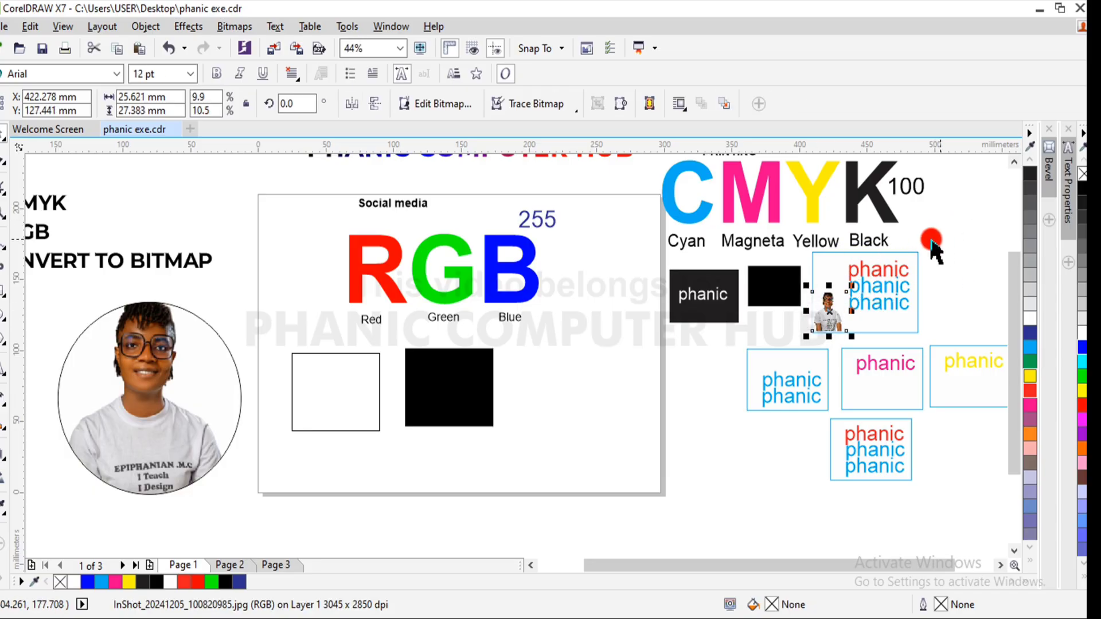
drag(962, 236, 798, 354)
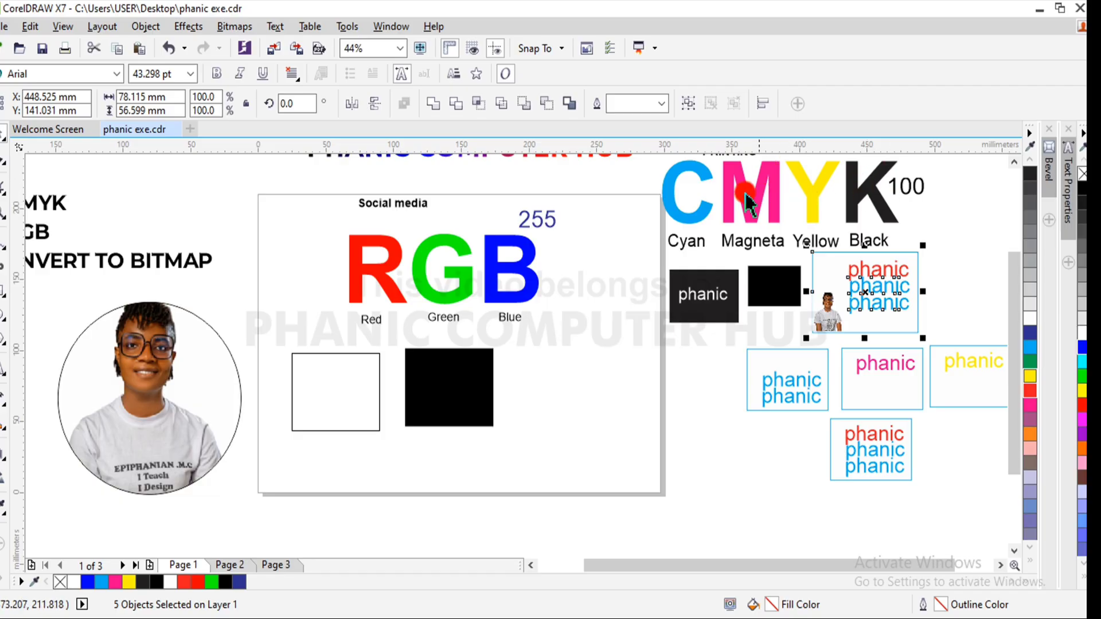
click(972, 253)
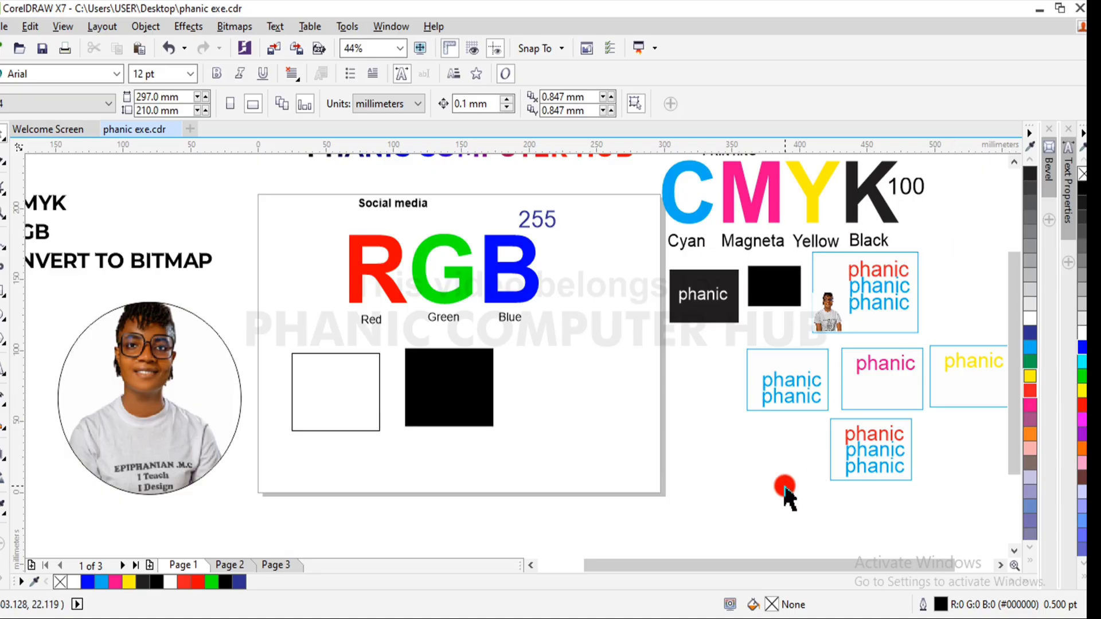
- Correct the last line of the topic list beside the page to read CONVERT TO BITMAP
drag(782, 565, 737, 570)
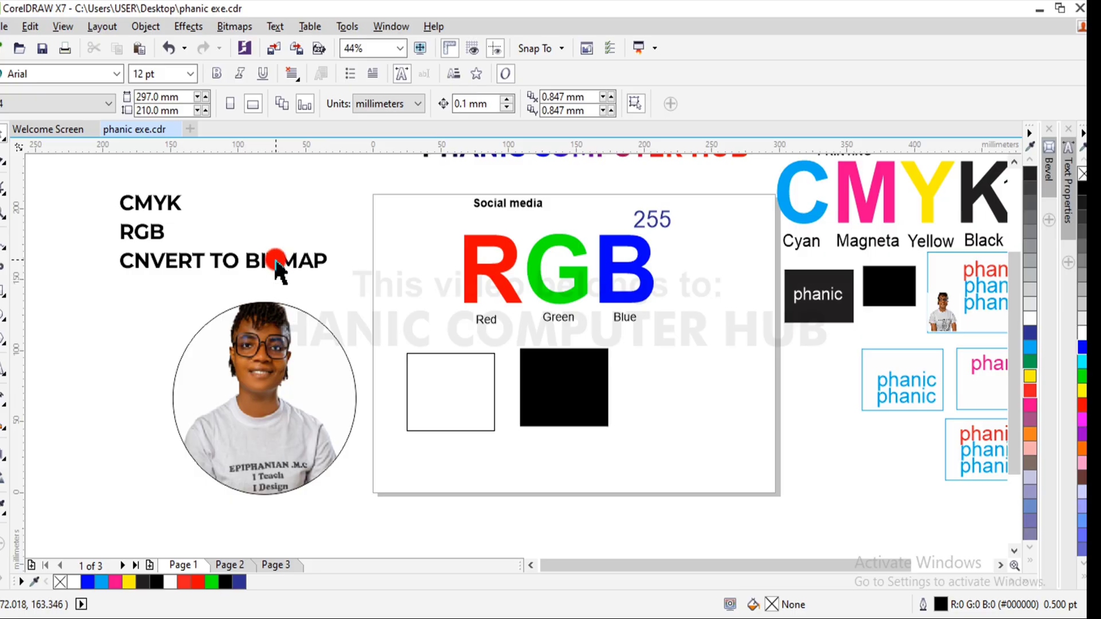
click(137, 261)
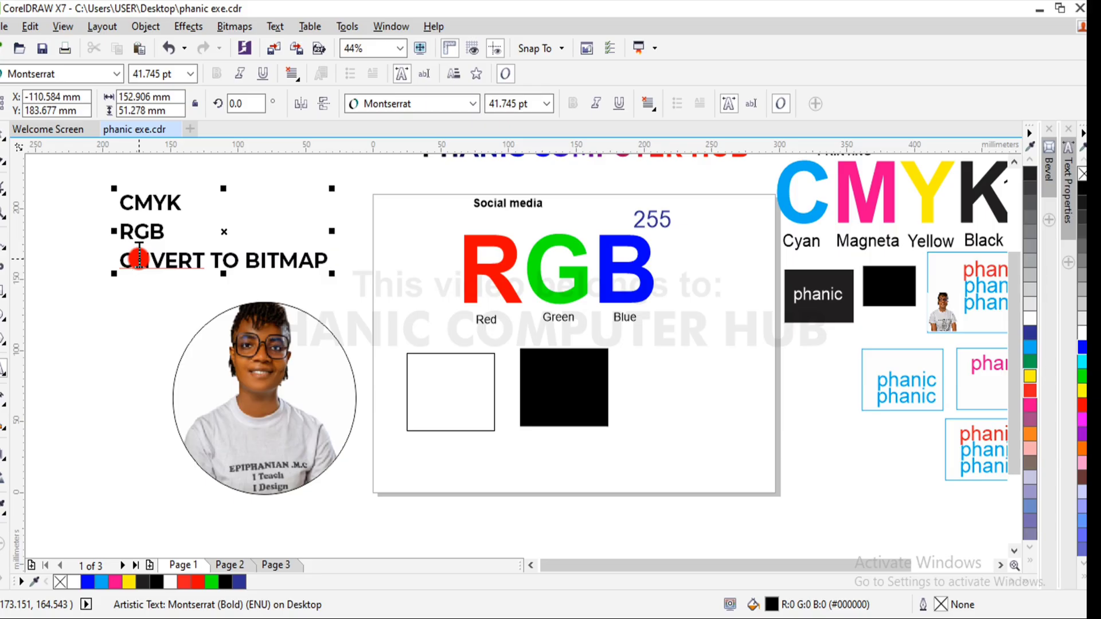
text(O)
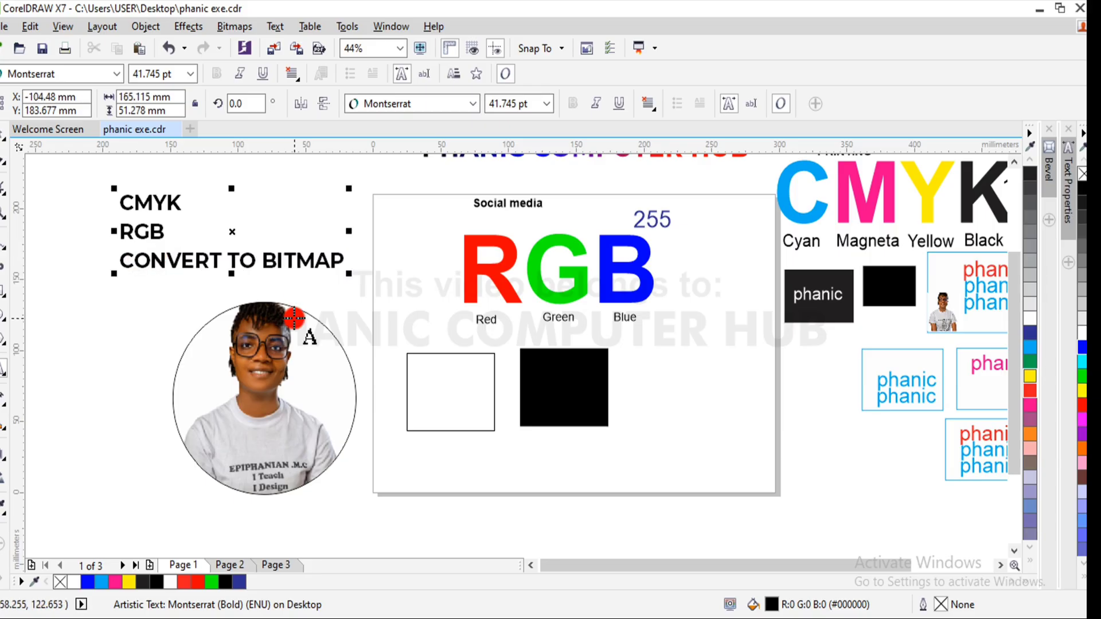
click(4, 167)
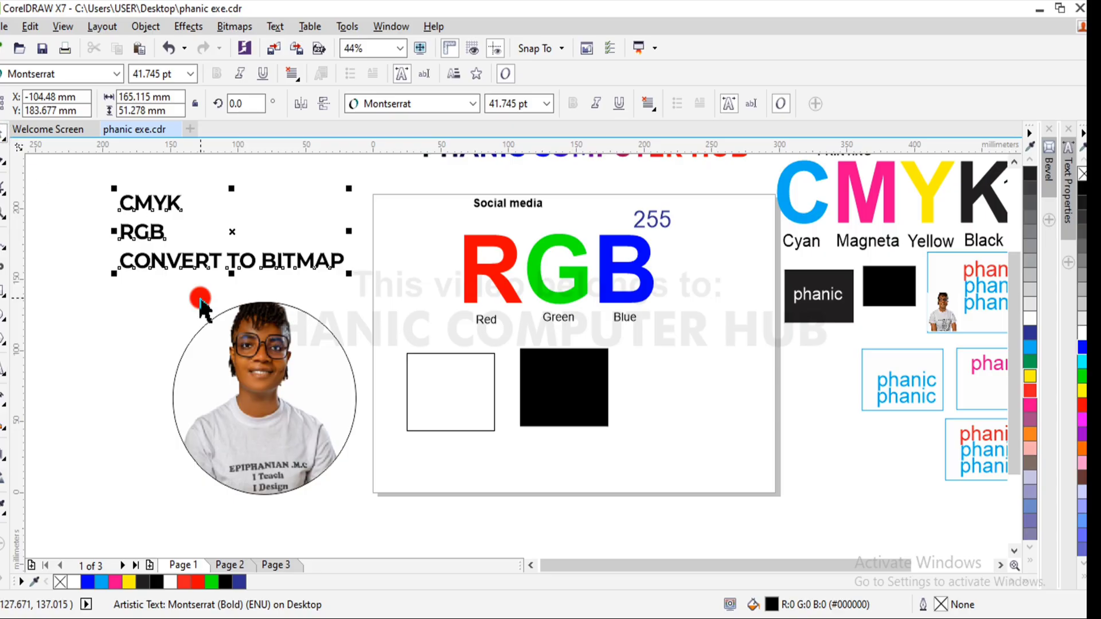
- Scale the whole RGB illustration, including its labels and two rectangles, down to about 138 × 115 mm
drag(356, 342, 619, 438)
drag(346, 179, 725, 475)
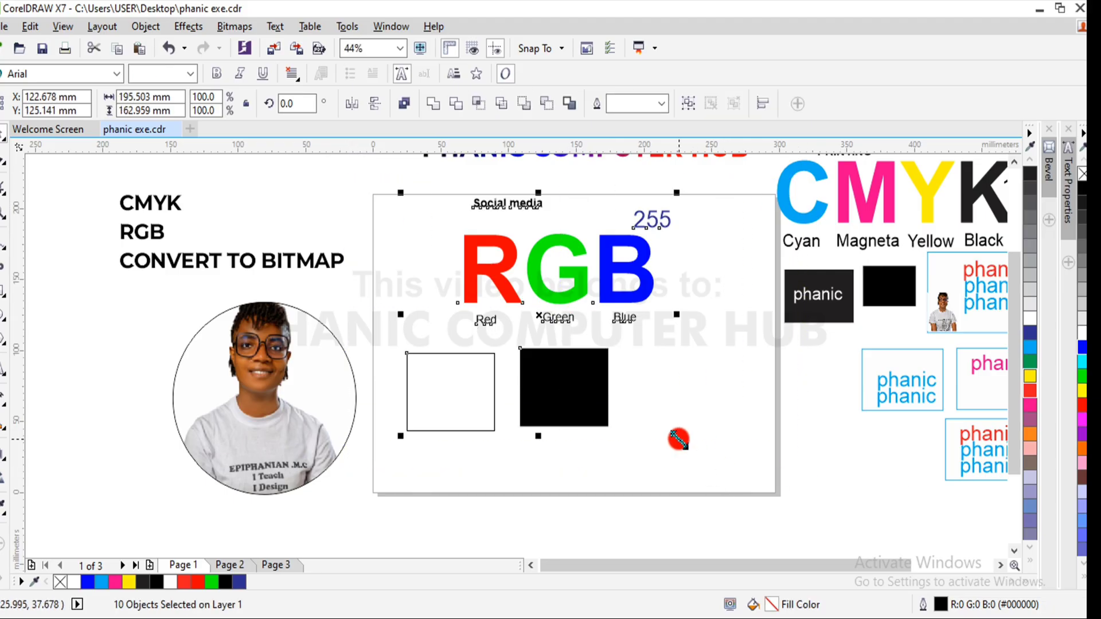
drag(679, 439, 598, 367)
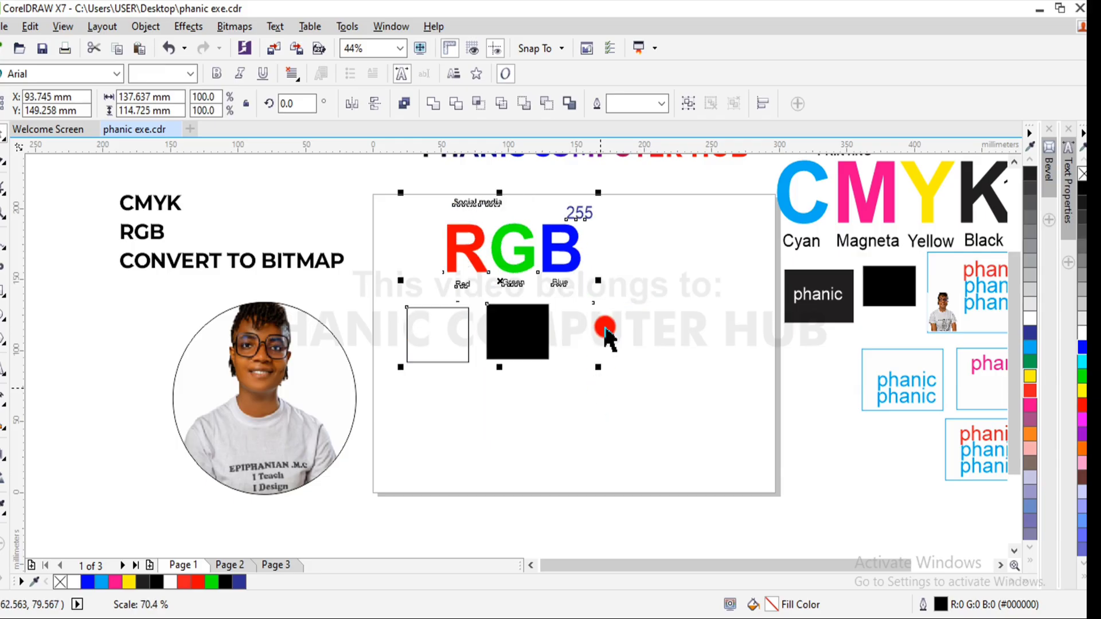
- Move the PHANIC COMPUTER HUB title to the page's lower right and the RGB illustration up over the page's top edge
scroll(1019, 363, up, 3)
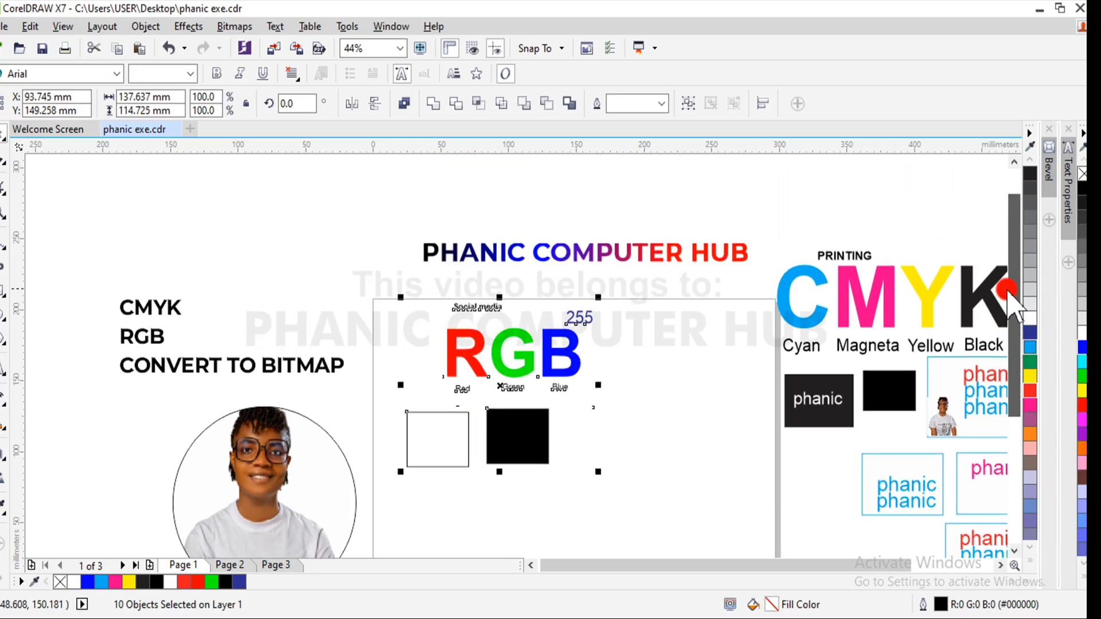
drag(638, 278, 821, 554)
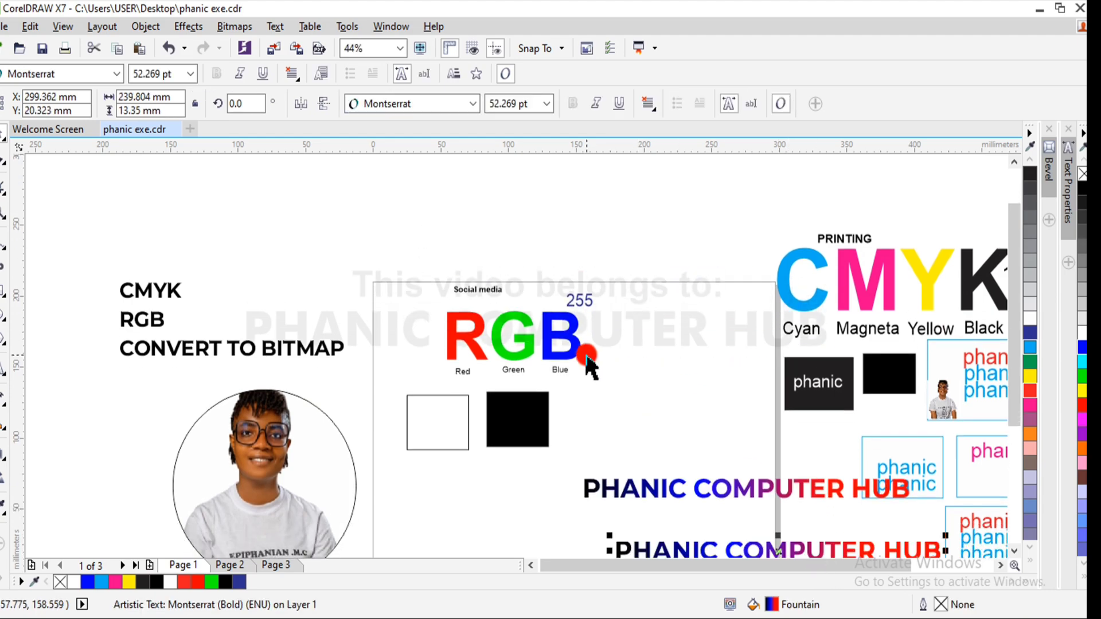
drag(357, 253, 637, 508)
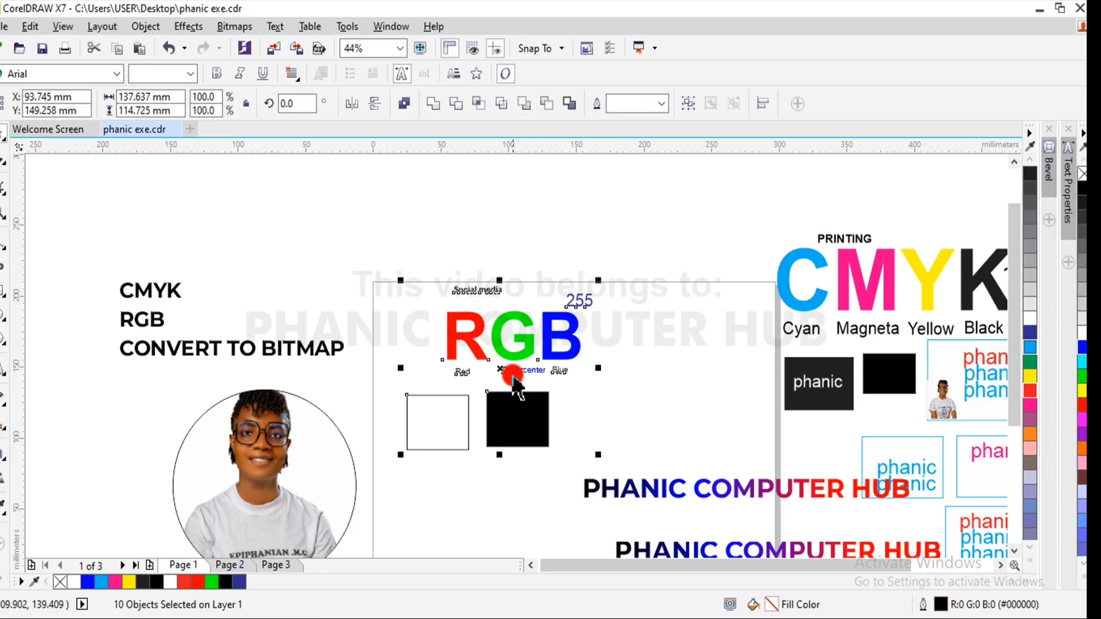
drag(503, 372, 648, 240)
- Move the PHANIC COMPUTER HUB title beneath the circular photo beside the page
drag(1016, 326, 1019, 400)
click(837, 367)
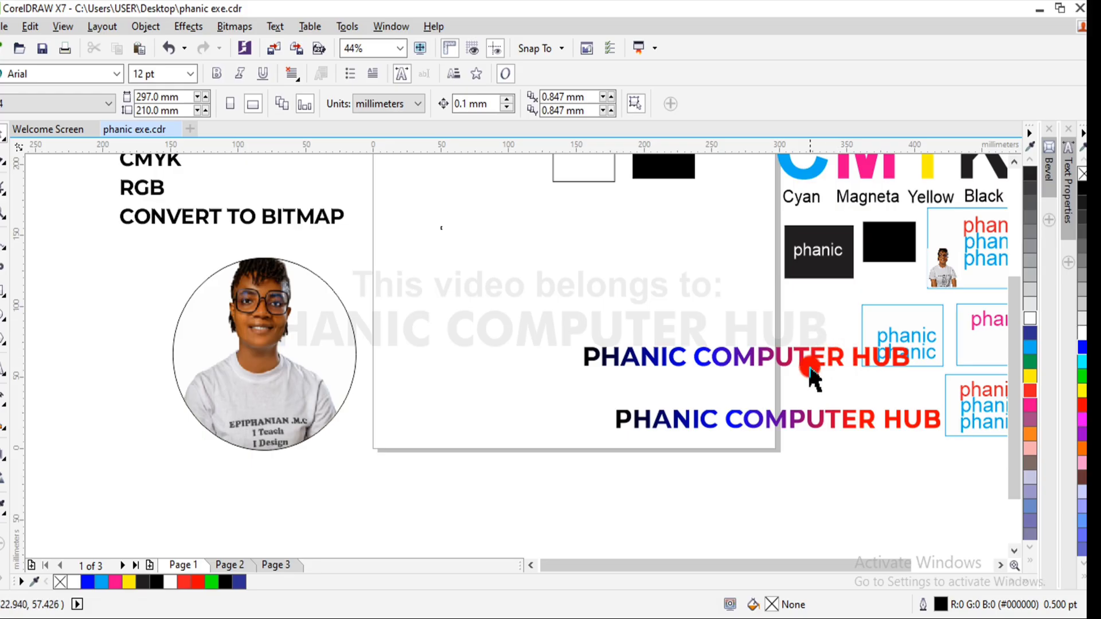
click(818, 422)
drag(817, 422, 285, 494)
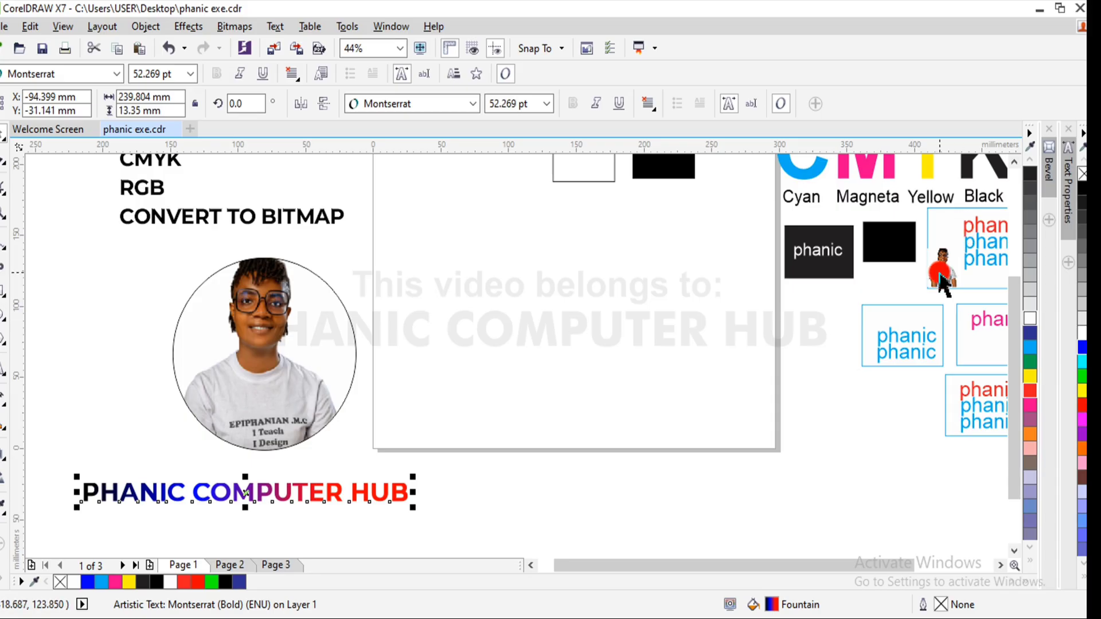
- Move the small photo out of the phanic box onto the page and enlarge it to about 141 × 151 mm
drag(942, 269, 701, 188)
drag(642, 258, 600, 320)
drag(656, 251, 700, 202)
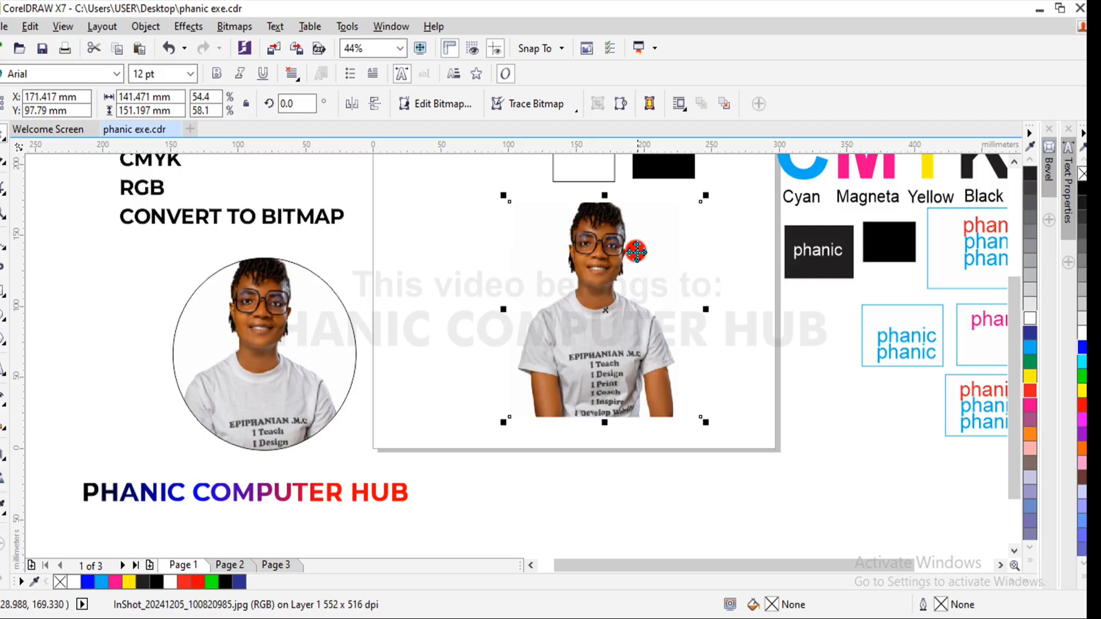
drag(604, 290, 562, 301)
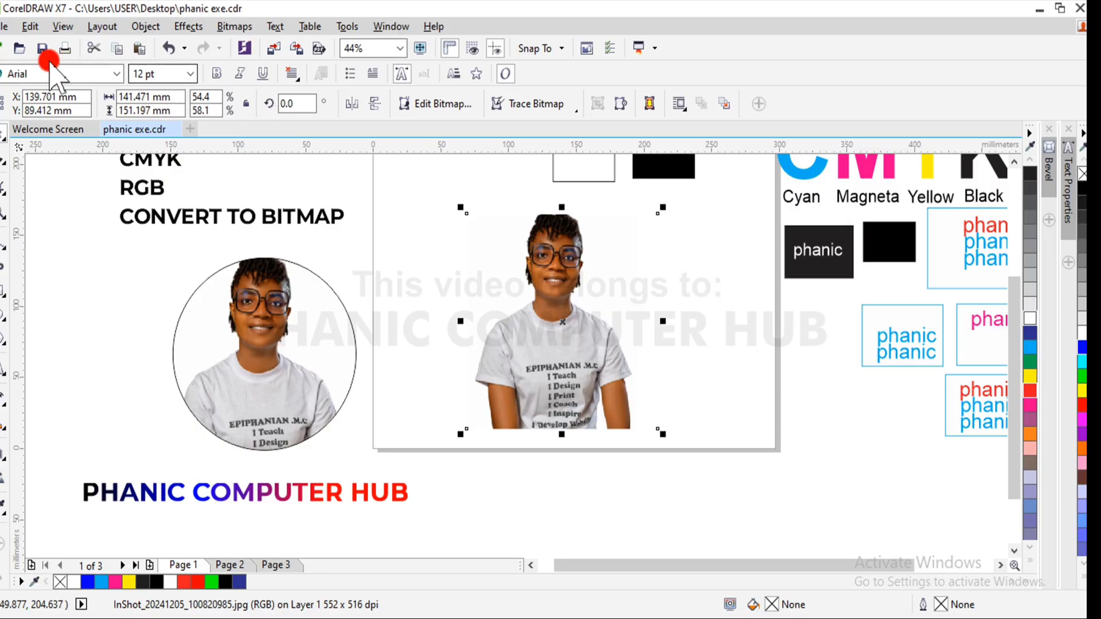
- Open the drawing Santa inside jotter from the Jotter folder inside PHANIC 2 > Graphics work 1
click(4, 26)
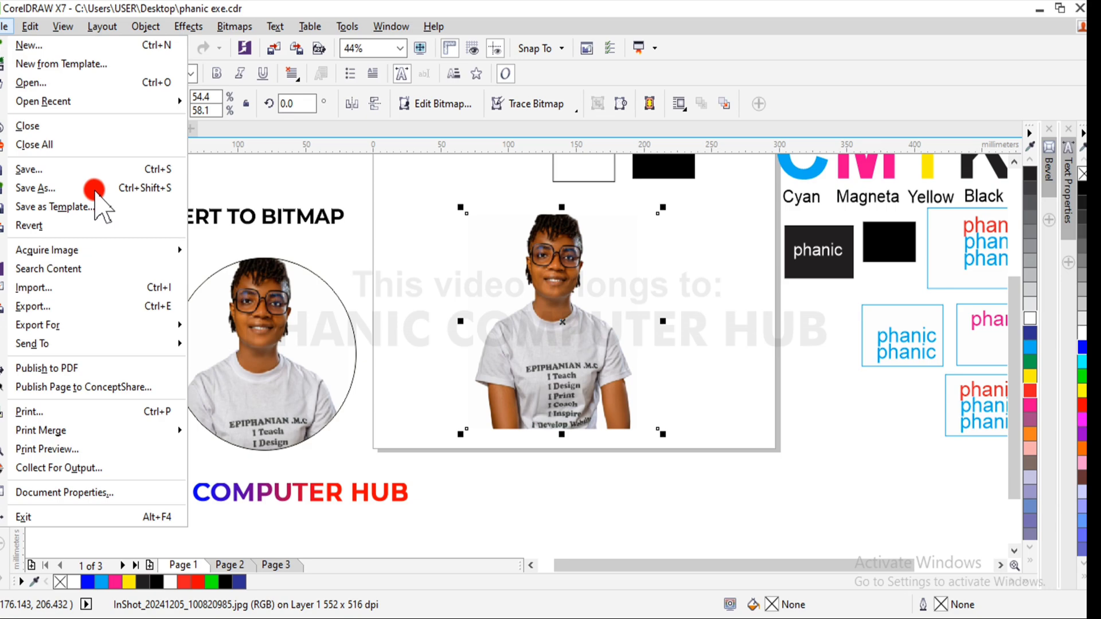
click(44, 83)
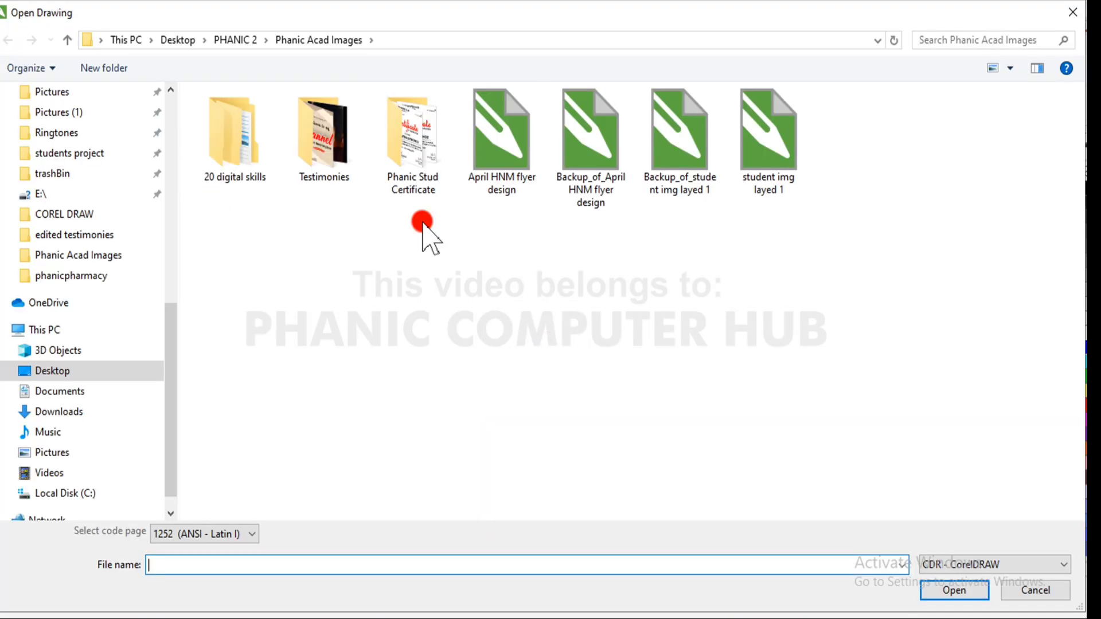
click(228, 39)
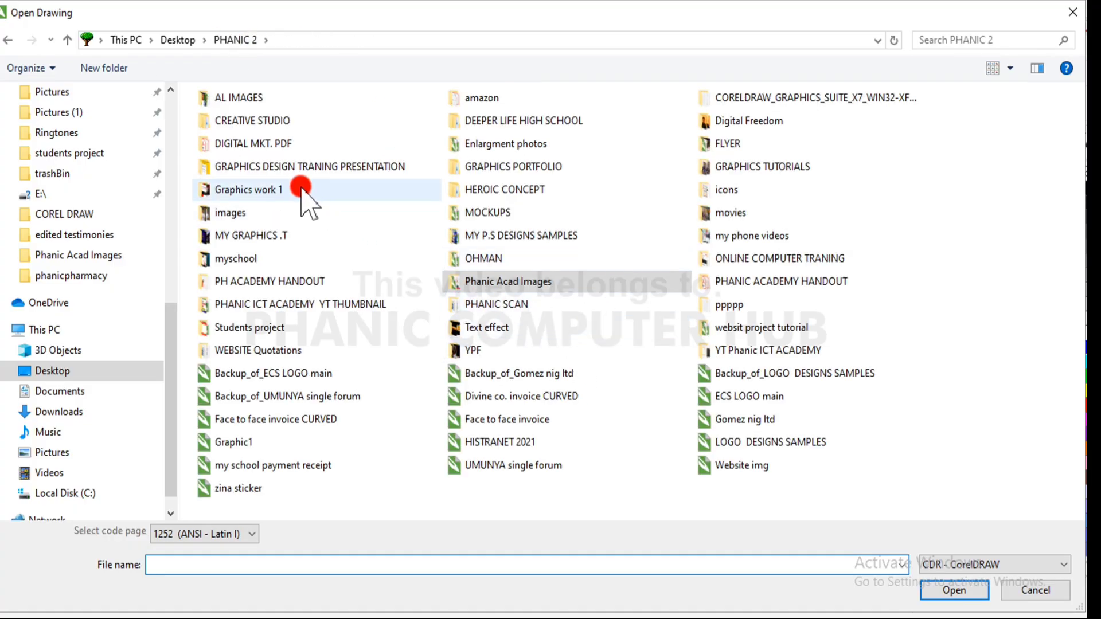
double_click(300, 189)
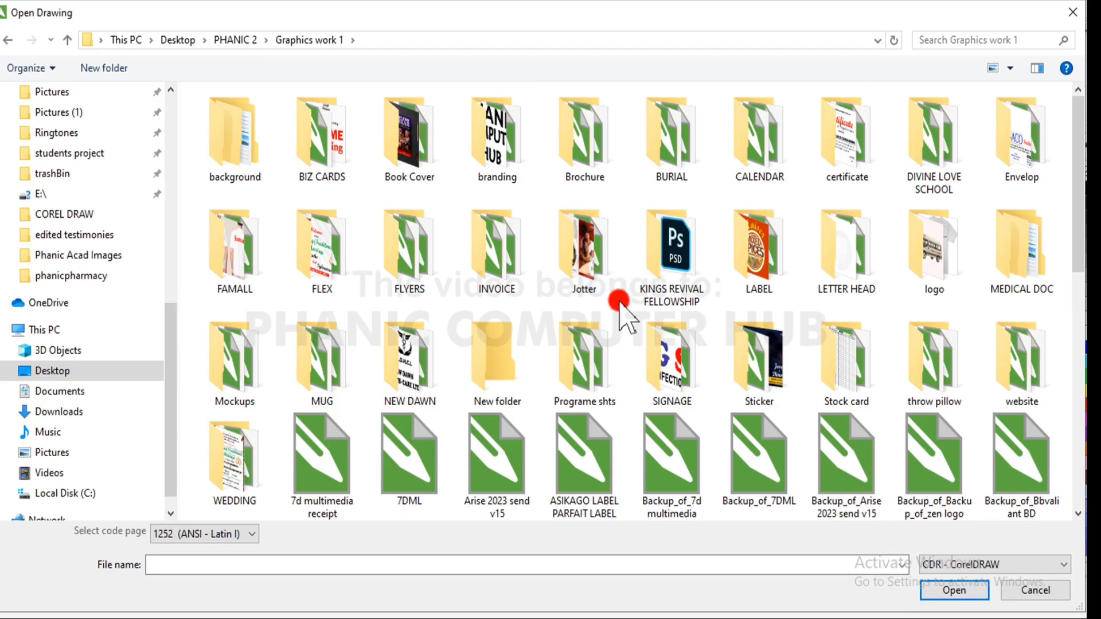
double_click(593, 256)
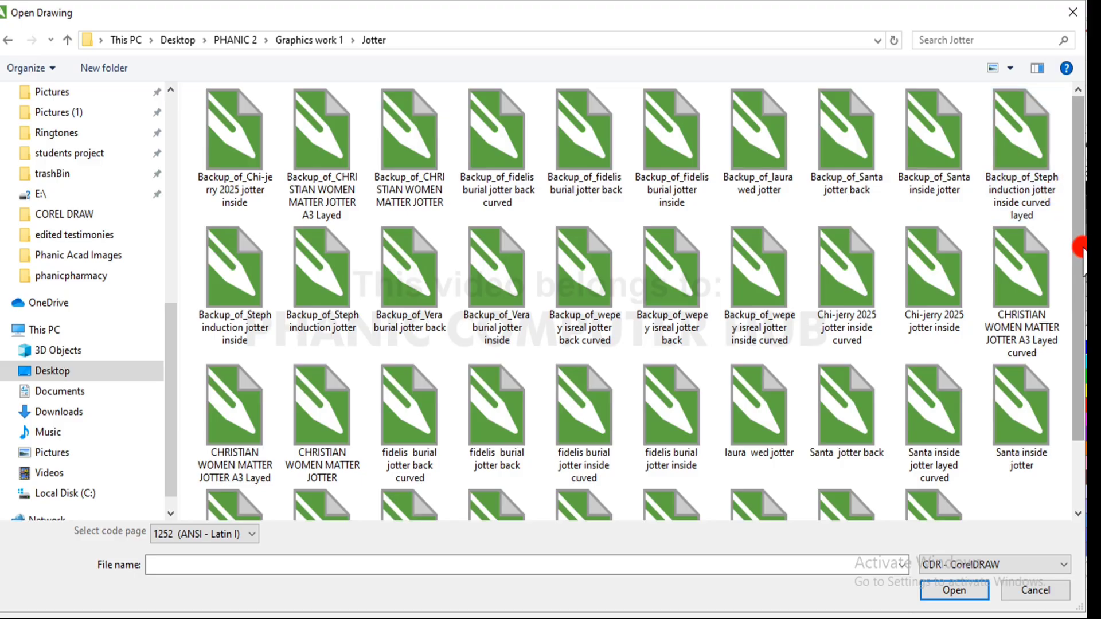
drag(1077, 249, 1083, 465)
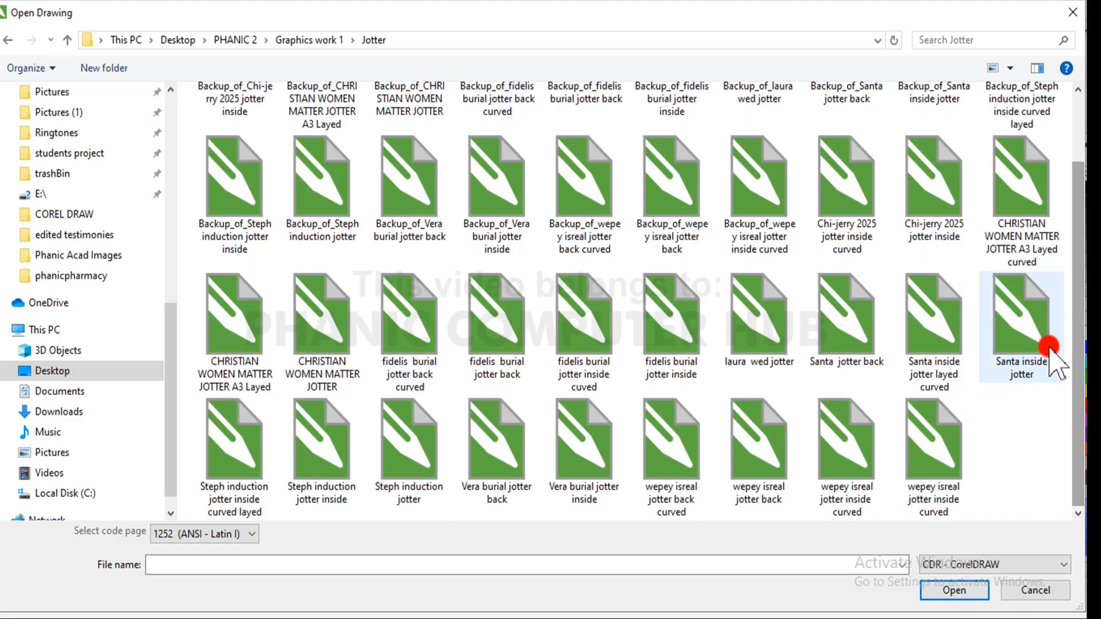
click(1025, 331)
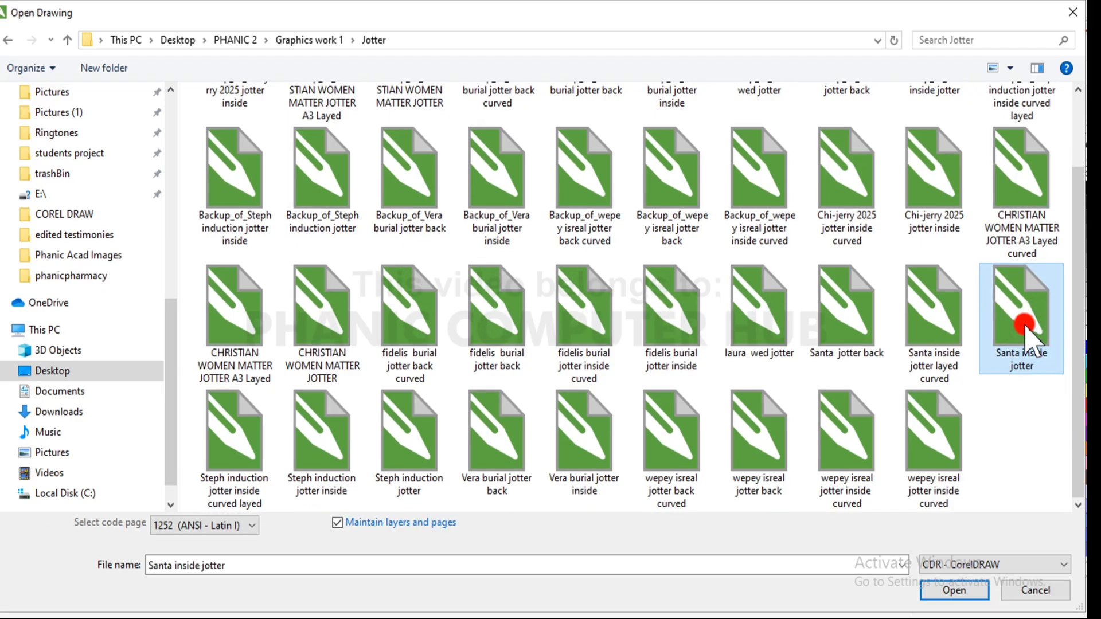
click(954, 588)
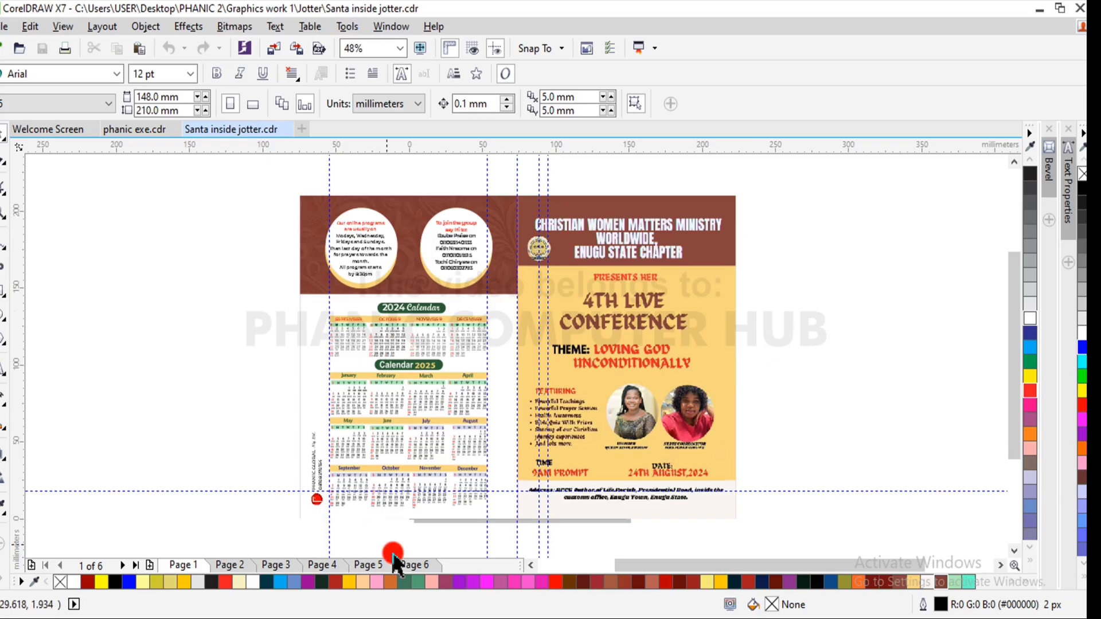
- Examine the faded couple photo behind the ruled lines on page 5 of the jotter
click(370, 565)
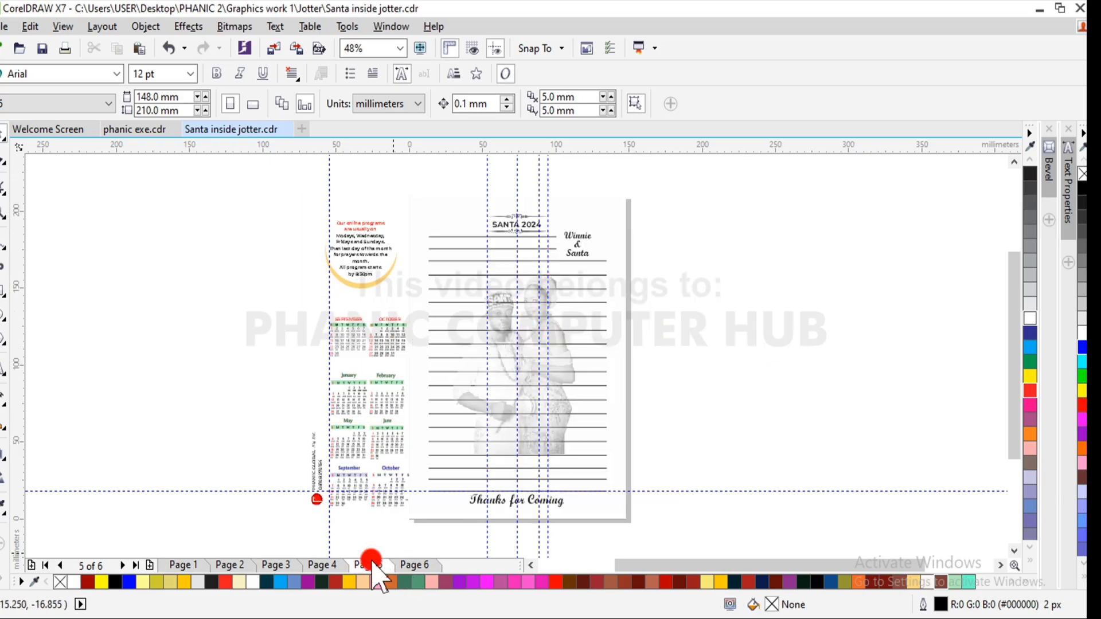
click(676, 345)
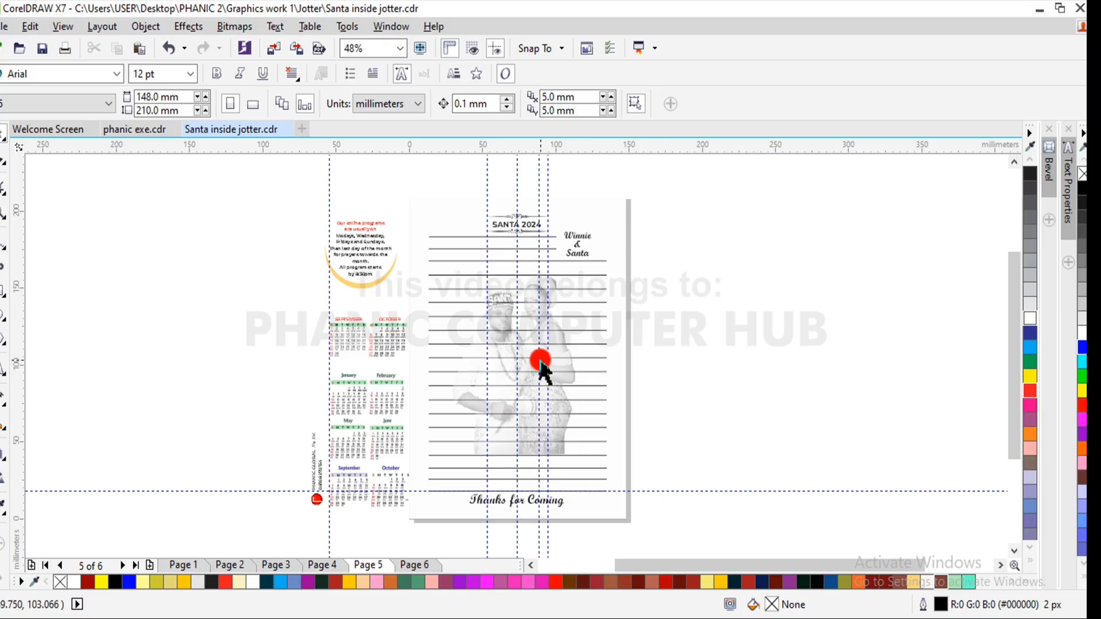
click(560, 356)
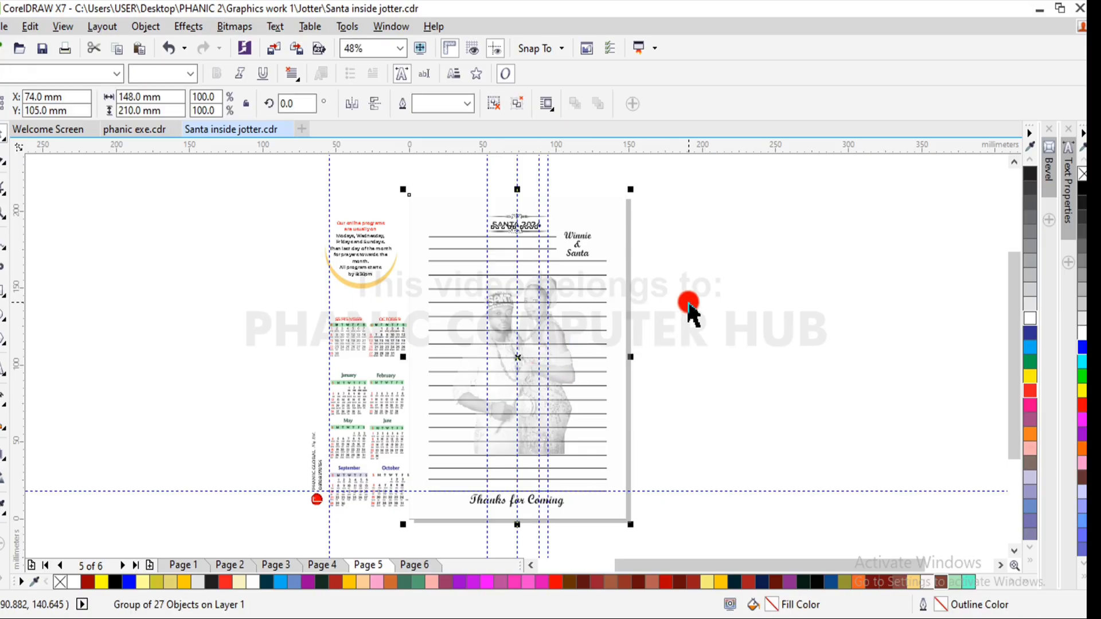
key(z)
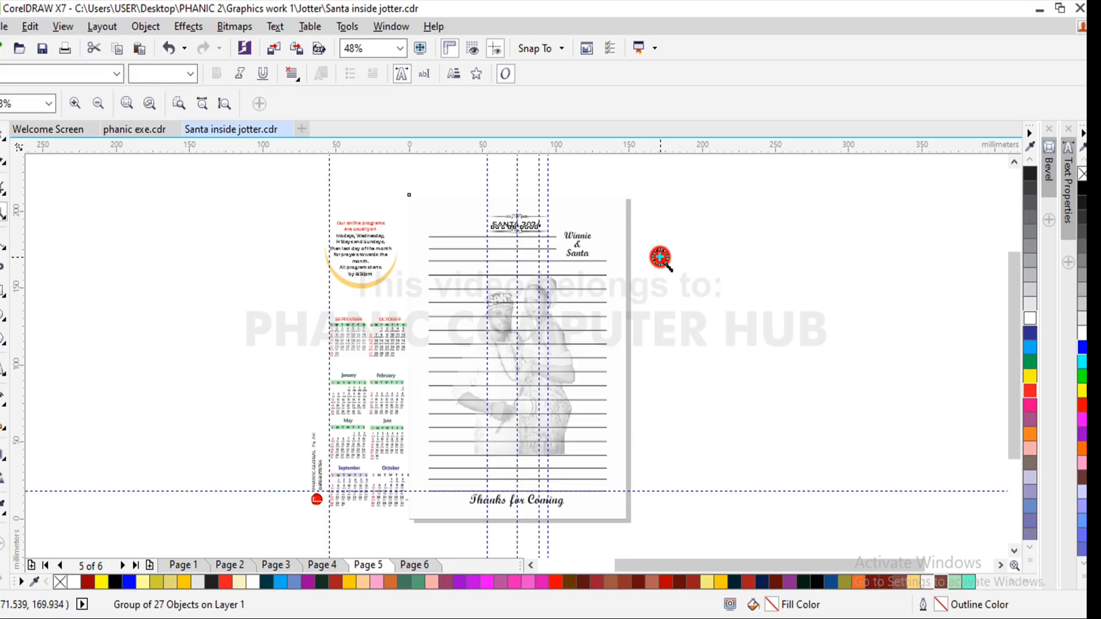
drag(660, 255, 454, 442)
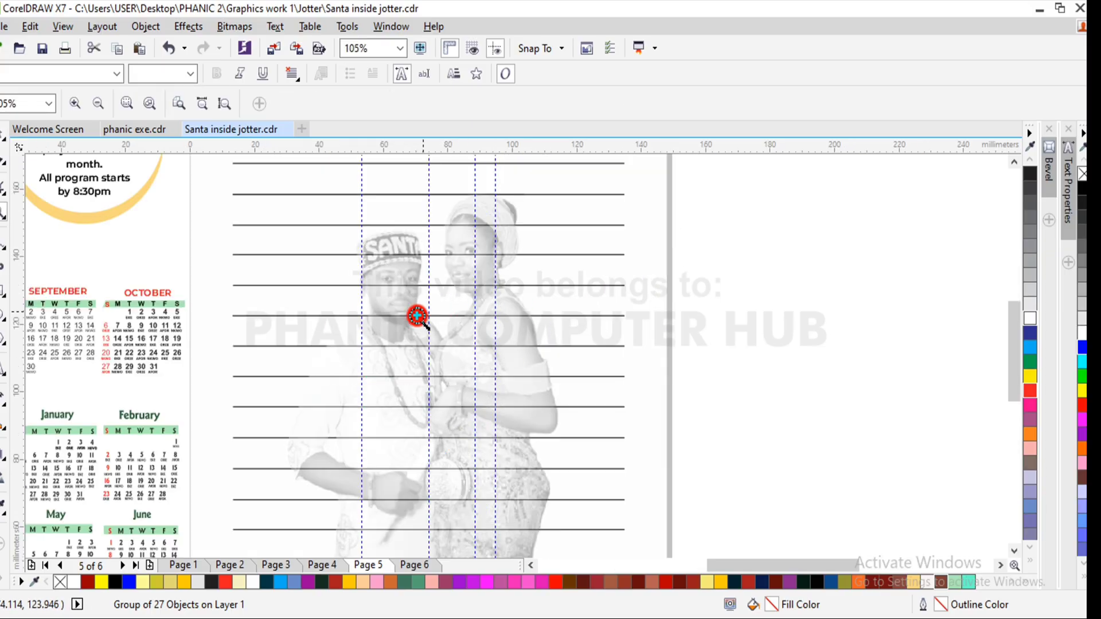
click(2, 137)
click(787, 359)
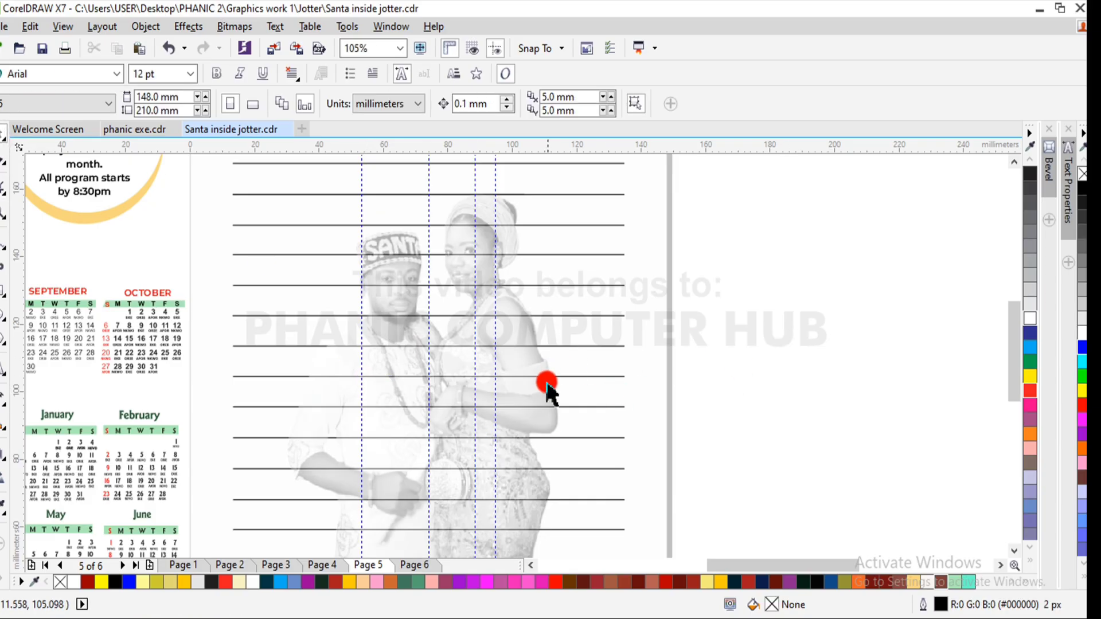
click(542, 391)
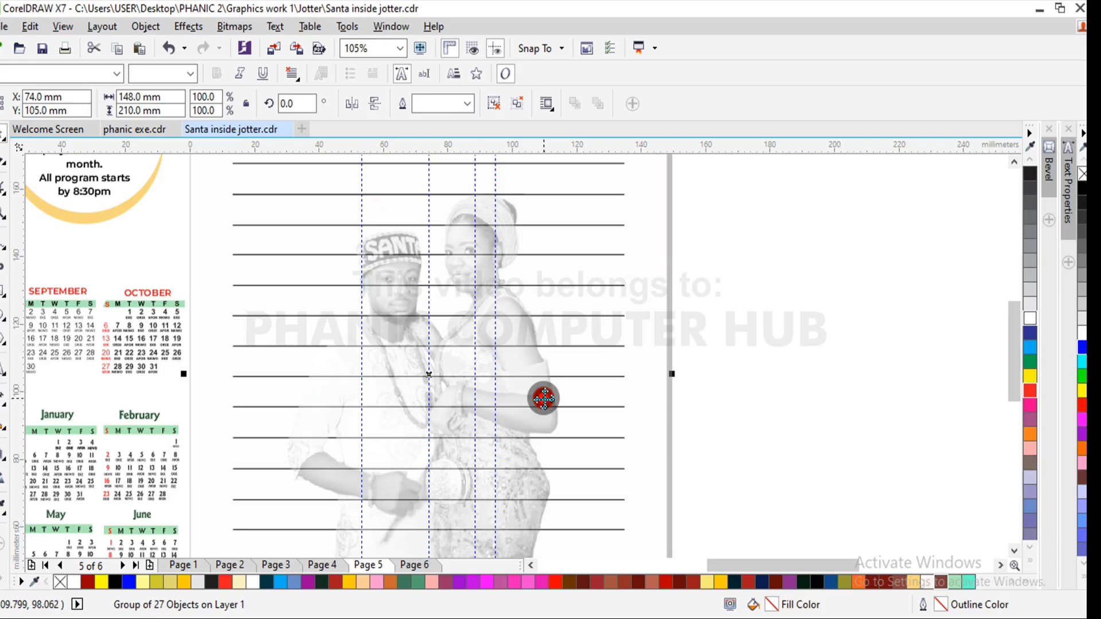
- Examine the faded C.W.M watermark and the small C.W.M logo among the ruled lines on page 4
click(323, 565)
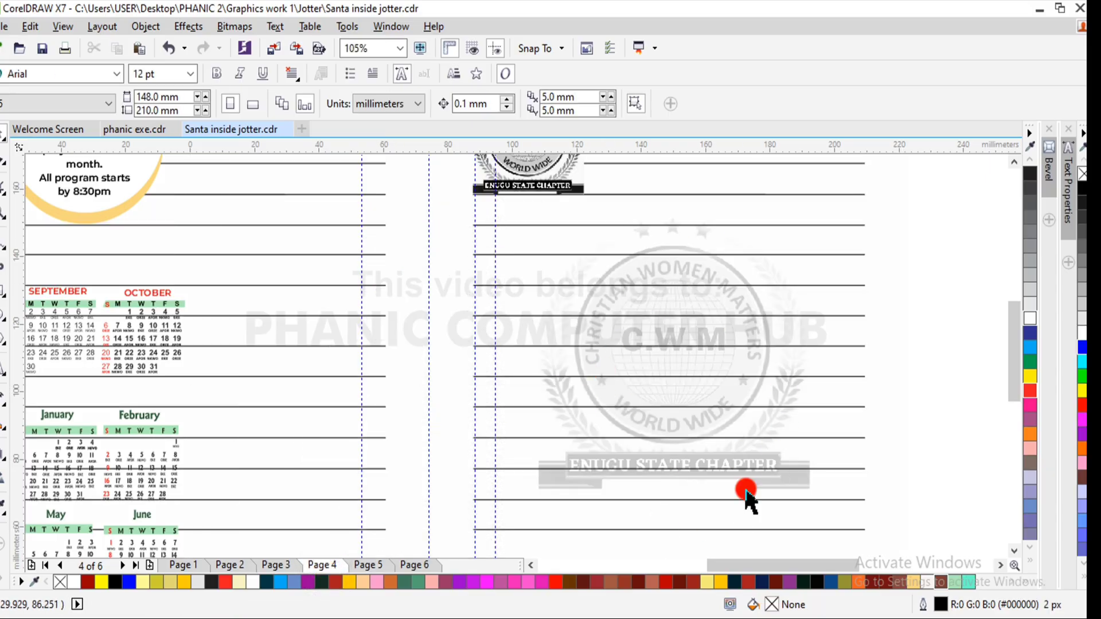
click(732, 341)
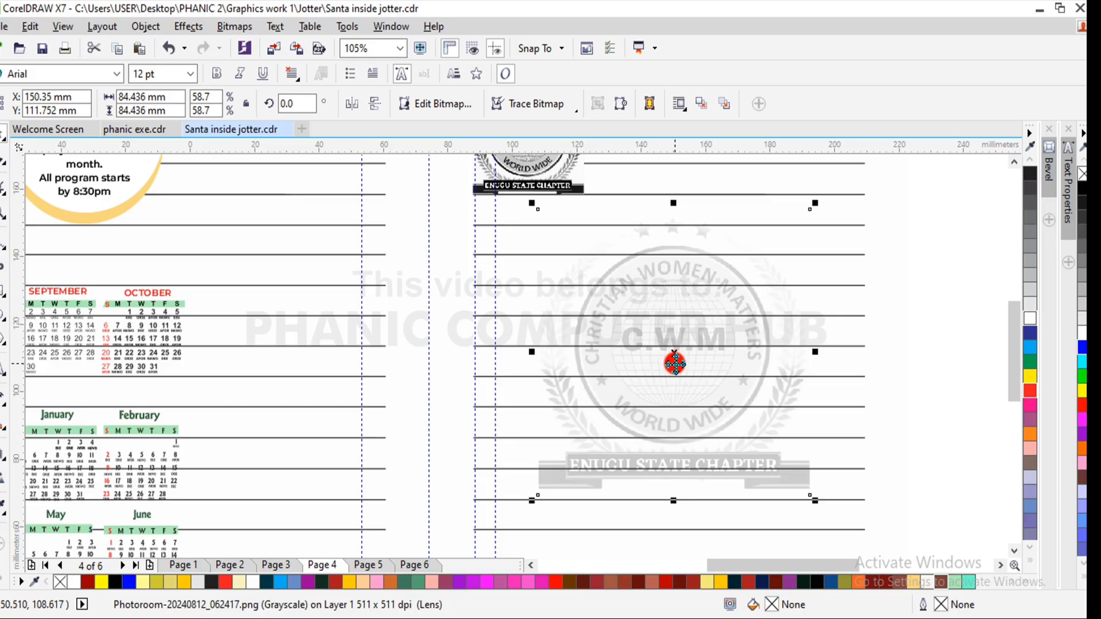
drag(1007, 394, 1009, 369)
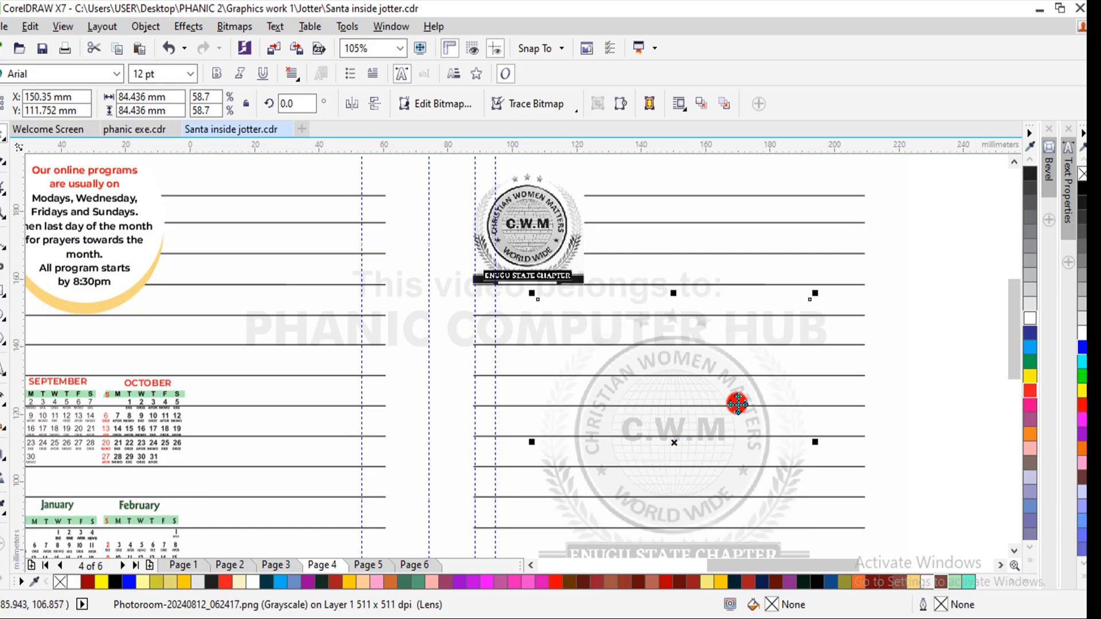
click(553, 223)
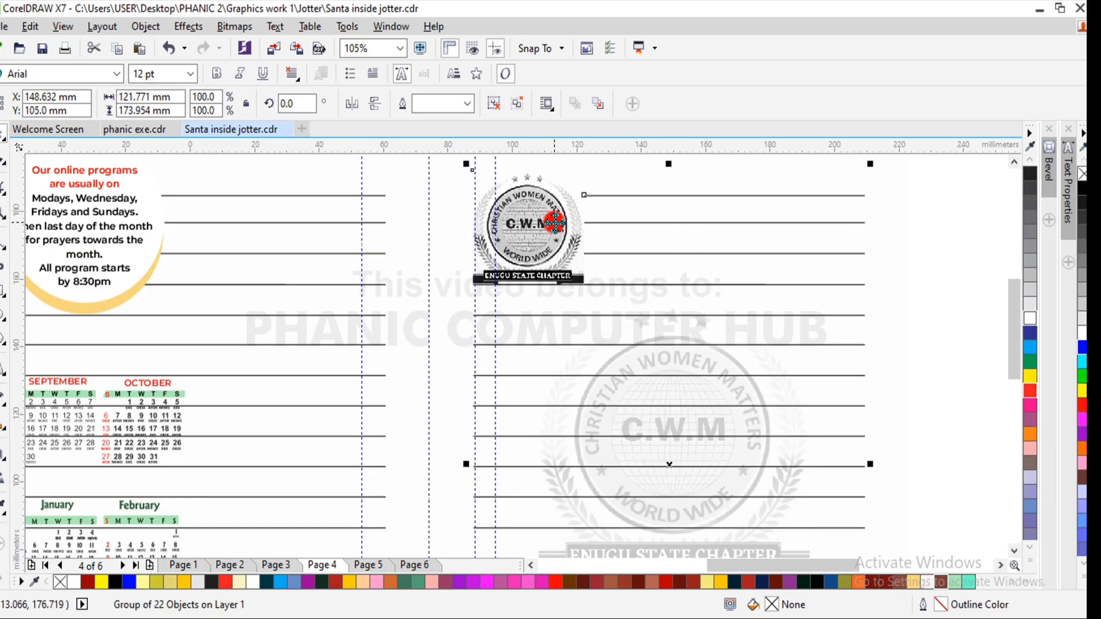
click(560, 229)
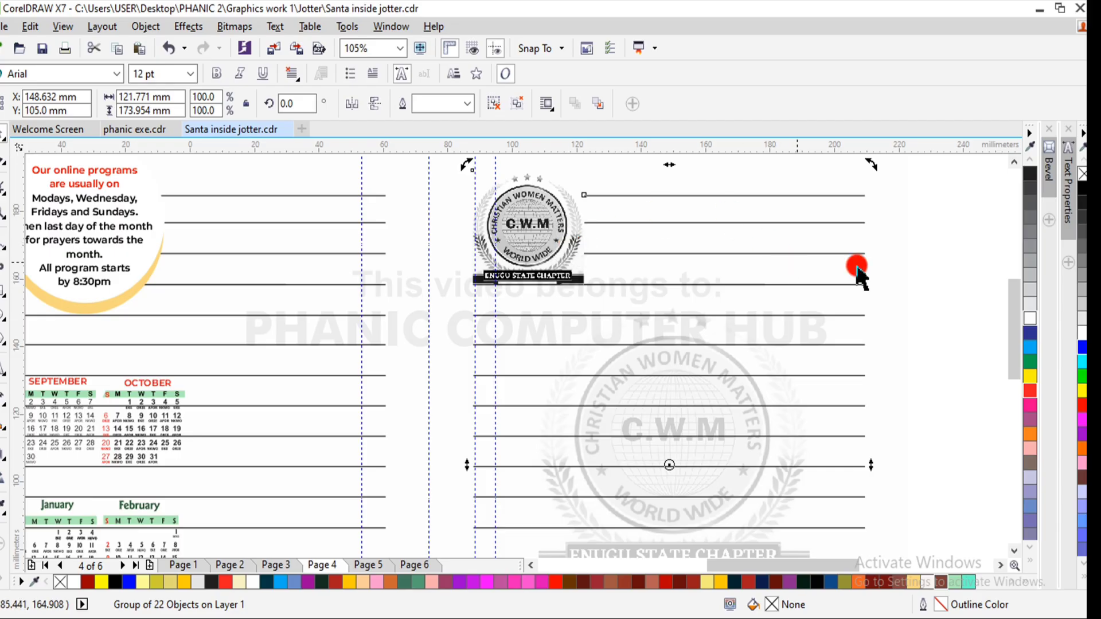
drag(1015, 367, 993, 322)
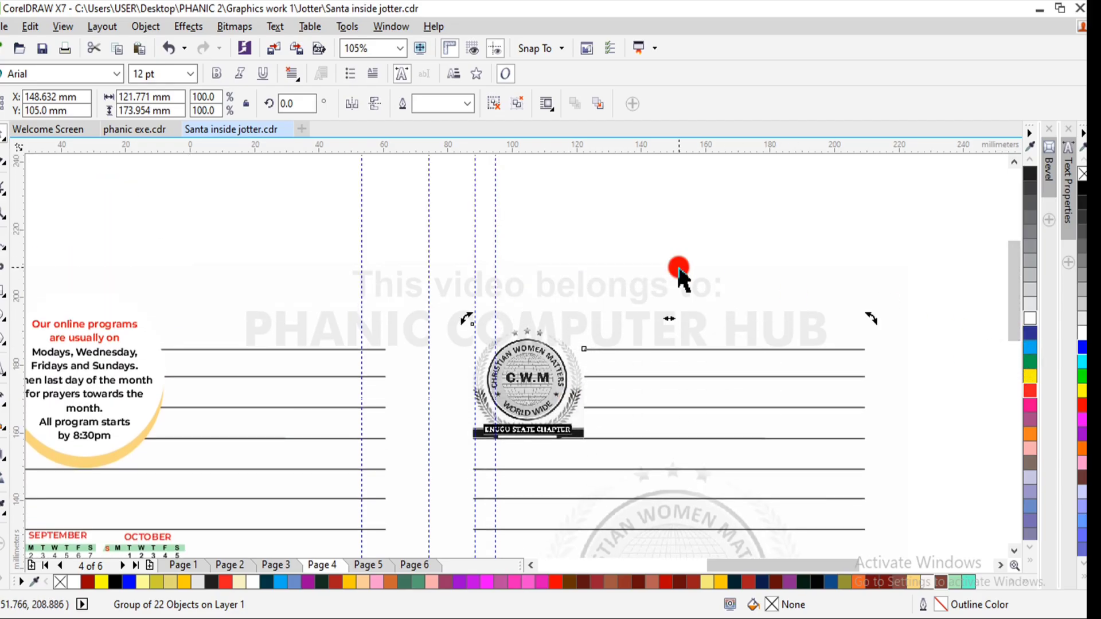
drag(676, 266, 428, 296)
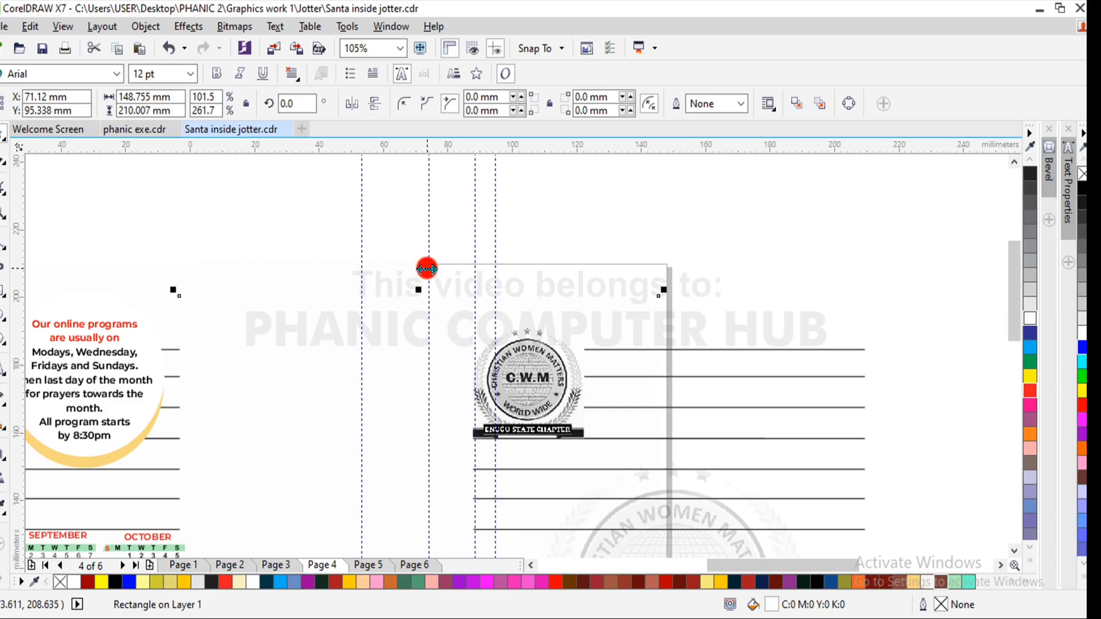
key(ctrl+z)
drag(380, 215, 602, 492)
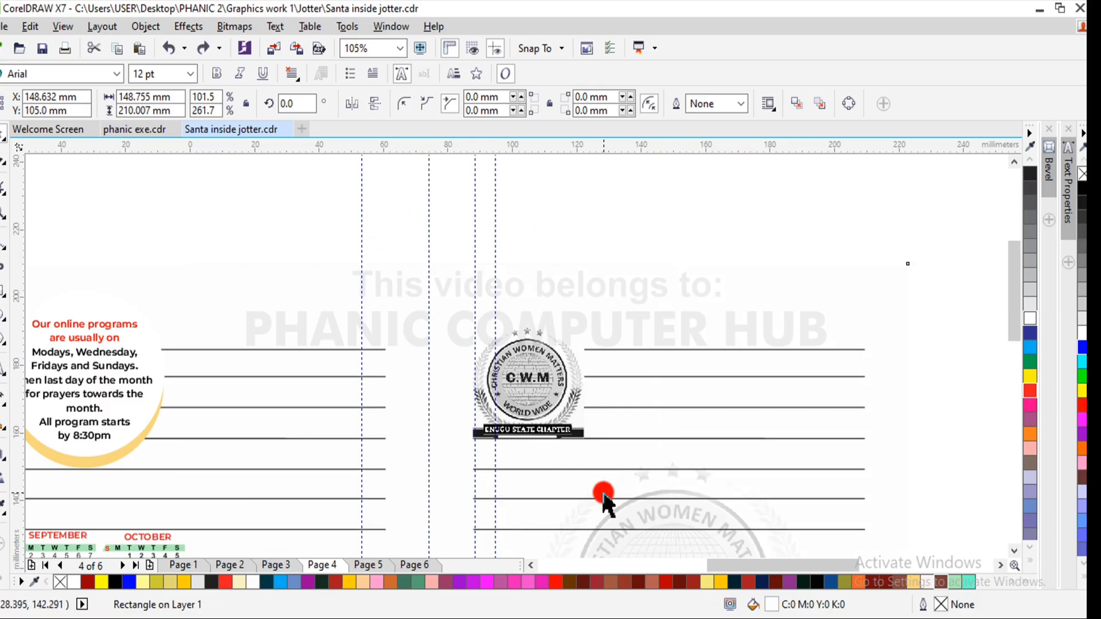
- Compare the small logo's line group, the faded watermark and the white page background across the whole page 4 spread
click(549, 394)
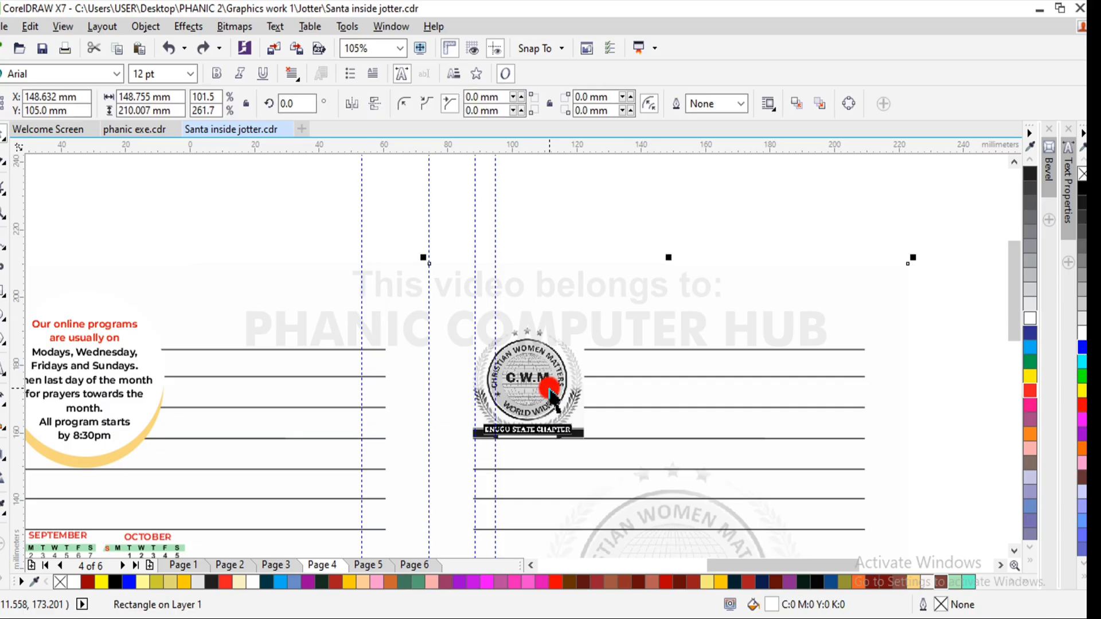
click(550, 390)
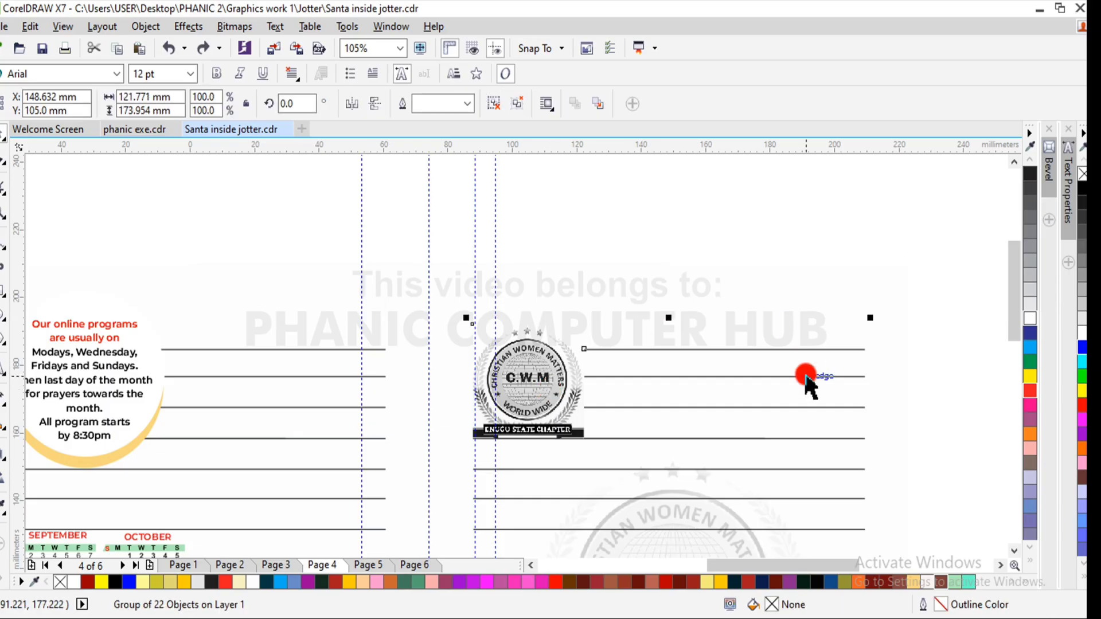
key(F4)
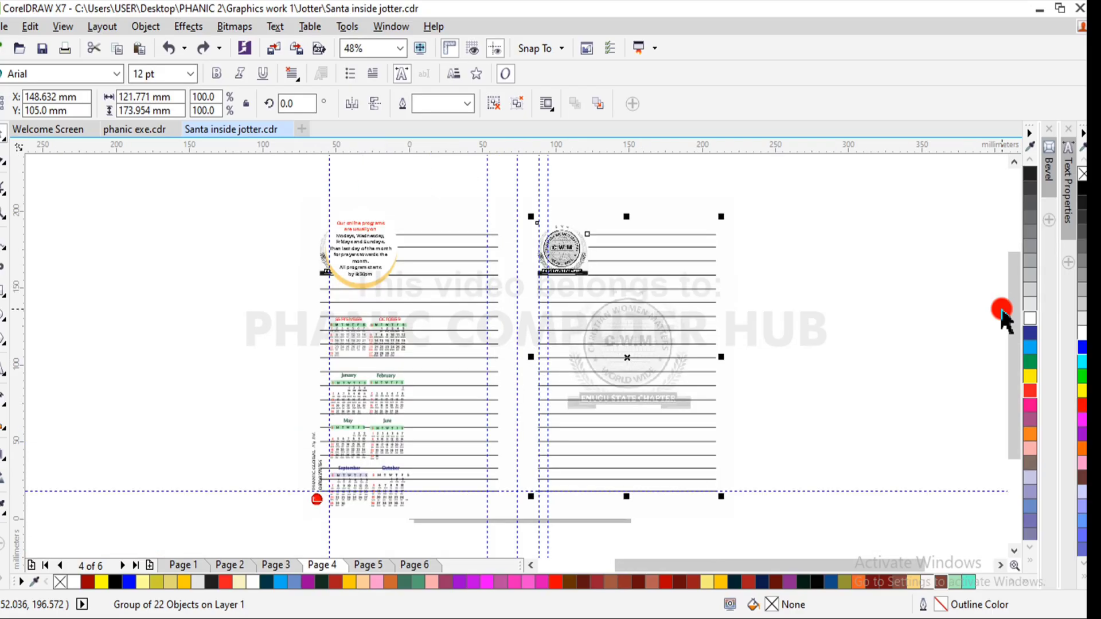
click(961, 310)
click(618, 379)
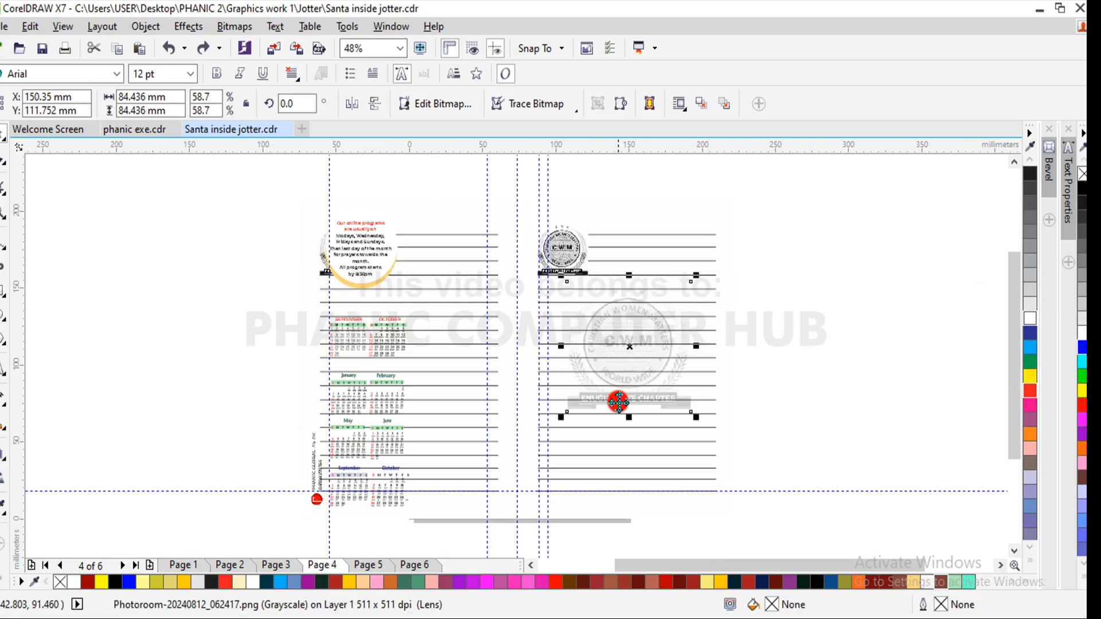
click(630, 481)
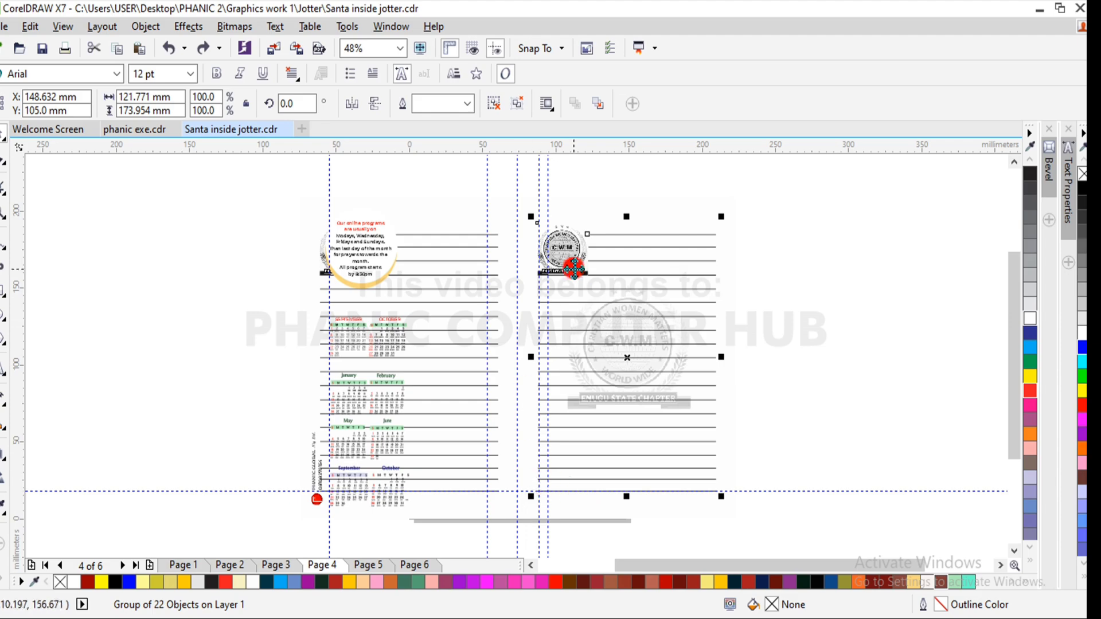
click(779, 246)
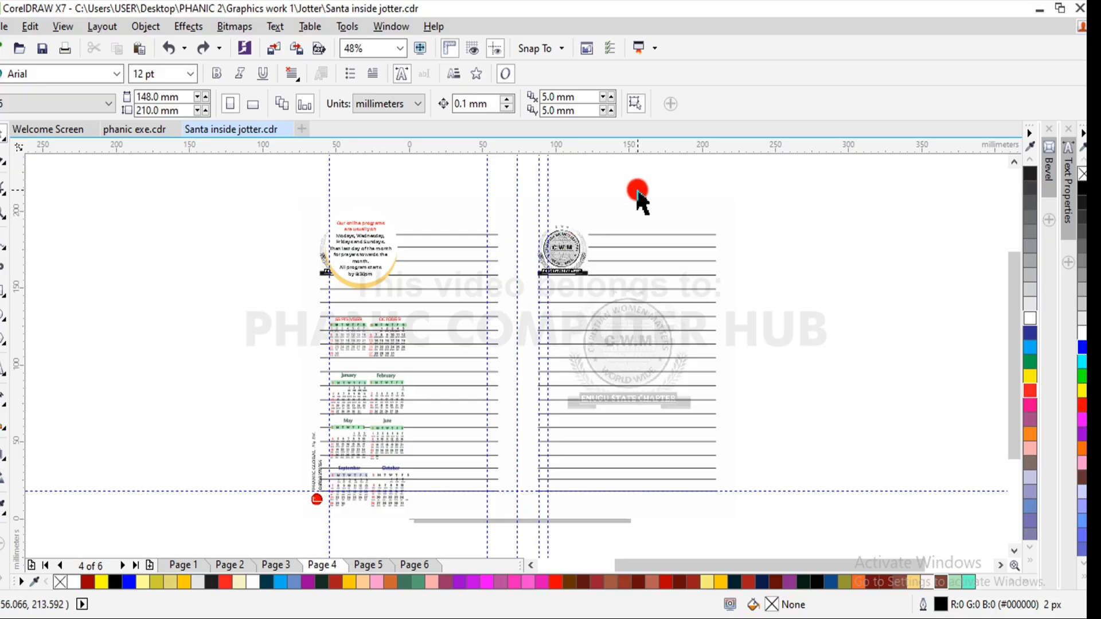
double_click(464, 344)
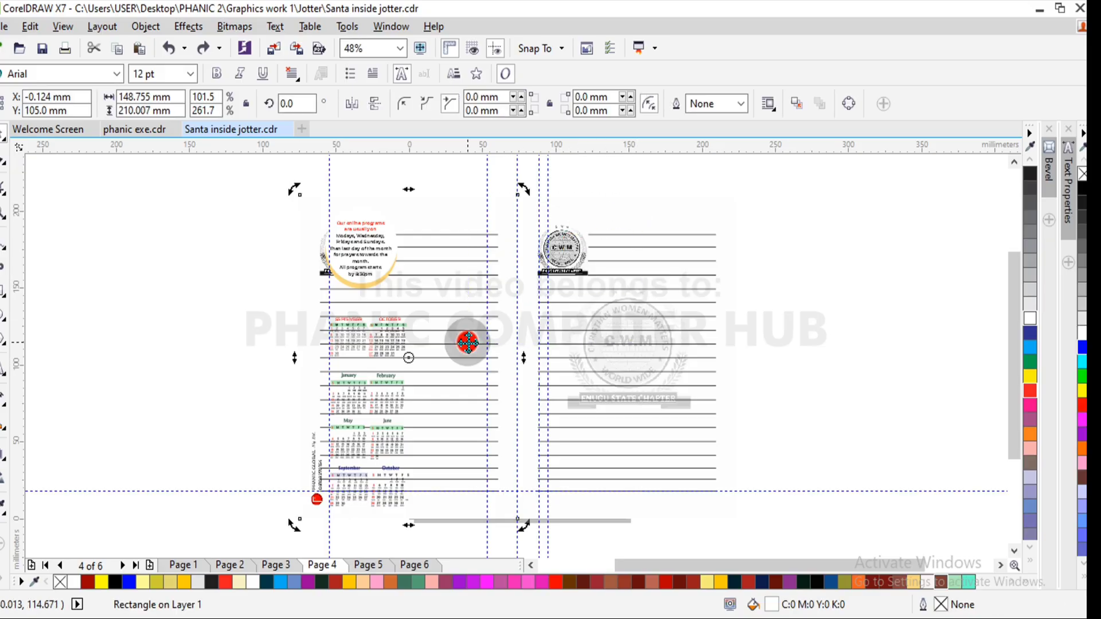
click(718, 177)
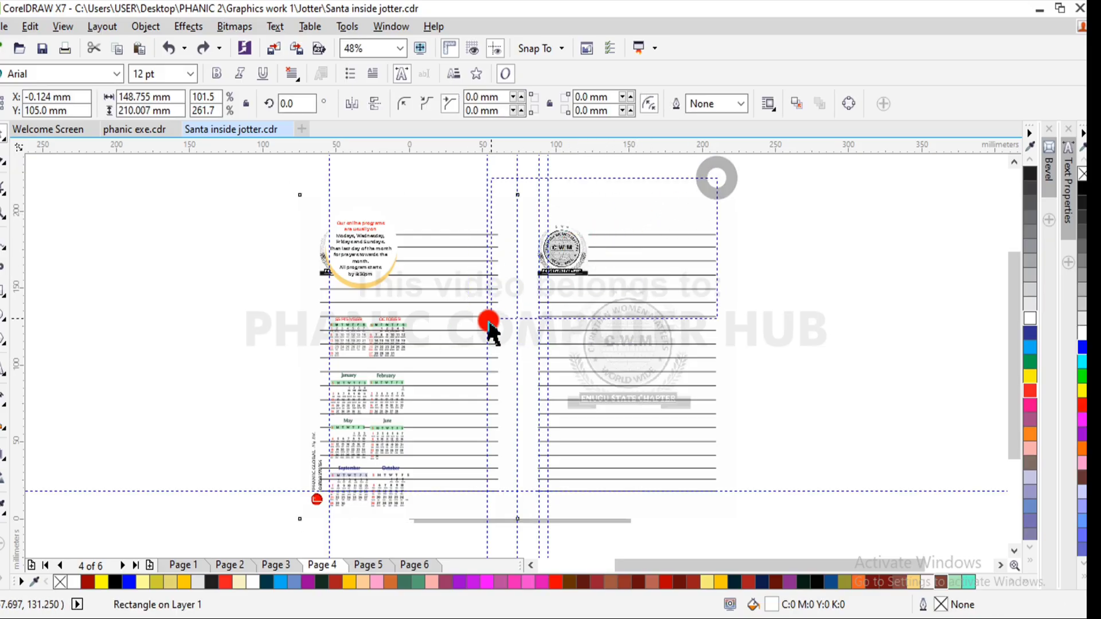
- Inspect the small grayscale C.W.M logo above the watermark at close range, then return to the full page 4 spread
click(563, 250)
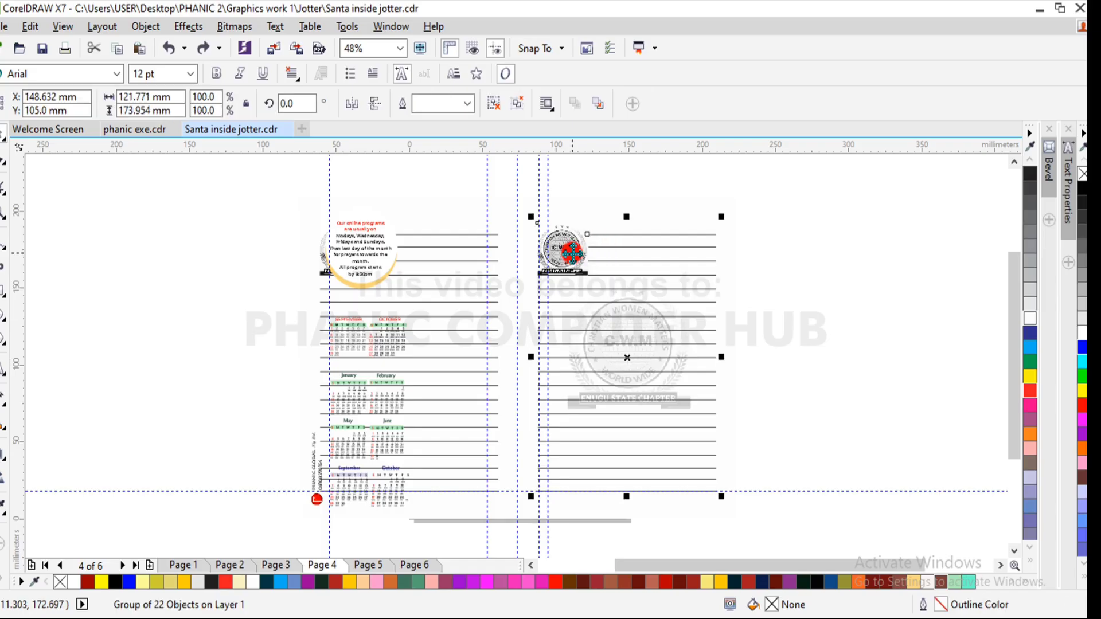
click(766, 182)
key(z)
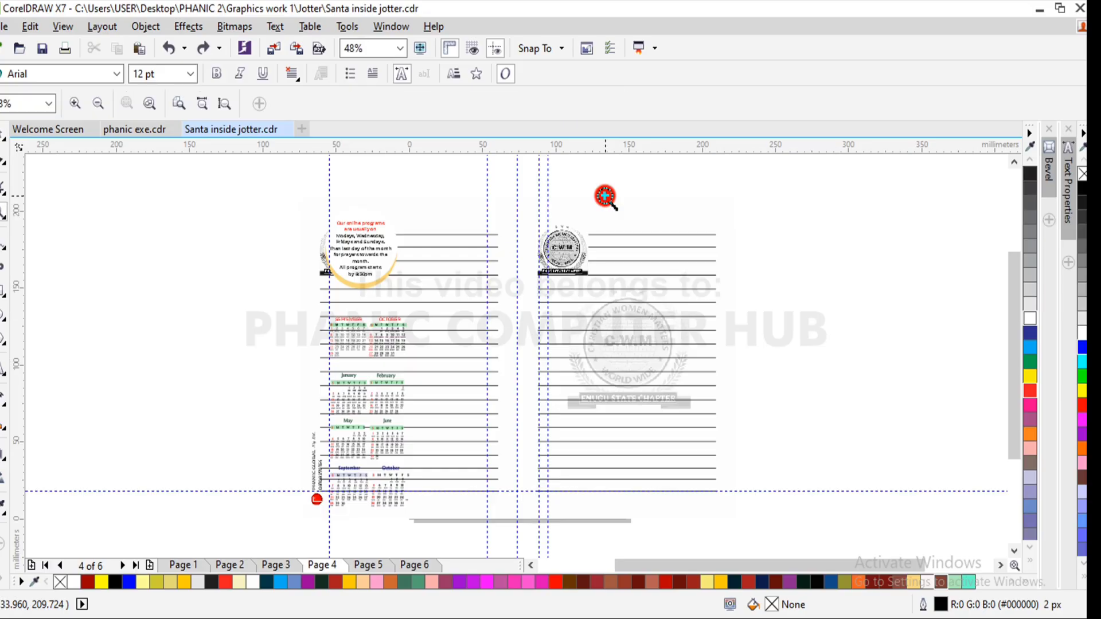
drag(605, 196, 520, 310)
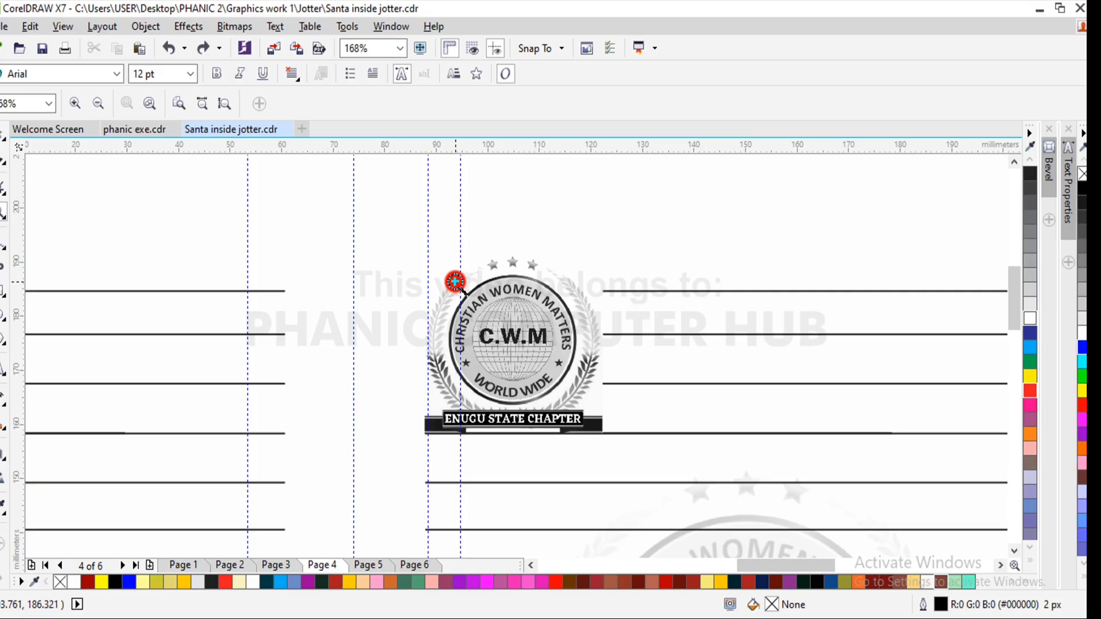
shift+click(488, 351)
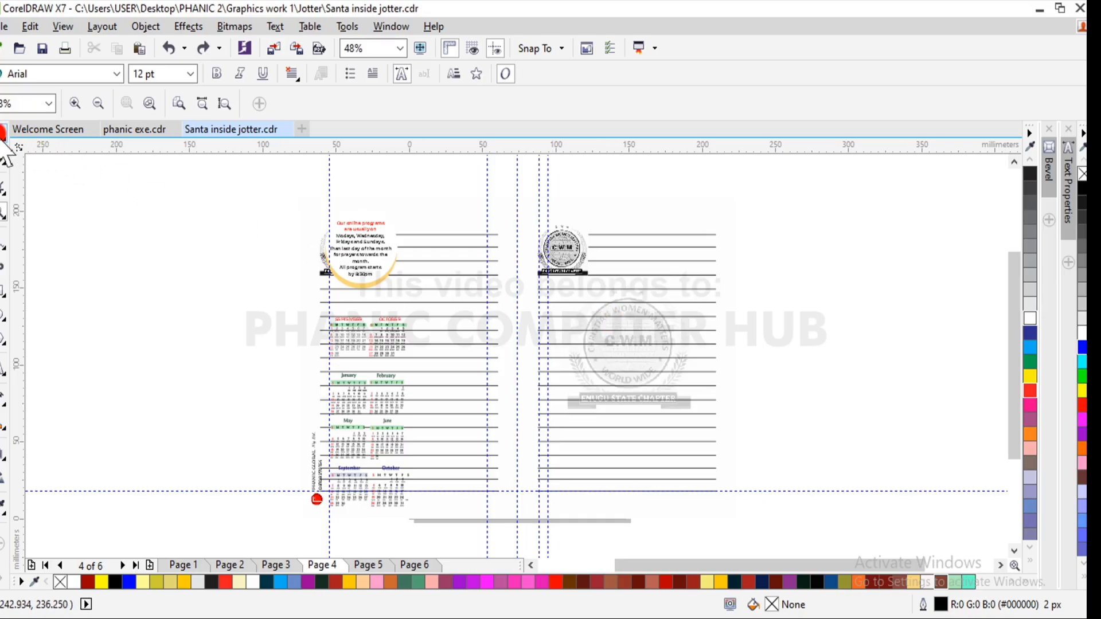
- Switch to the phanic exe.cdr document, place a copy of the rectangular woman's photo below the page's right edge, and reselect the original
click(117, 129)
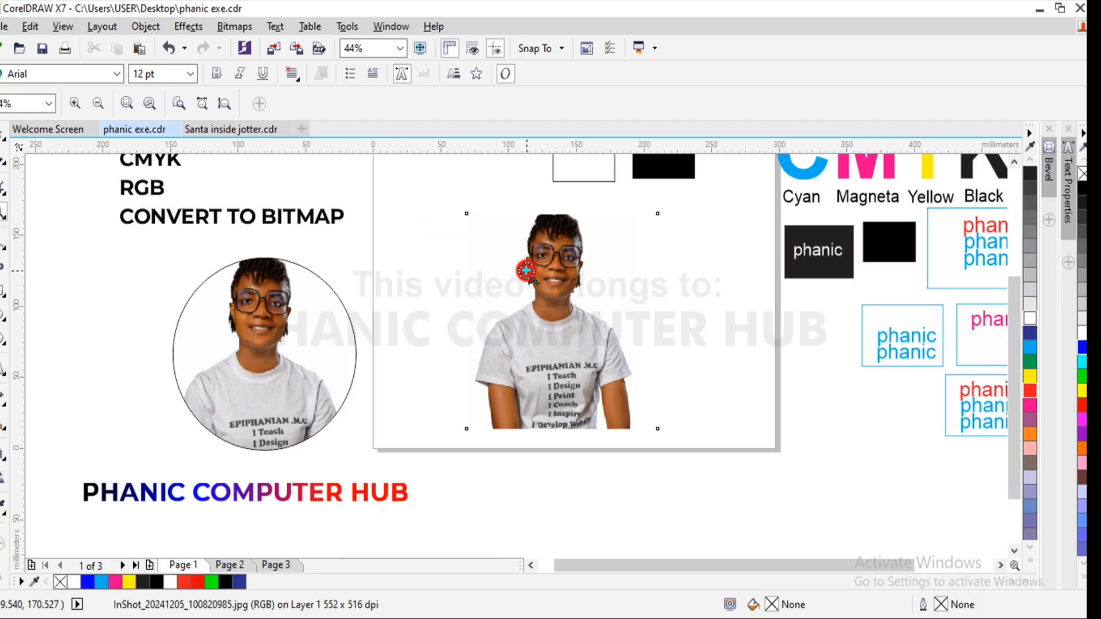
click(3, 138)
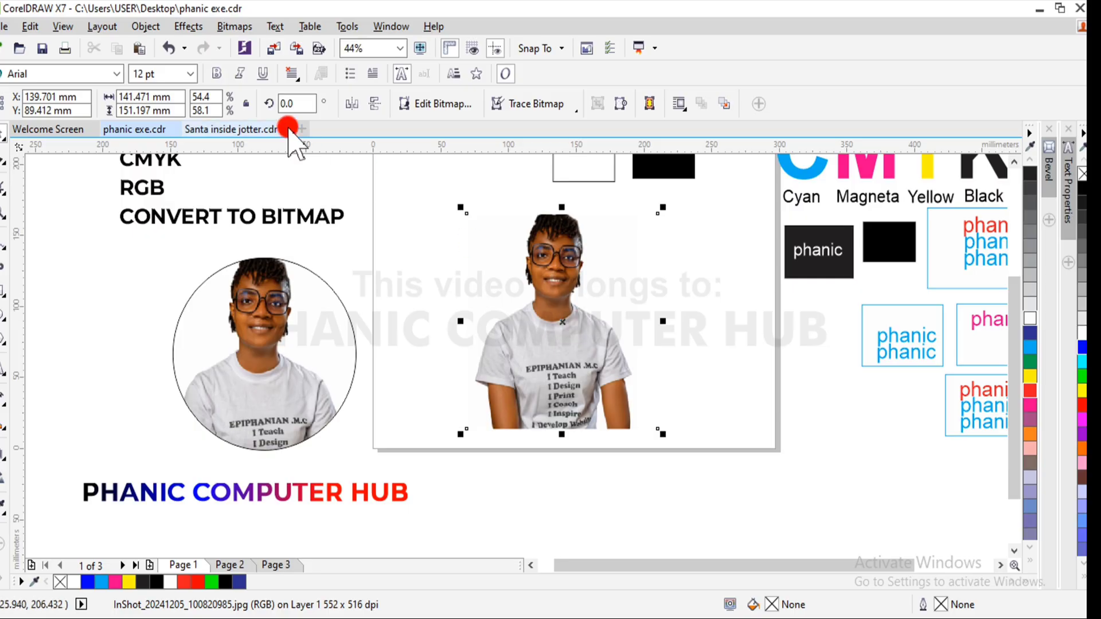
drag(567, 333, 771, 398)
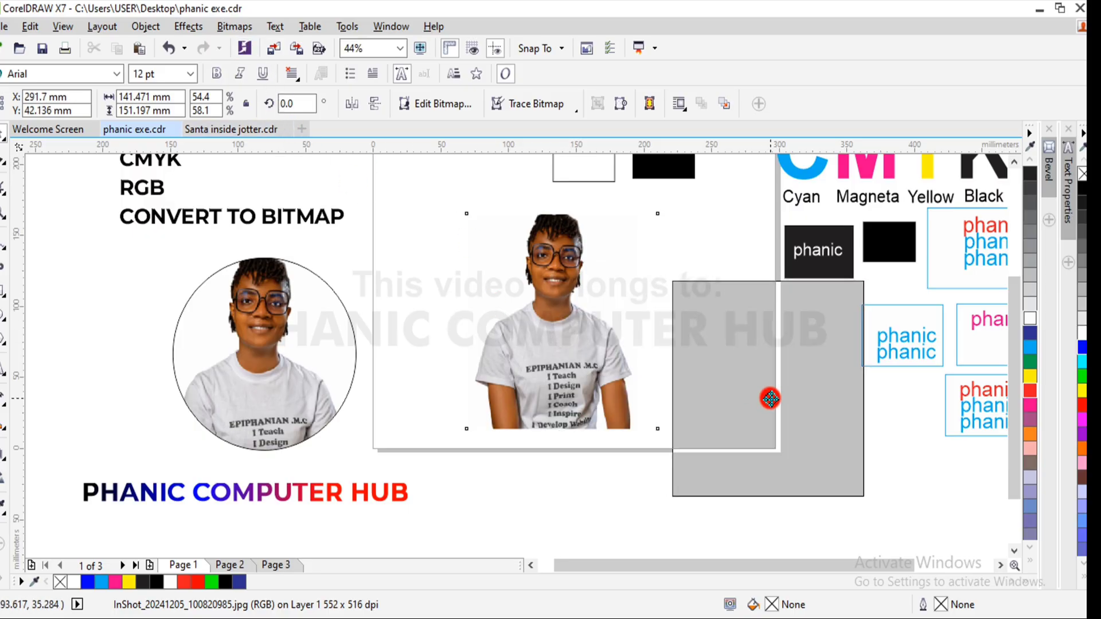
right_click(770, 398)
click(564, 349)
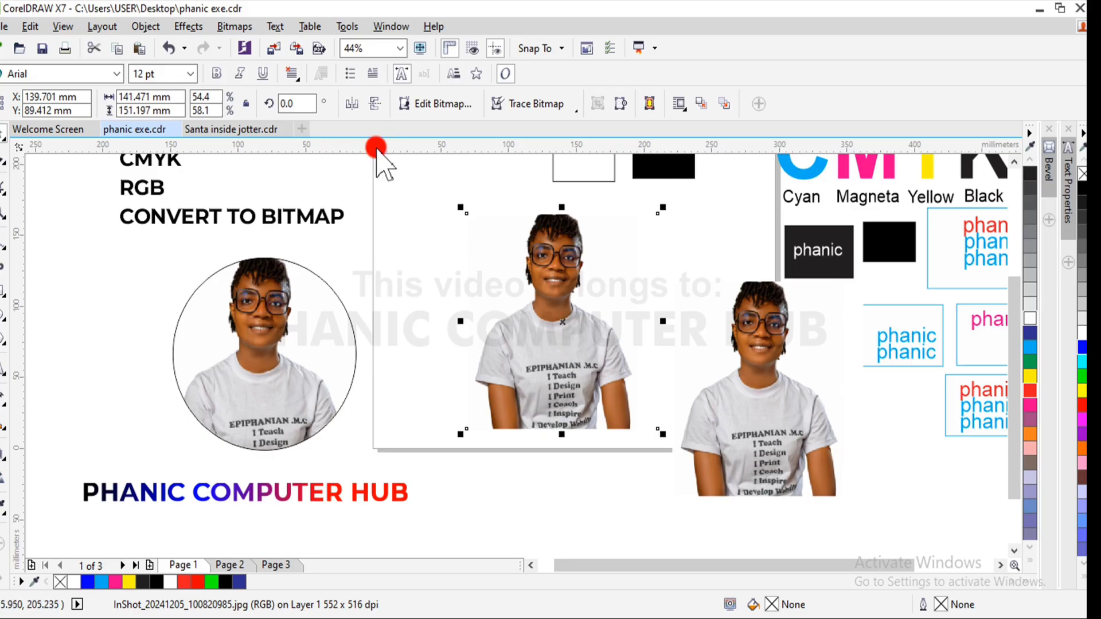
- Convert the original photo on the page to a 300 dpi bitmap in Black and White (1-bit) color mode
click(236, 27)
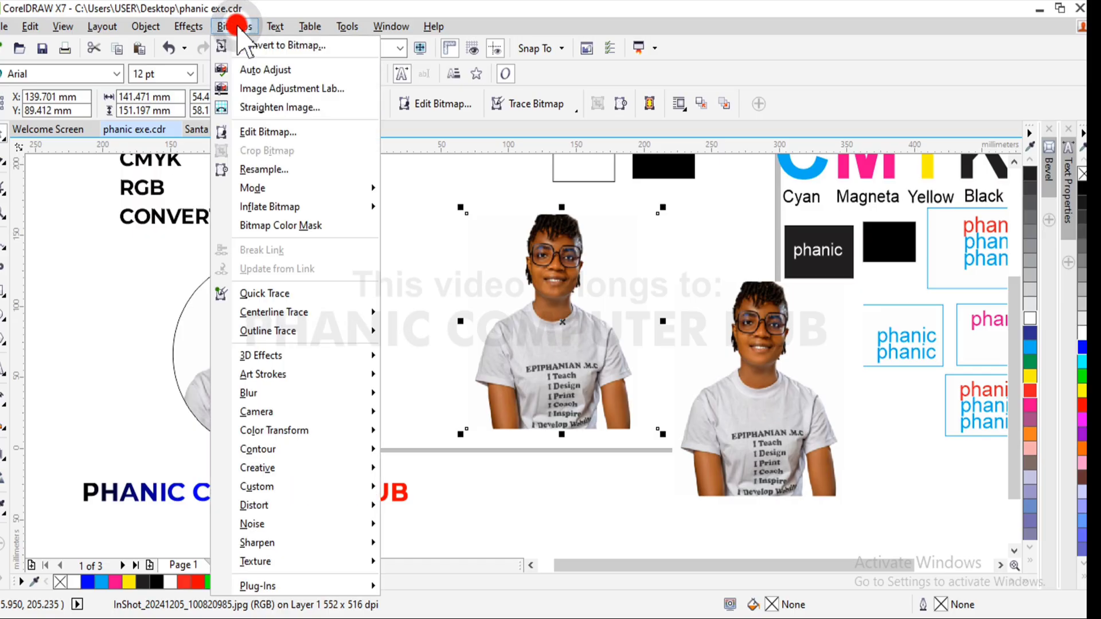
click(273, 46)
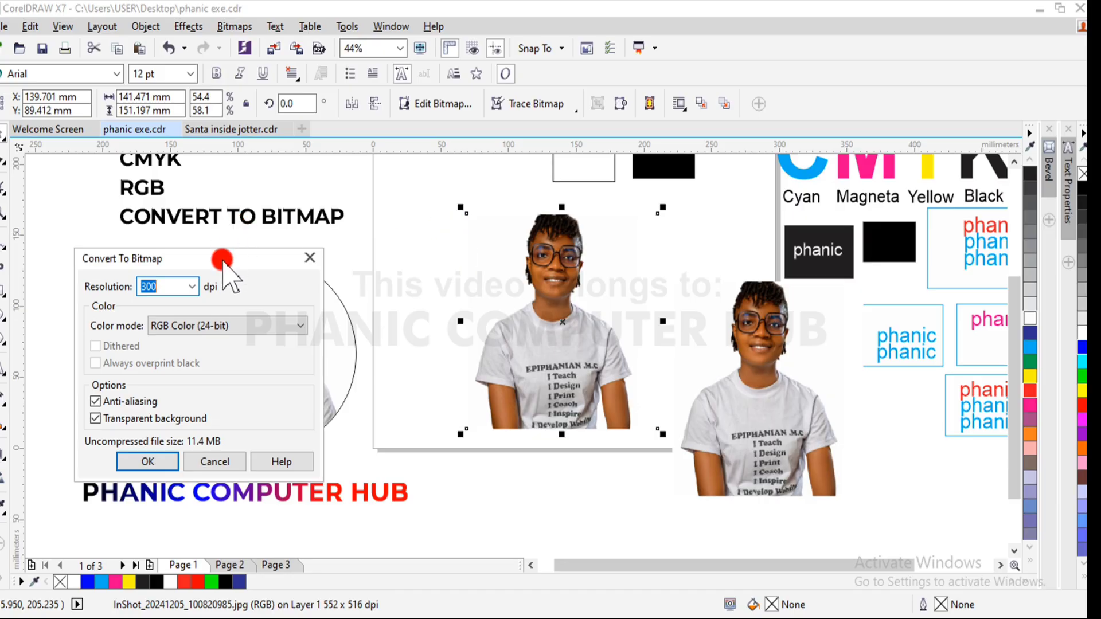
drag(229, 259, 388, 251)
click(320, 280)
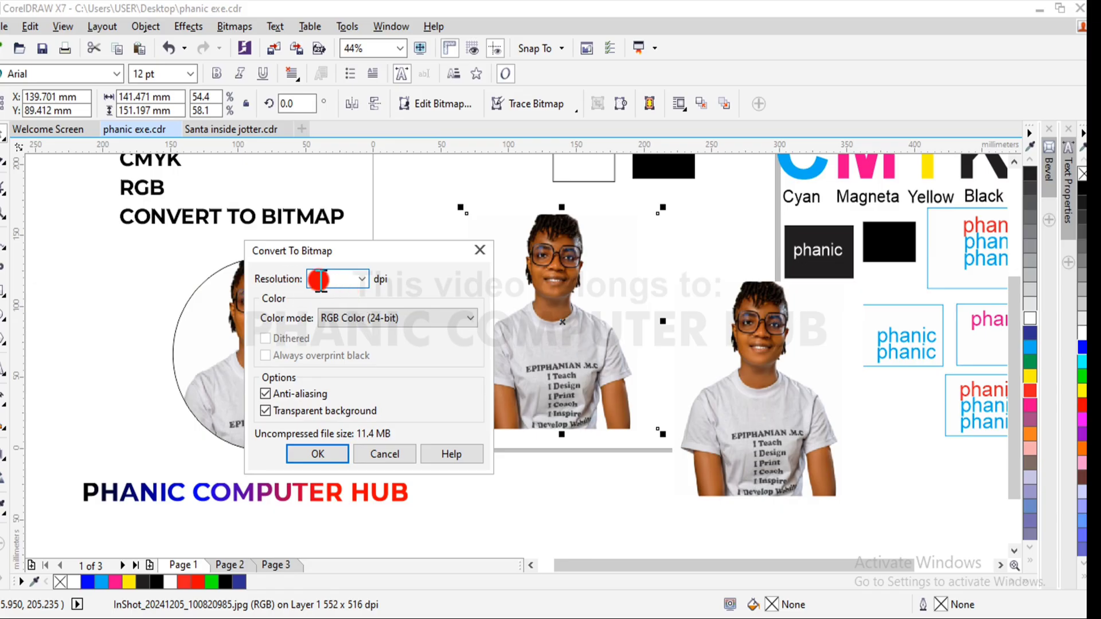
mouse_move(329, 280)
mouse_down()
mouse_move(371, 278)
mouse_move(362, 281)
mouse_up()
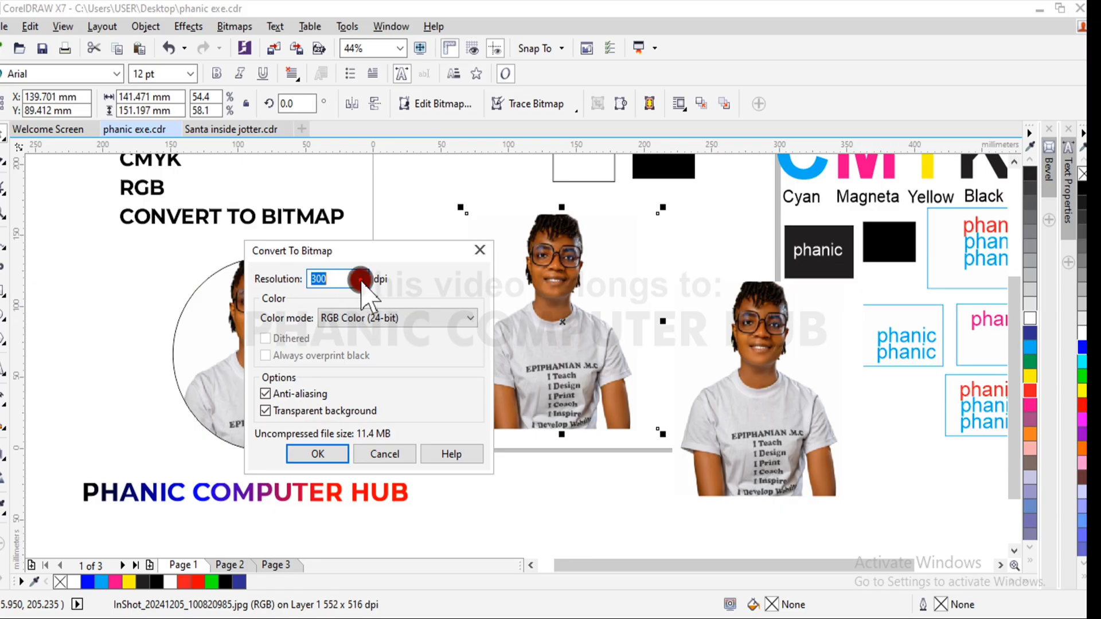
click(361, 280)
click(360, 280)
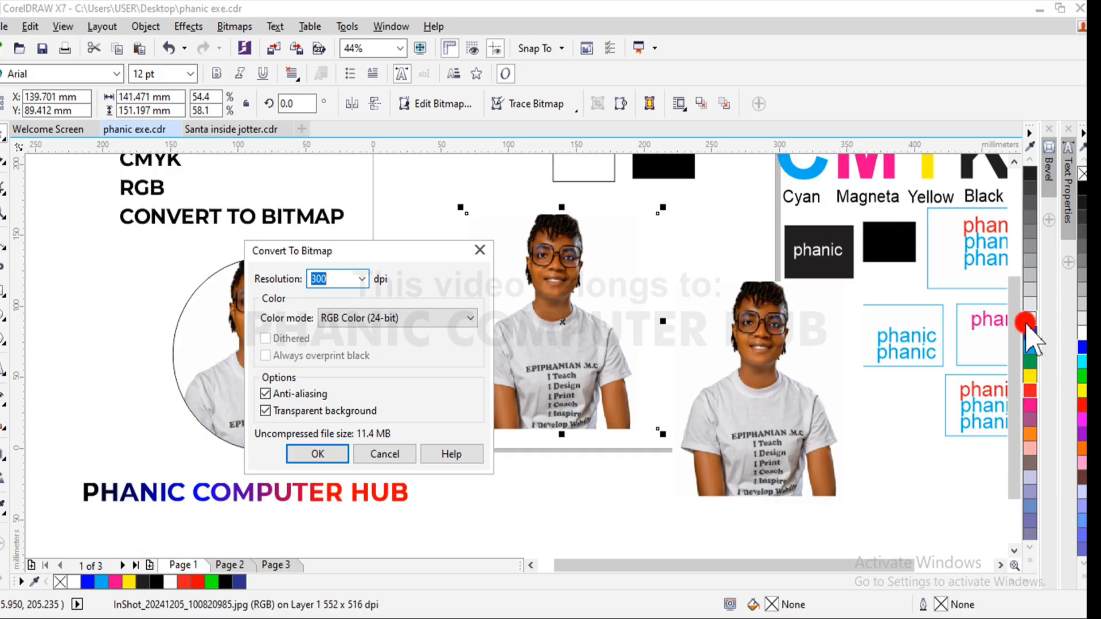
click(809, 173)
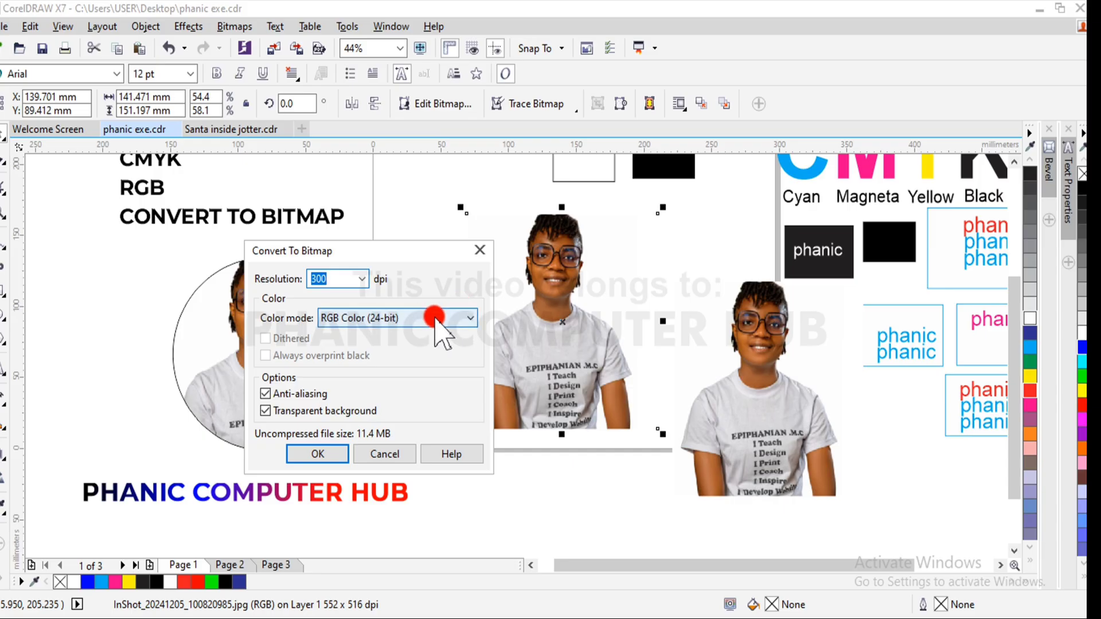
click(471, 319)
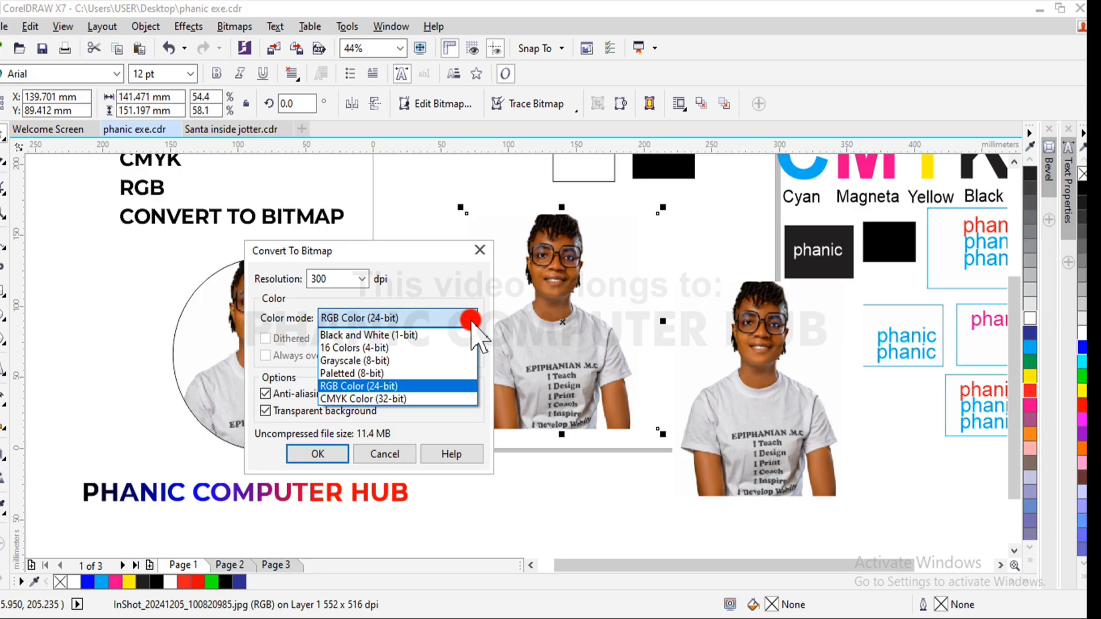
click(390, 335)
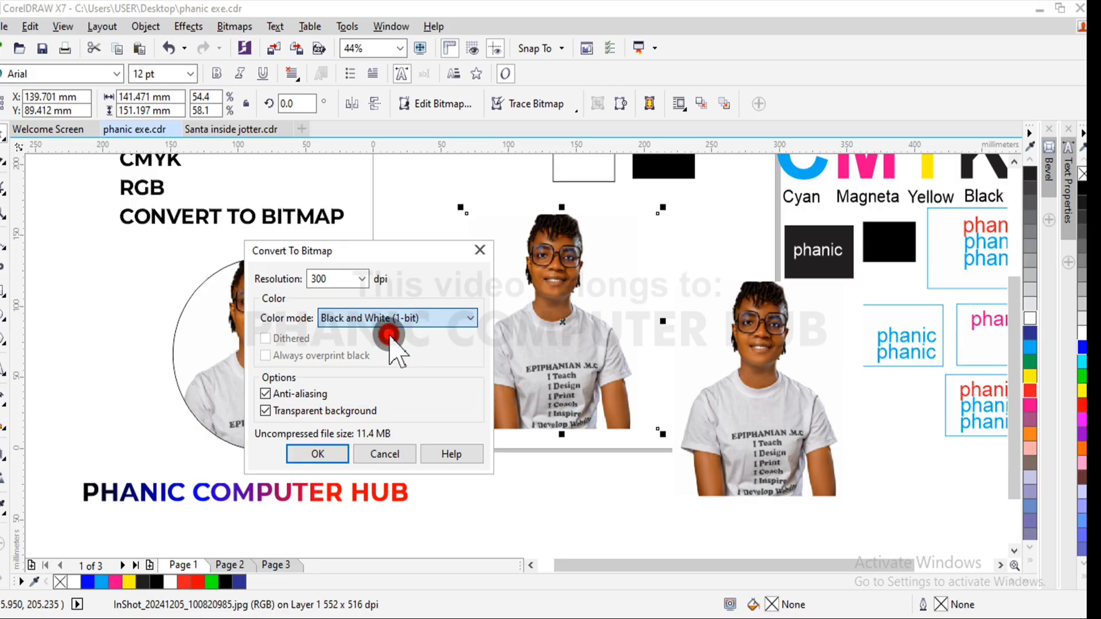
click(319, 453)
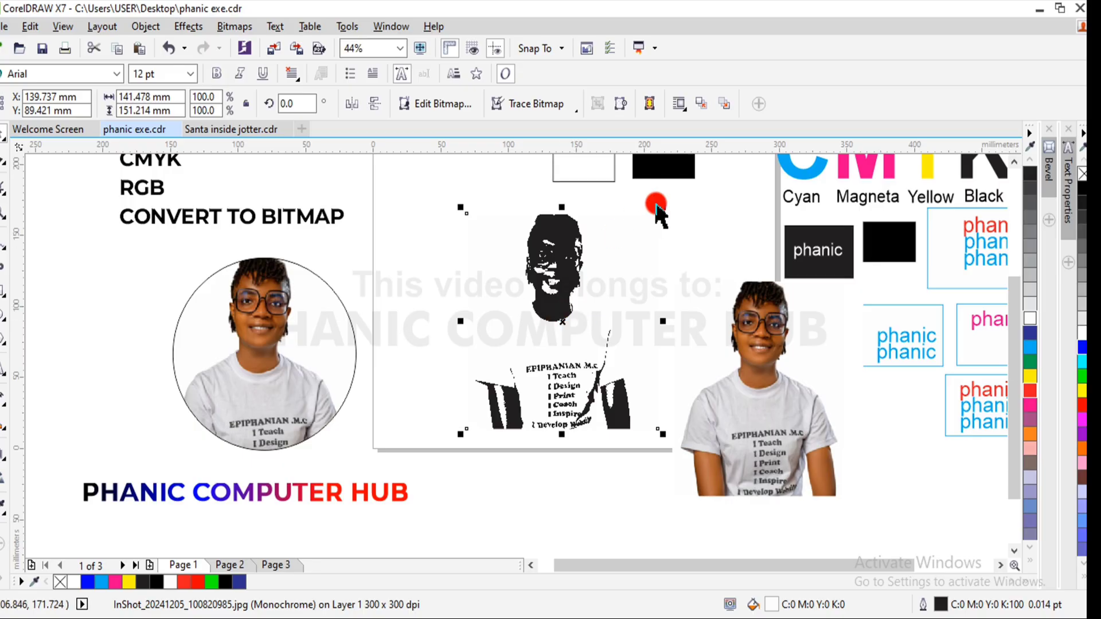
- Shrink the black-and-white photo and move it to the page's left edge, then place another copy of the color photo mid-page
drag(663, 206, 617, 259)
drag(534, 361, 430, 275)
click(773, 400)
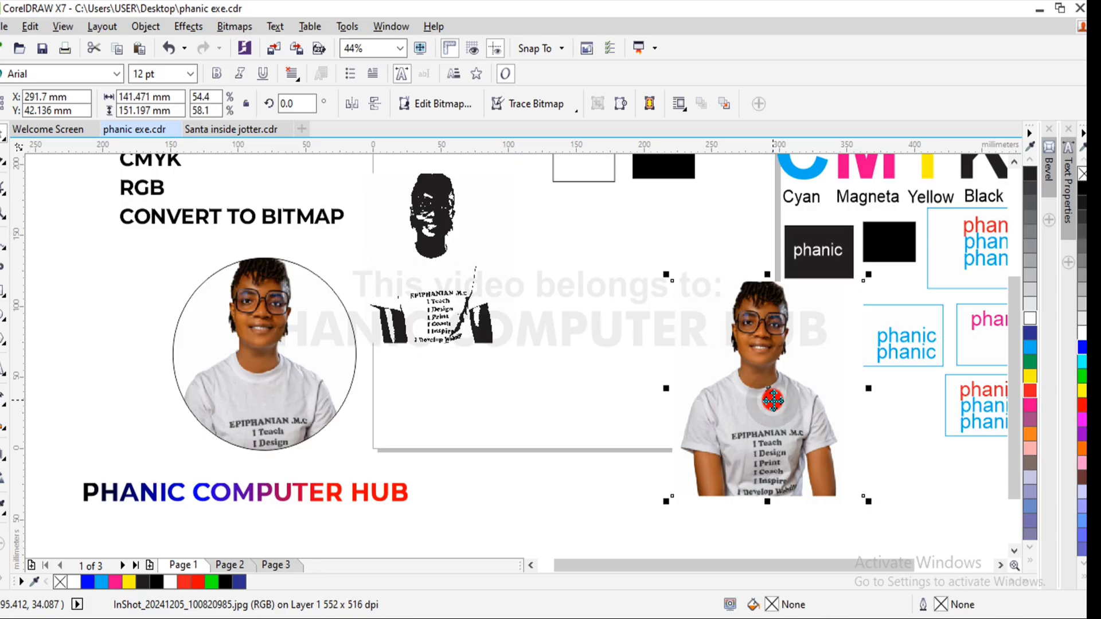
drag(772, 400, 578, 364)
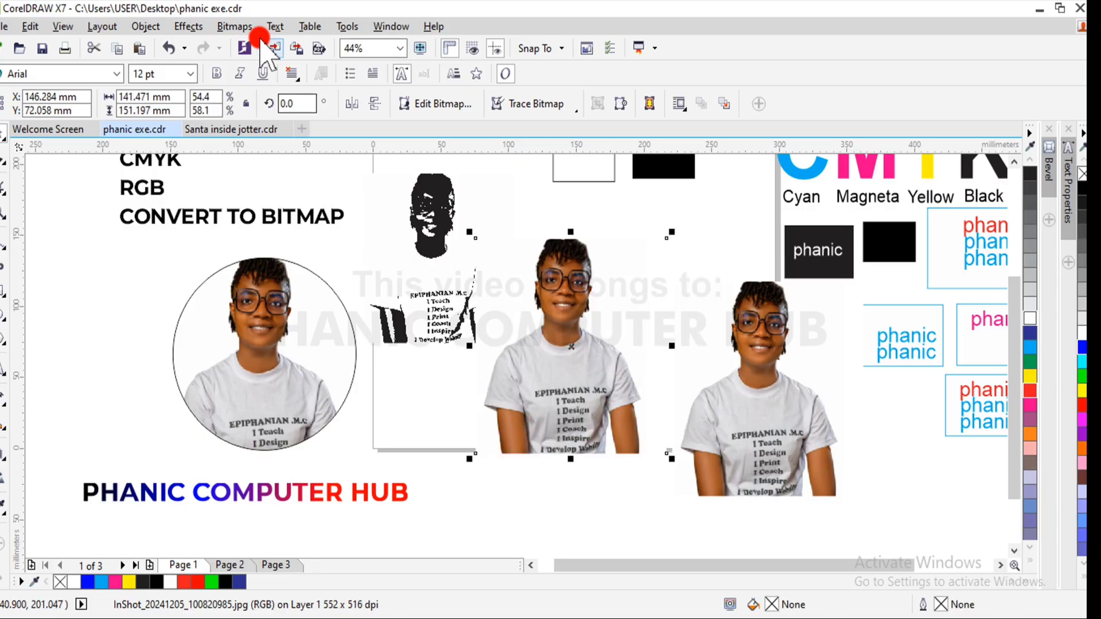
- Convert the mid-page color copy to a 300 dpi bitmap in 16 Colors (4-bit) mode with a transparent background
click(235, 26)
click(254, 46)
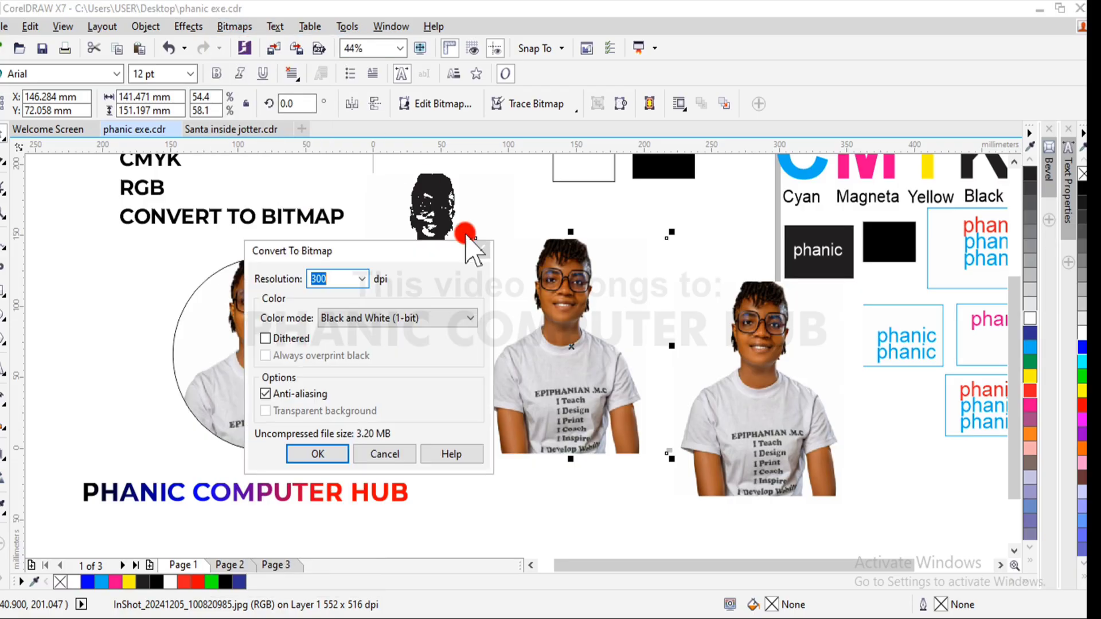
click(411, 317)
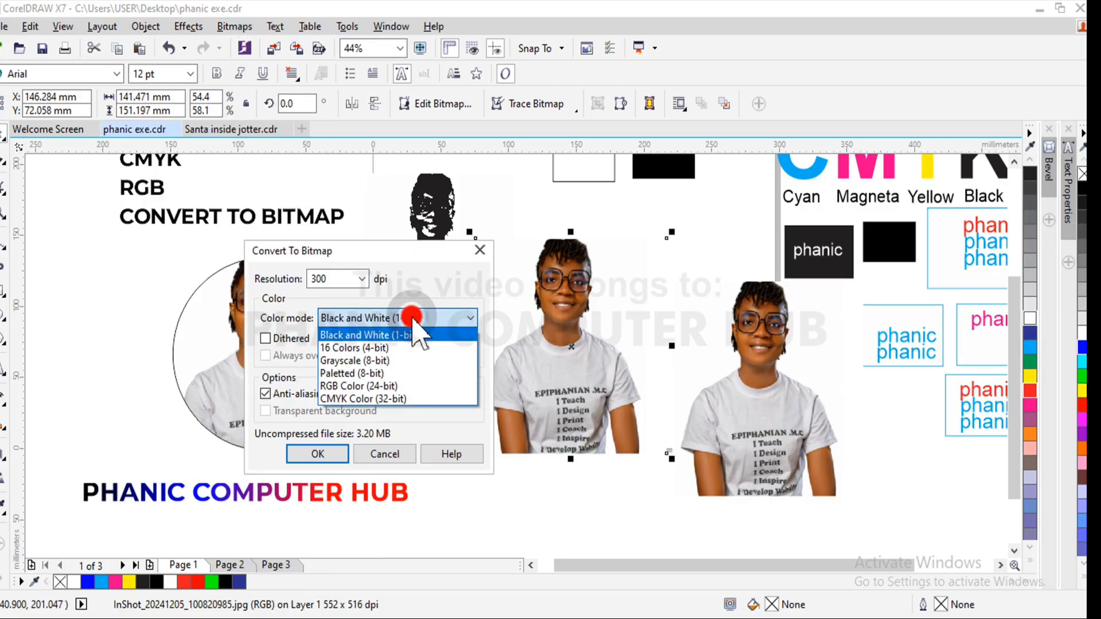
click(389, 348)
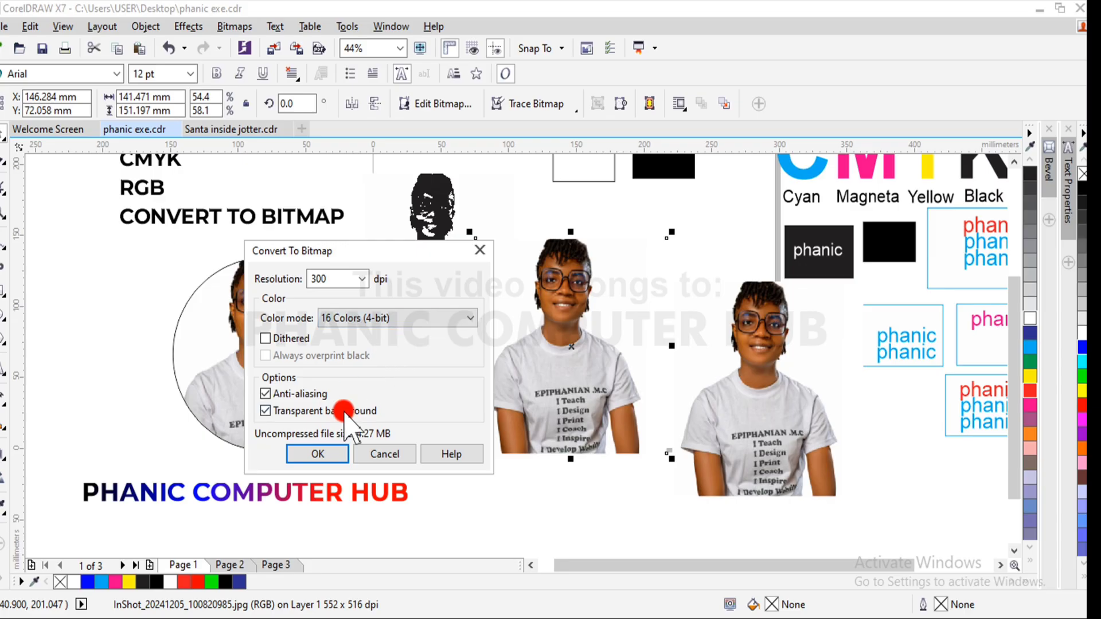
click(319, 453)
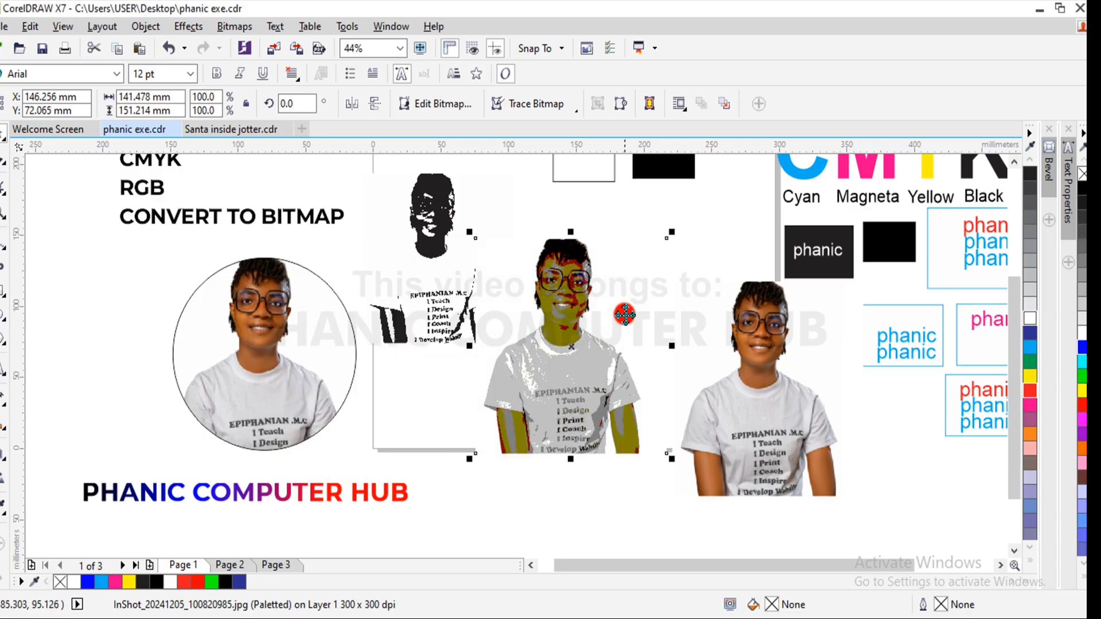
- Scale the 16-color photo to about 62%, set it beside the black-and-white one, and place another color photo copy below it
drag(667, 230, 628, 316)
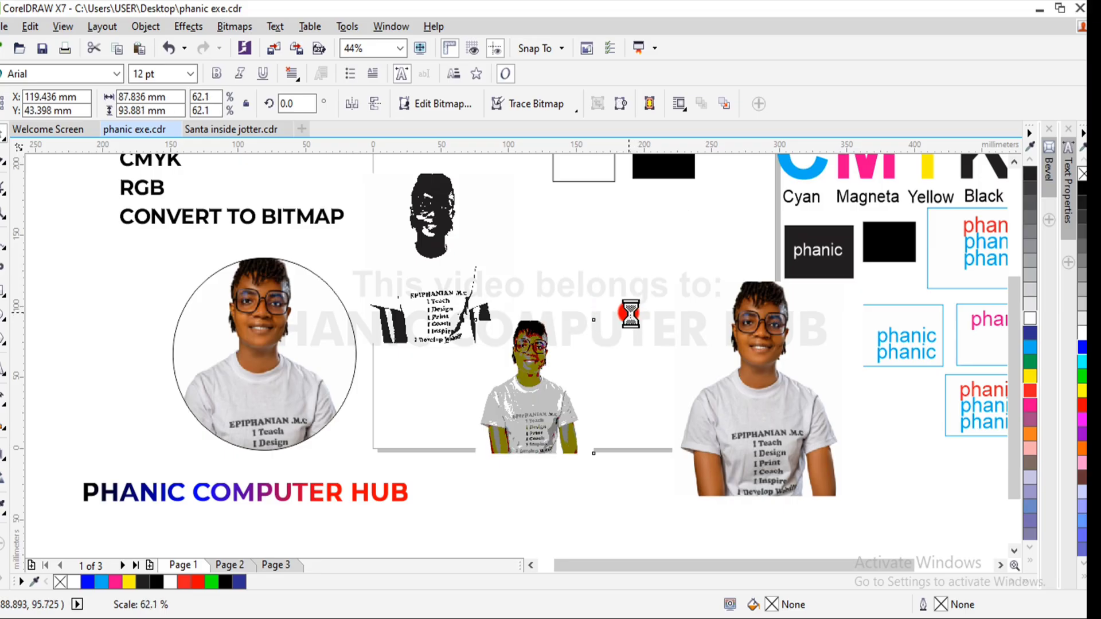
drag(524, 393, 545, 279)
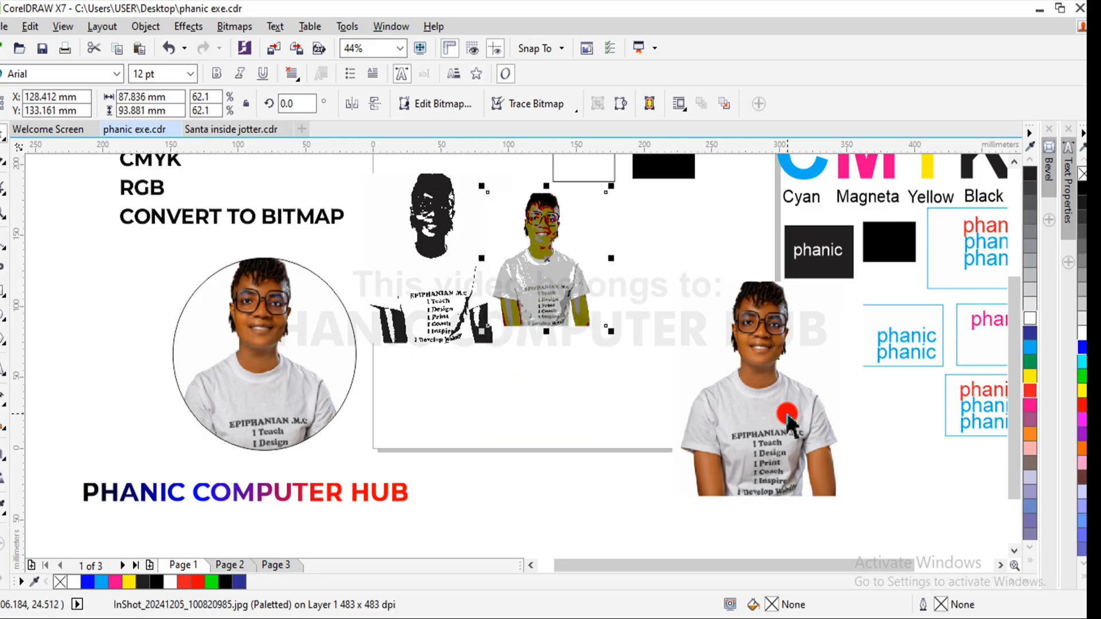
drag(786, 416, 594, 436)
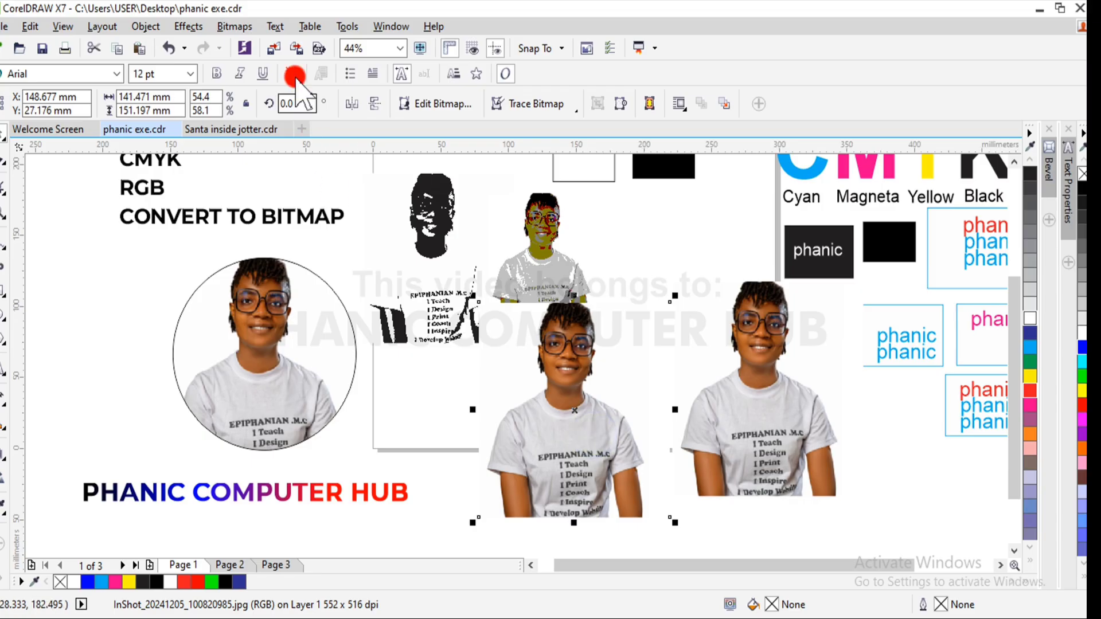
- Convert the new color copy to a 300 dpi bitmap in Grayscale (8-bit) mode with a transparent background
click(243, 27)
click(255, 46)
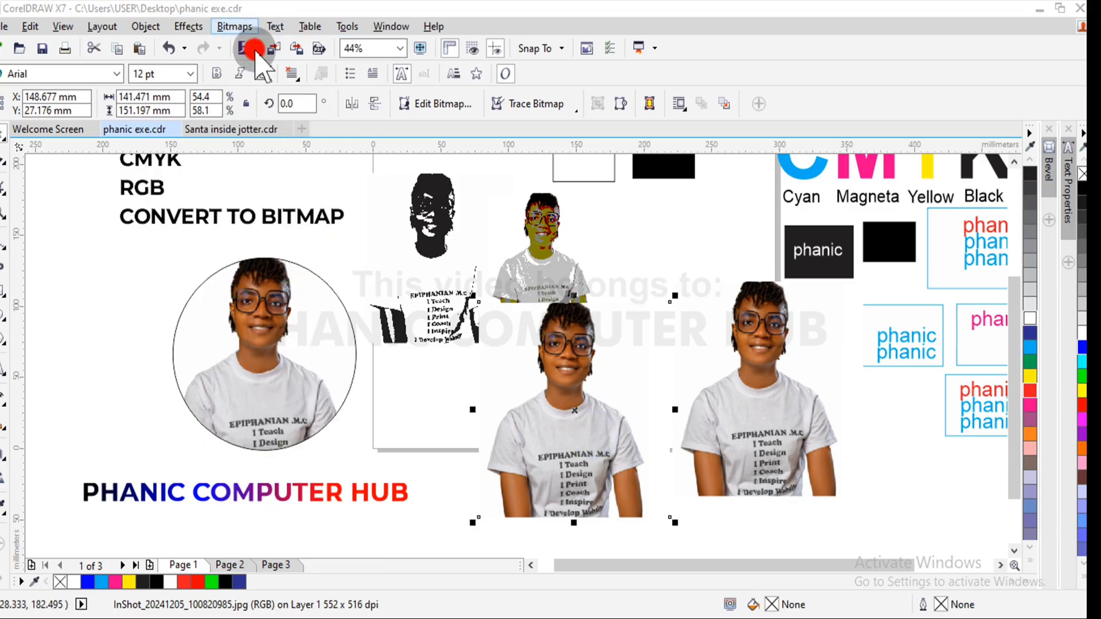
click(384, 319)
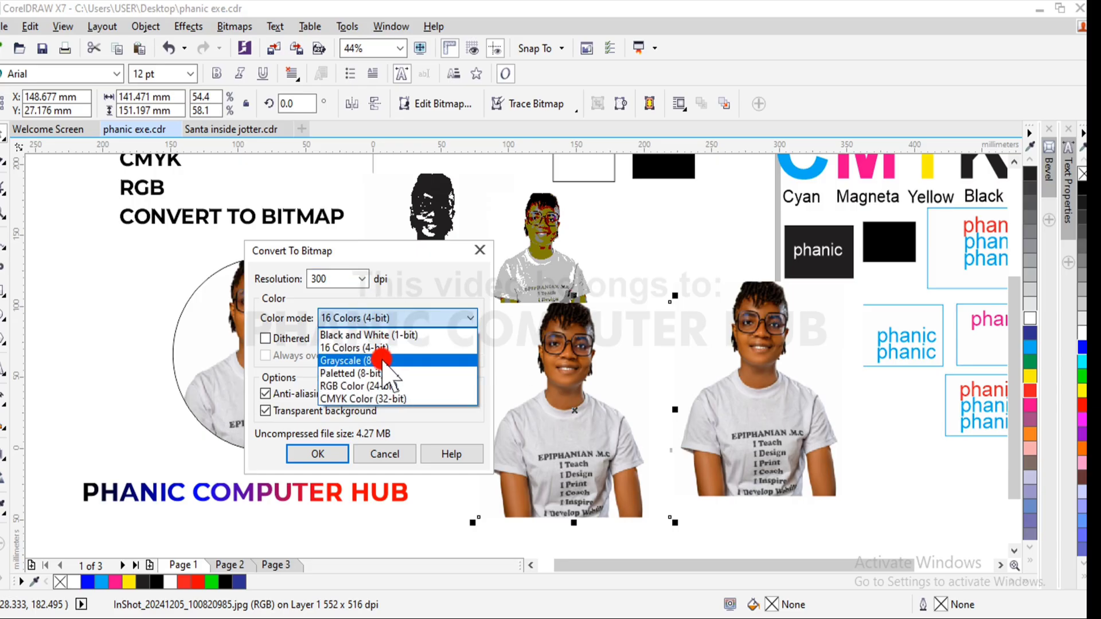
click(388, 360)
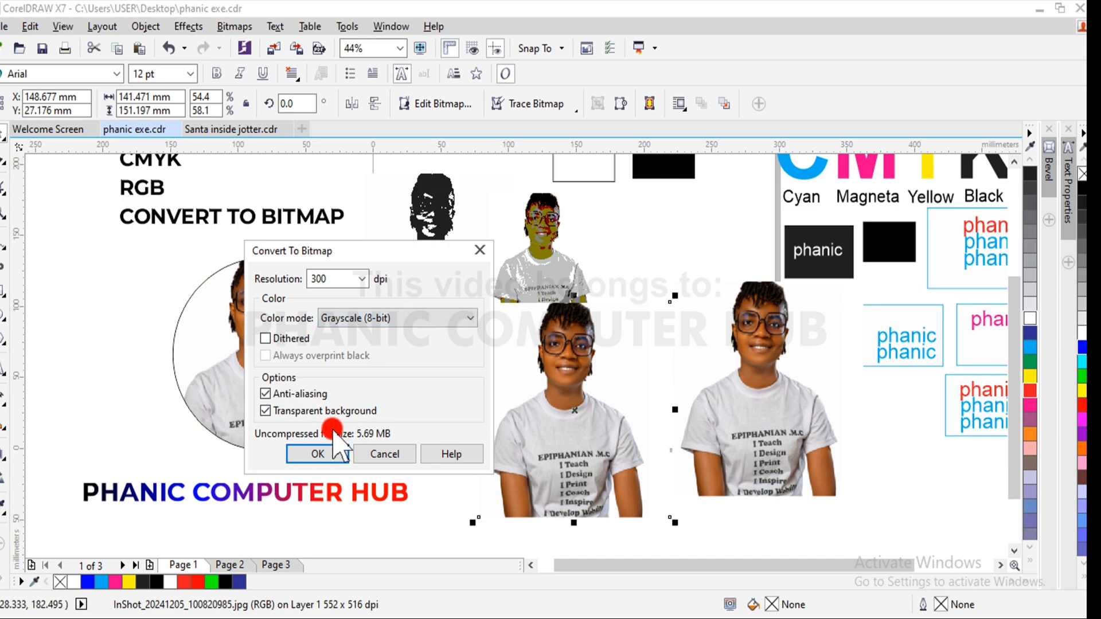
click(319, 453)
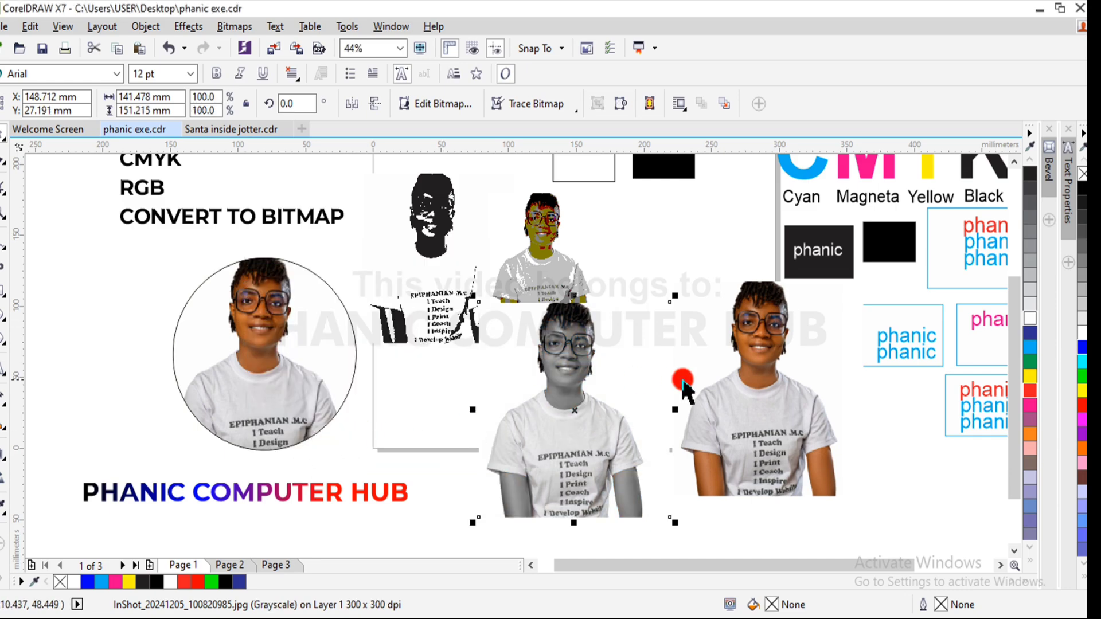
- Scale the grayscale photo to about 61%, set it beside the 16-color one, and place another color photo copy below the row
drag(677, 296, 597, 389)
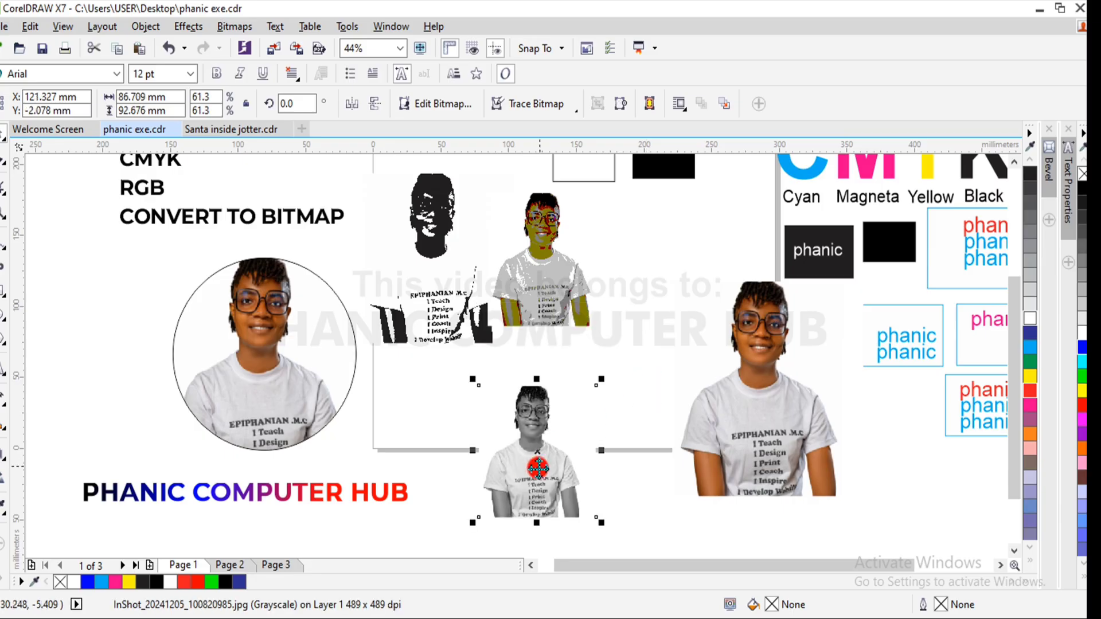
drag(525, 463, 631, 273)
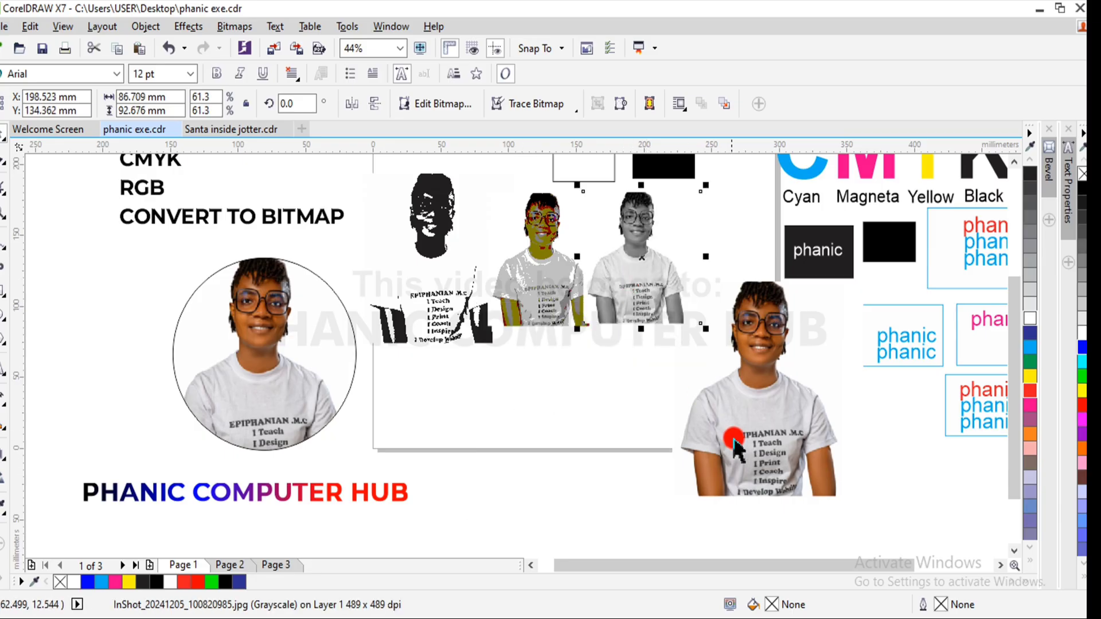
drag(737, 445, 531, 469)
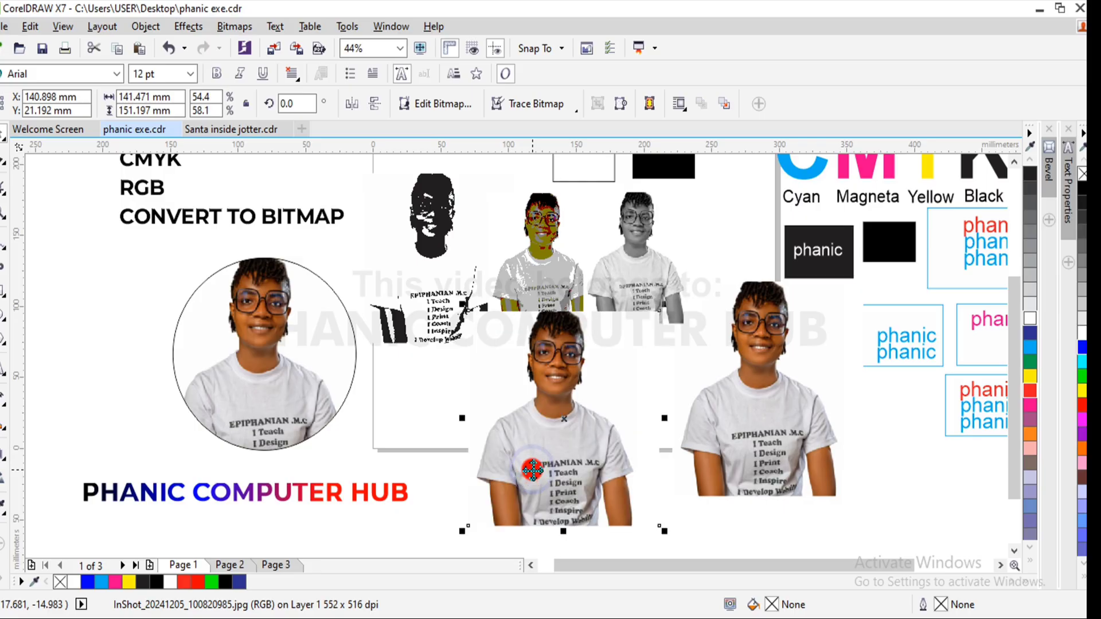
- Convert the newest color copy to a 300 dpi Paletted (8-bit) bitmap with transparent background and scale it to about 66.5%
click(236, 28)
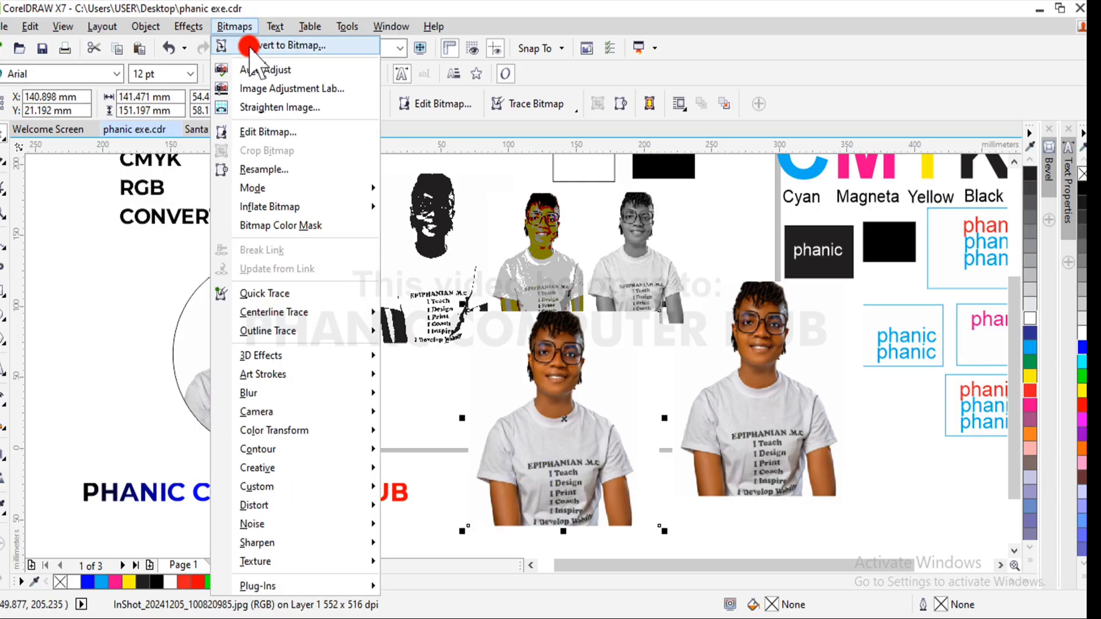
click(247, 41)
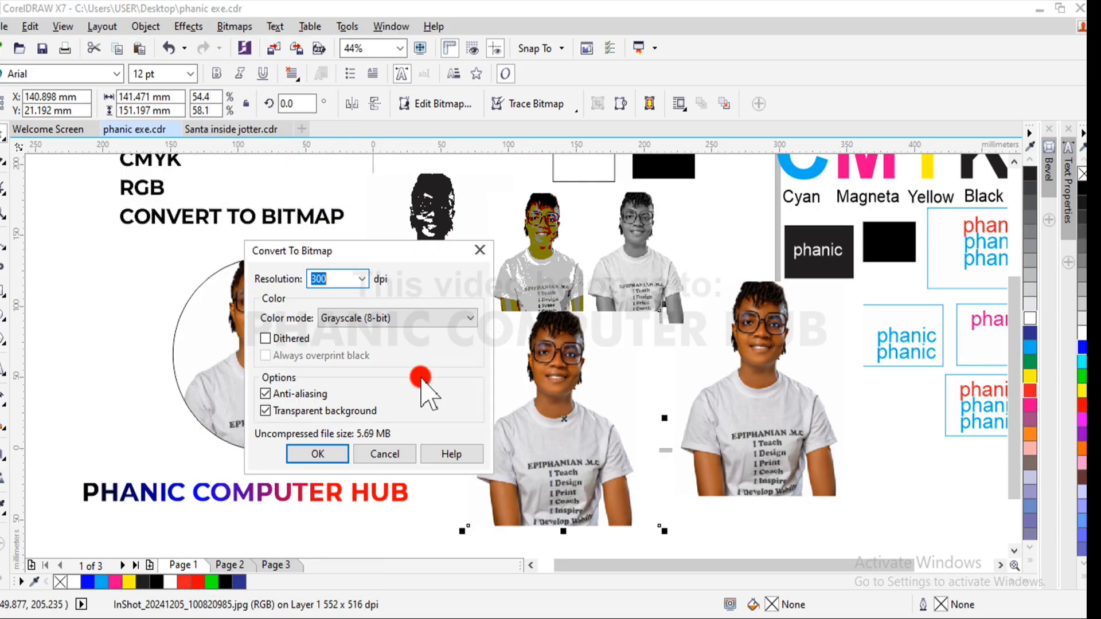
click(438, 317)
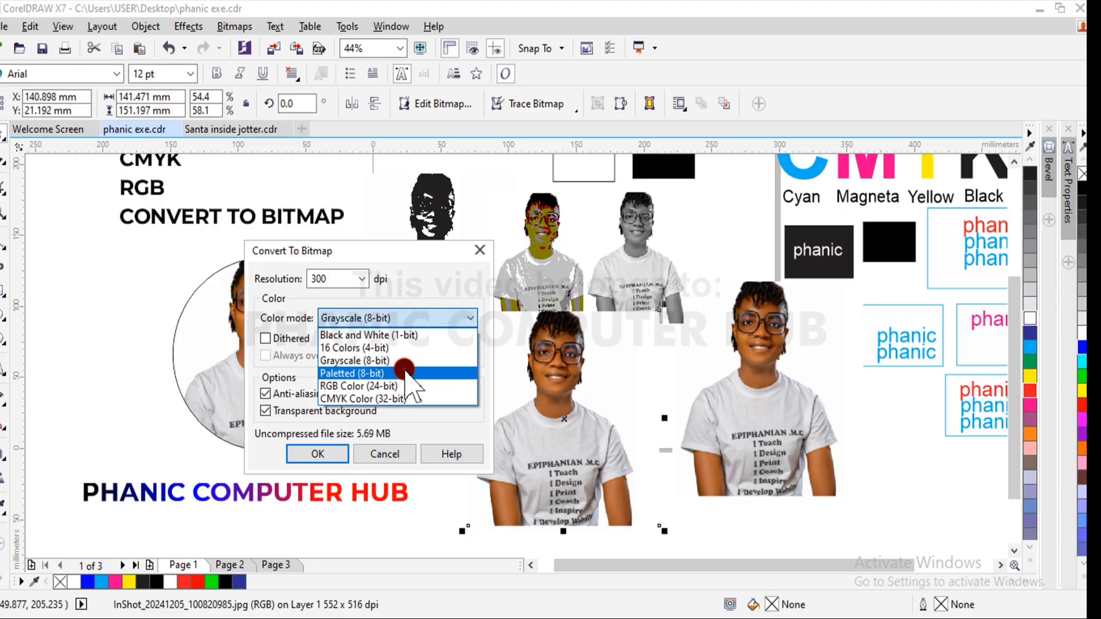
click(406, 372)
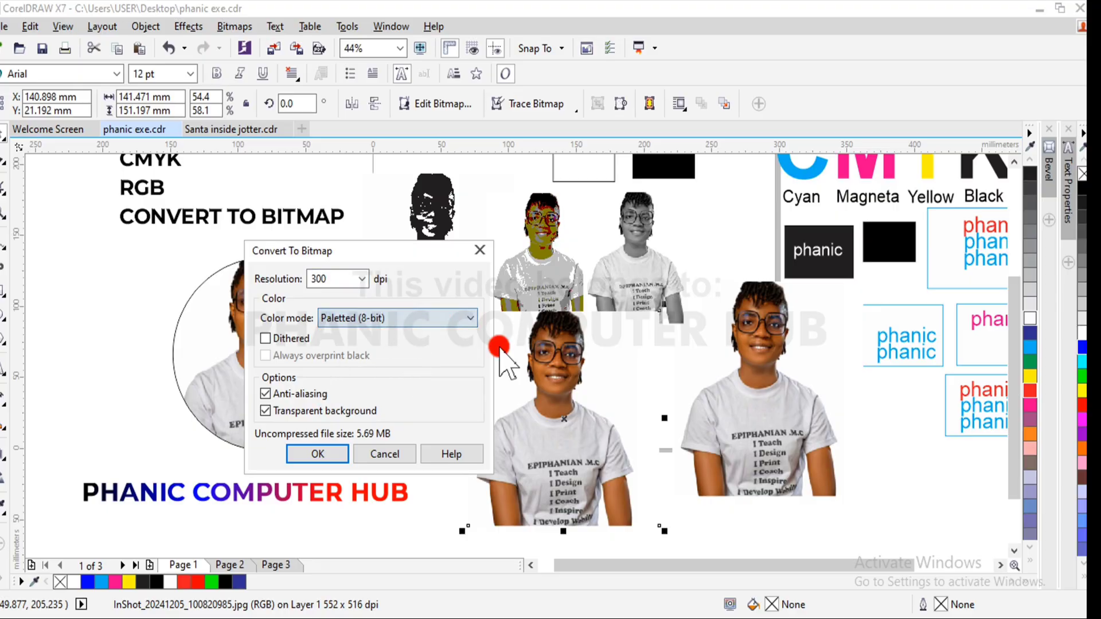
click(313, 455)
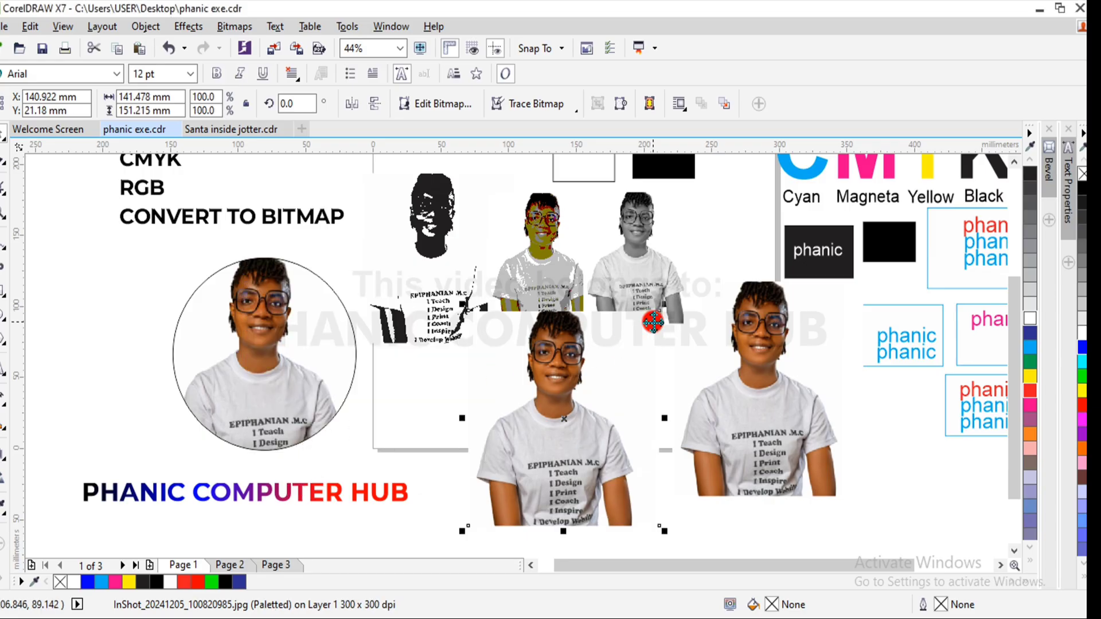
drag(661, 313, 630, 376)
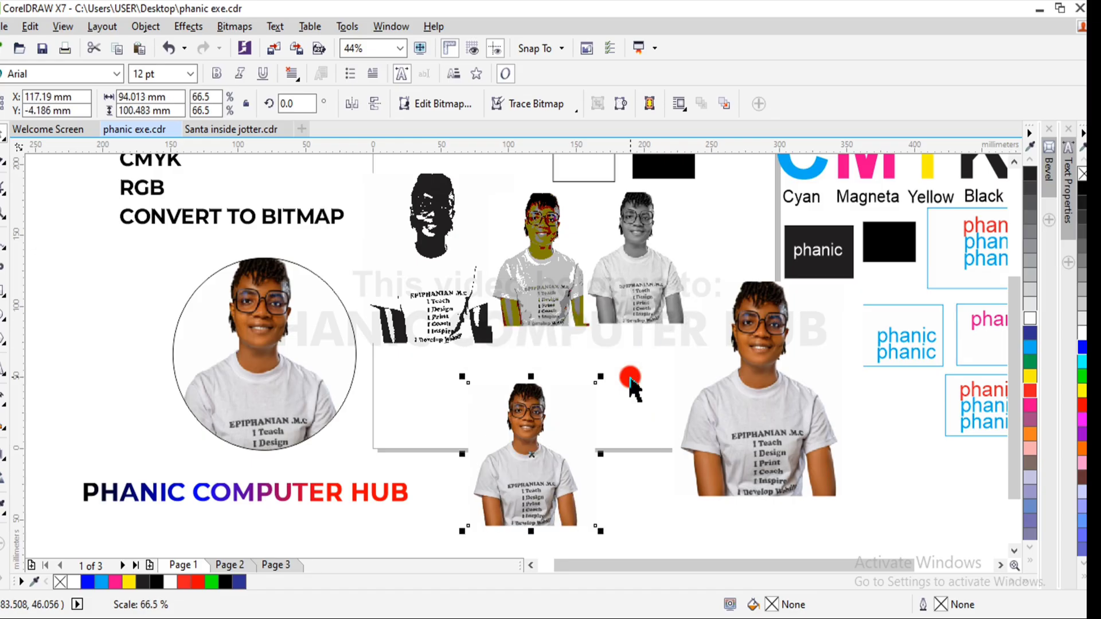
- Move the paletted photo up past the grayscale one and place another color photo copy below the row
drag(533, 466, 738, 249)
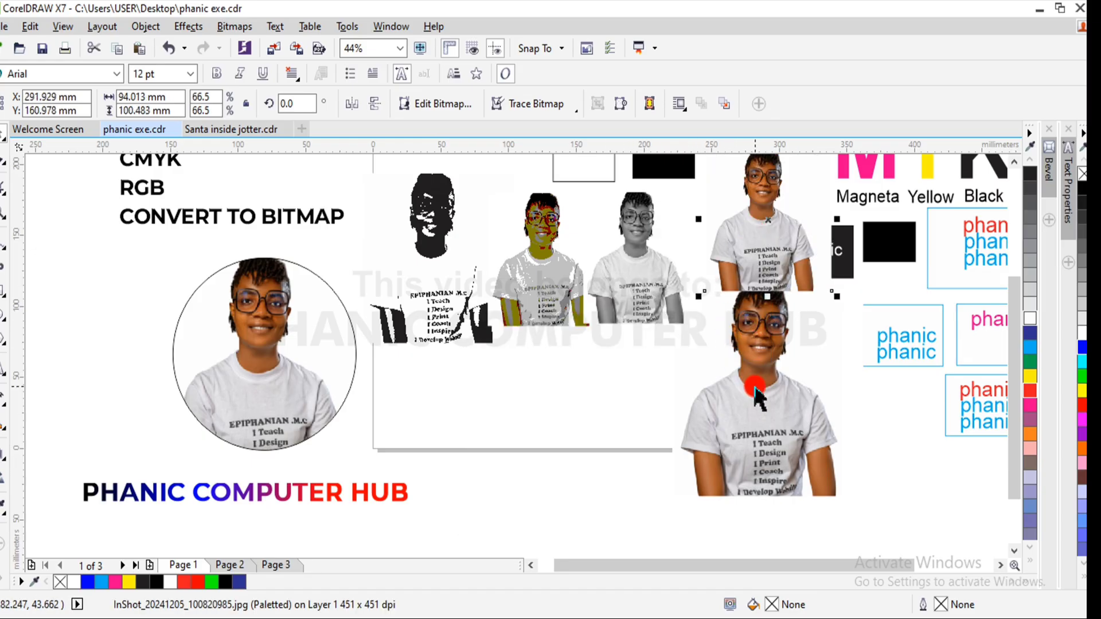
drag(744, 393, 519, 425)
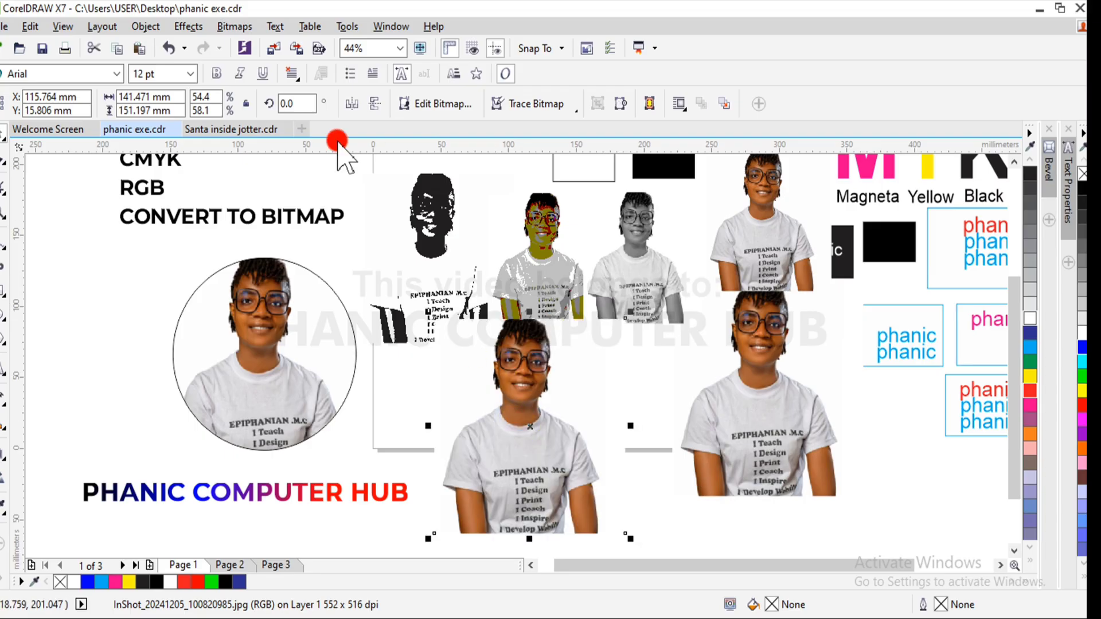
- Convert the new color copy to a 300 dpi RGB Color (24-bit) bitmap with a transparent background
click(234, 27)
click(250, 46)
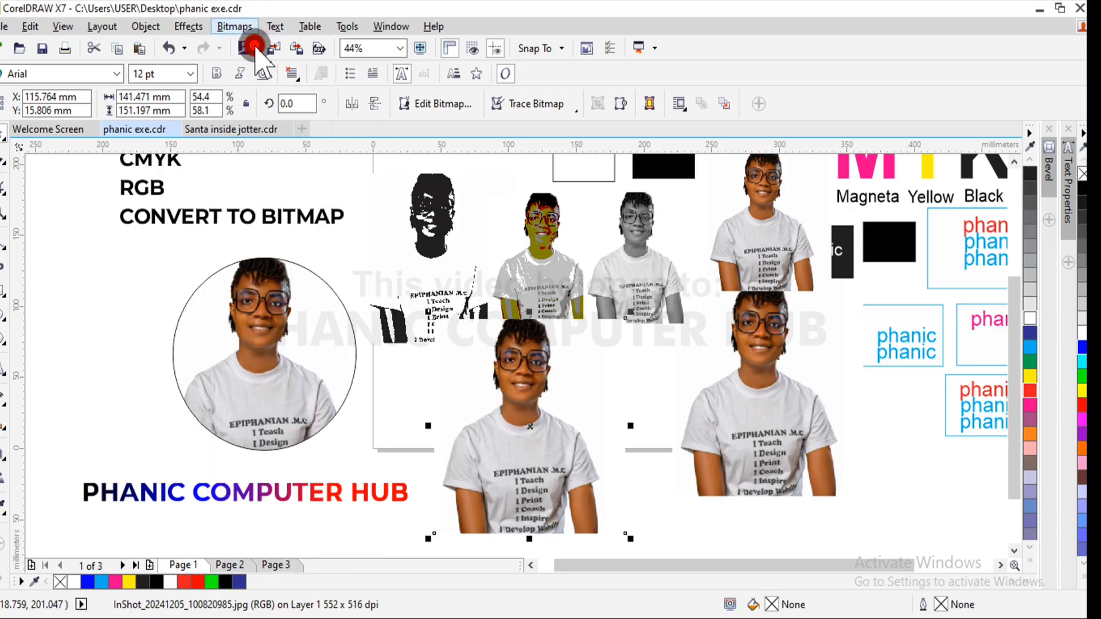
click(386, 318)
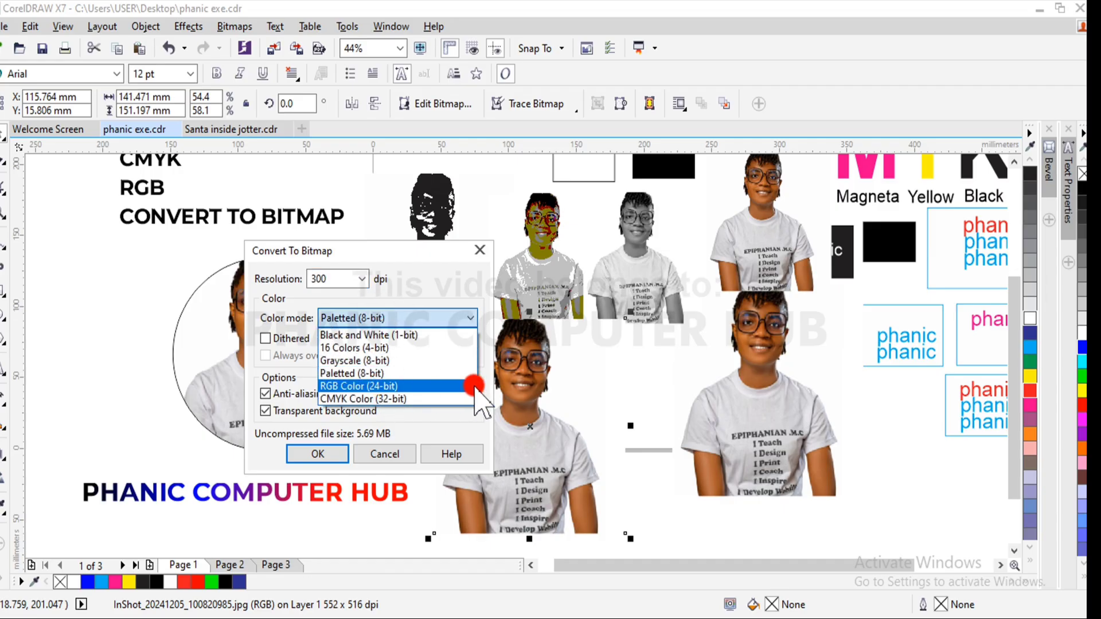
click(384, 386)
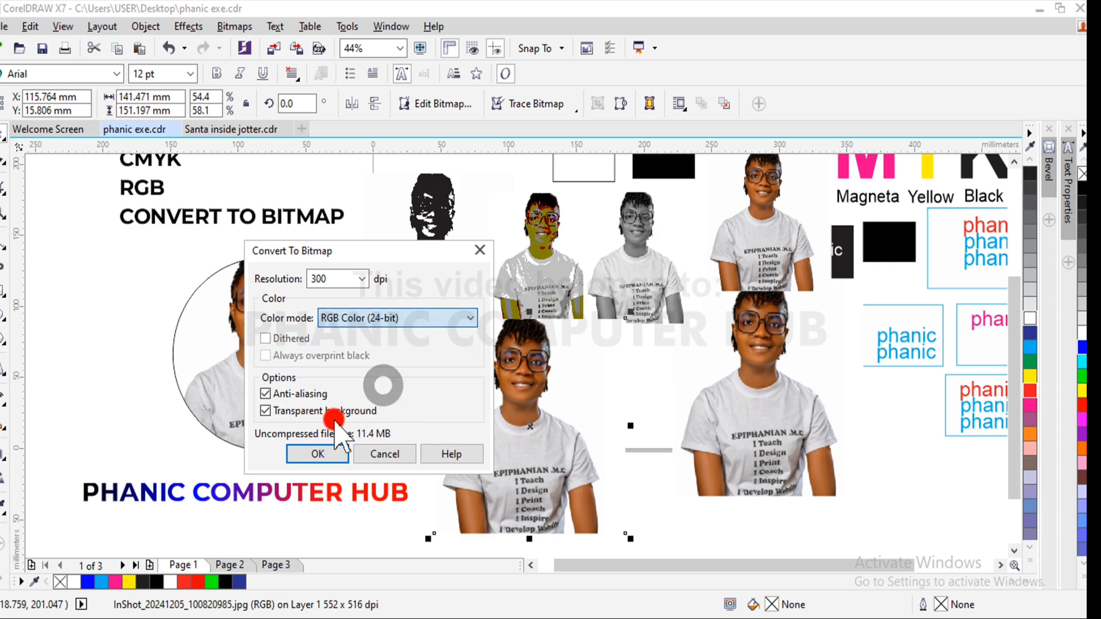
click(318, 451)
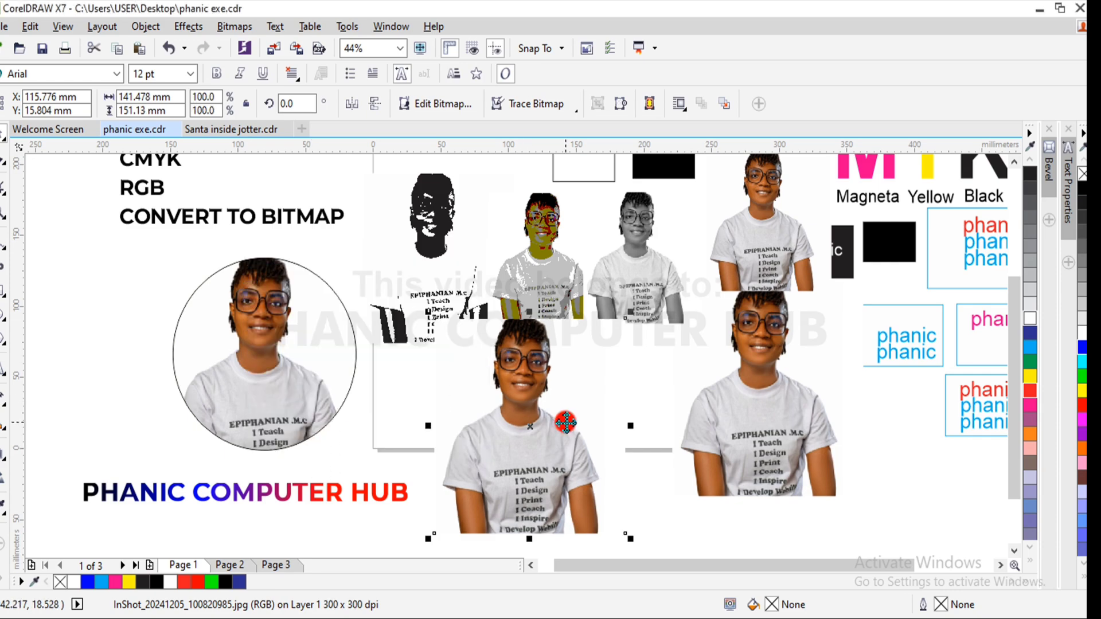
- Scale the RGB photo down below the black-and-white one and place another color photo copy beside it
drag(619, 359, 460, 300)
drag(475, 254, 379, 360)
click(817, 426)
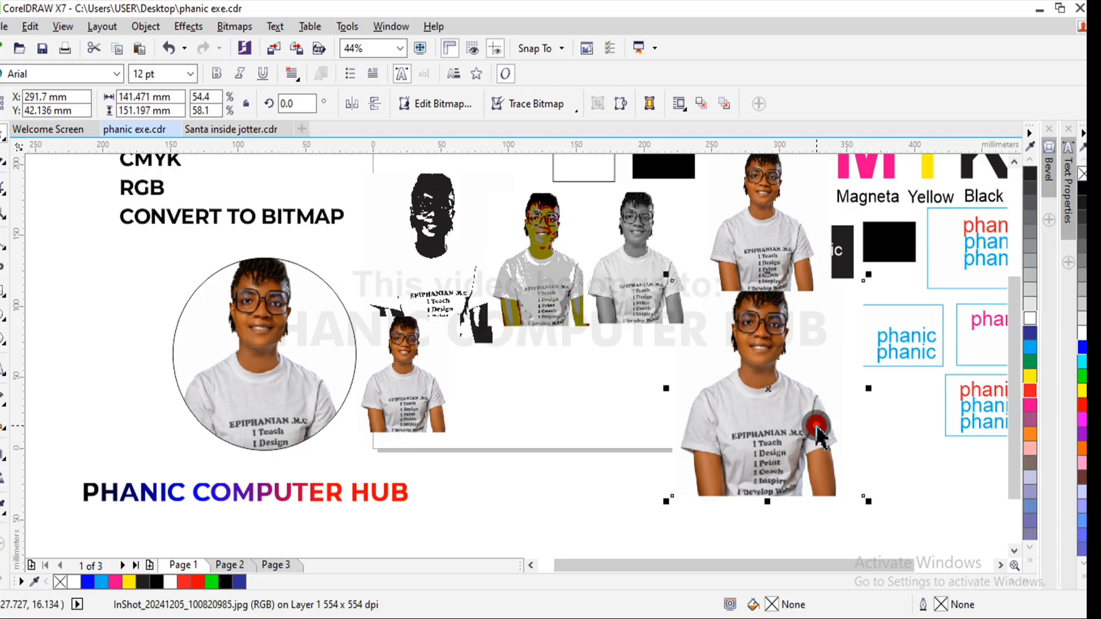
drag(816, 426, 618, 456)
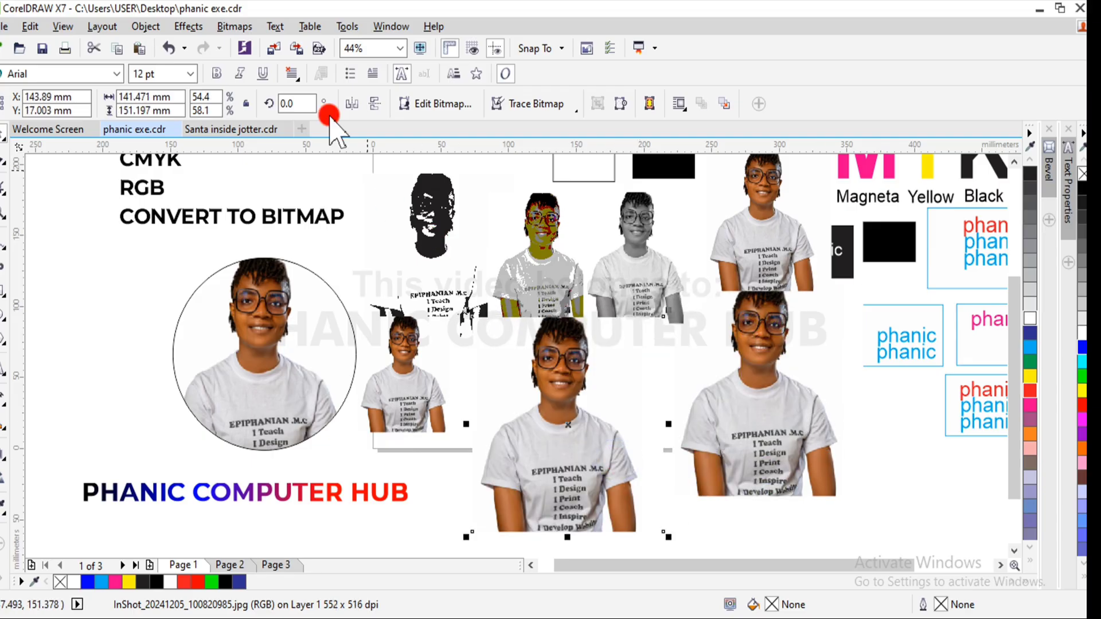
- Convert the newest color copy to a 300 dpi CMYK Color (32-bit) bitmap with a transparent background
click(274, 47)
click(234, 26)
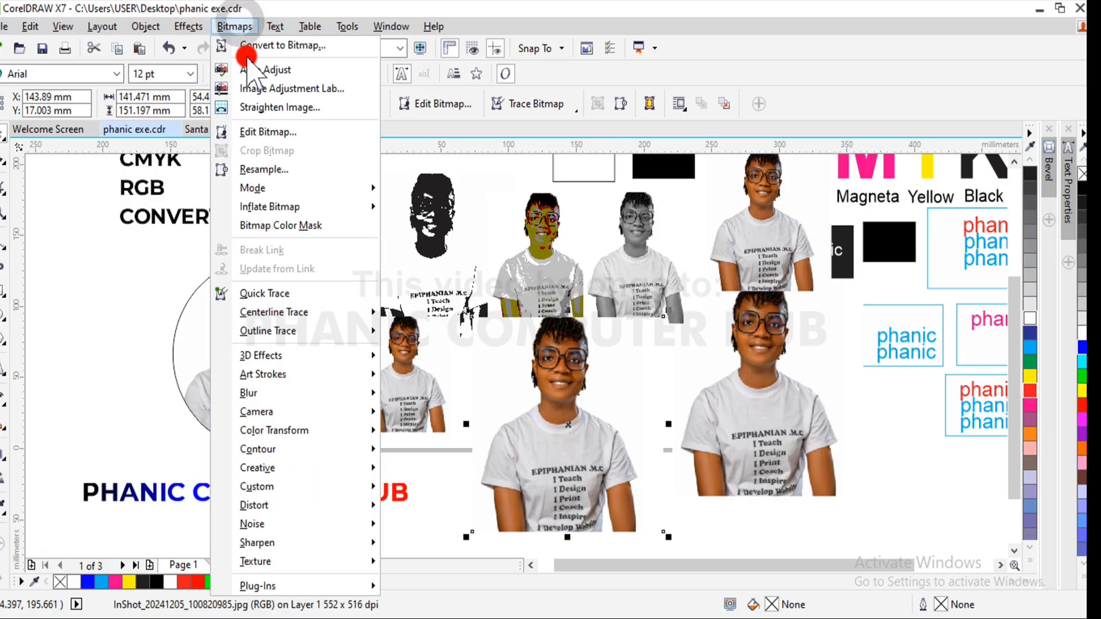
click(247, 42)
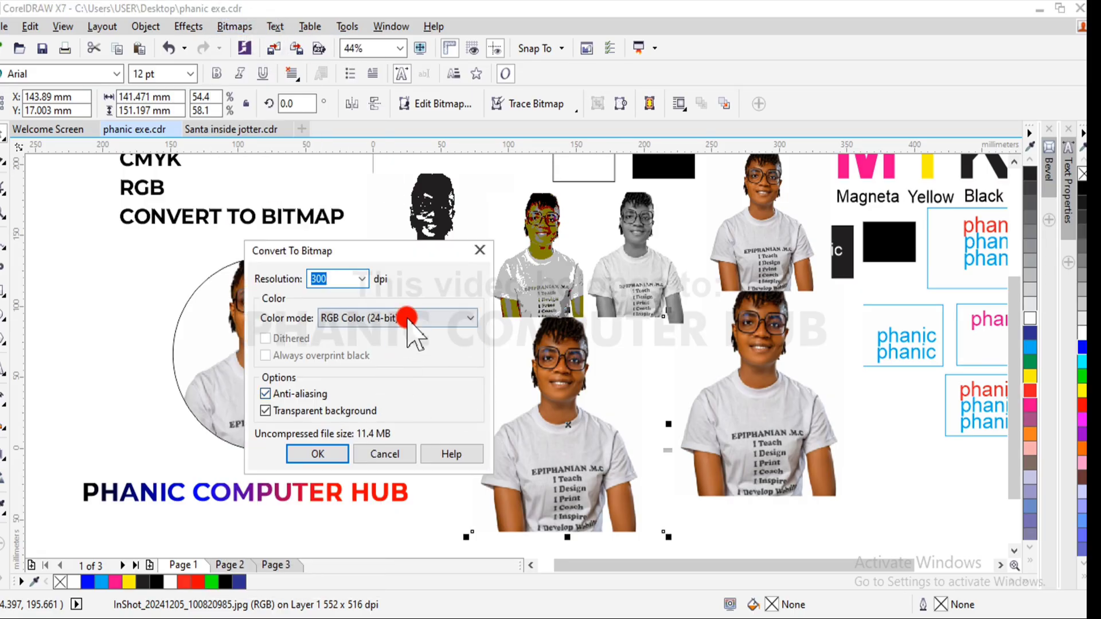
click(406, 317)
click(378, 399)
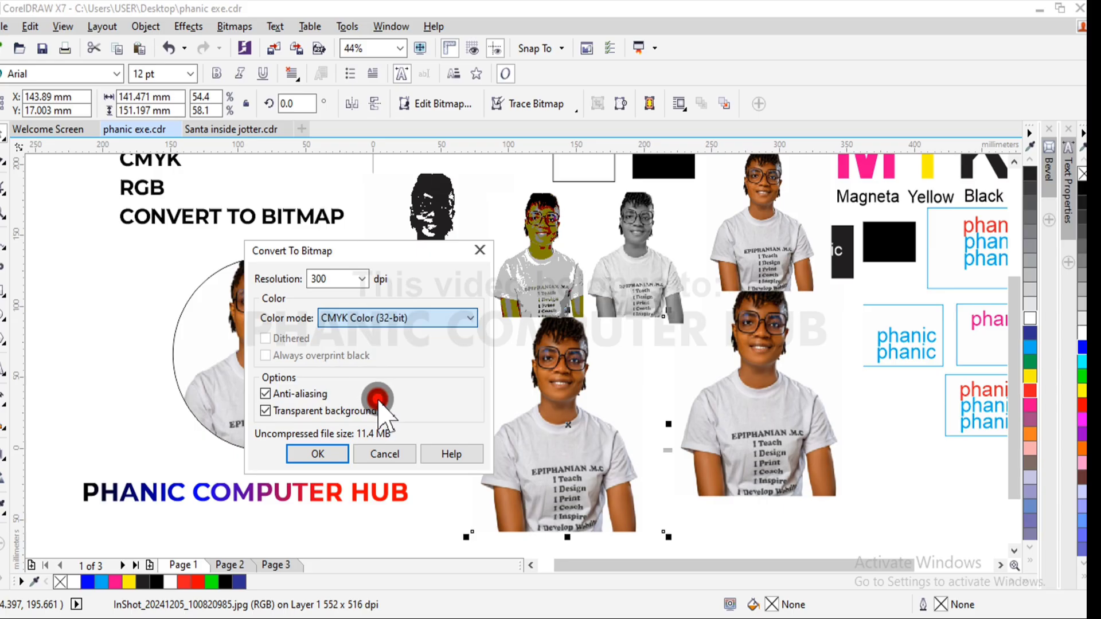
click(318, 453)
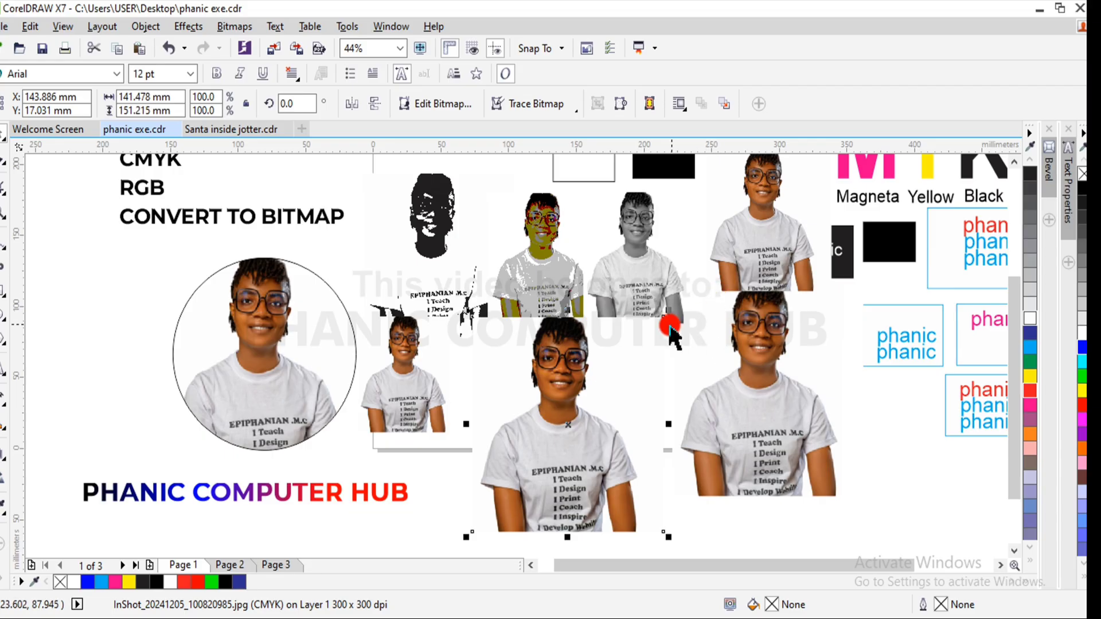
- Scale the CMYK photo to about 64% and set it beside the RGB one
drag(665, 316, 629, 387)
drag(558, 446, 571, 394)
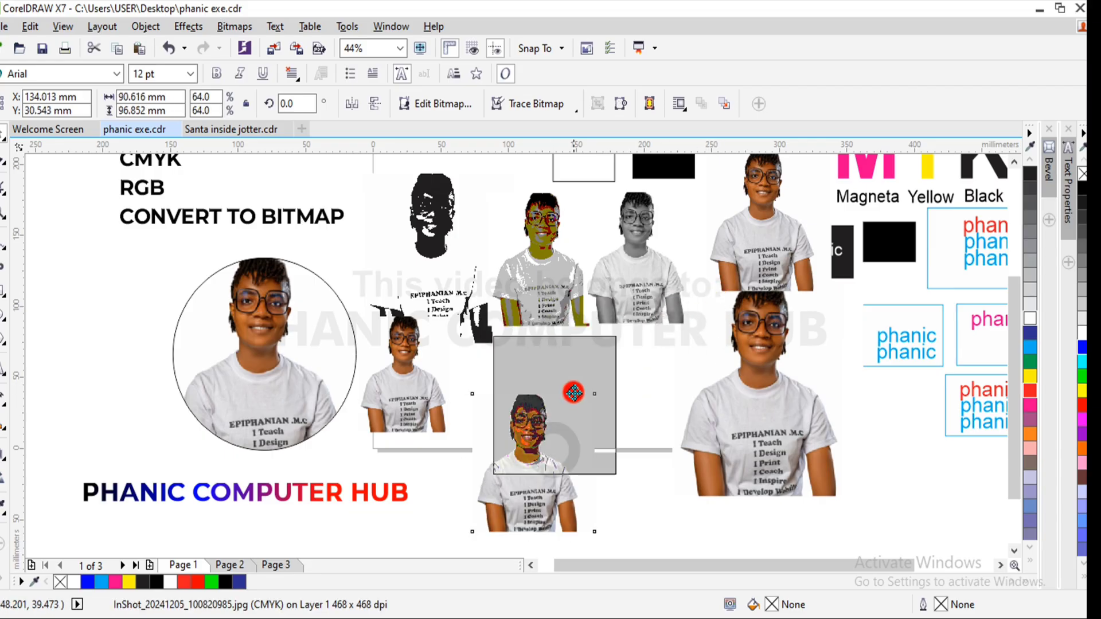
- Move the large original color photo off the page and line up the paletted photo beside the grayscale one
click(777, 457)
drag(777, 456, 915, 494)
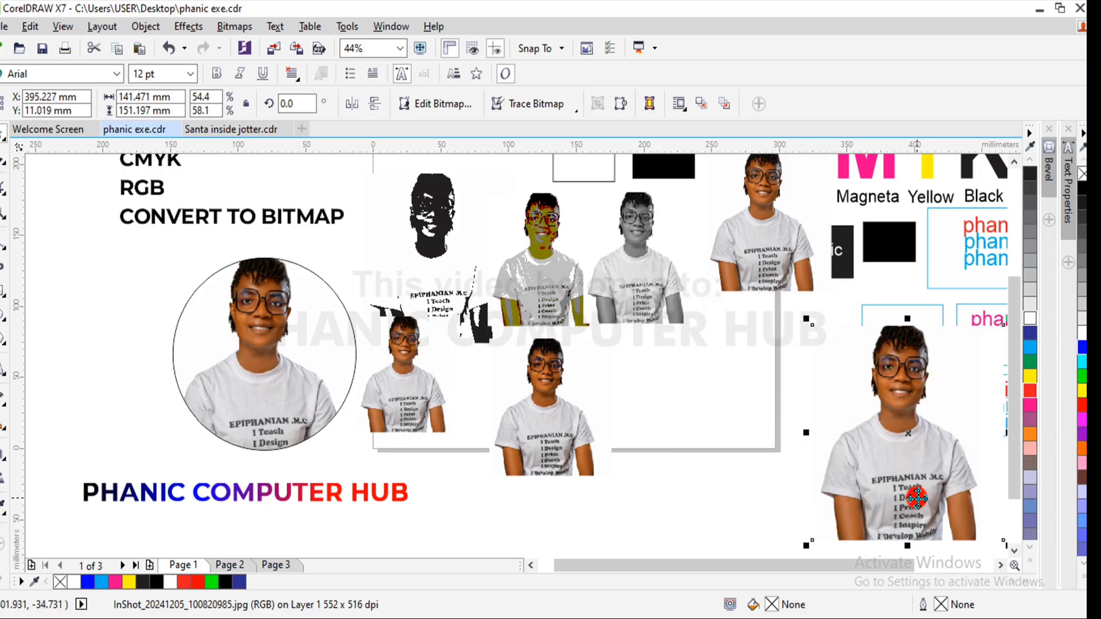
click(777, 263)
drag(776, 264, 737, 268)
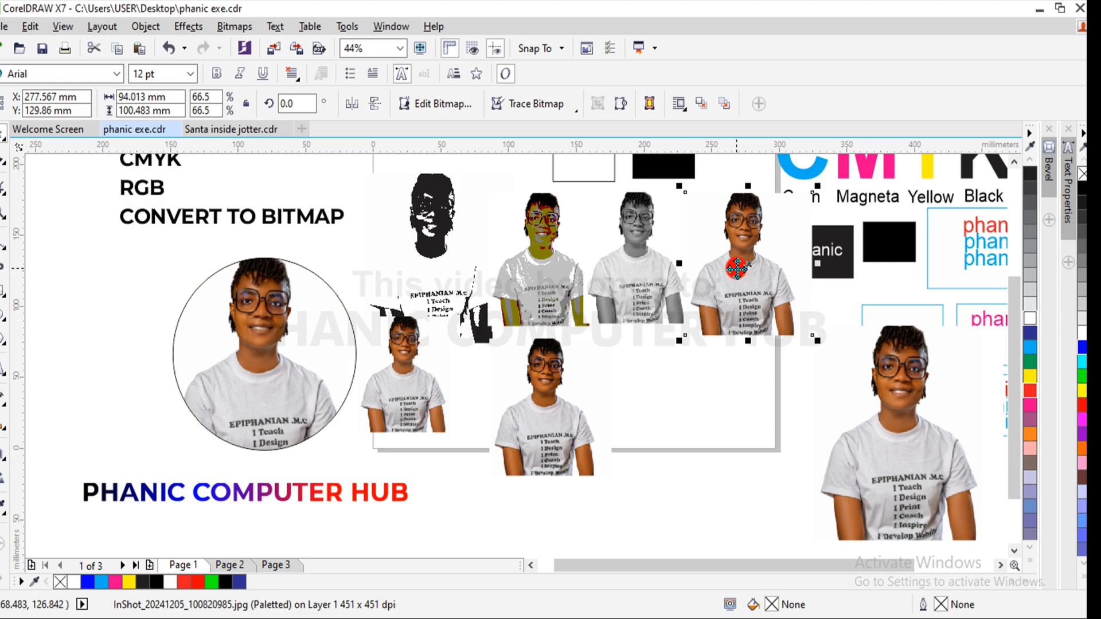
- View the Santa inside jotter.cdr document for its grayscale artwork, return to phanic exe.cdr and clear the selection
click(246, 129)
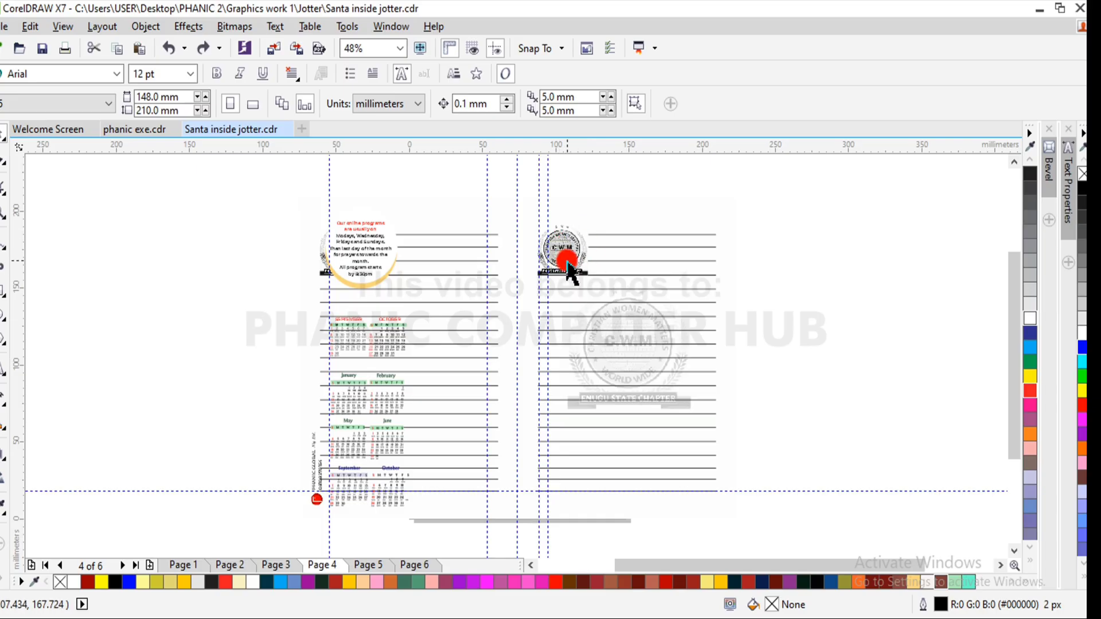
click(152, 129)
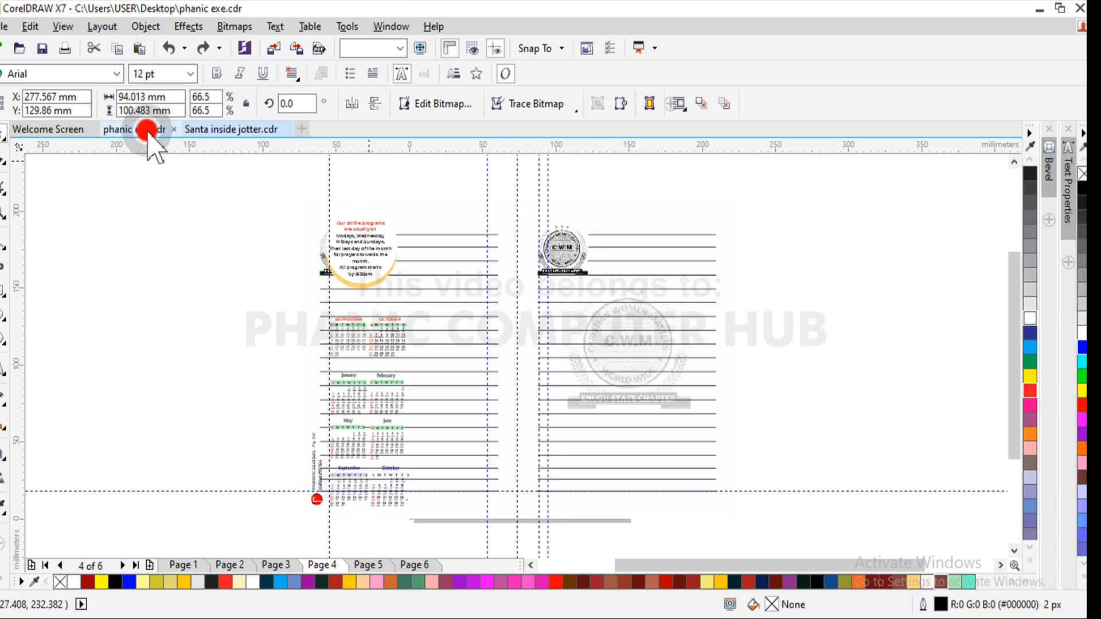
click(734, 360)
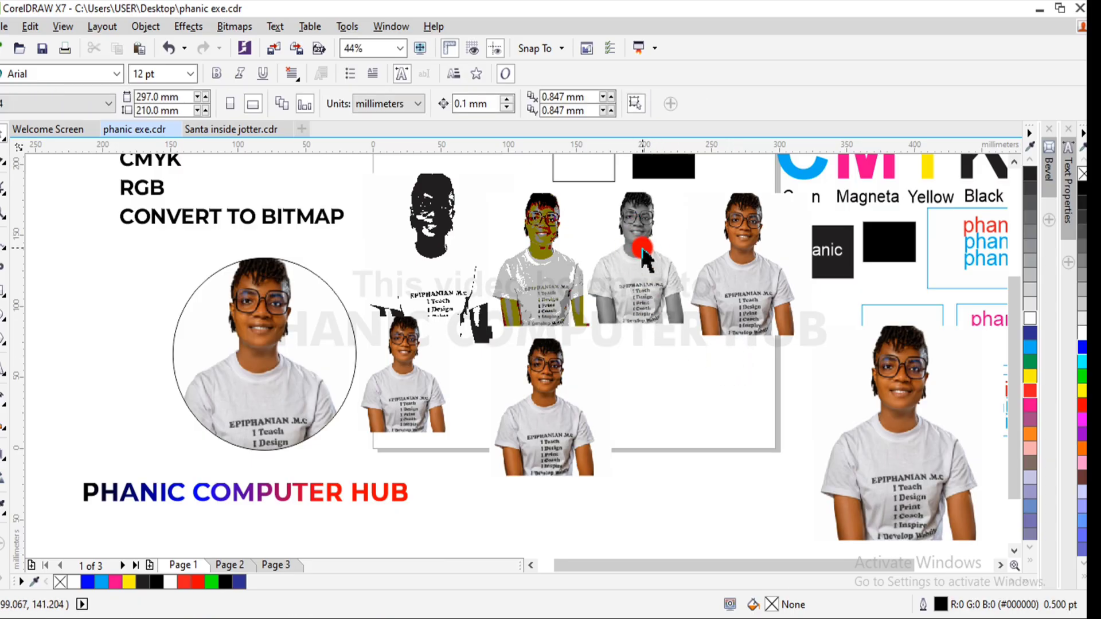
- Move the grayscale photo beside the CMYK one, enlarge it to about 120.3%, and shift the paletted photo clear of it
drag(643, 251, 676, 401)
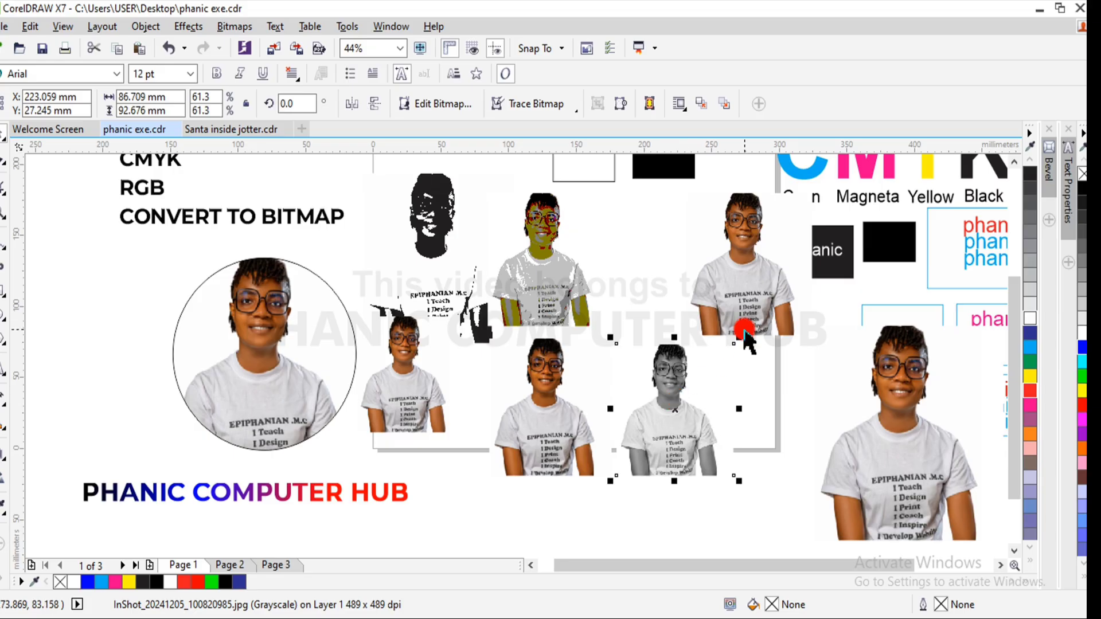
drag(740, 340, 782, 290)
drag(717, 381, 701, 413)
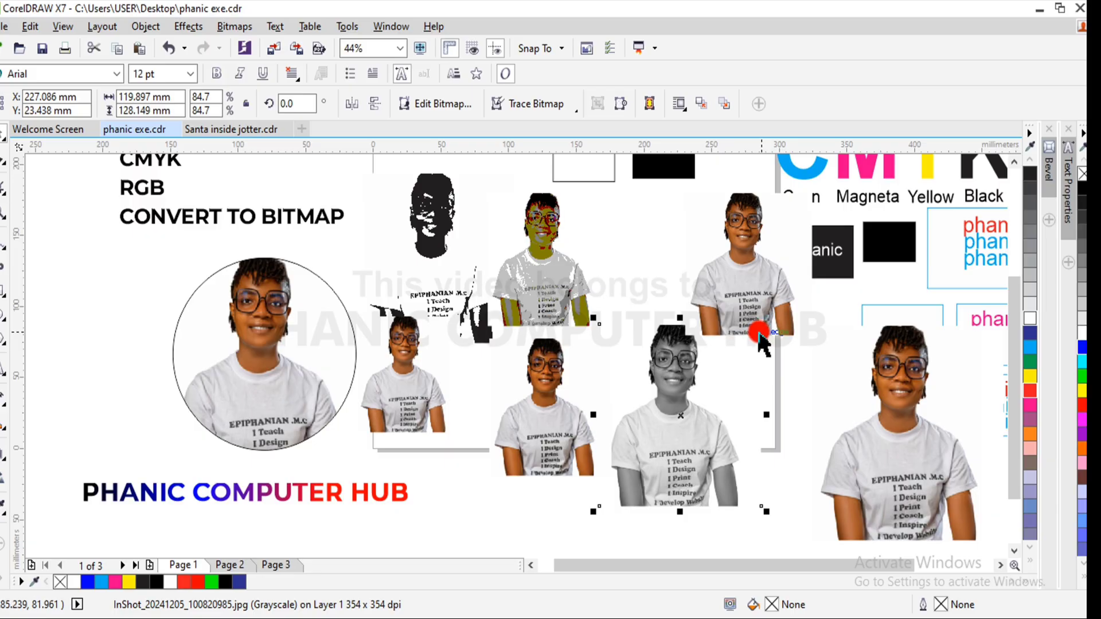
drag(767, 317, 812, 226)
click(769, 268)
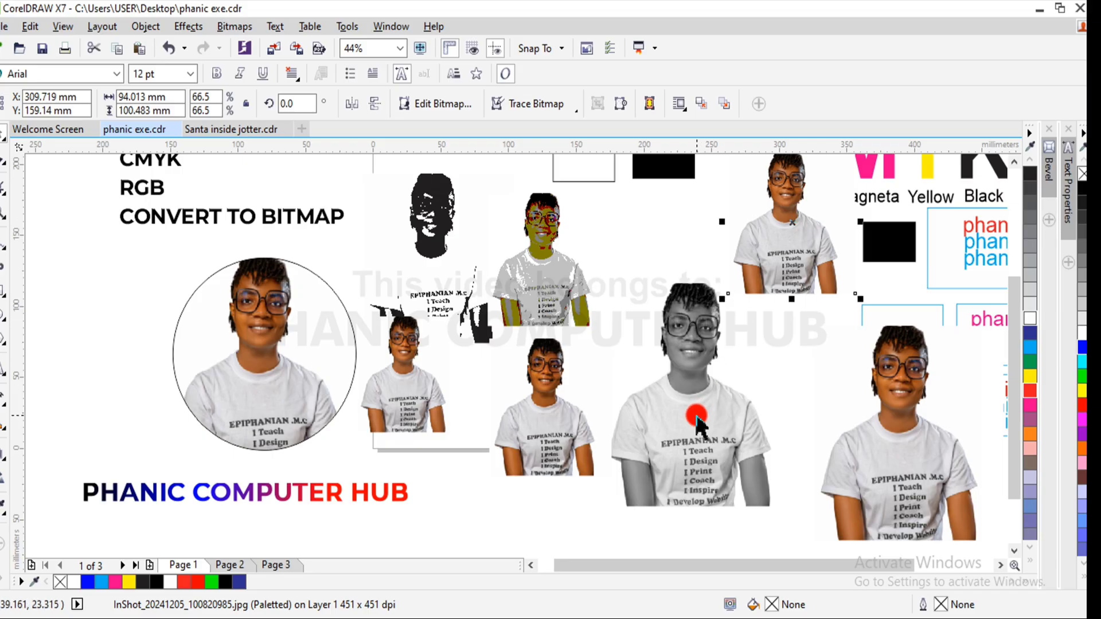
drag(701, 418, 691, 458)
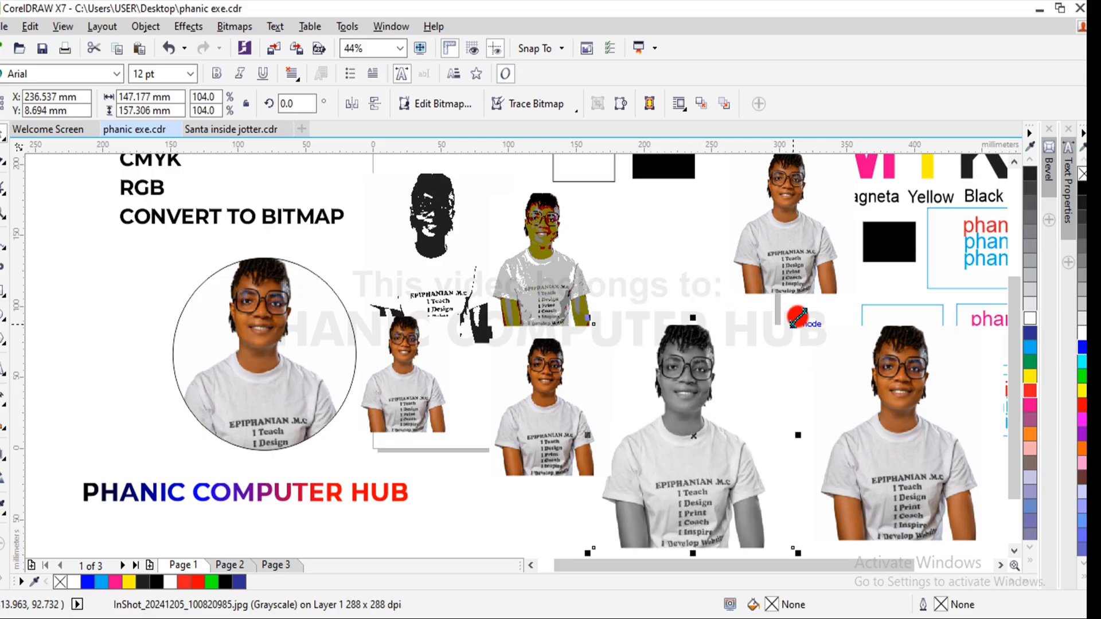
drag(797, 316, 829, 283)
drag(725, 390, 710, 436)
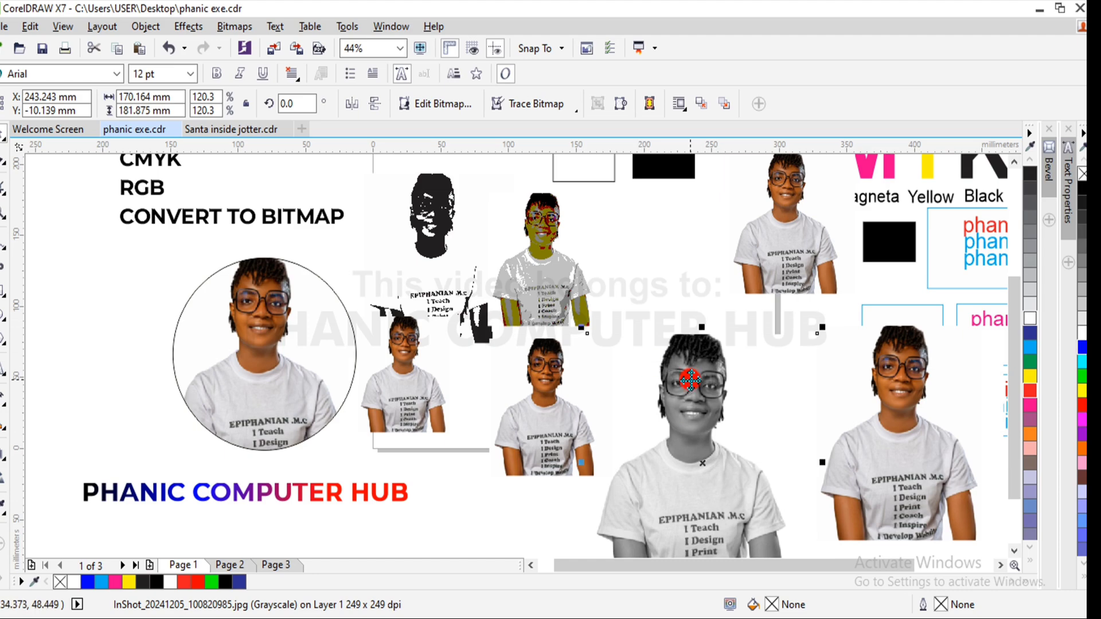
drag(690, 379, 682, 325)
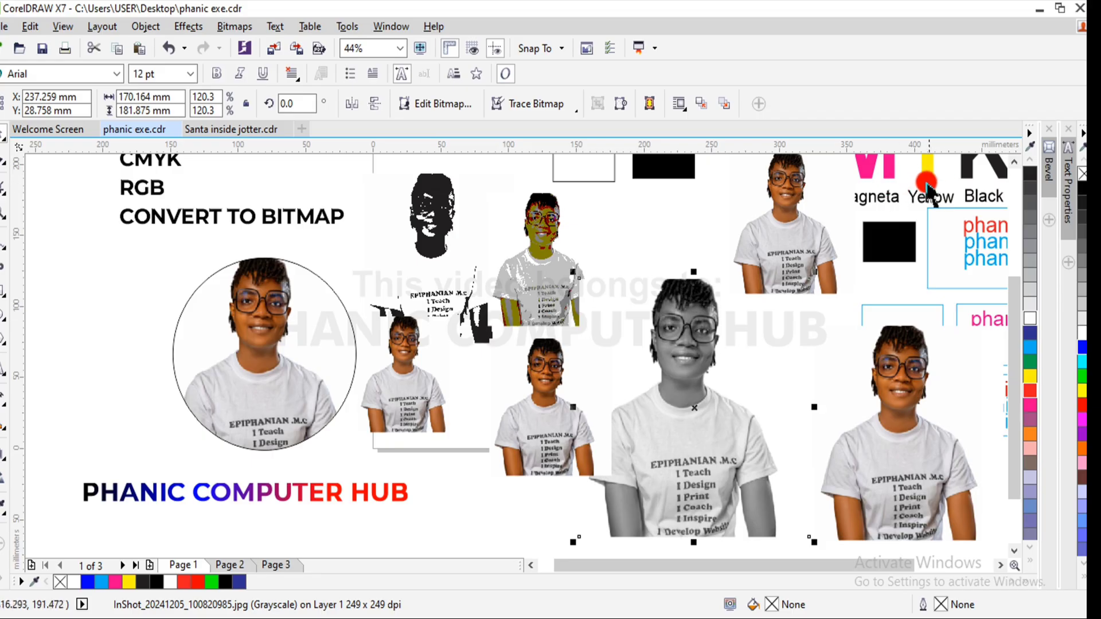
- Open the Tone Curve adjustment for the enlarged grayscale photo and move its dialog clear of the photo
drag(929, 184, 652, 26)
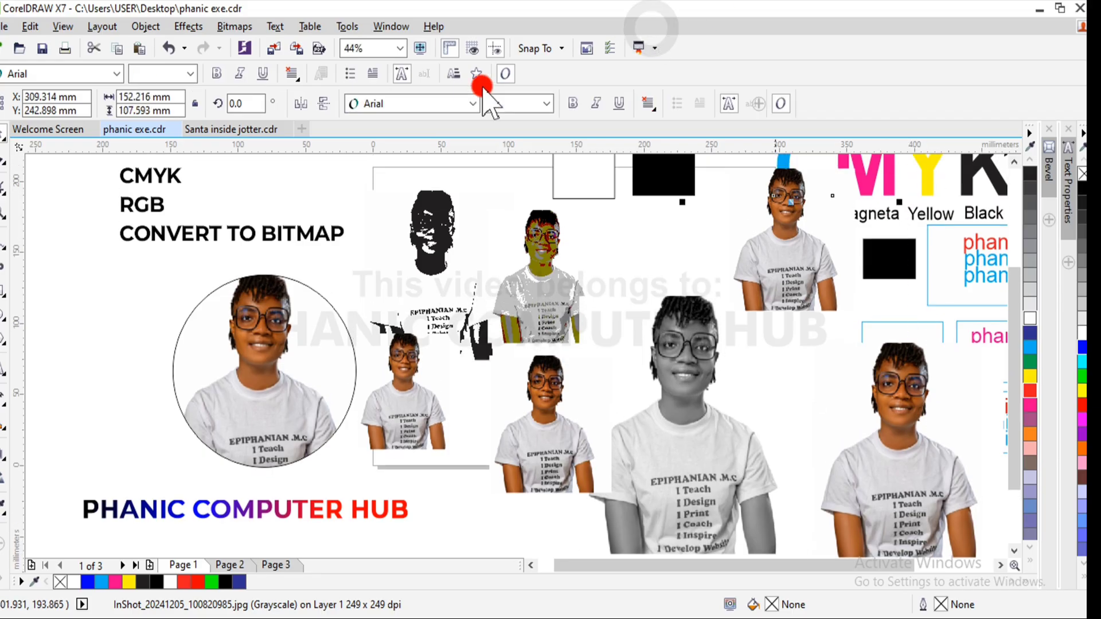
click(715, 481)
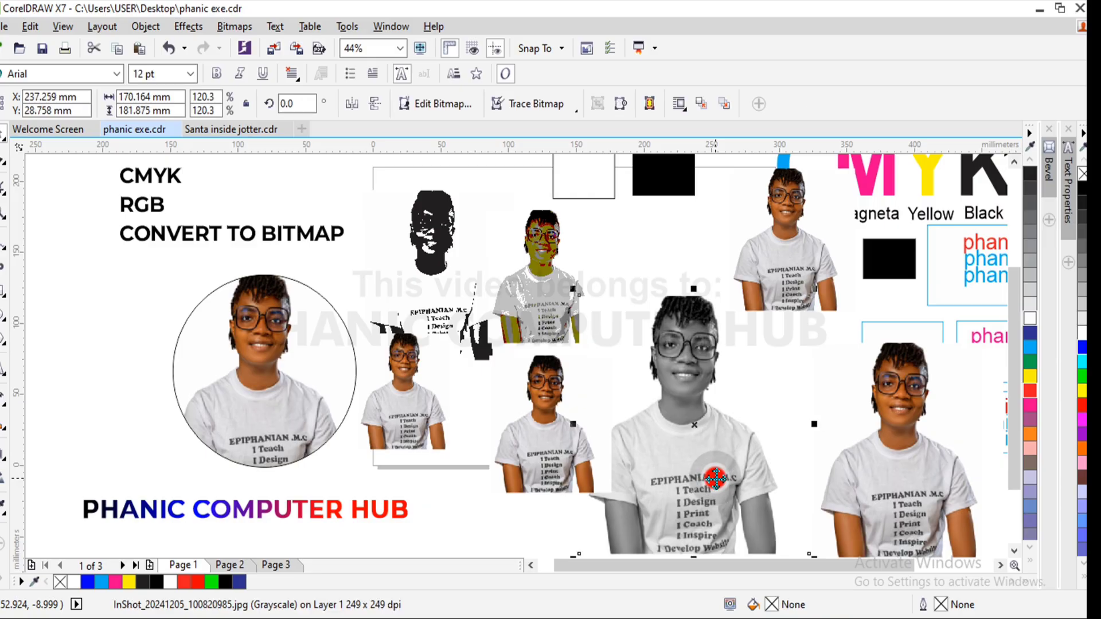
click(198, 26)
click(225, 25)
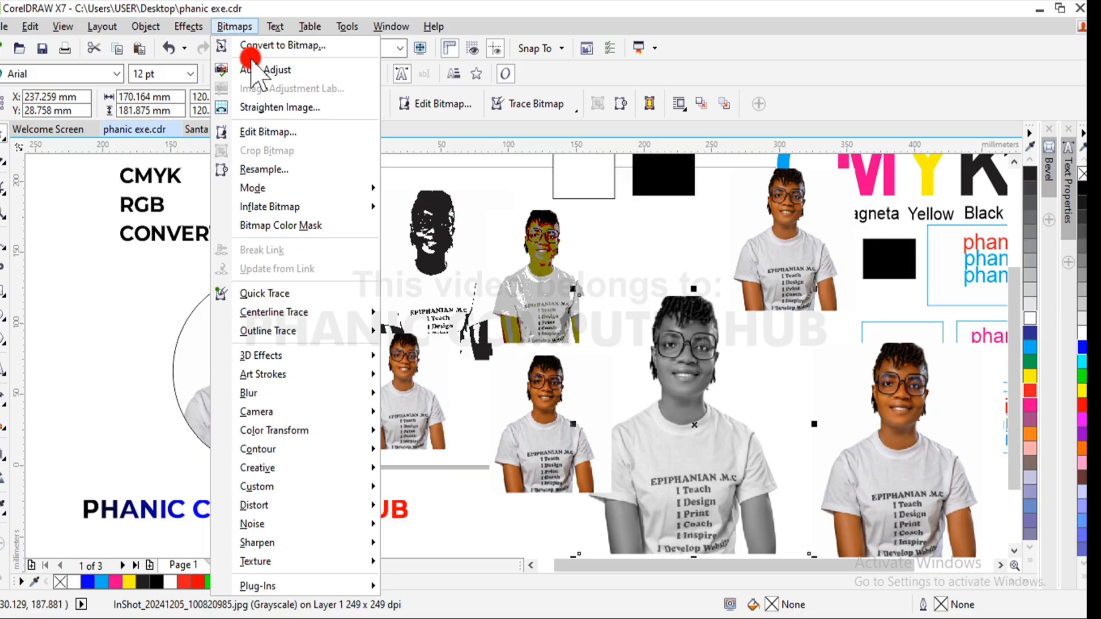
mouse_move(197, 28)
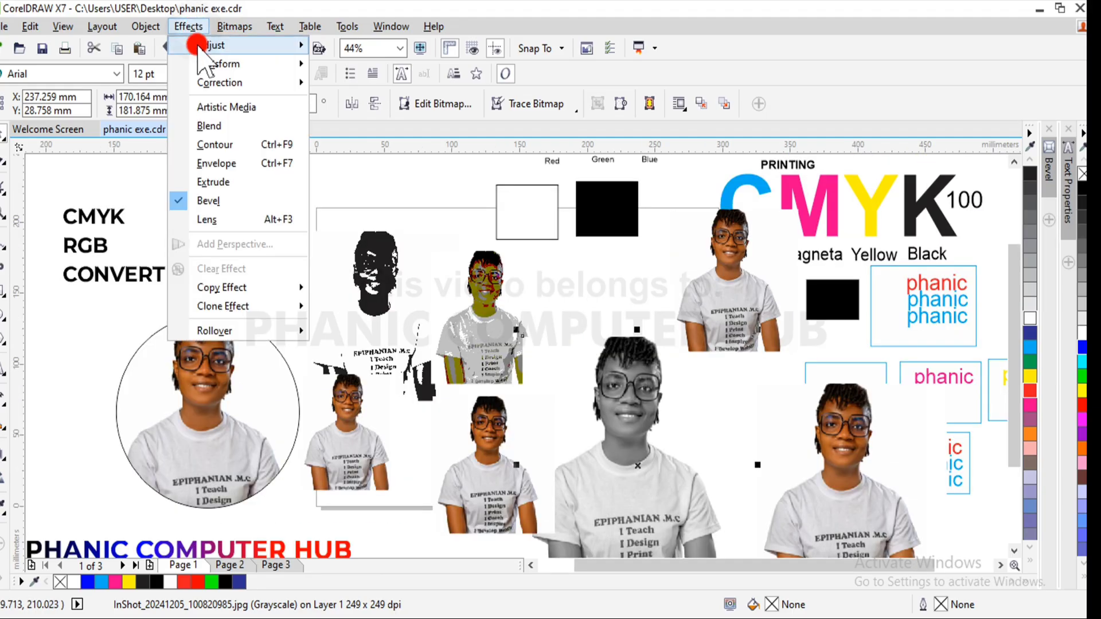
click(197, 29)
mouse_move(264, 45)
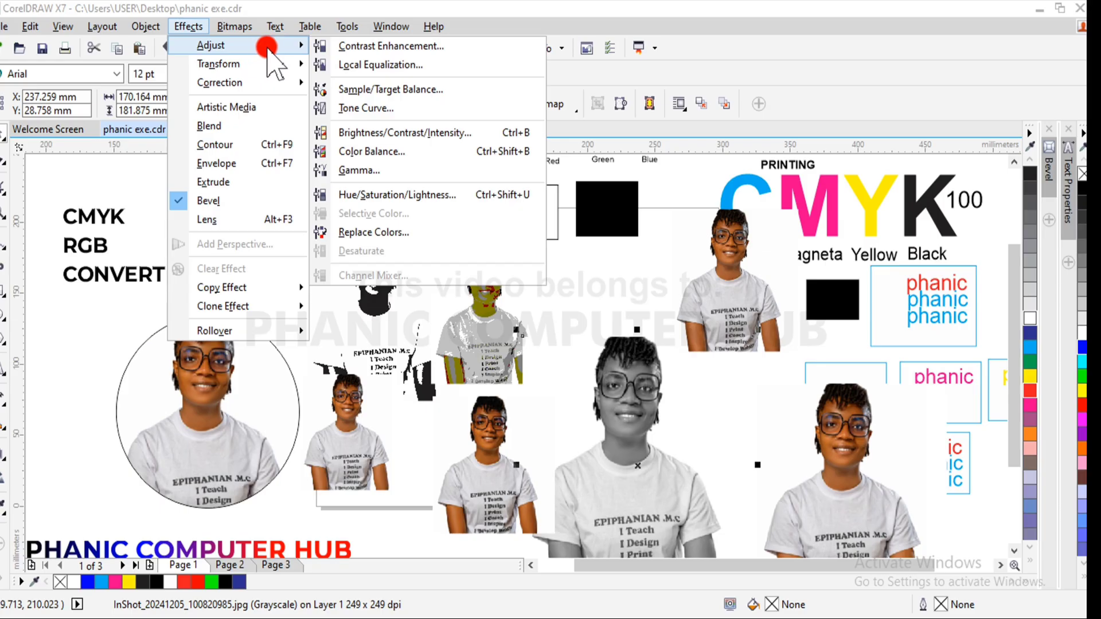
click(386, 109)
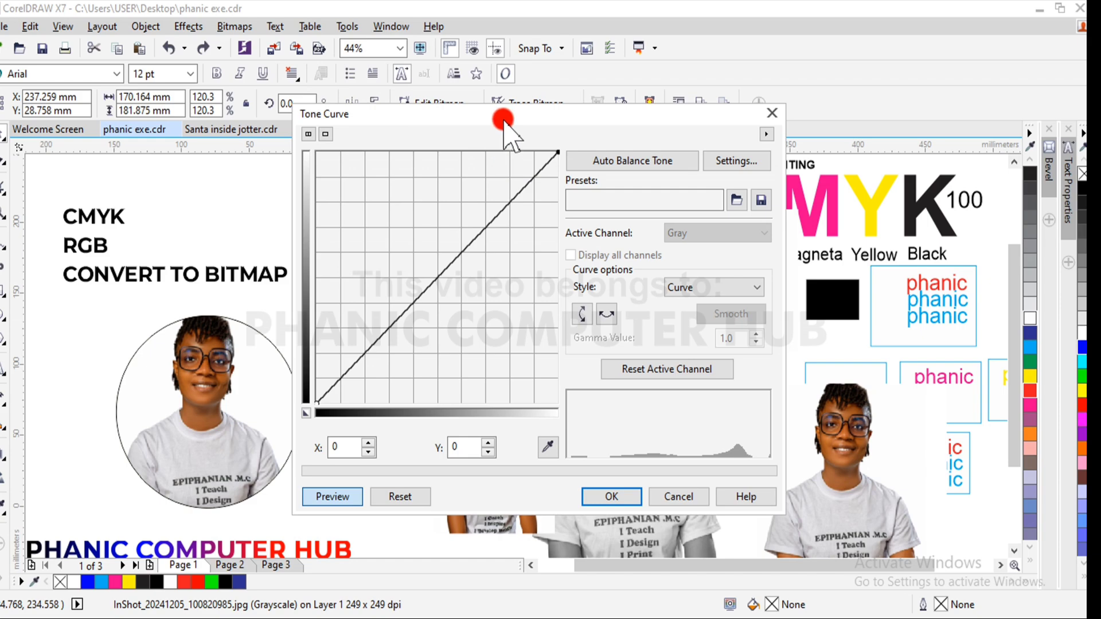
drag(501, 126, 233, 144)
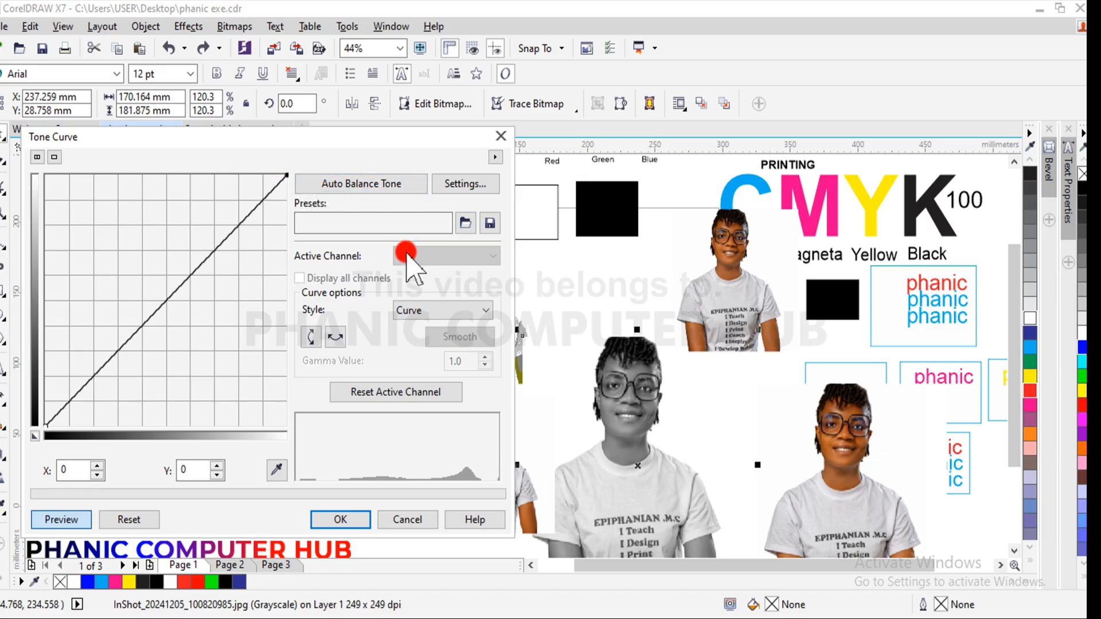
- Brighten the grayscale photo by setting the tone curve's end point to 255, 239 and a midpoint to 96, 143, and apply it
click(287, 180)
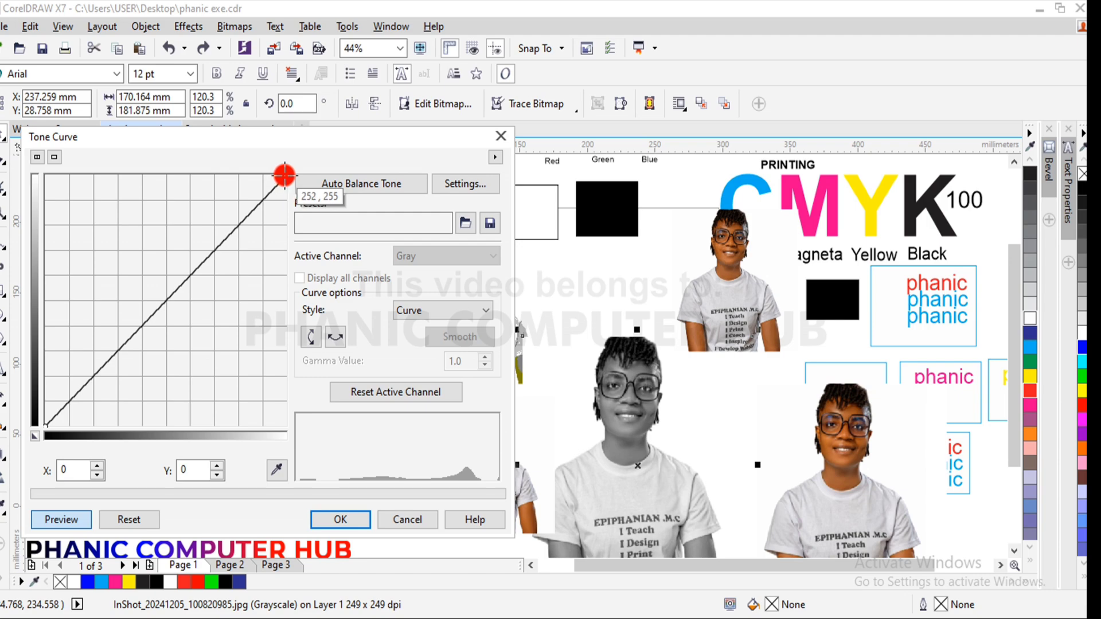
drag(287, 181, 287, 190)
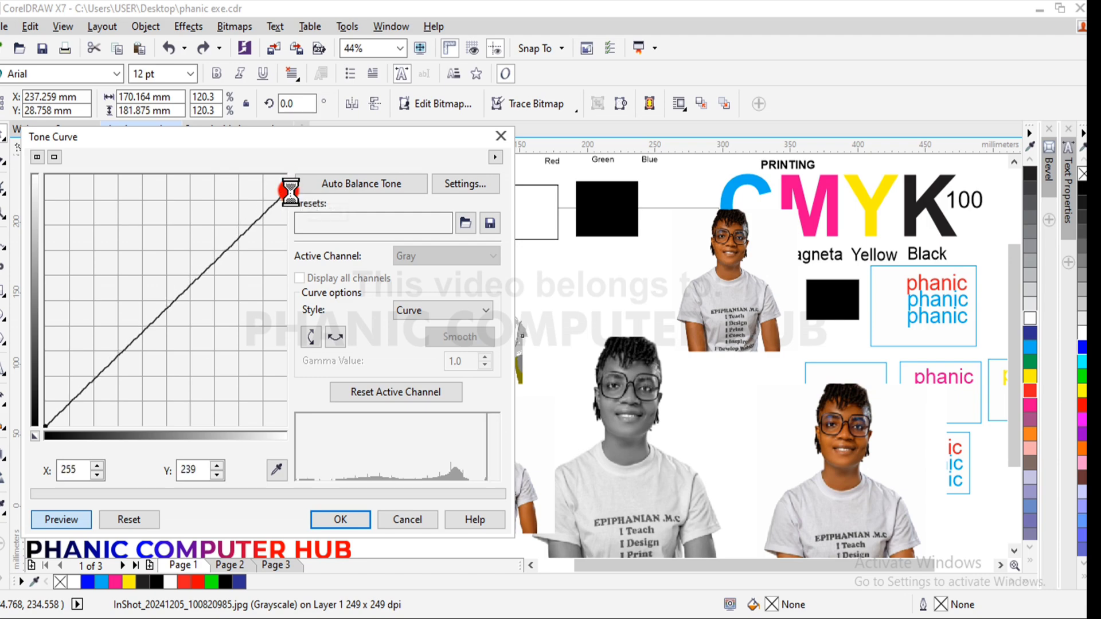
drag(226, 274, 162, 273)
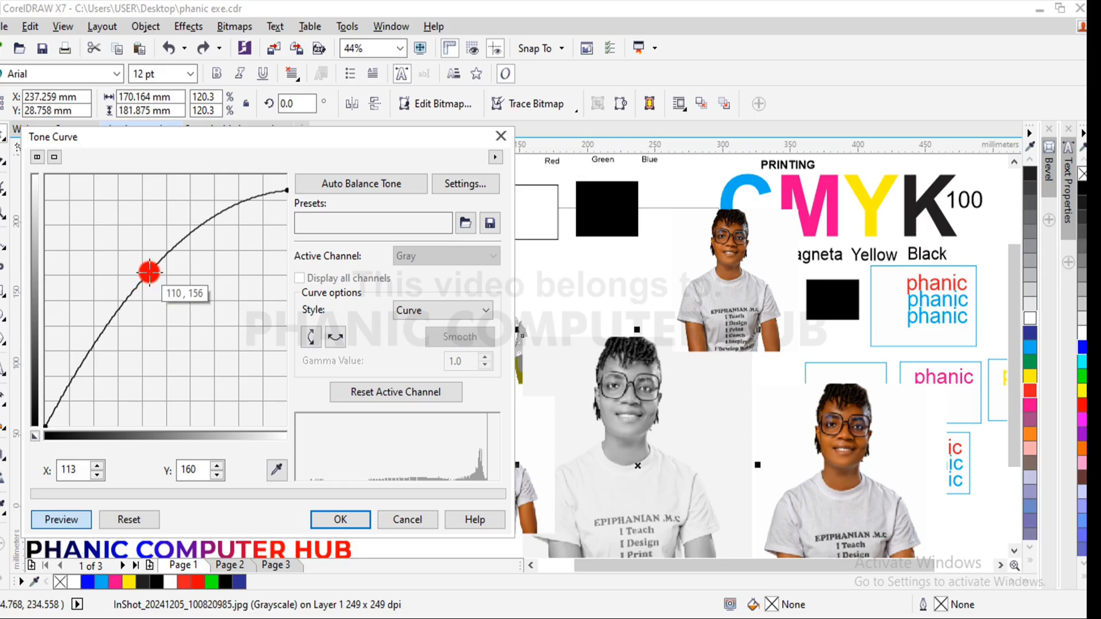
mouse_move(150, 271)
mouse_down()
mouse_move(119, 290)
mouse_move(136, 297)
mouse_move(143, 280)
mouse_up()
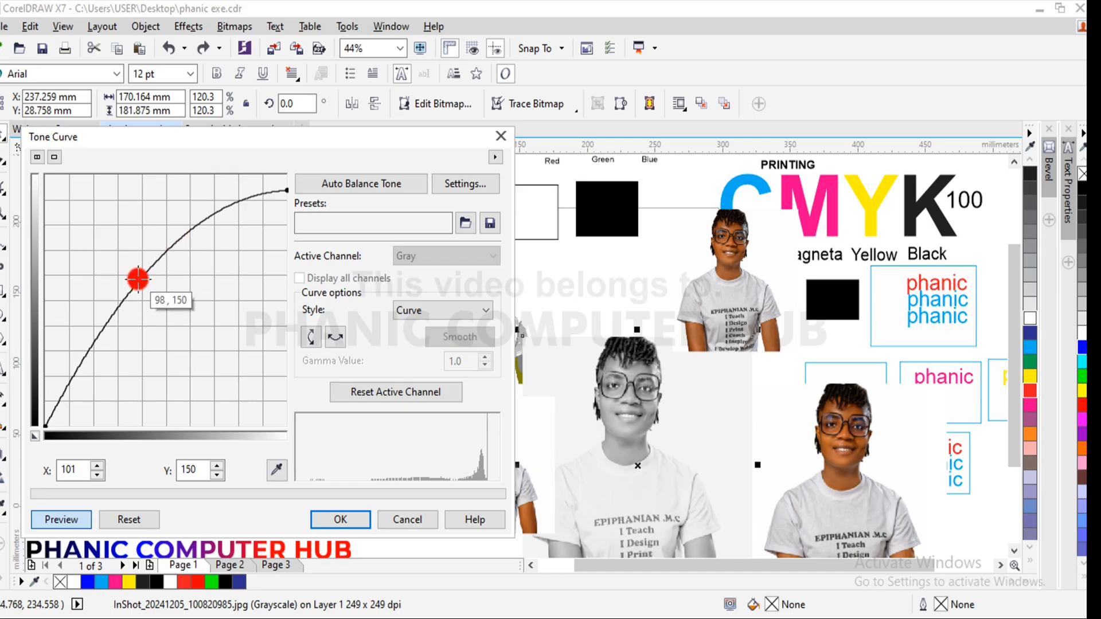
mouse_move(139, 278)
mouse_down()
mouse_move(145, 267)
mouse_move(137, 285)
mouse_up()
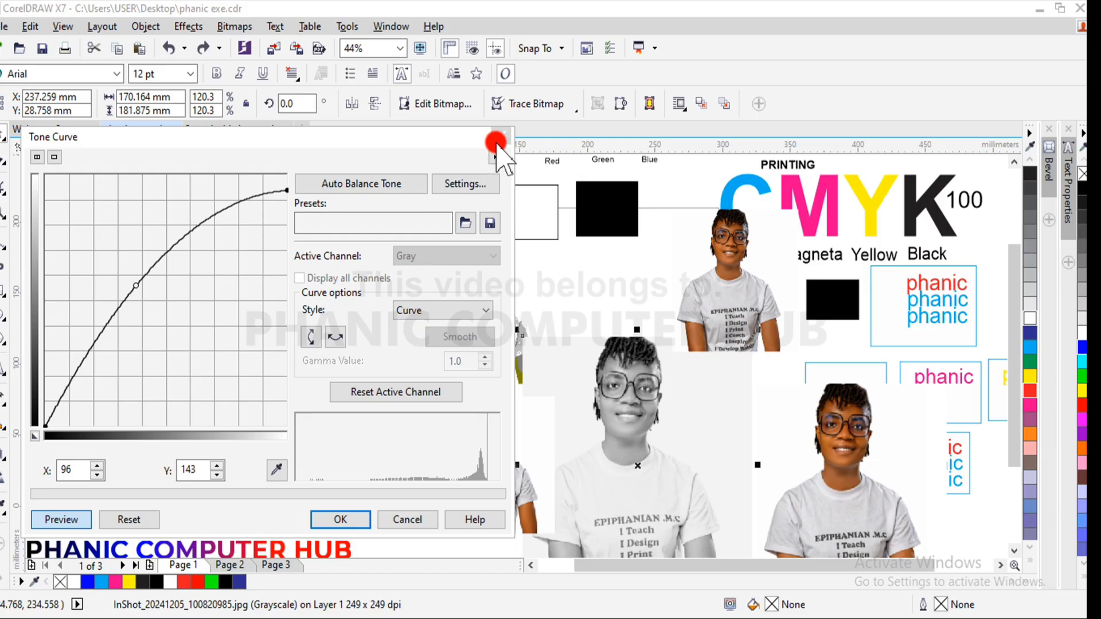
click(339, 520)
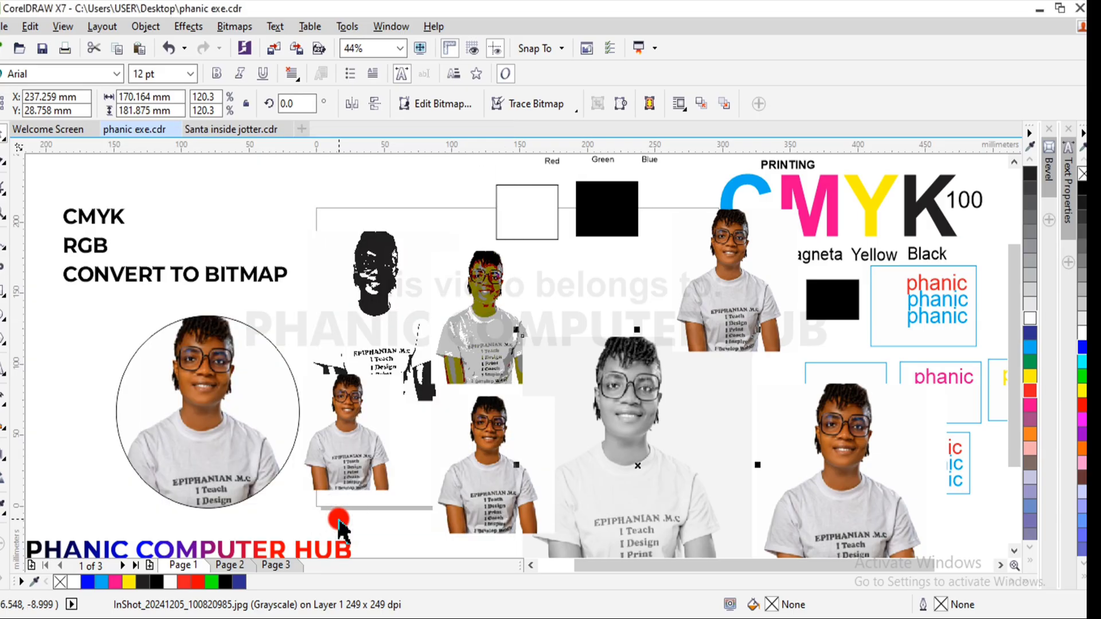